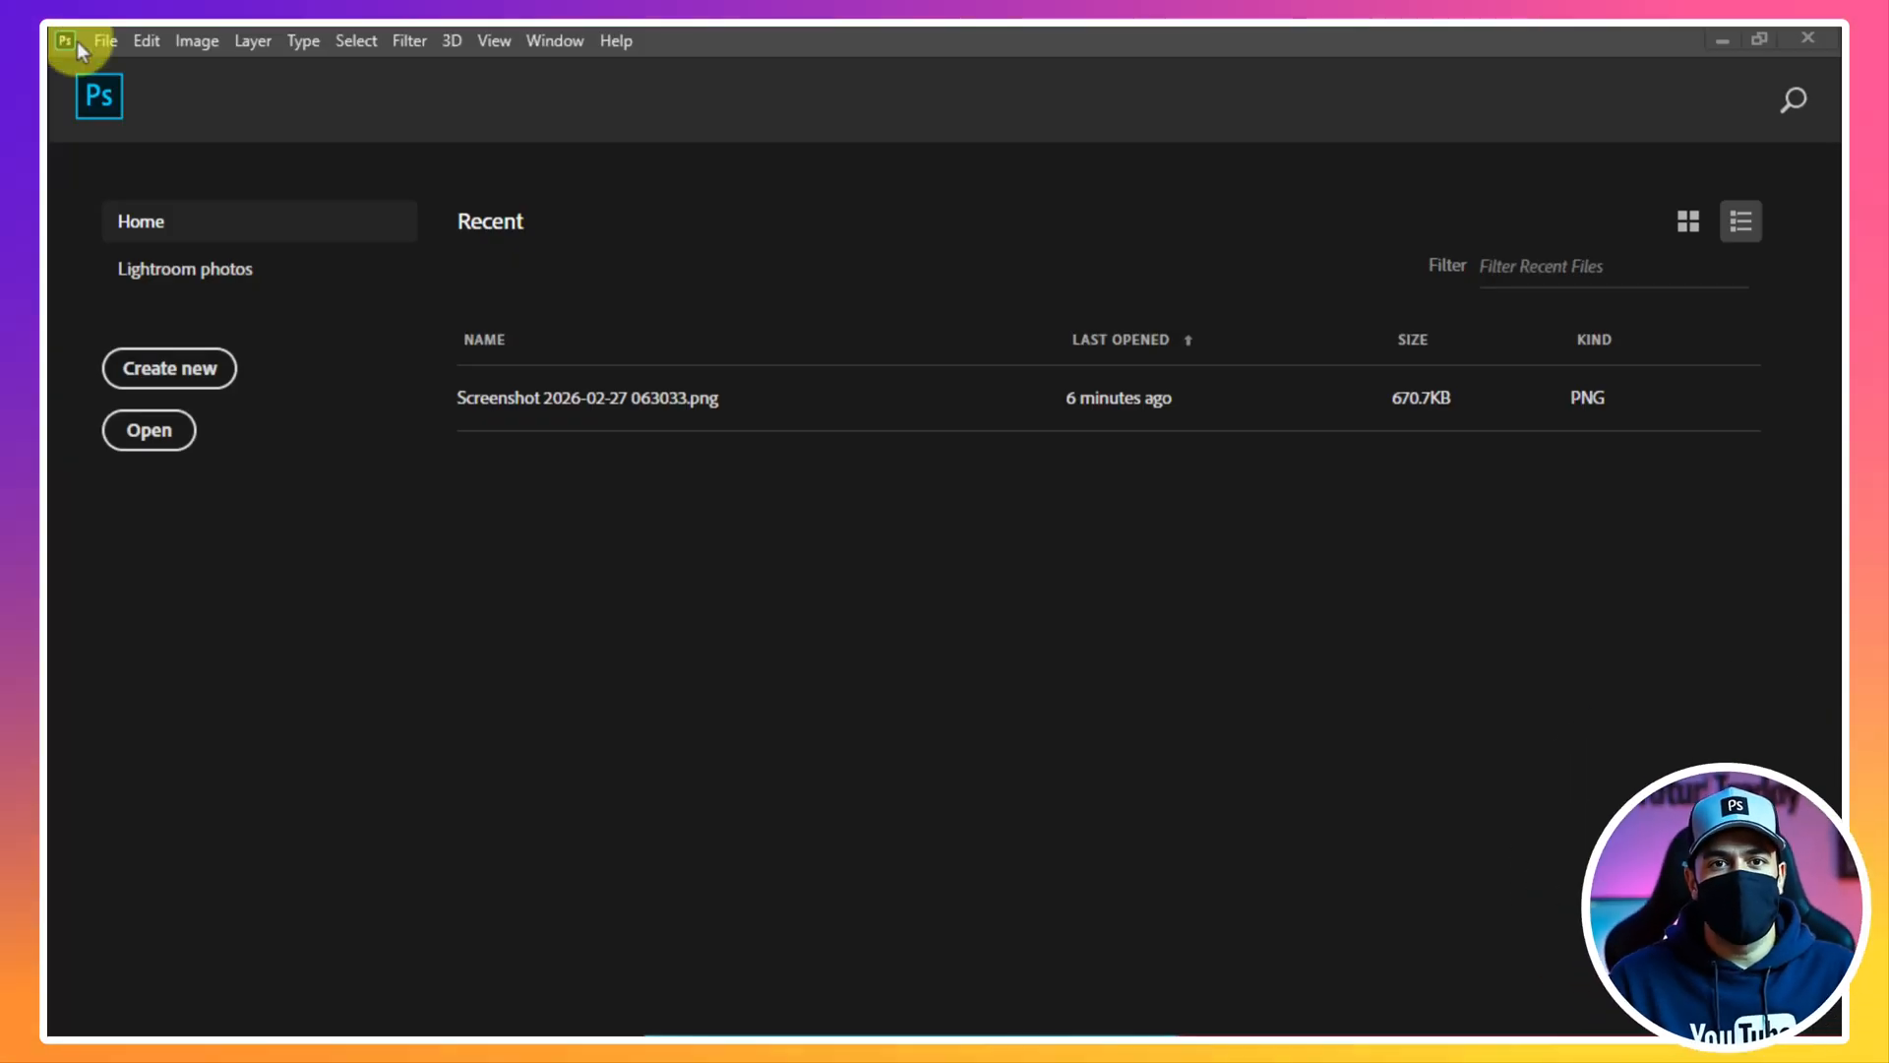
Open the recent image Screenshot 2026-02-27 063033.png
left_click(105, 41)
left_click(111, 116)
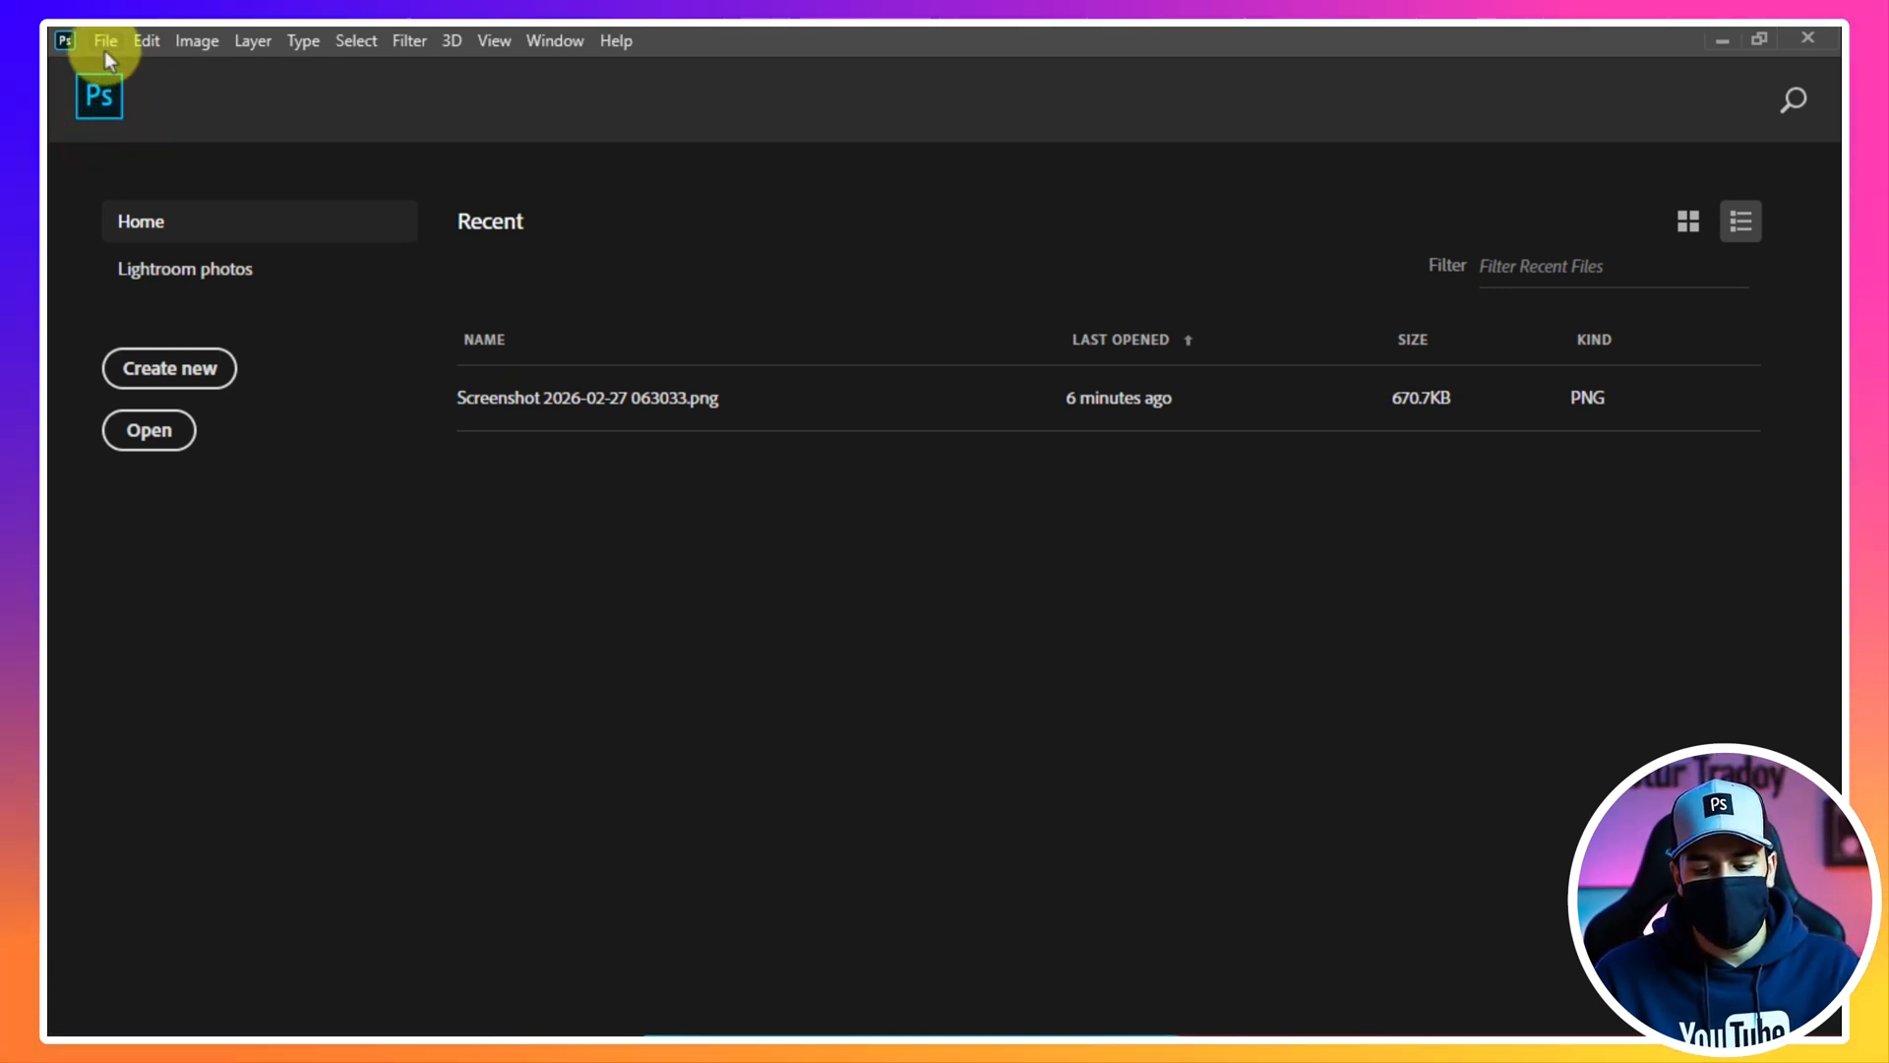
left_click(105, 47)
left_click(130, 97)
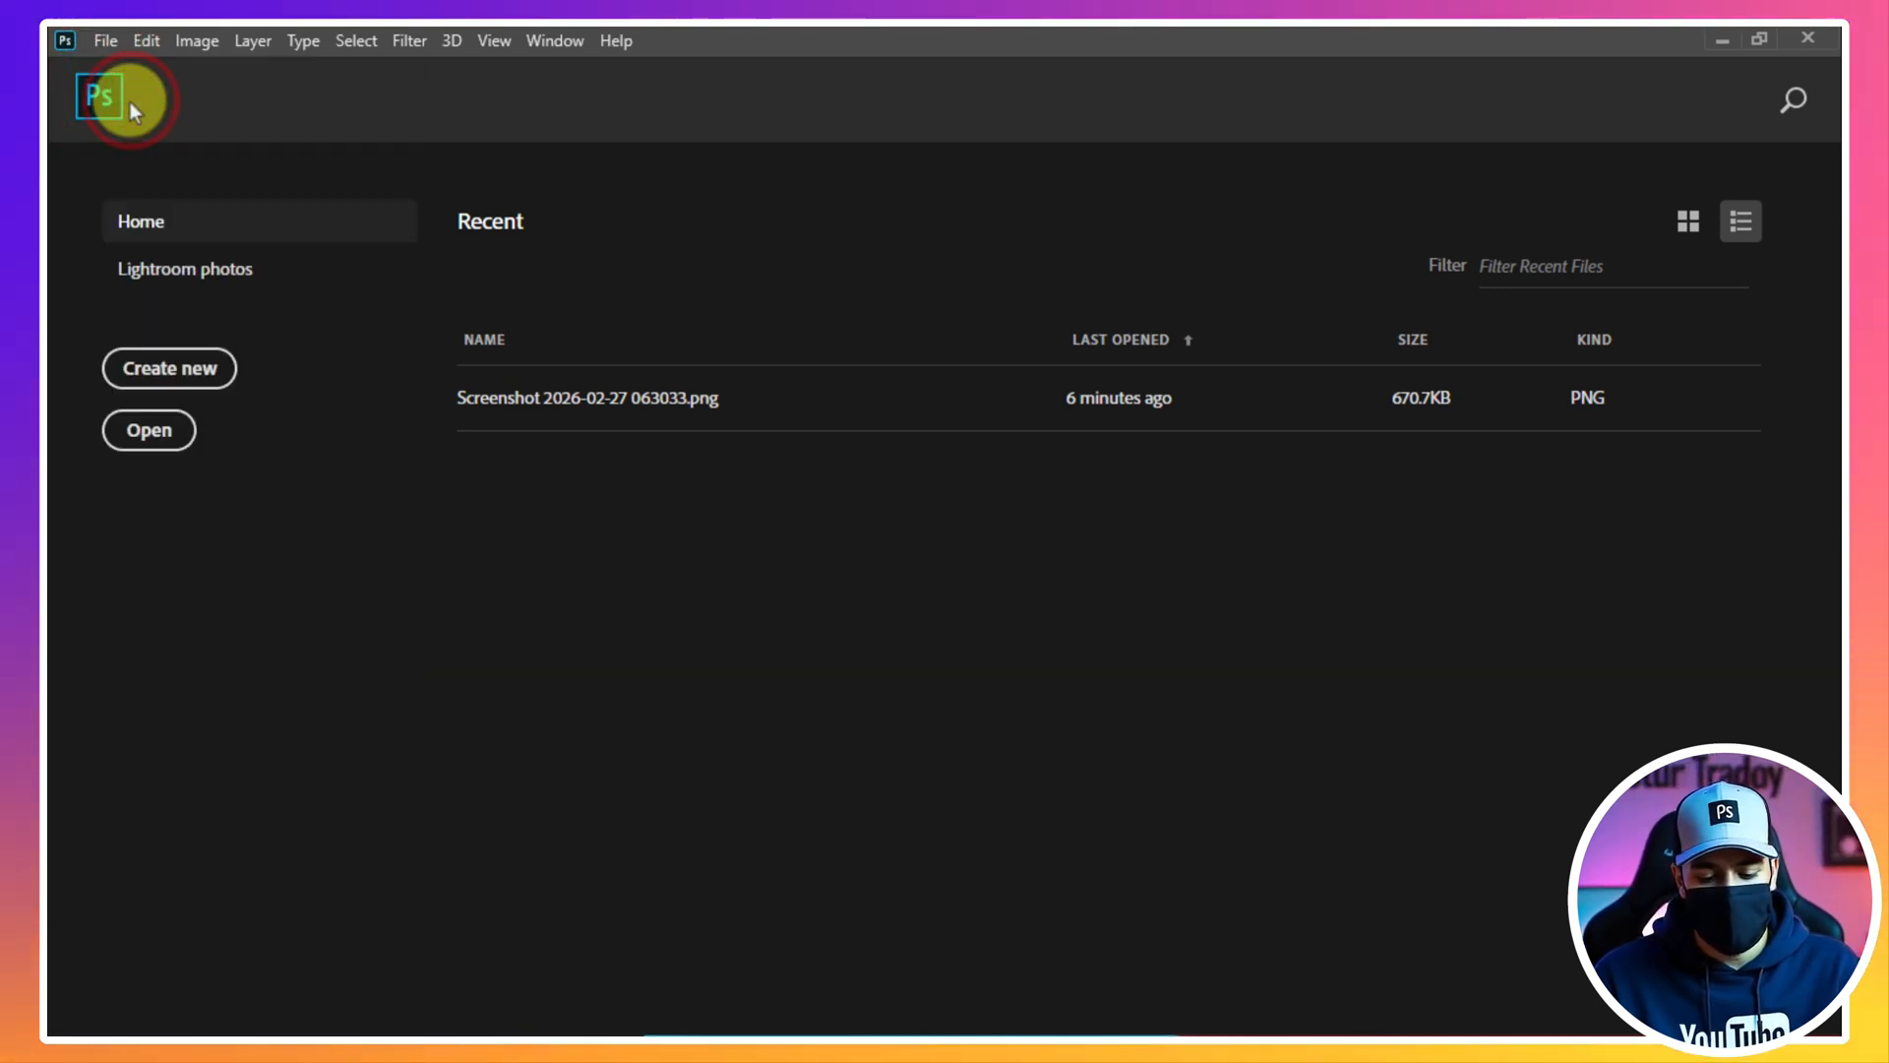
double_click(809, 396)
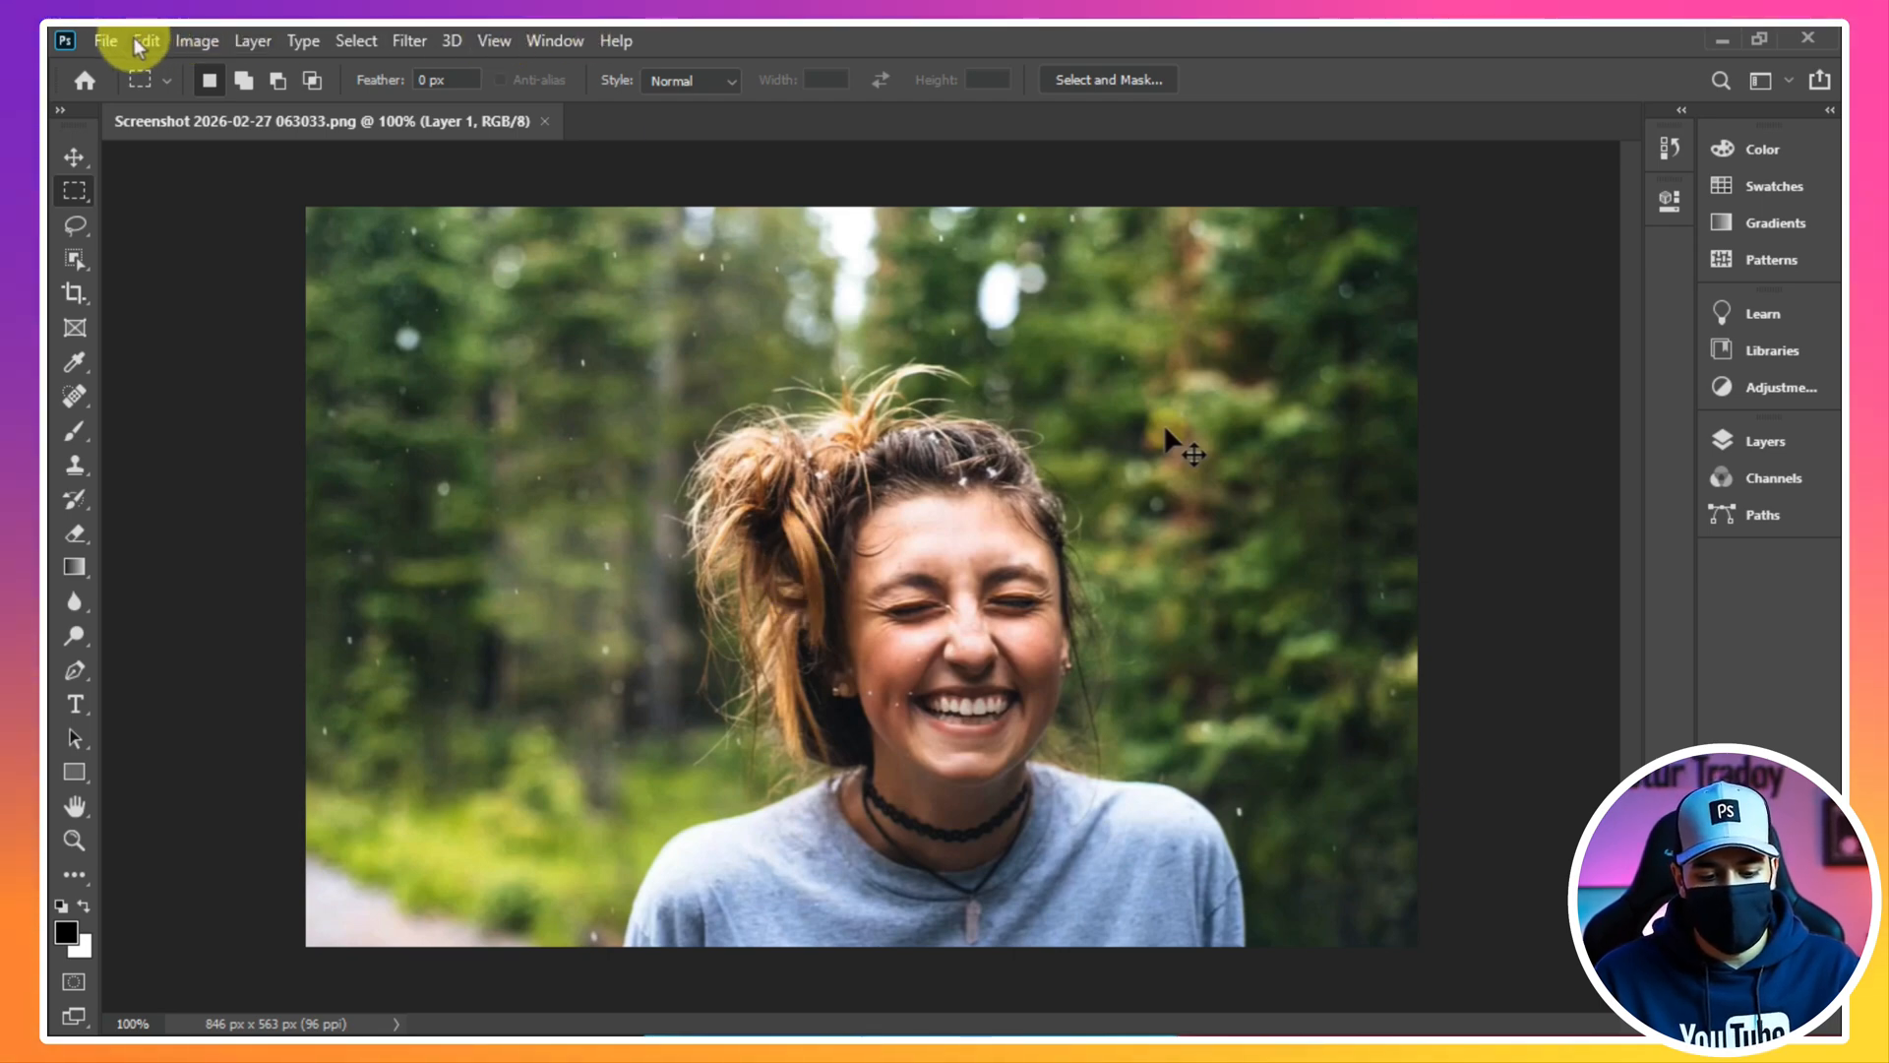
Examine the Contents choices of the Fill command and close it without applying a fill
left_click(105, 42)
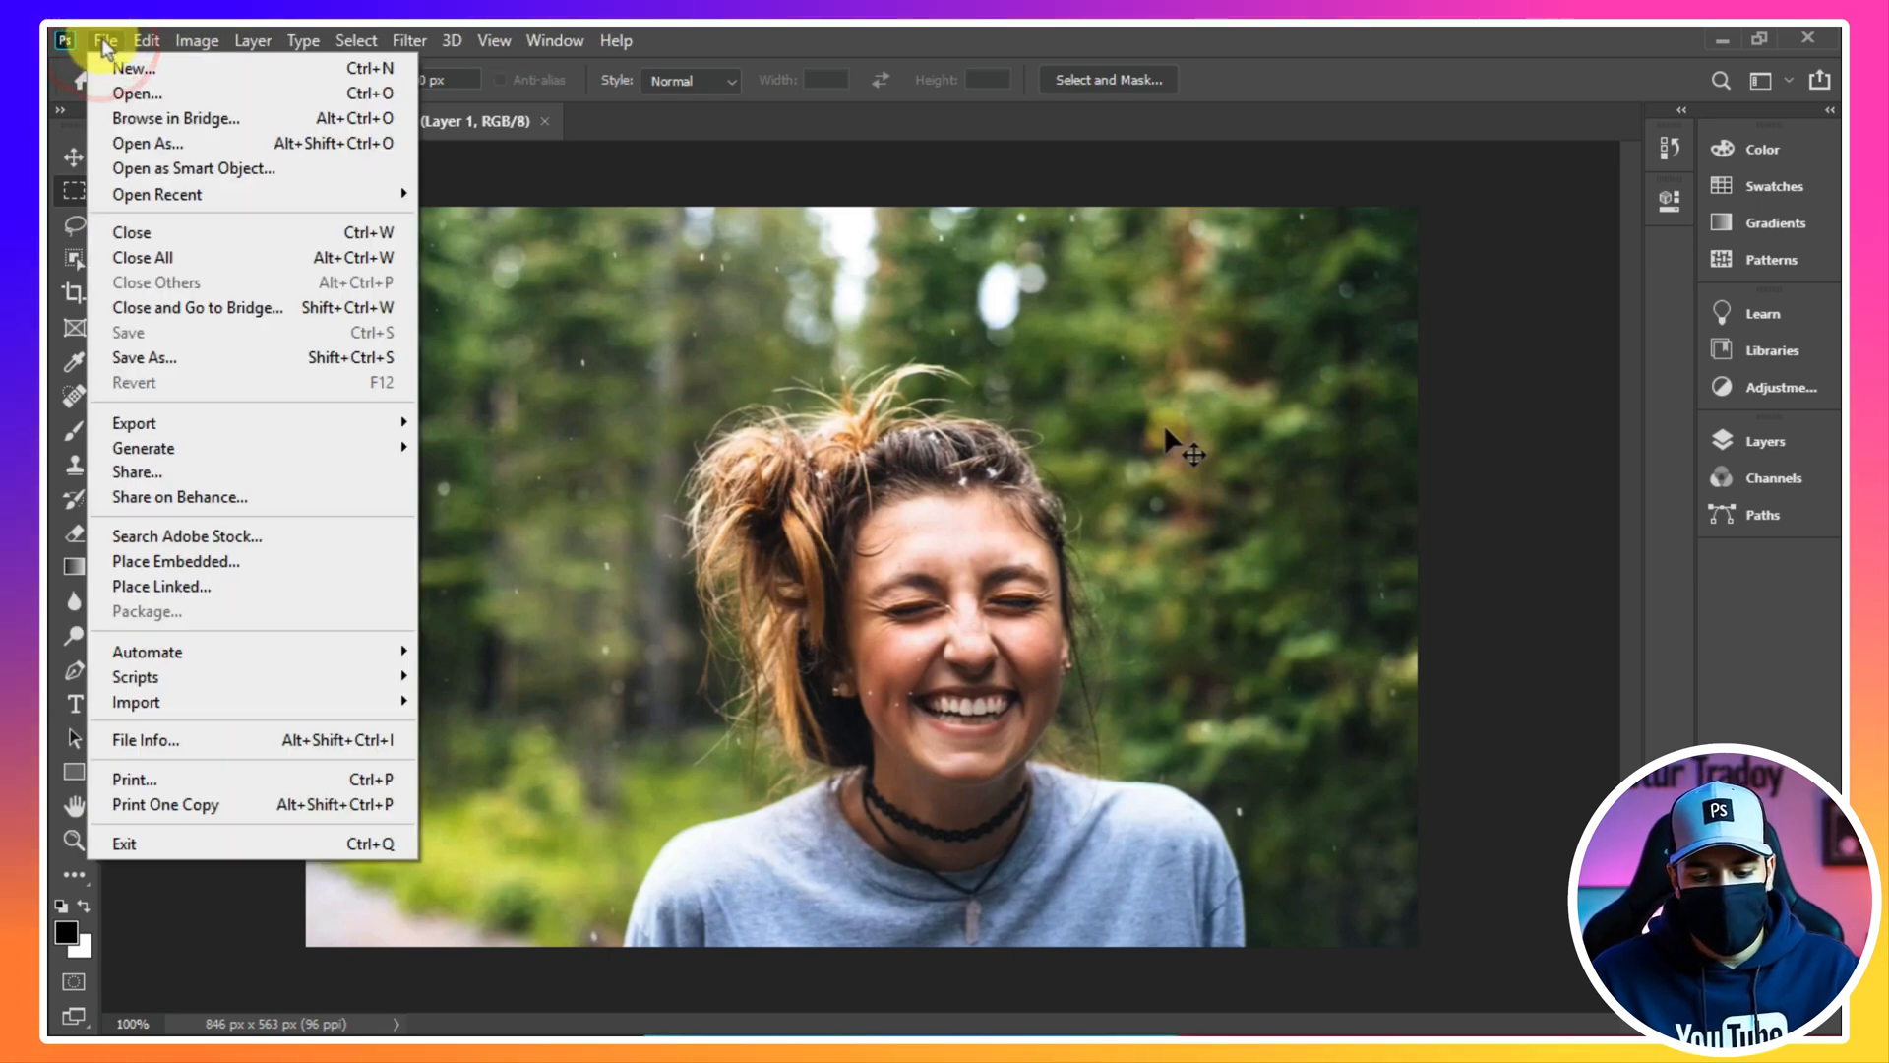
mouse_move(142, 41)
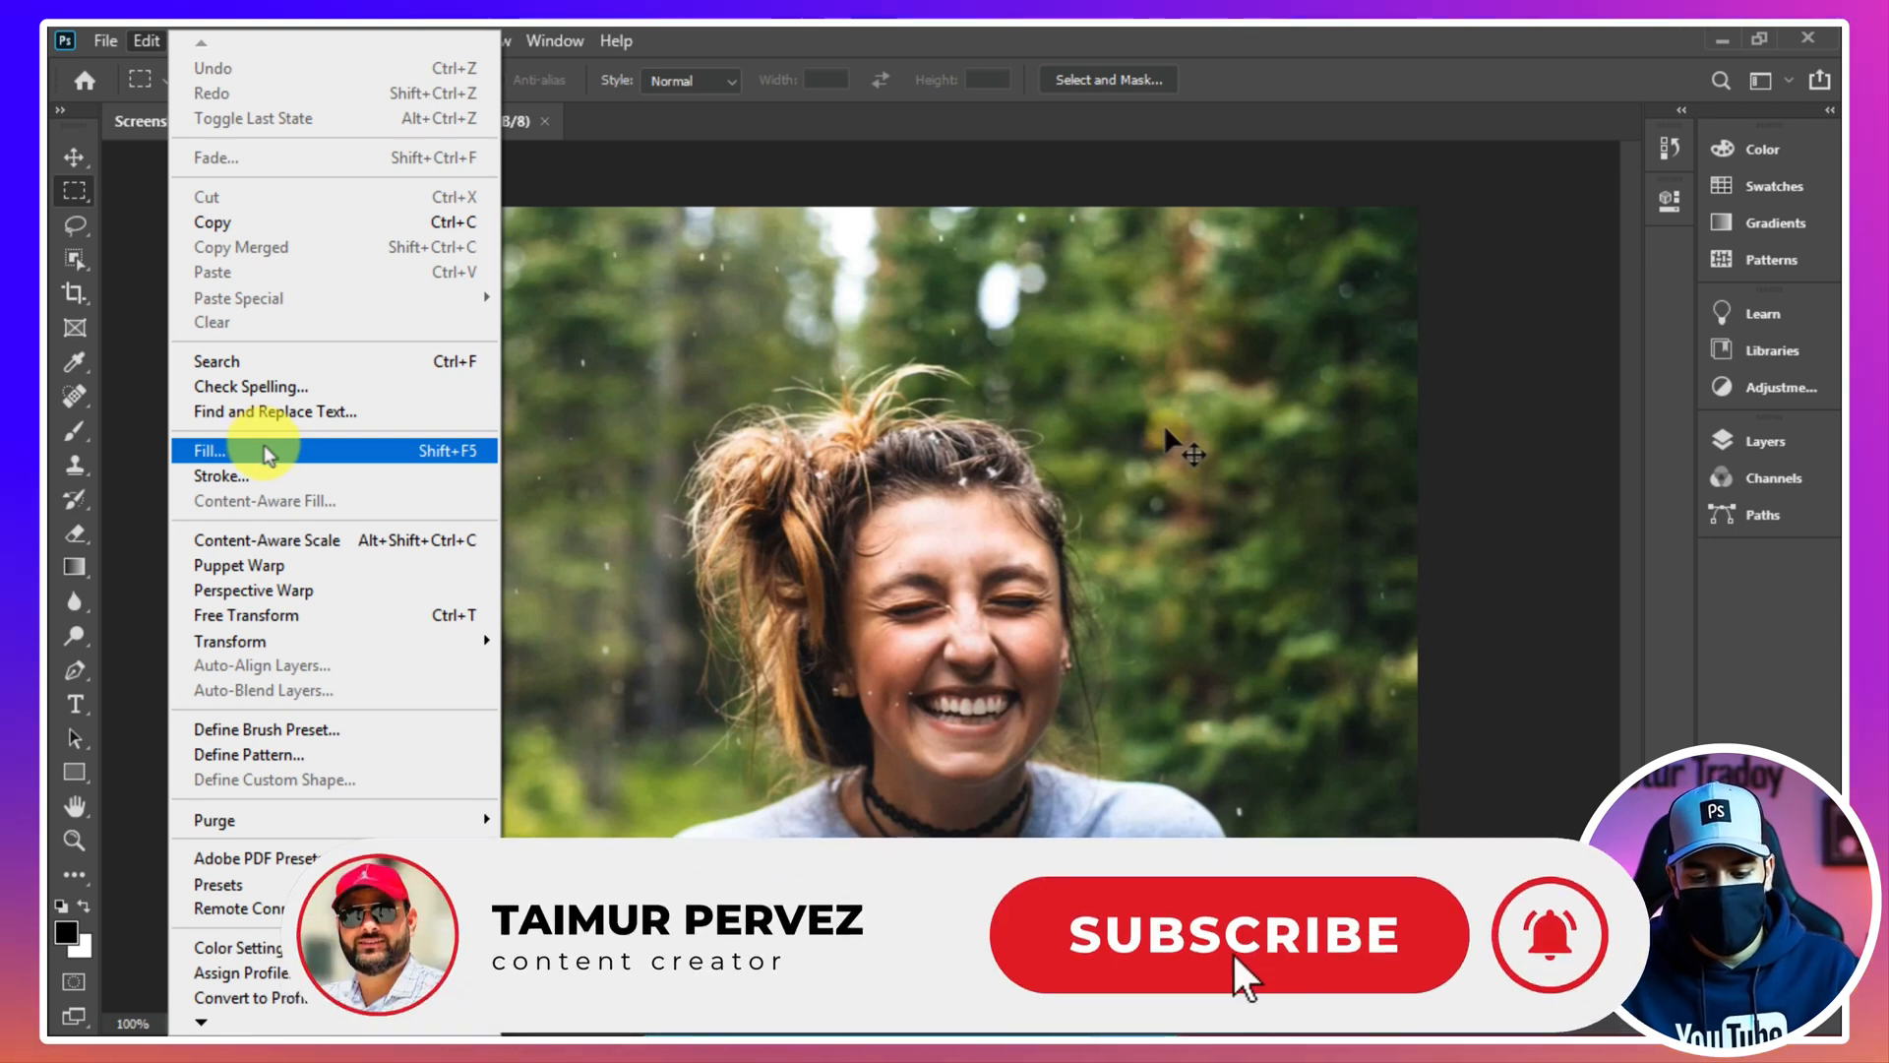
left_click(266, 453)
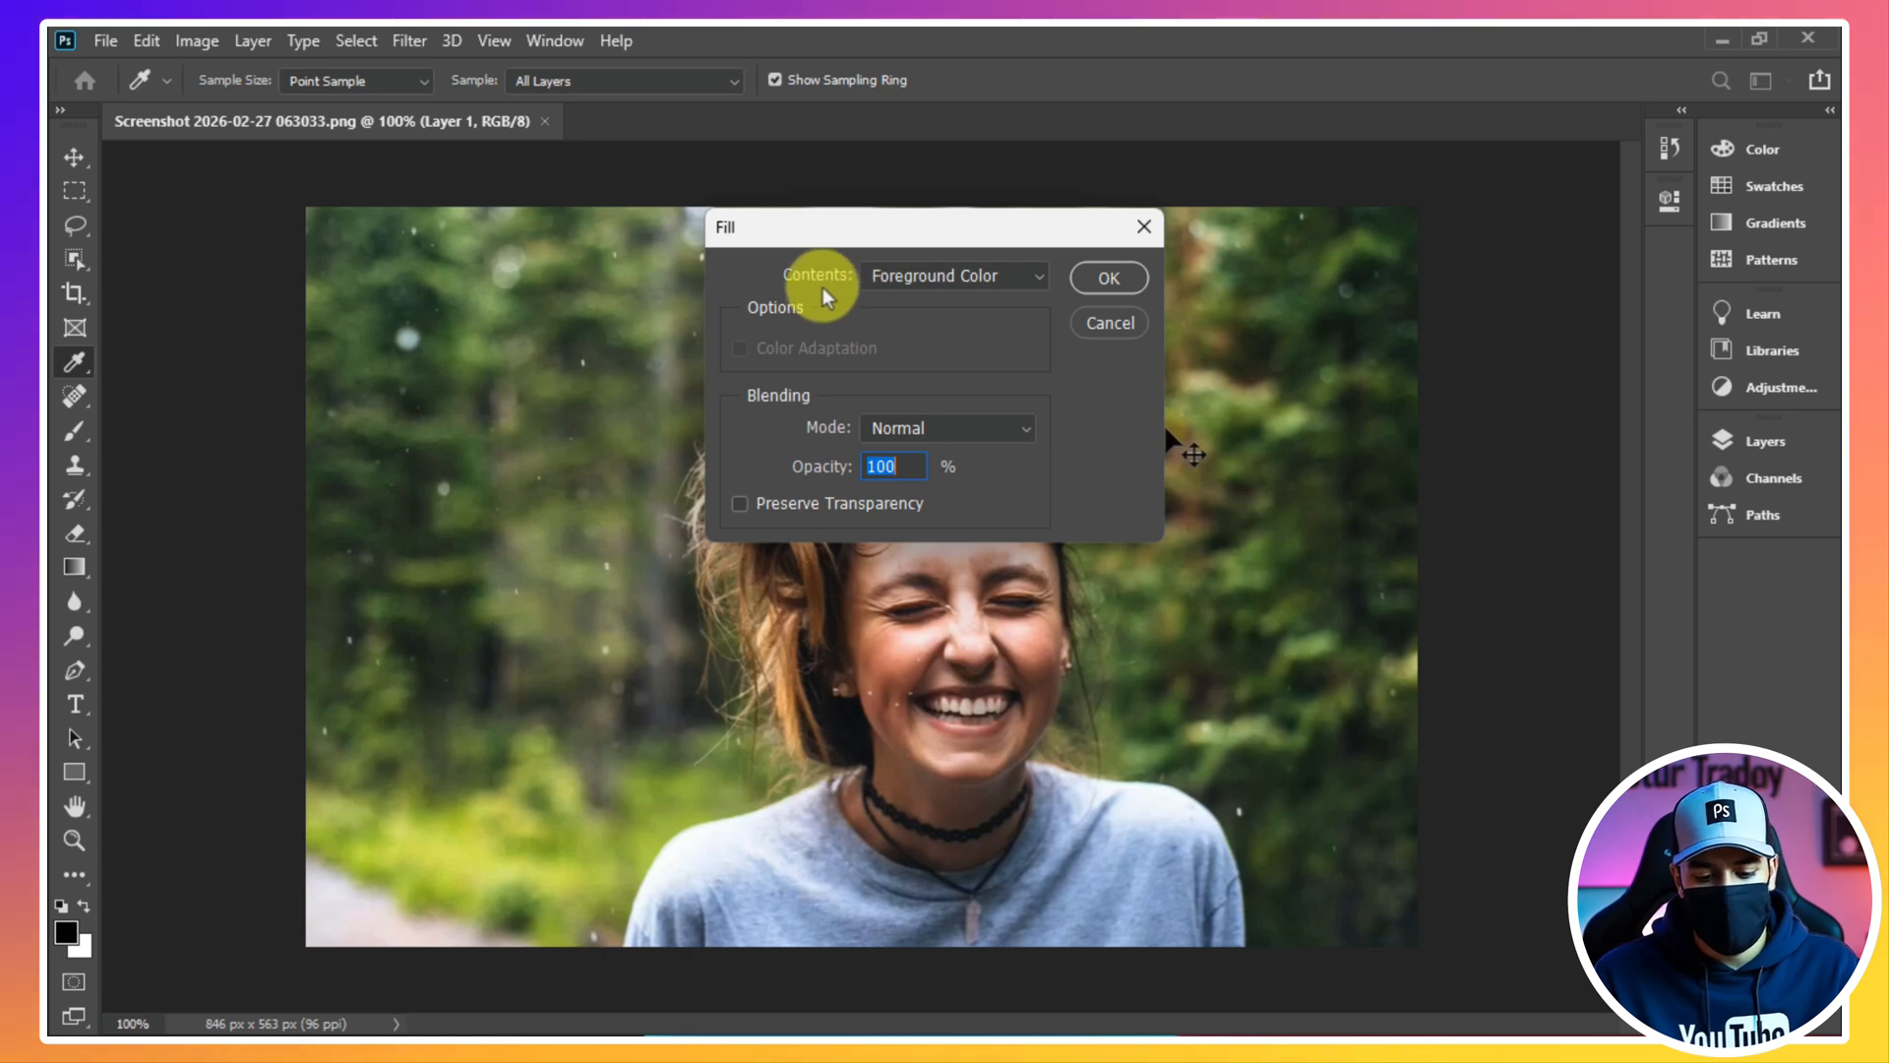
left_click(917, 286)
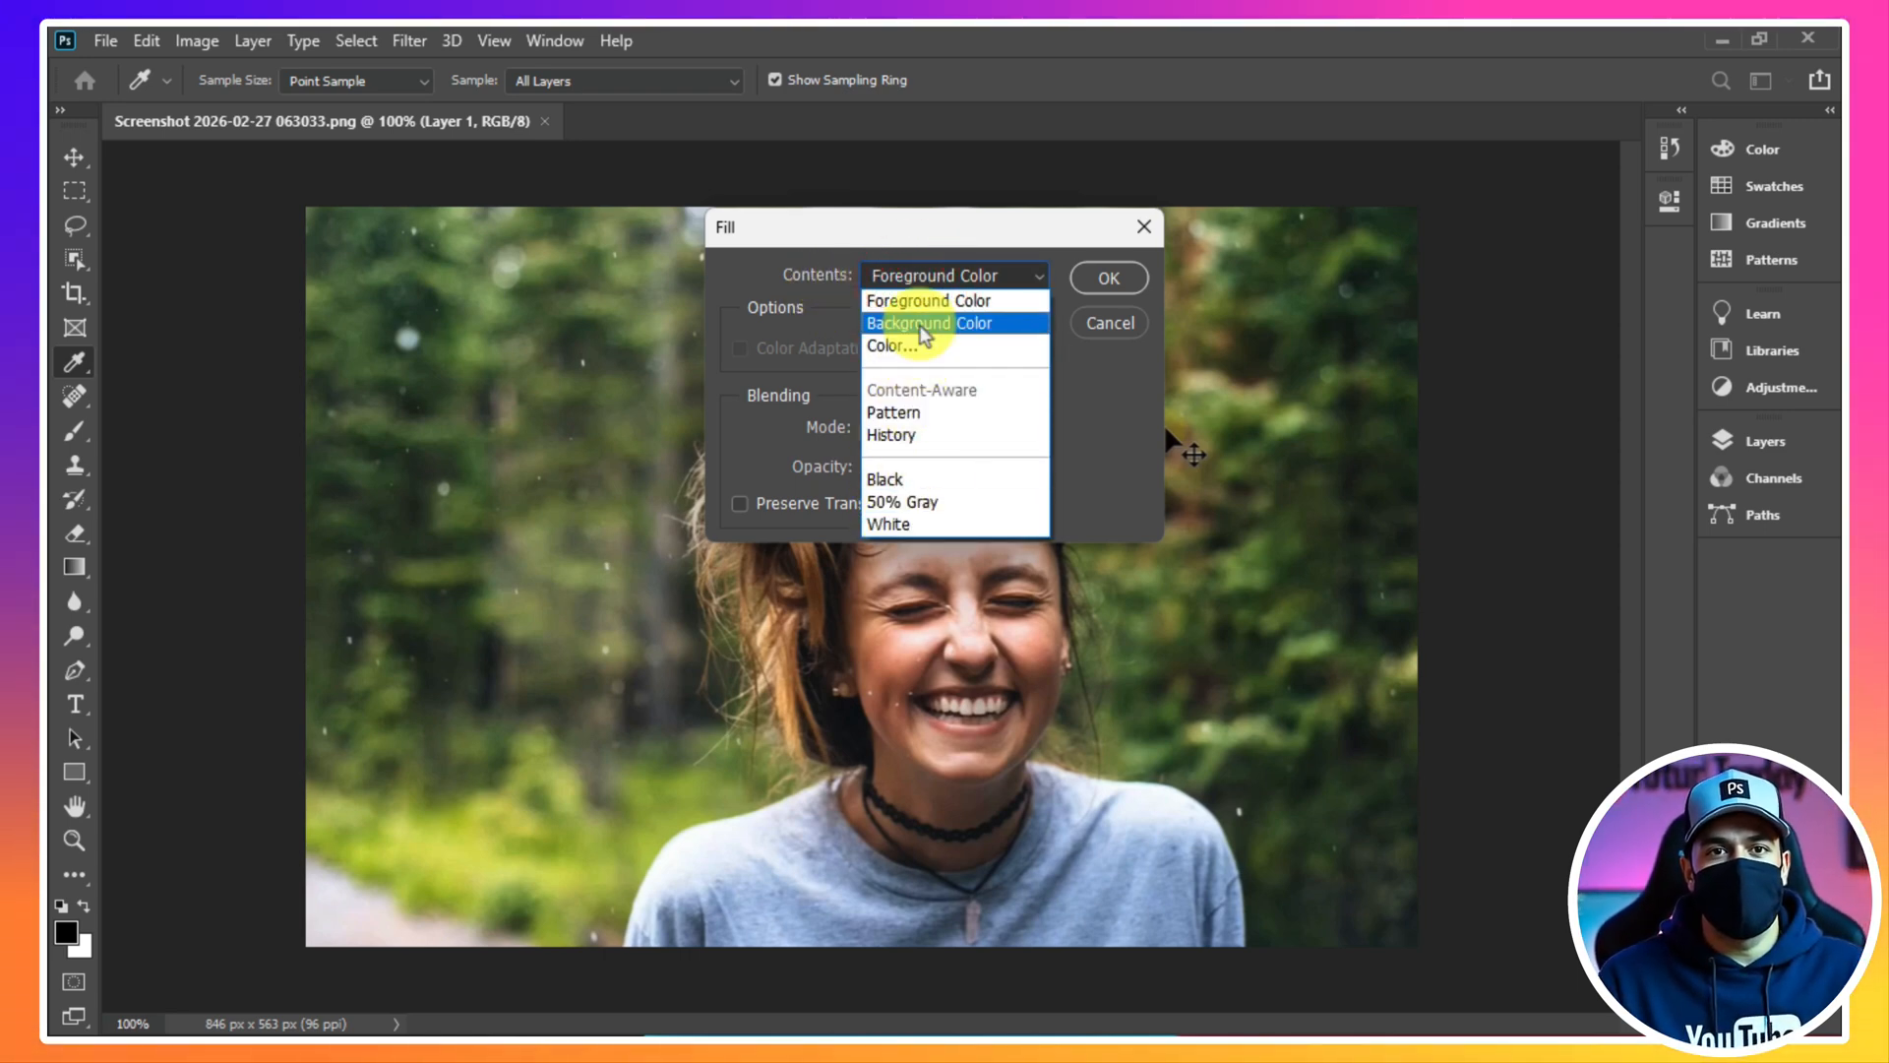
left_click(828, 328)
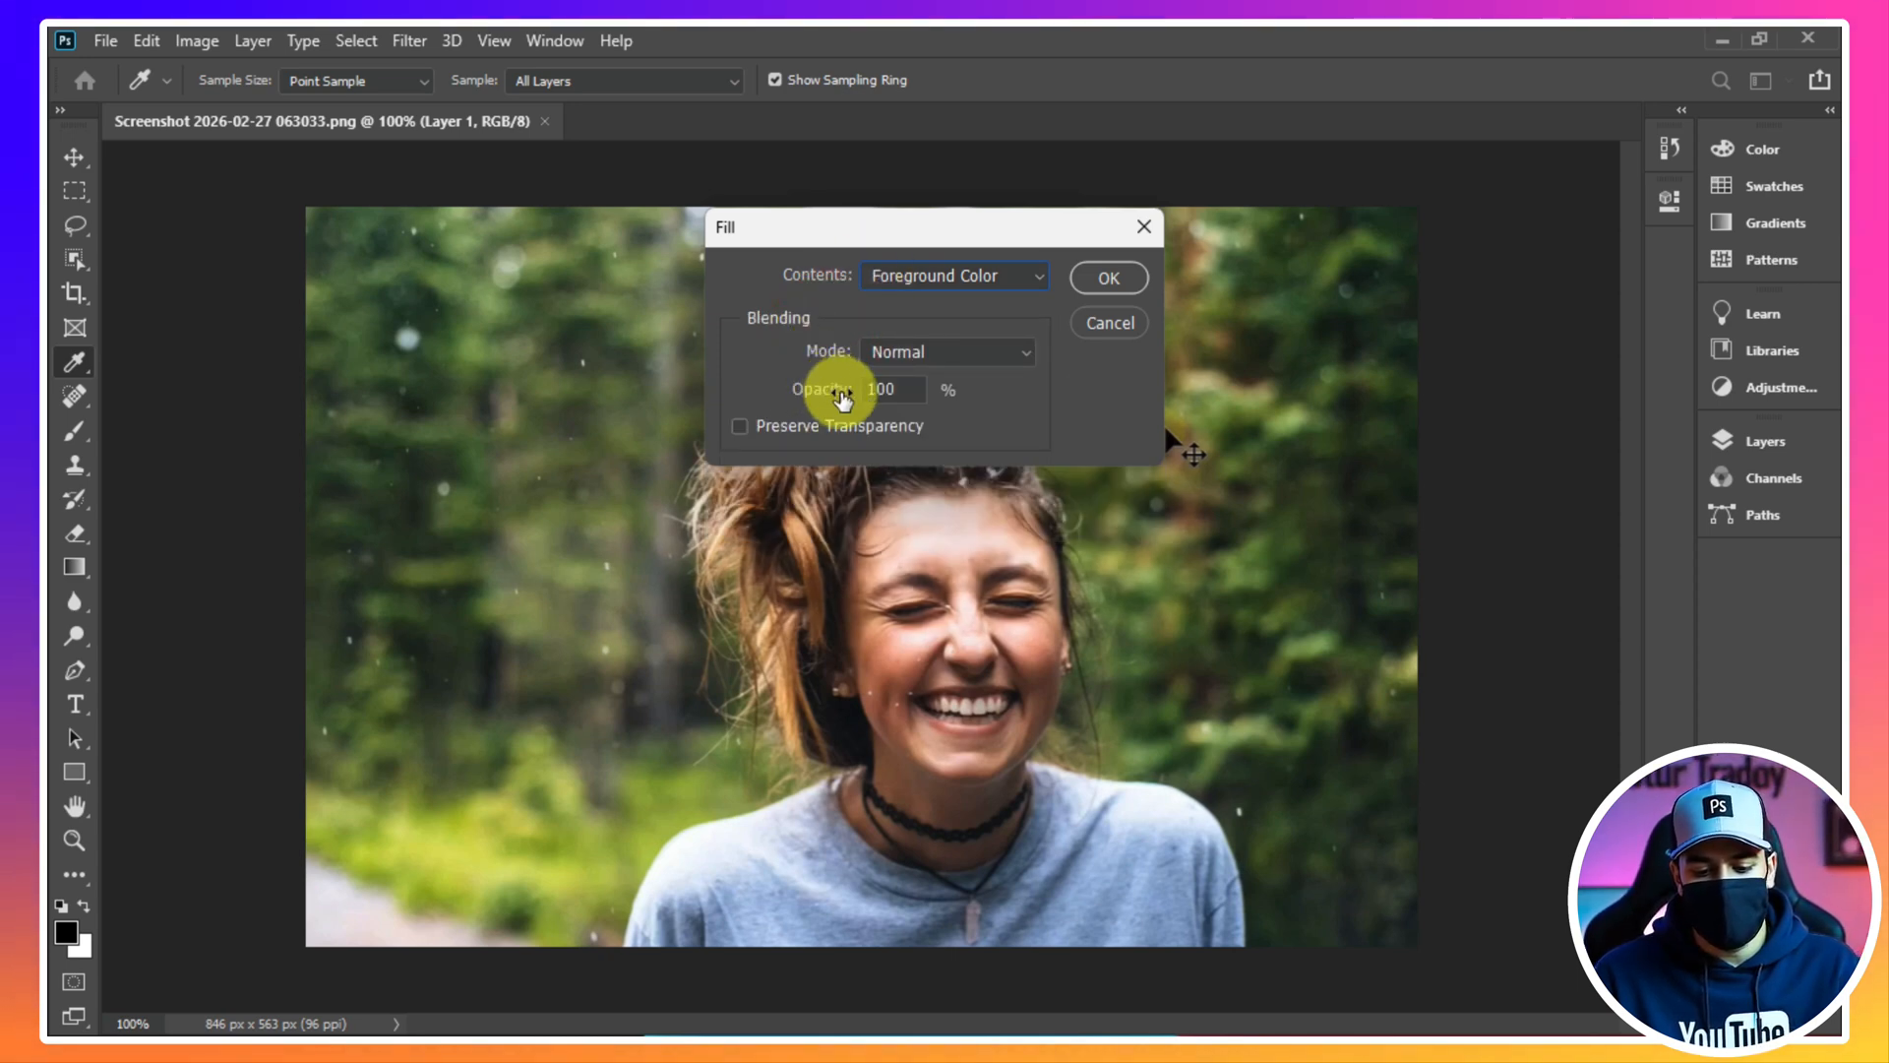
left_click(905, 286)
left_click(921, 303)
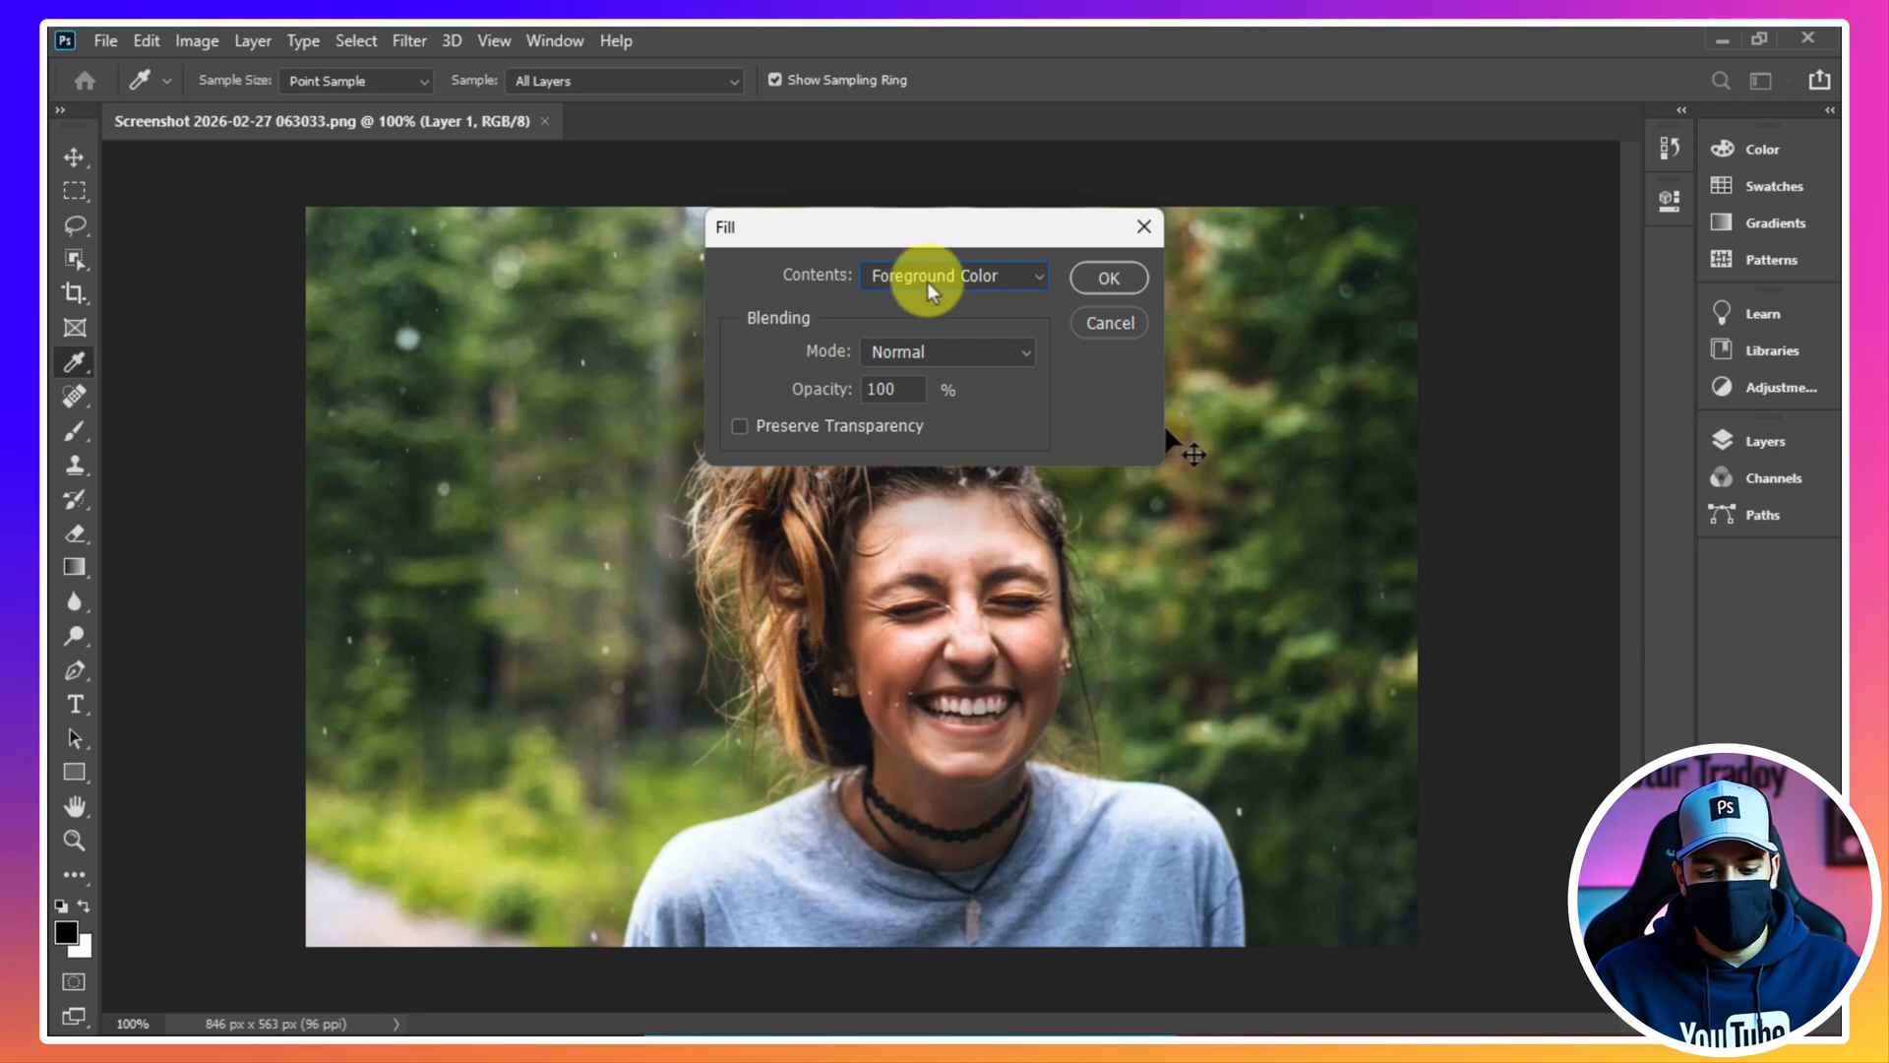
left_click(1112, 325)
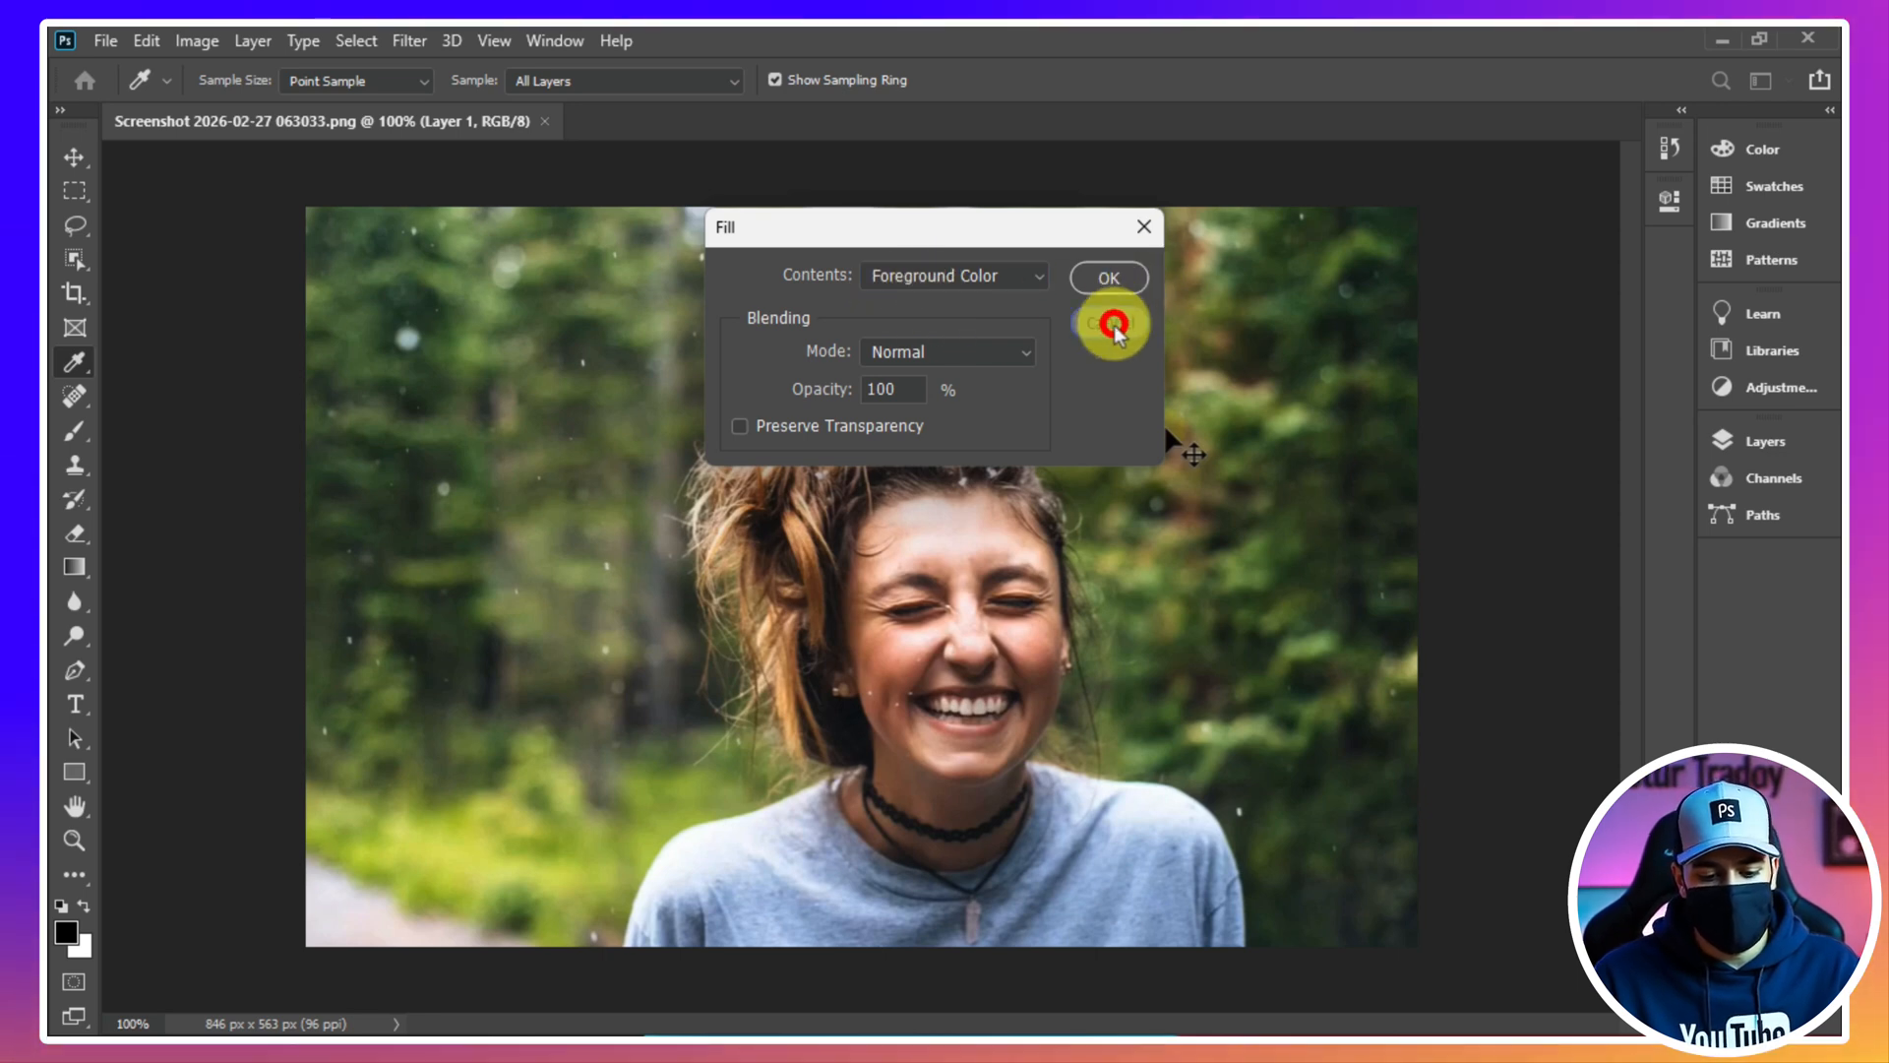
key("m")
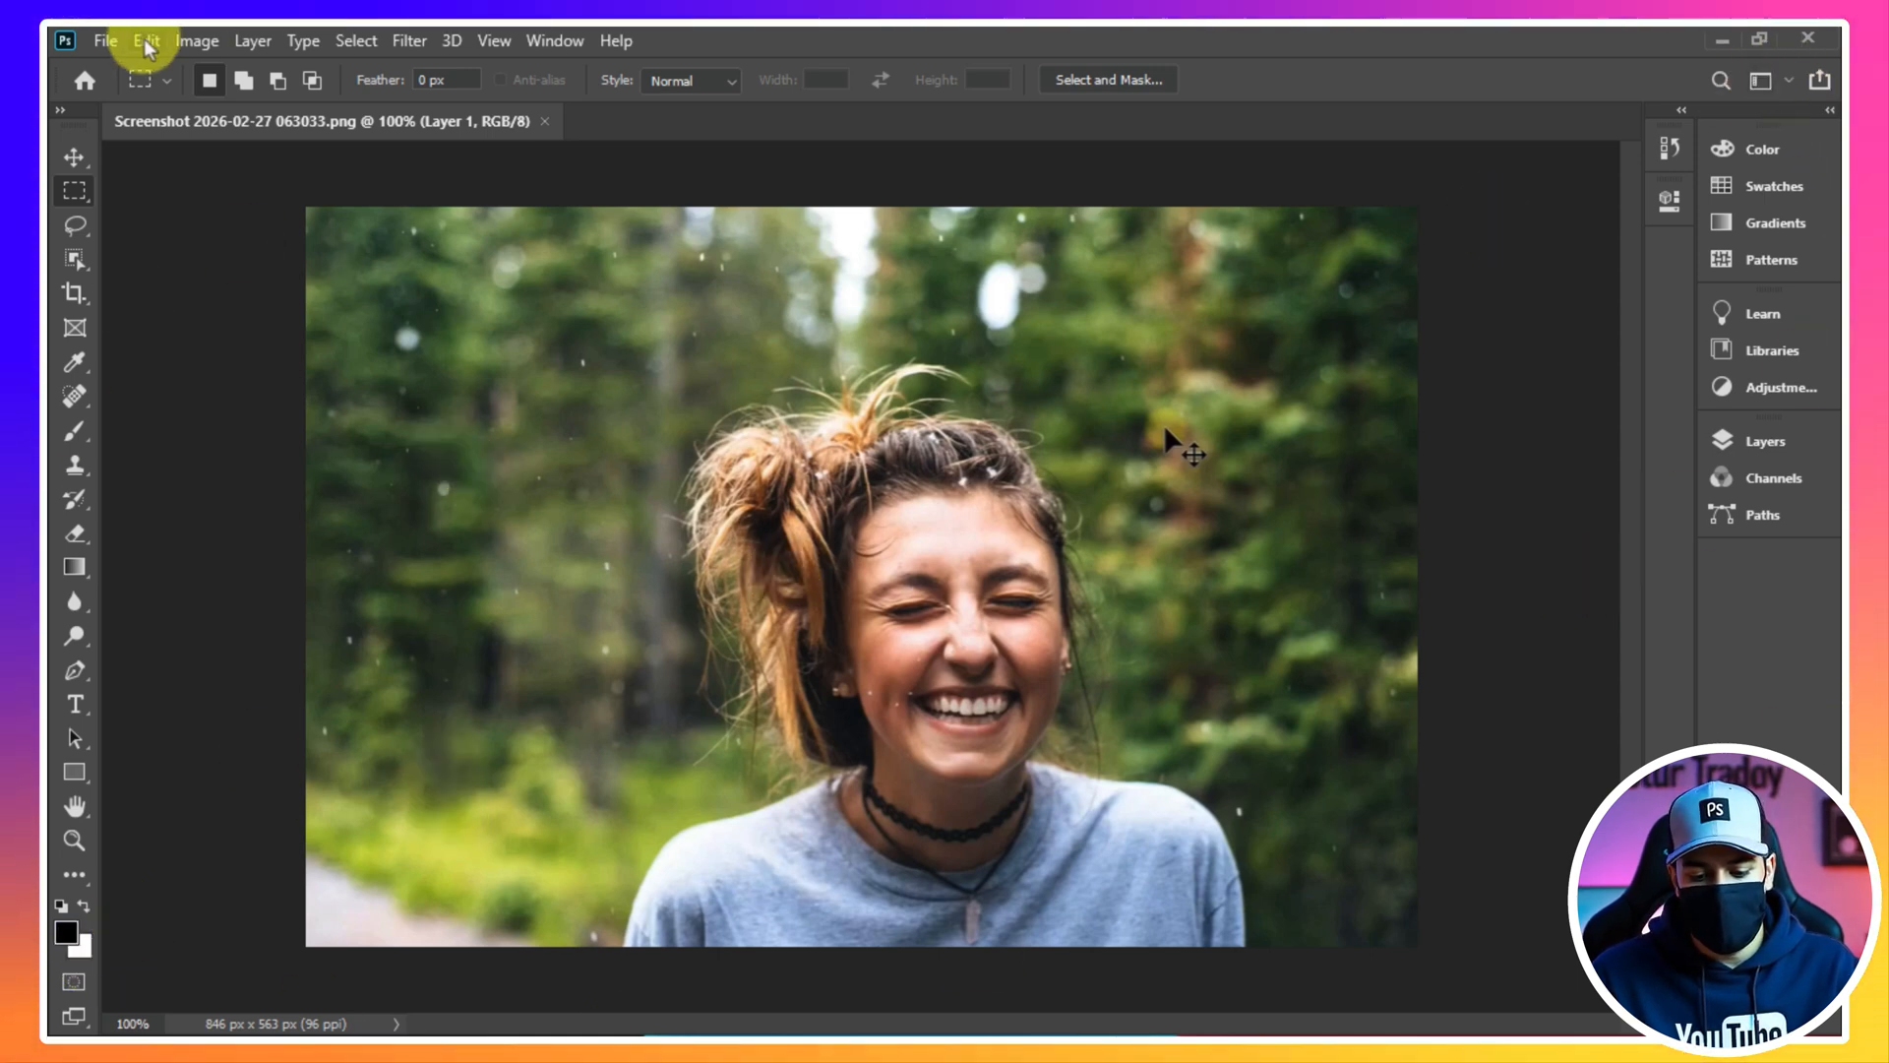
Fill the entire image with the foreground color at 100% opacity and undo the fill
key("shift+F5")
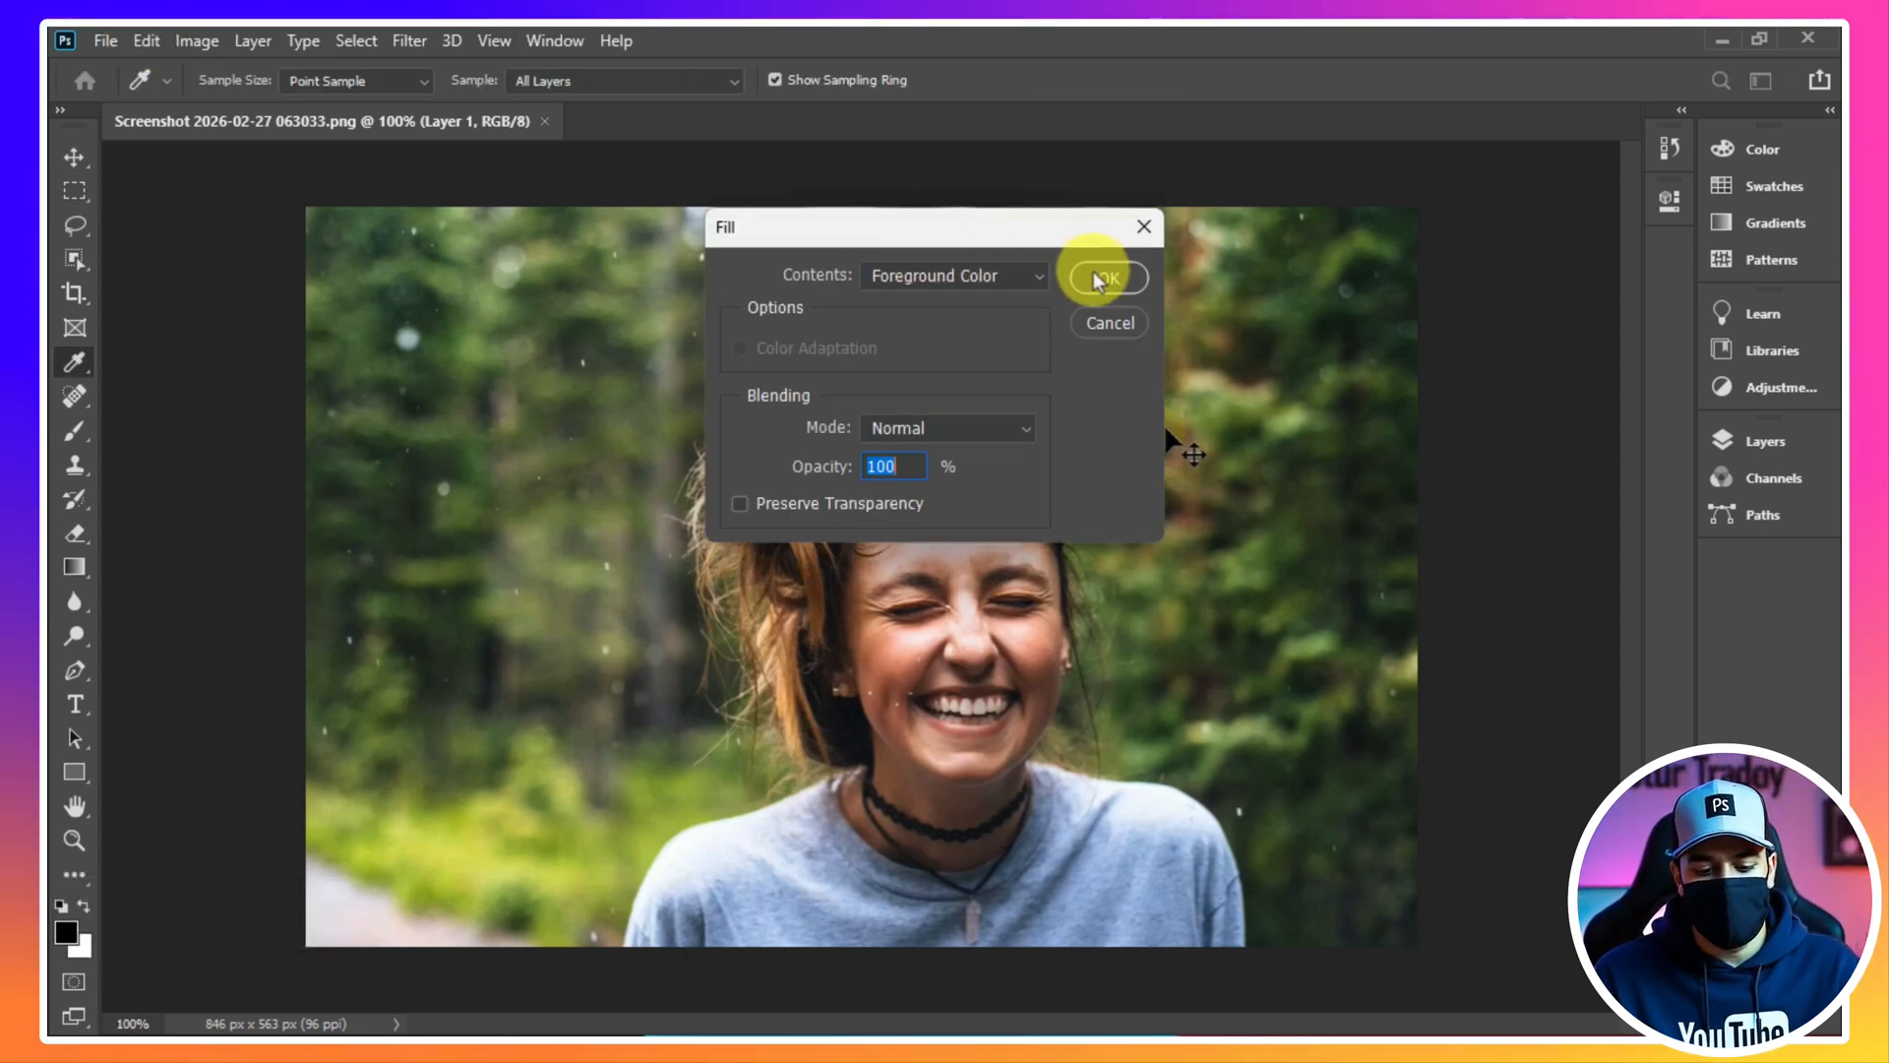
left_click(1098, 277)
key("m")
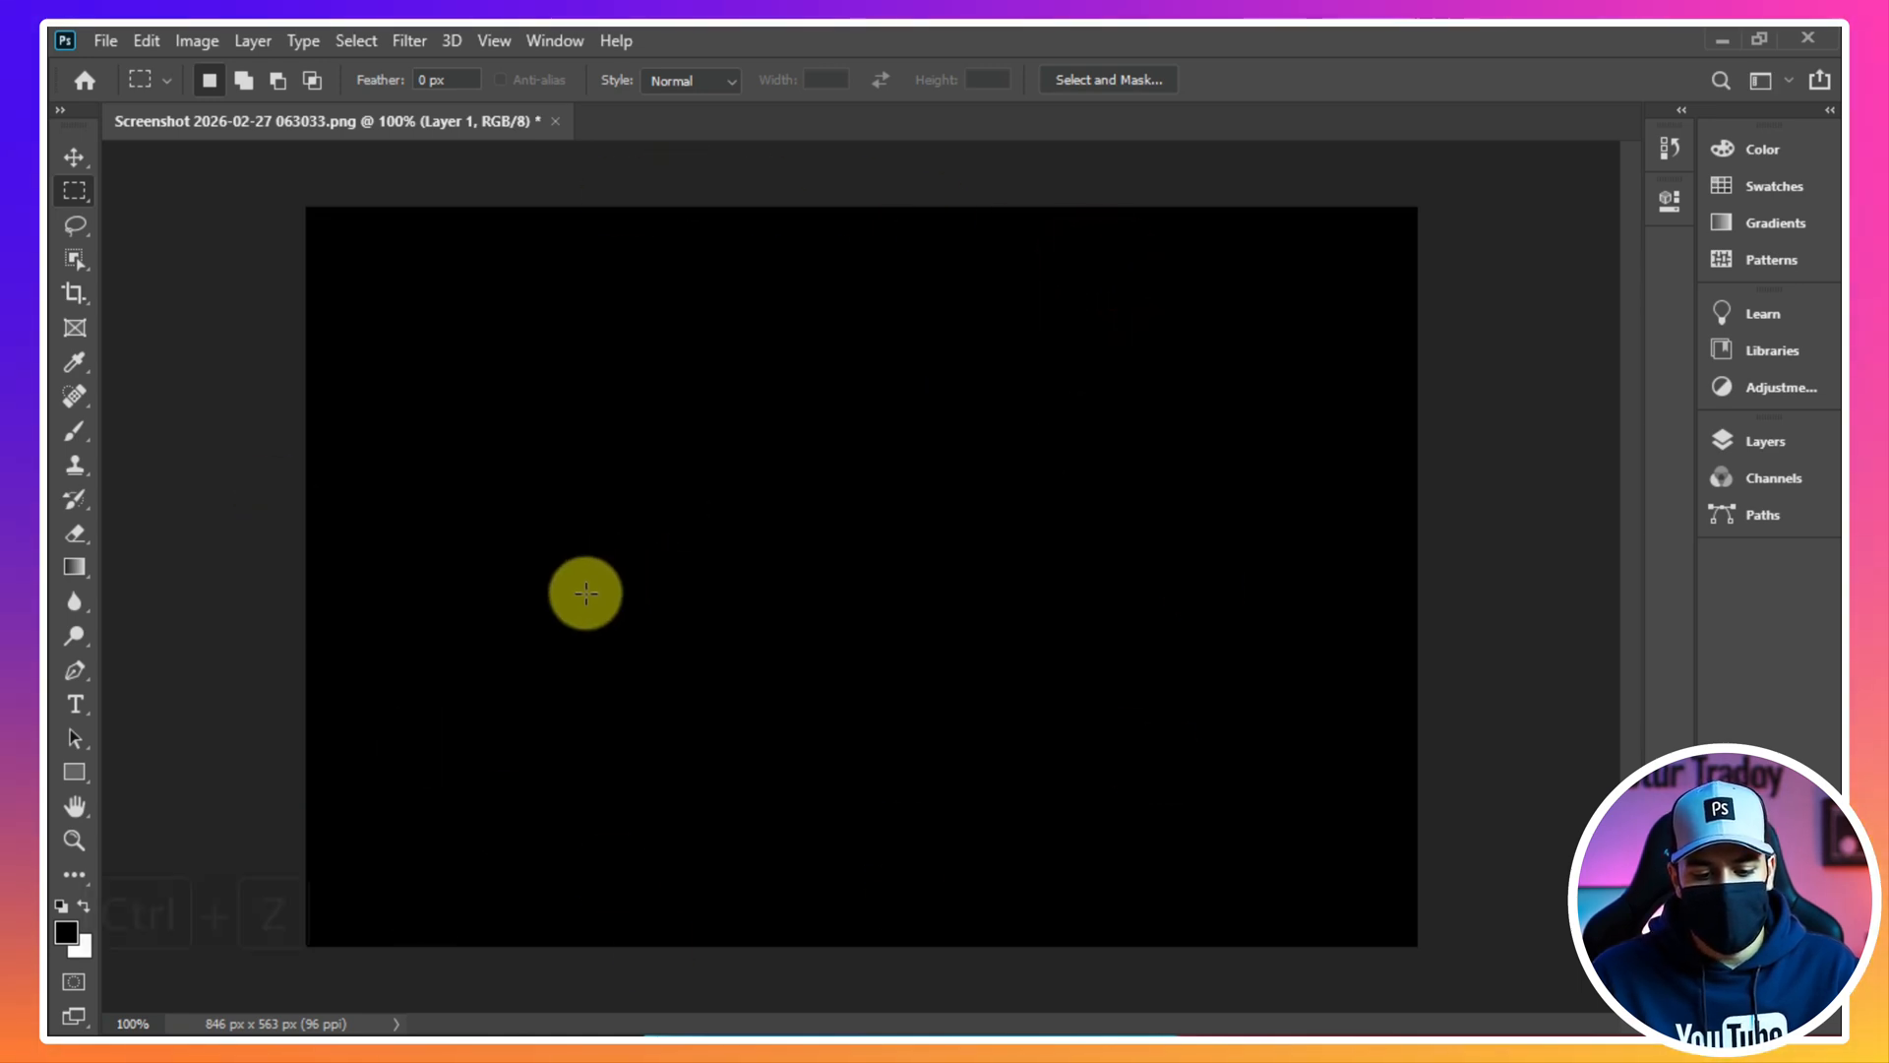
key("ctrl+z")
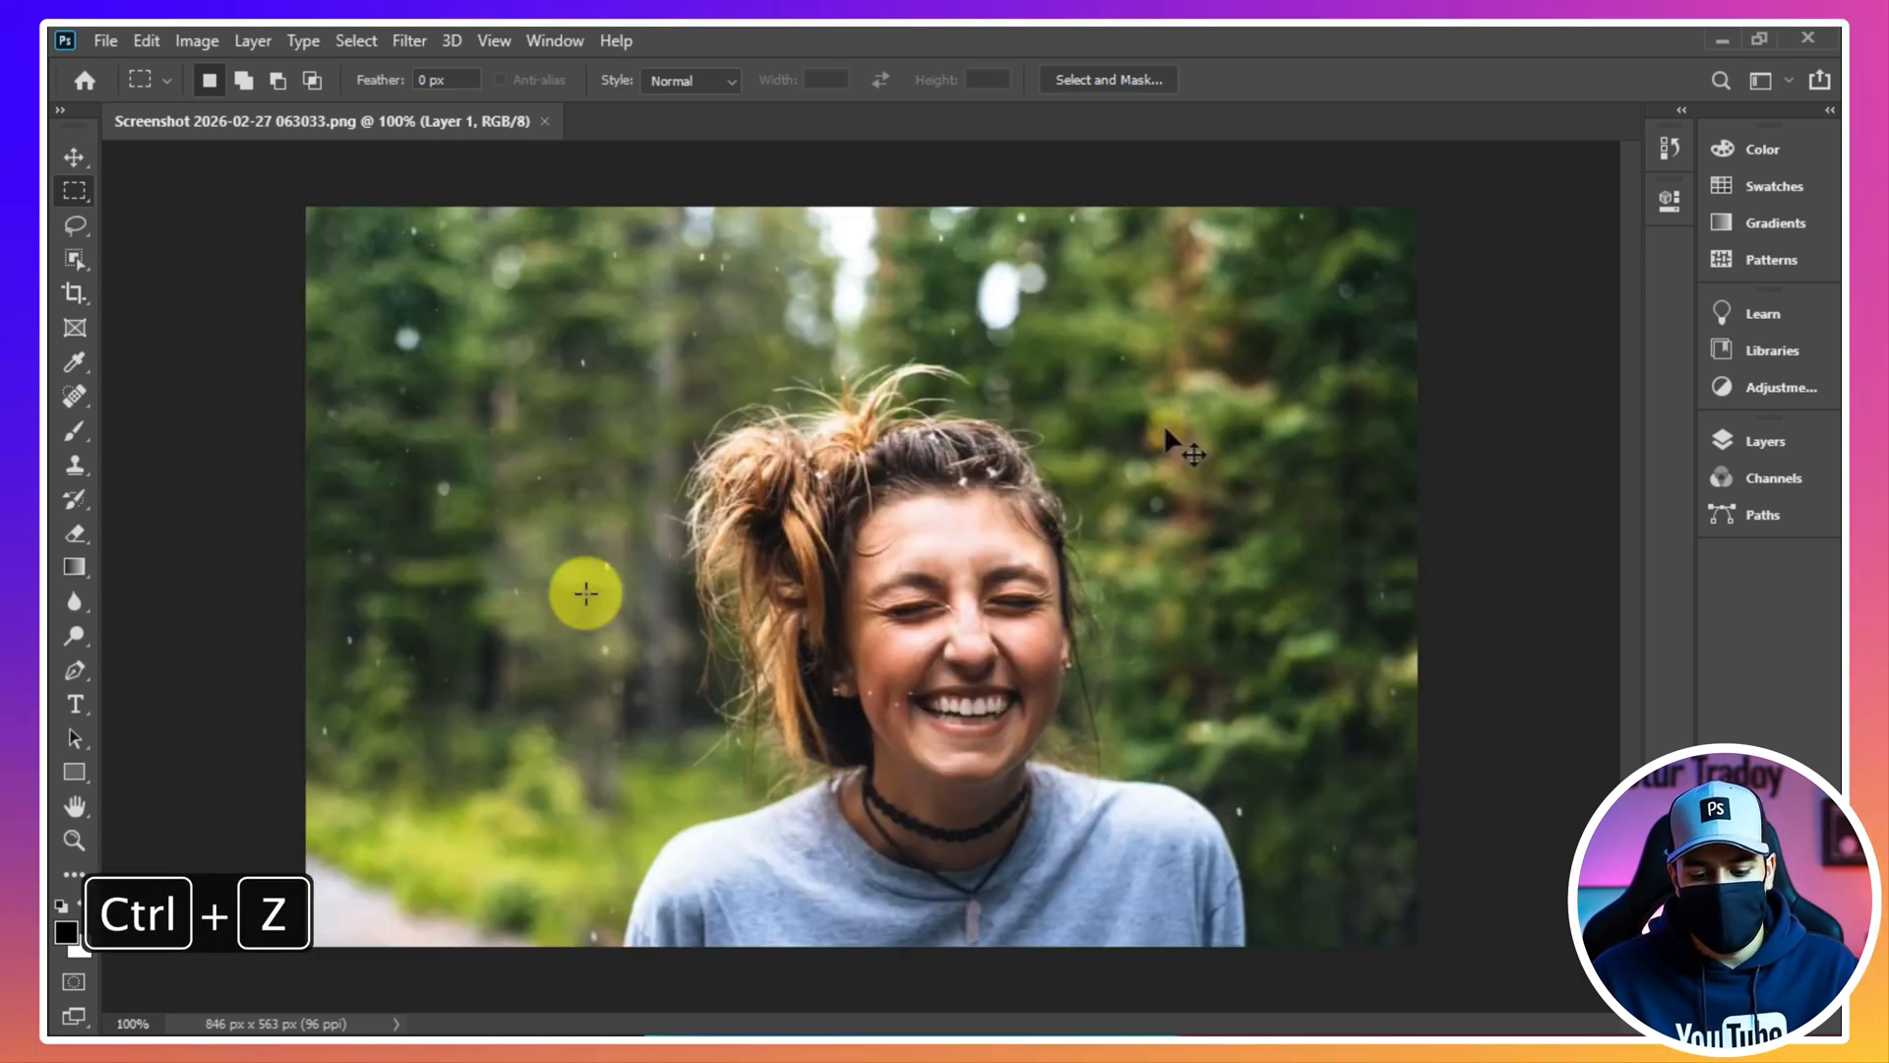
Display the layer list, fill the whole of Layer 1 with the background color at 100% opacity, and undo that fill
left_click(1772, 439)
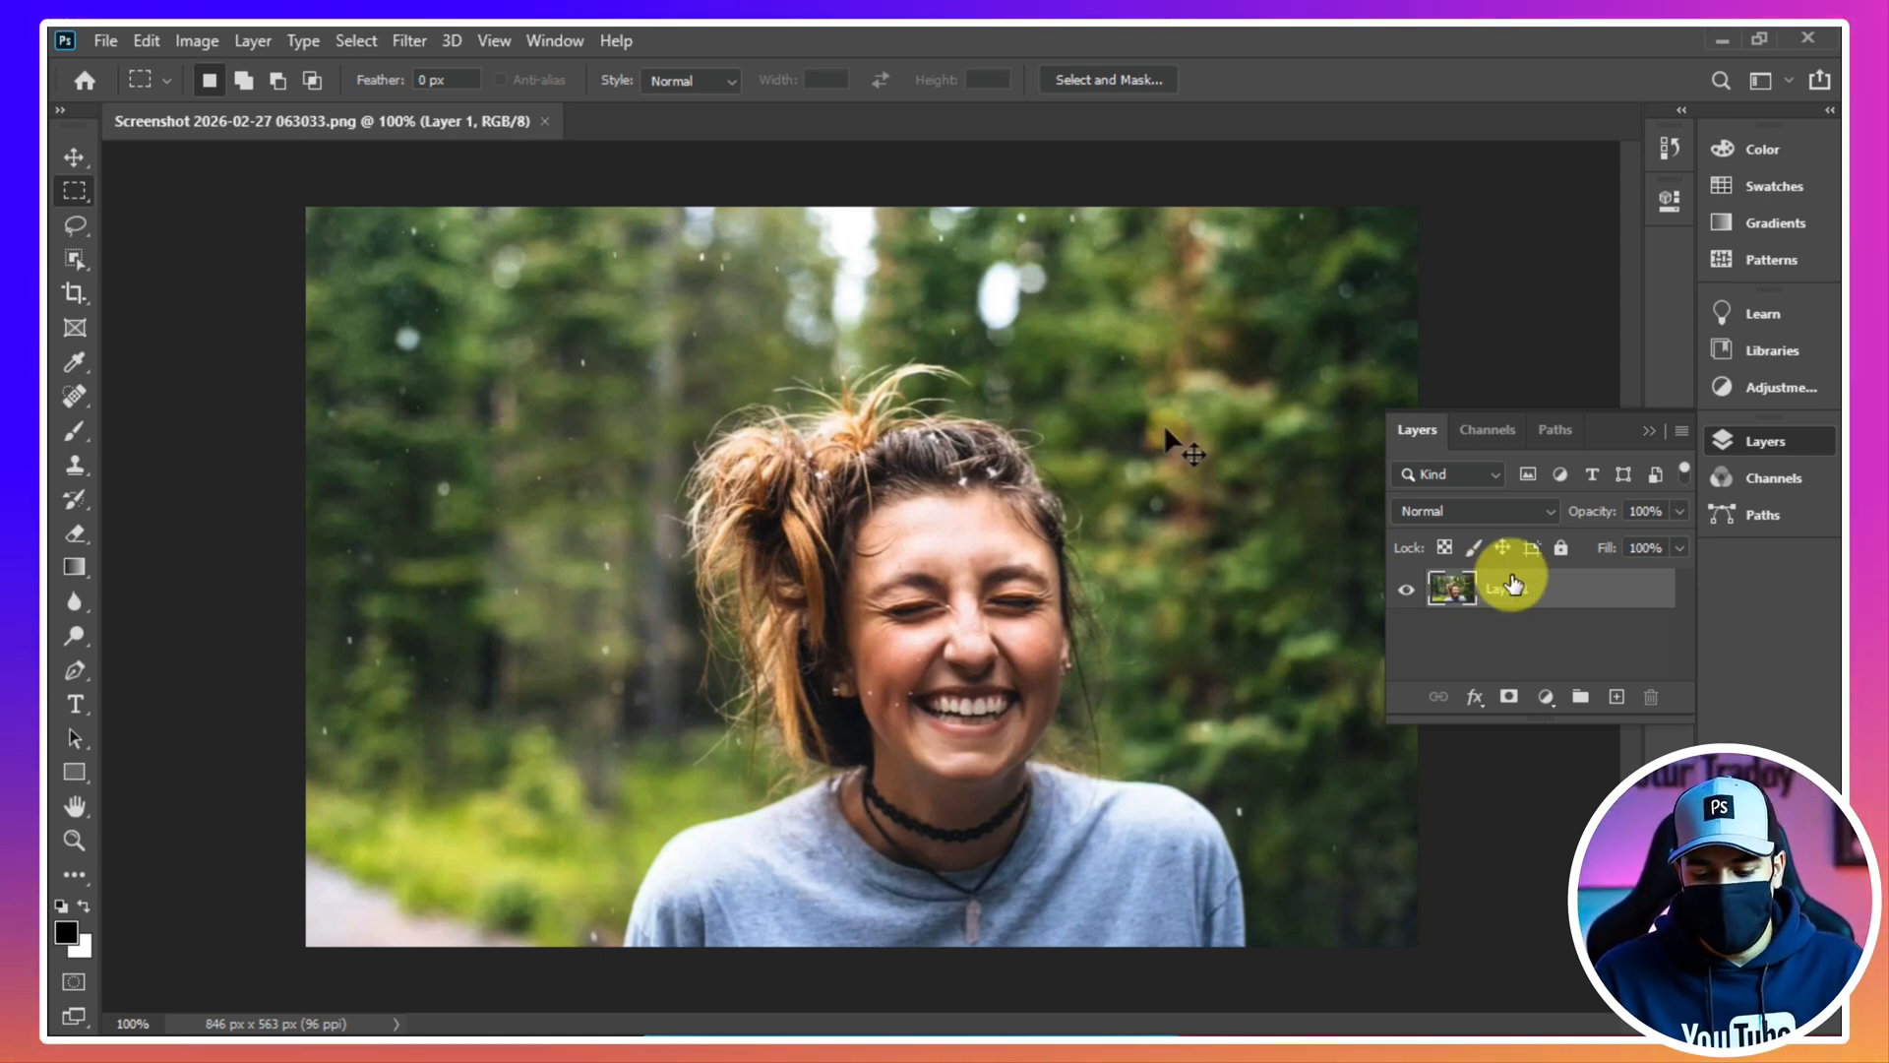
key("shift+F5")
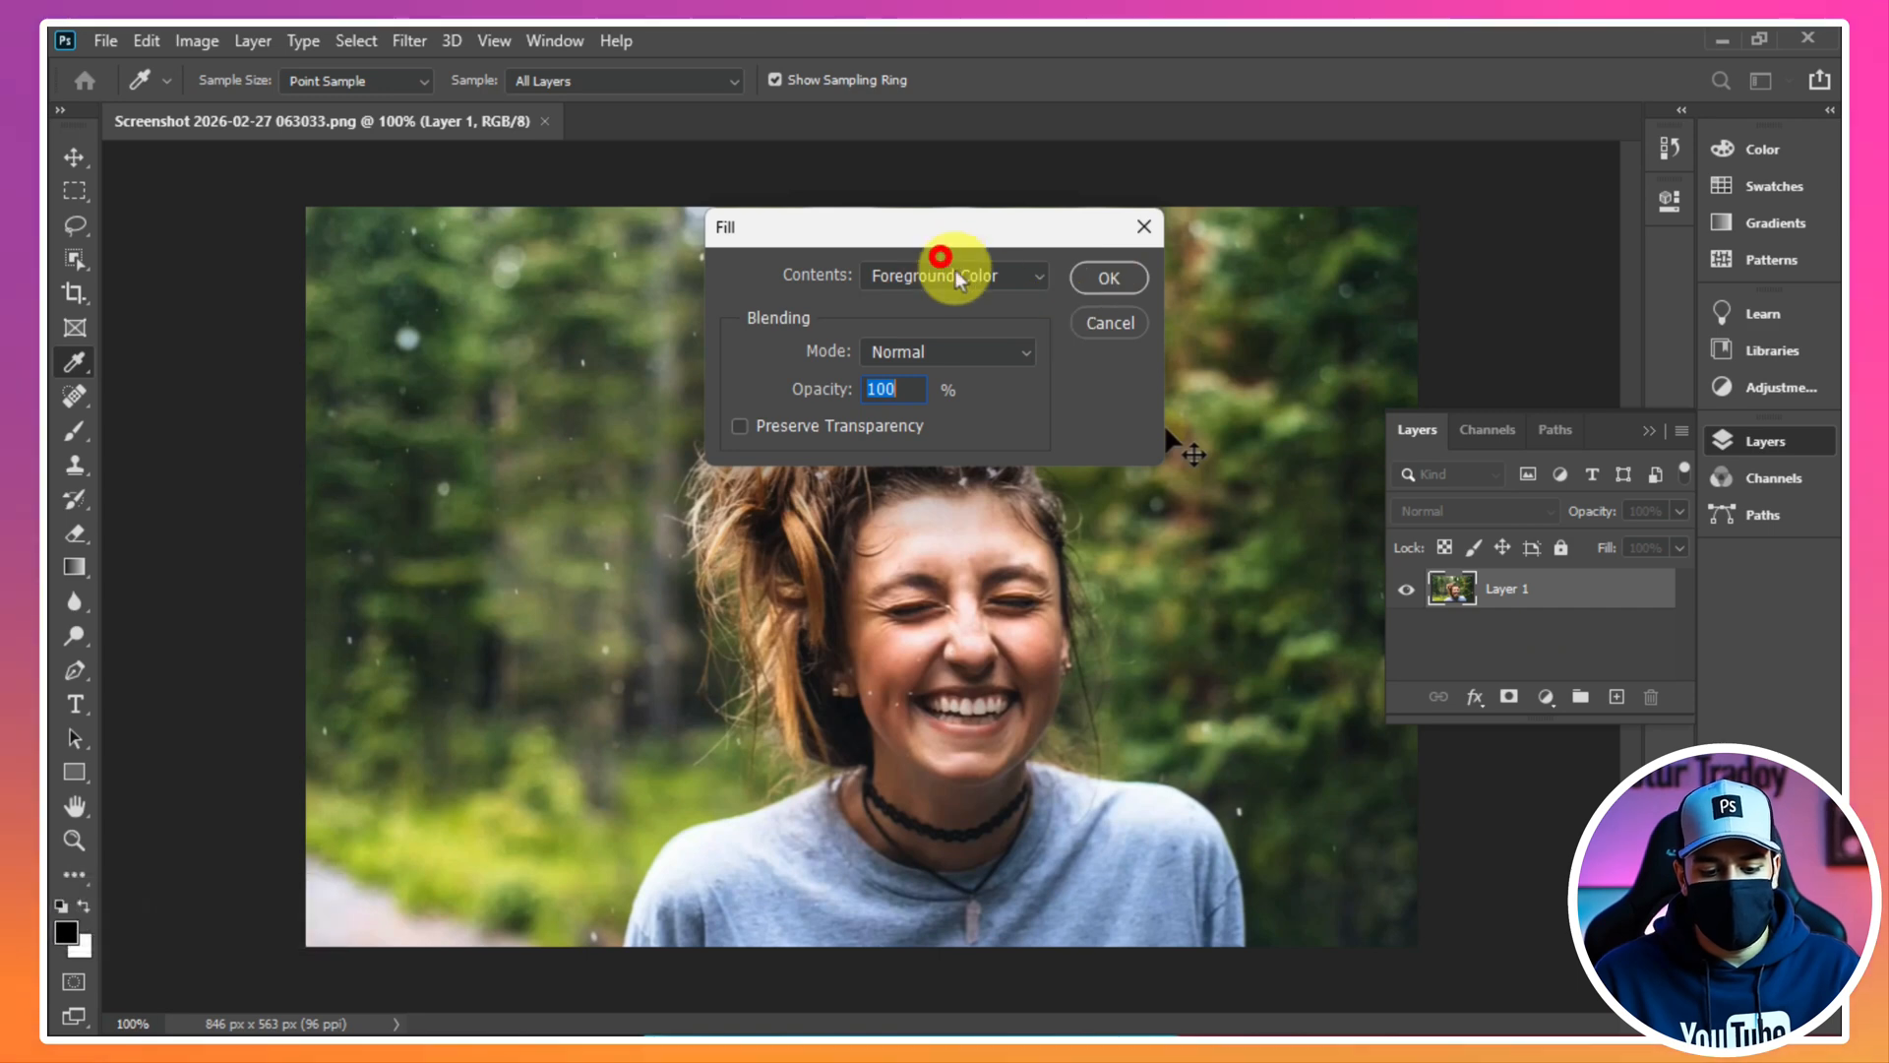
left_click(959, 280)
left_click(968, 320)
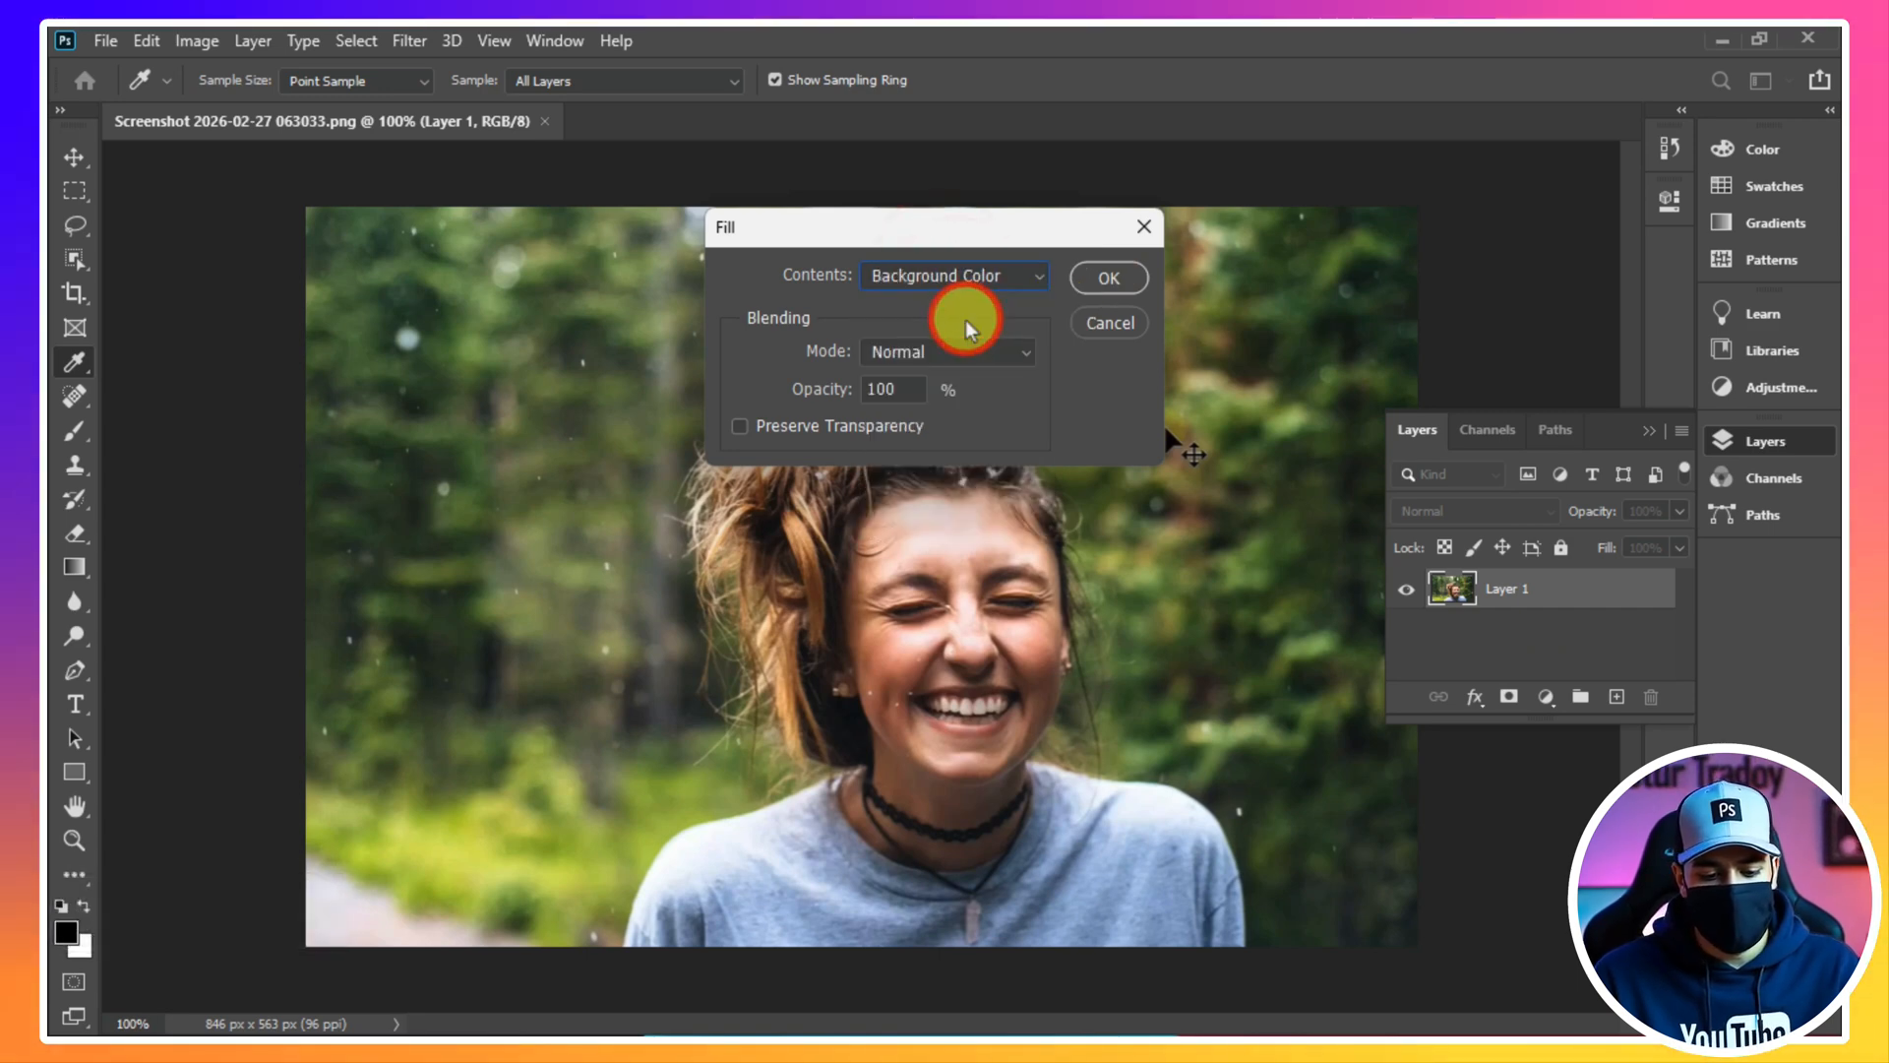
left_click(1100, 280)
key("m")
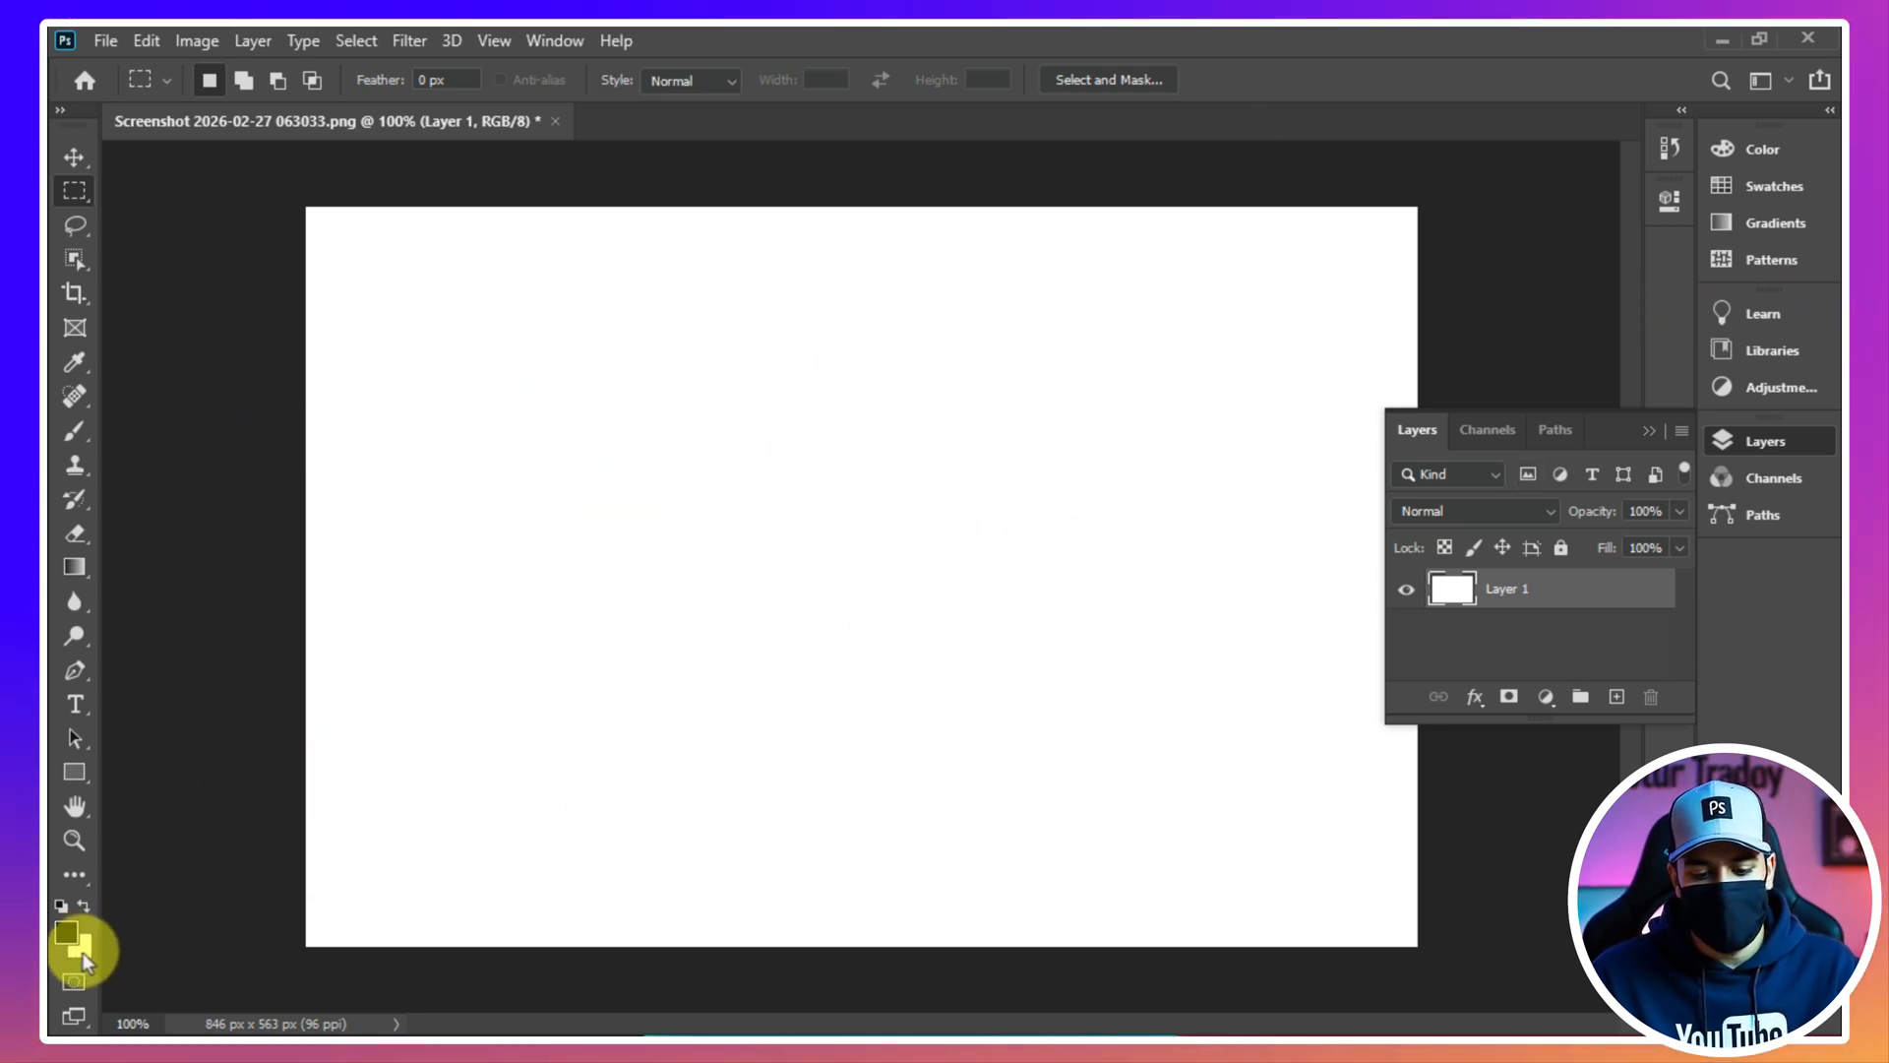
key("ctrl+z")
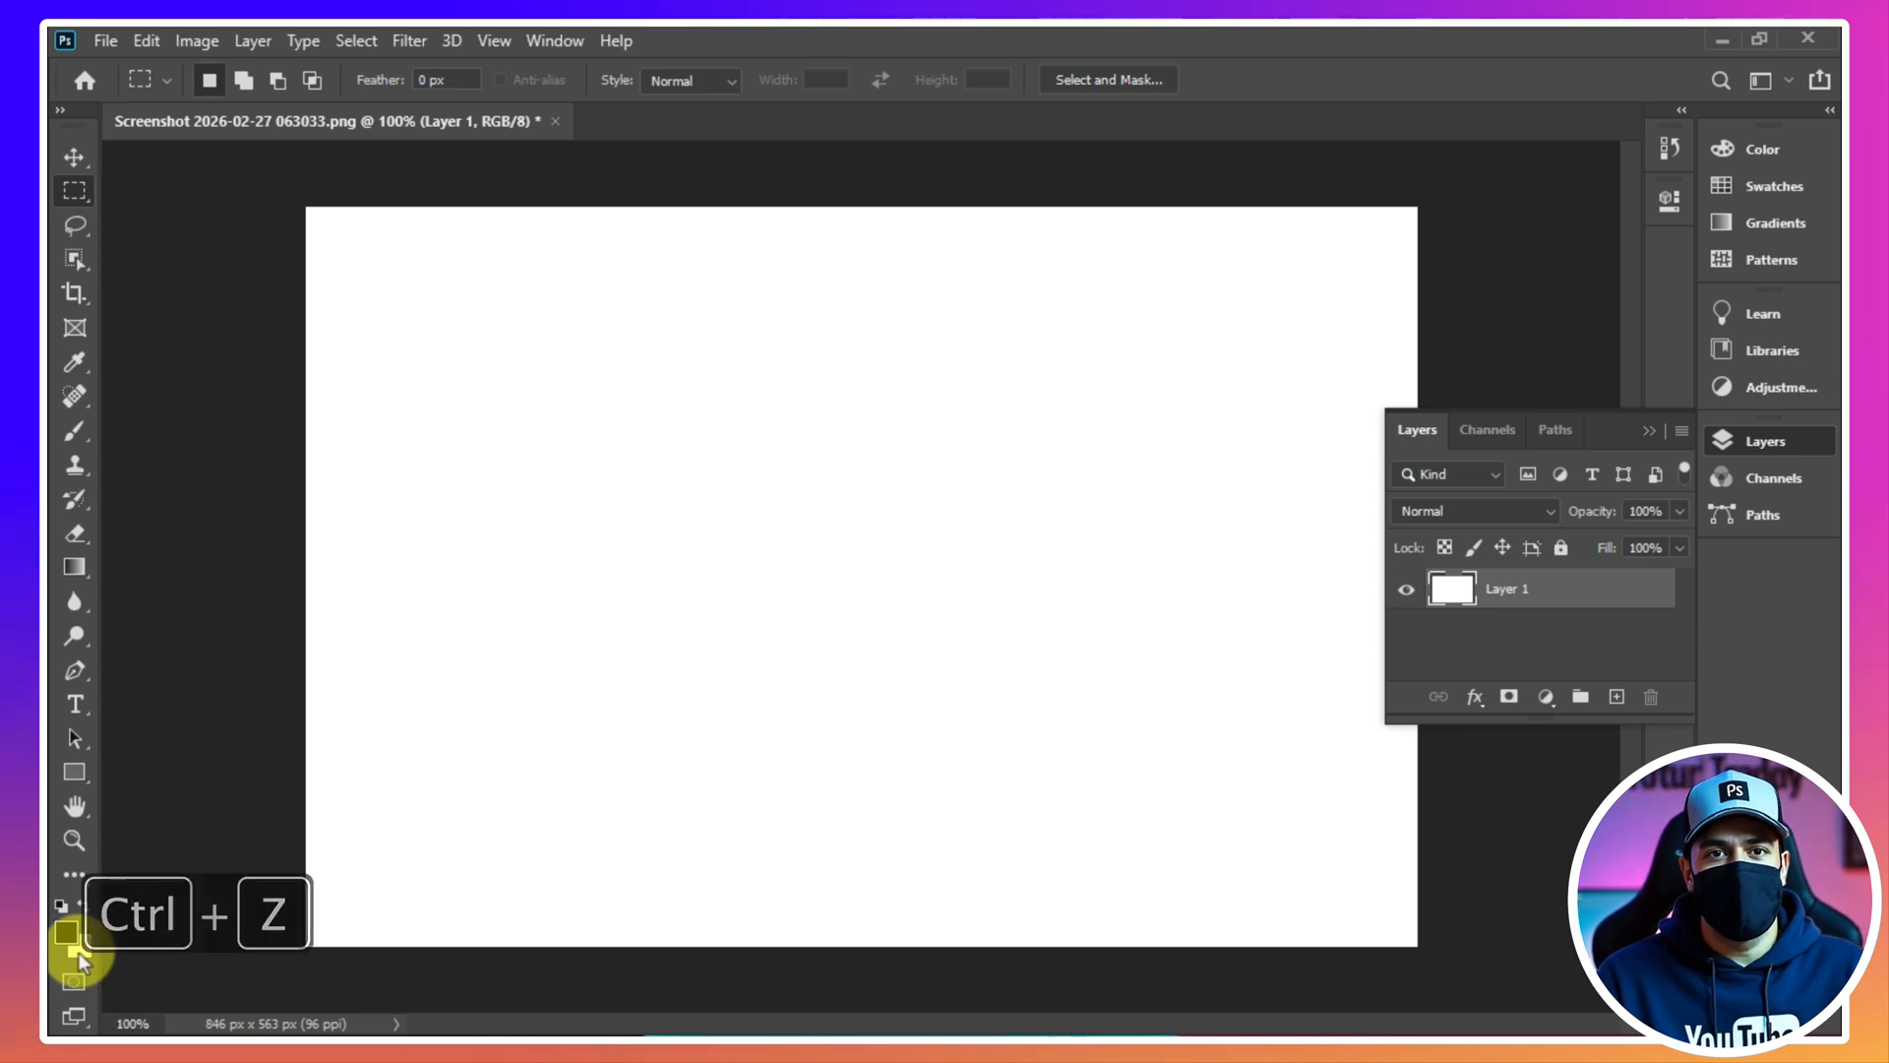
key("ctrl+z")
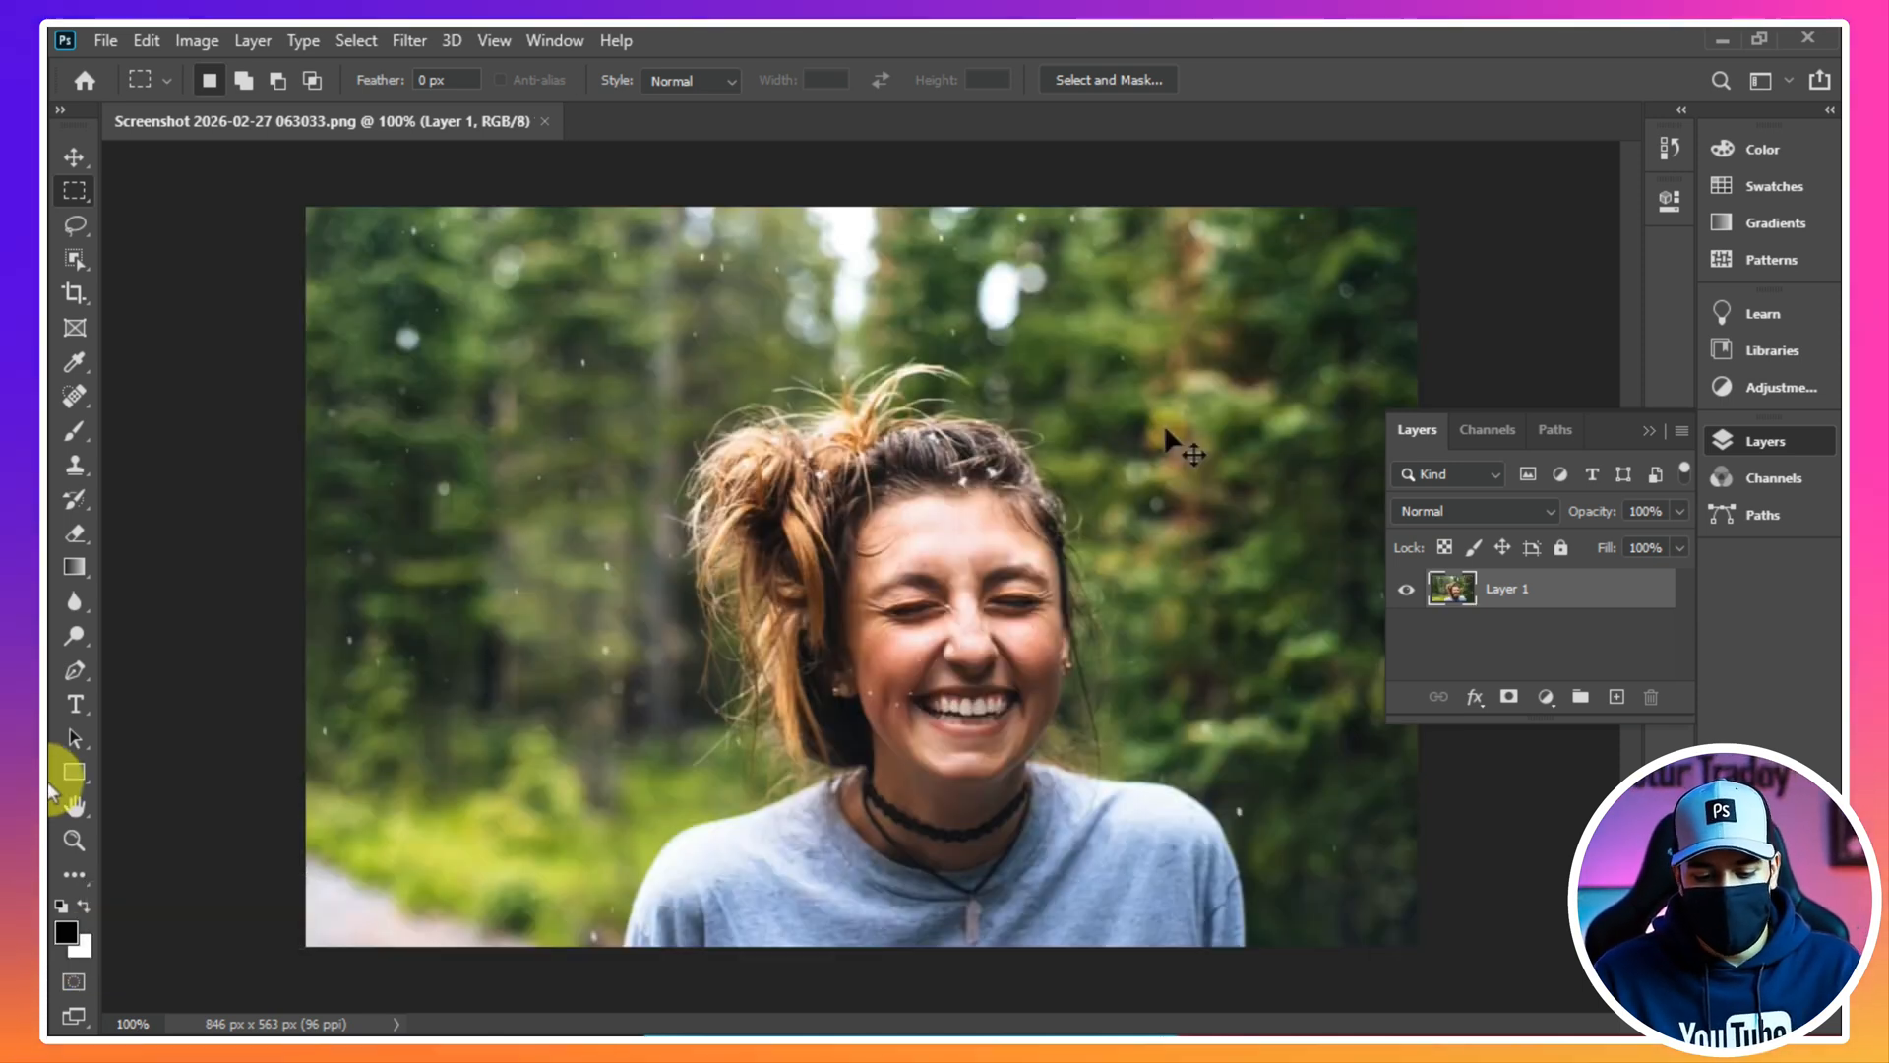
Fill the whole of Layer 1 with the custom red color ff0000 and undo the fill
key("shift+F5")
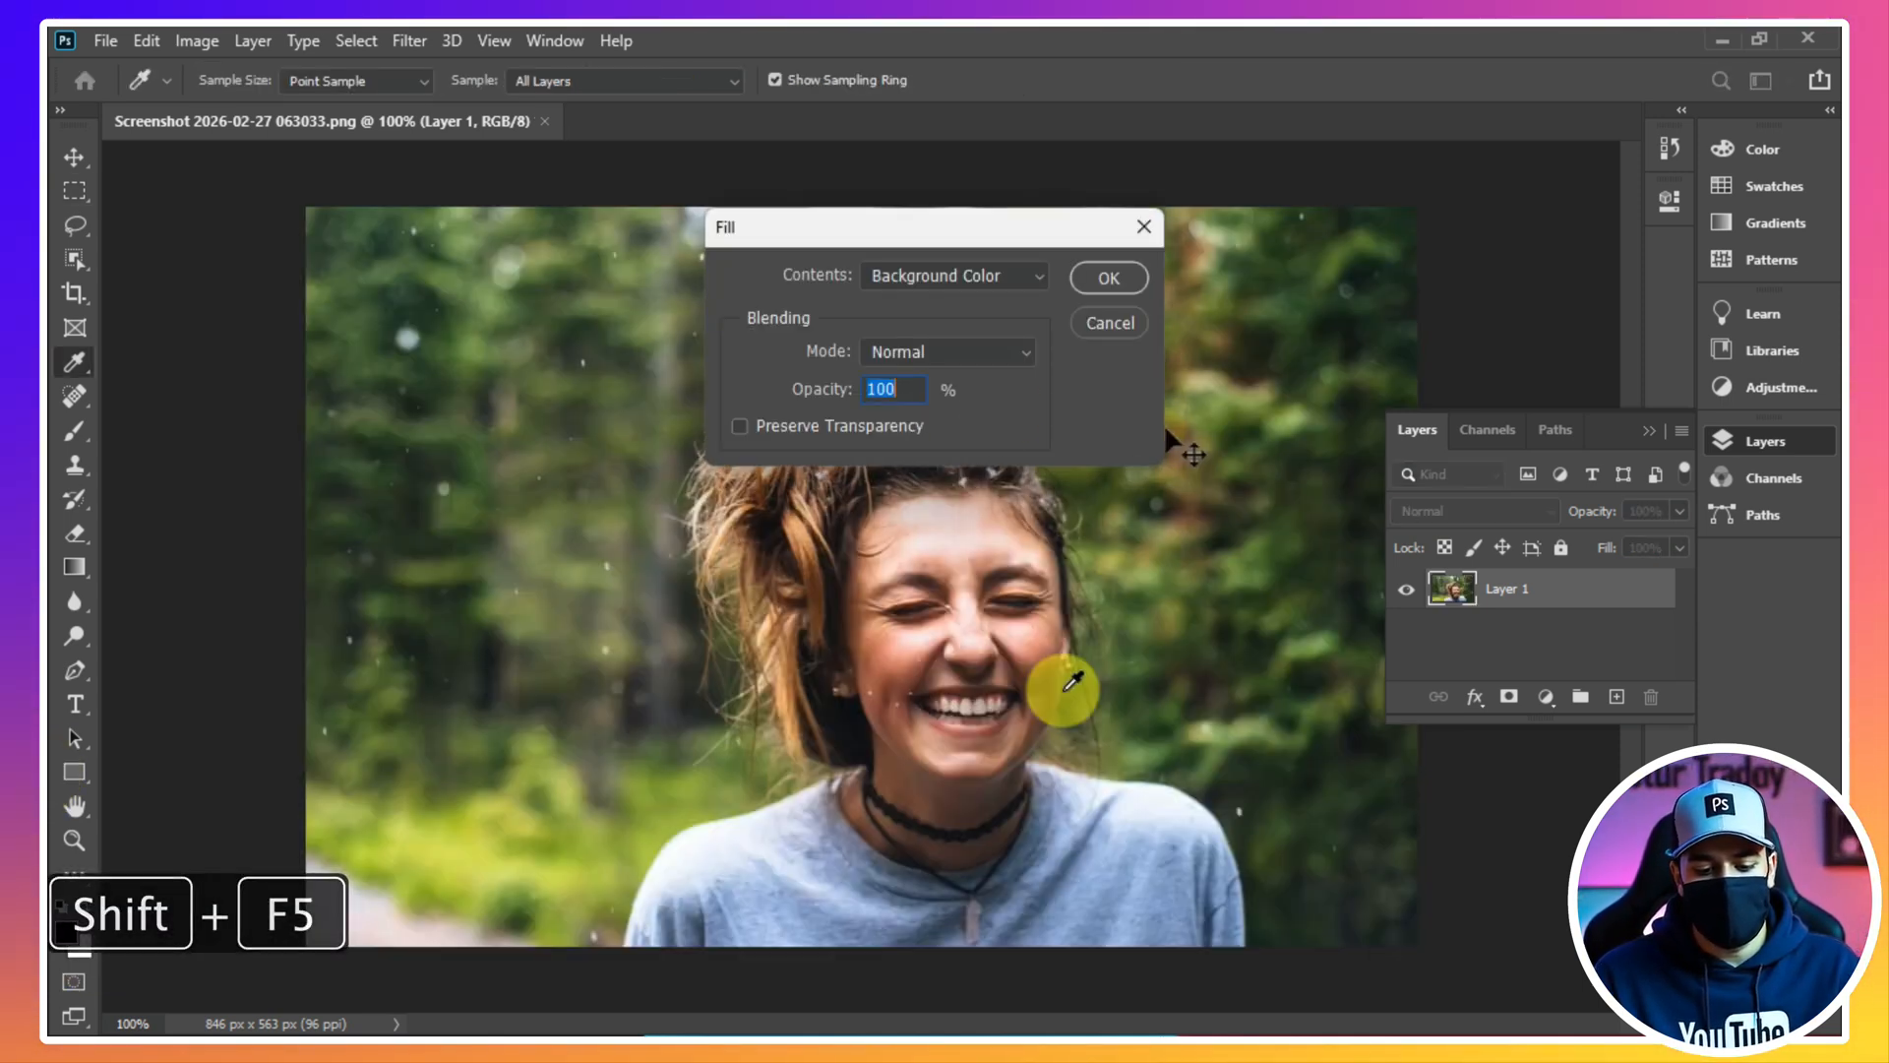
left_click(951, 275)
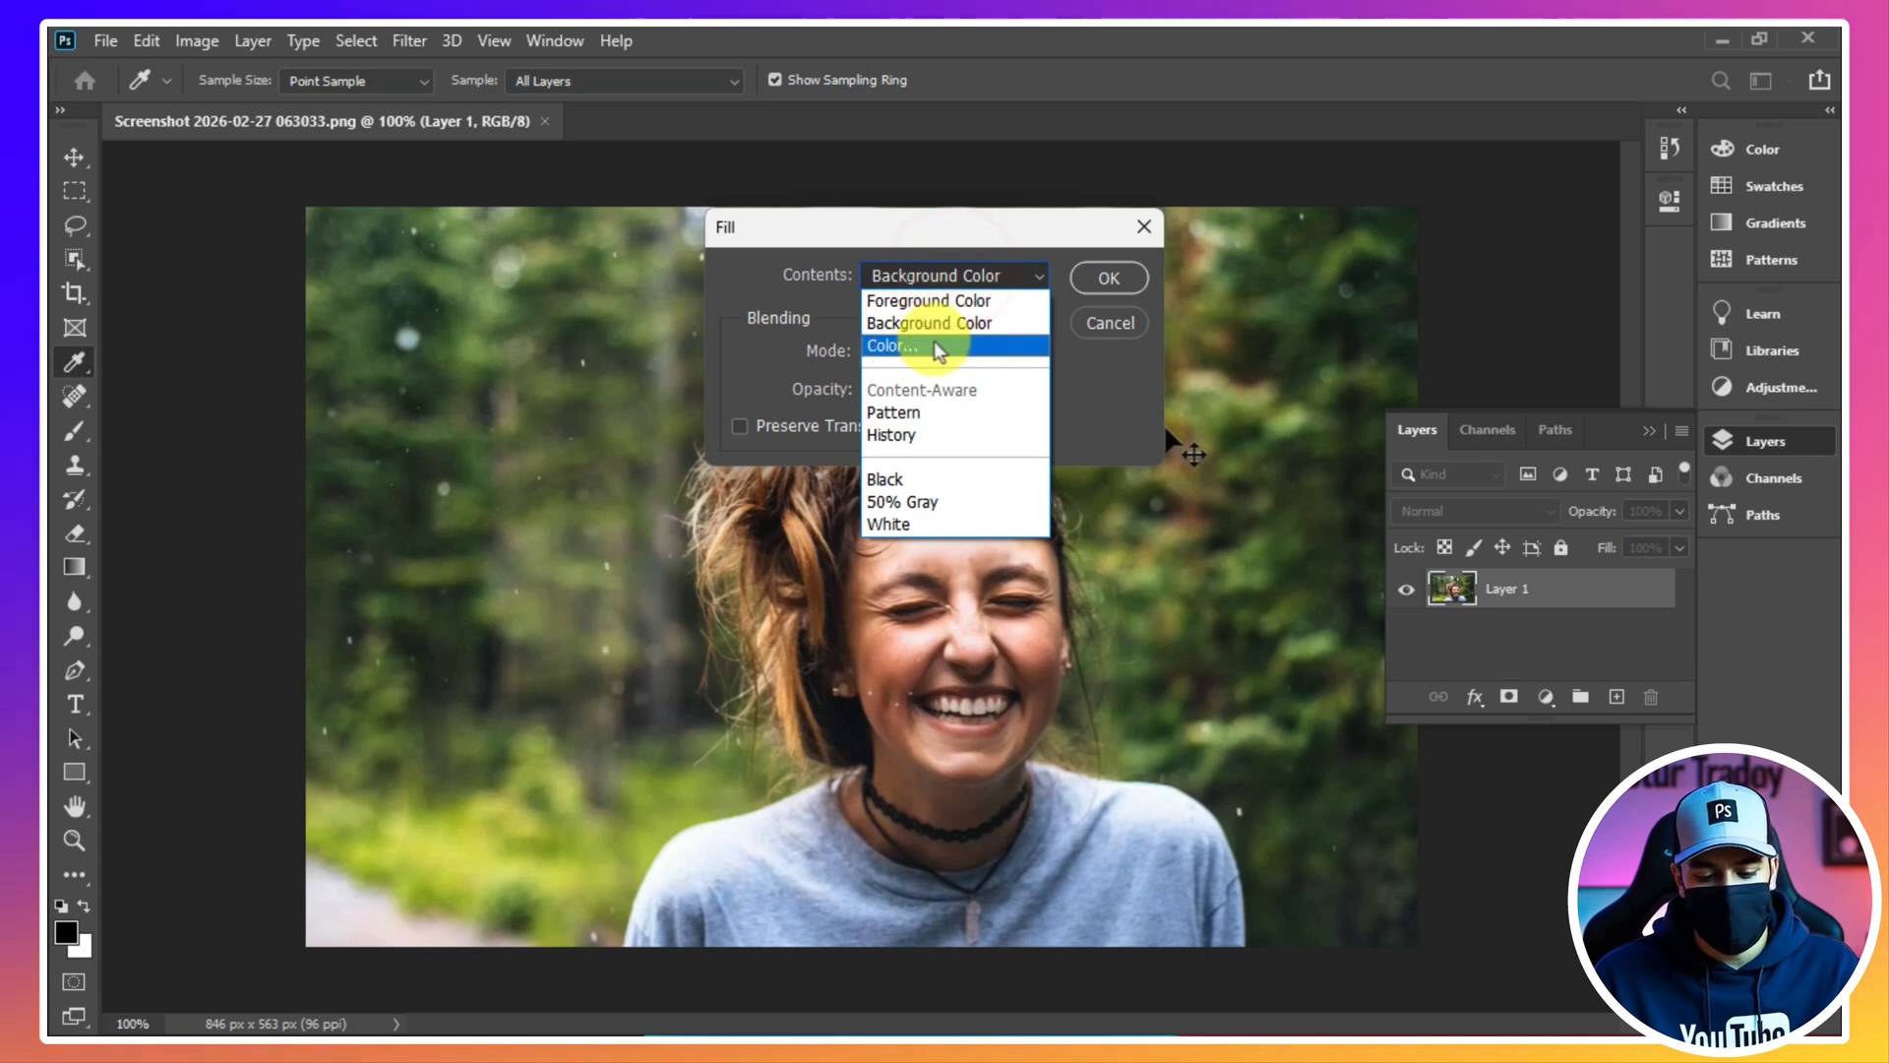
left_click(936, 346)
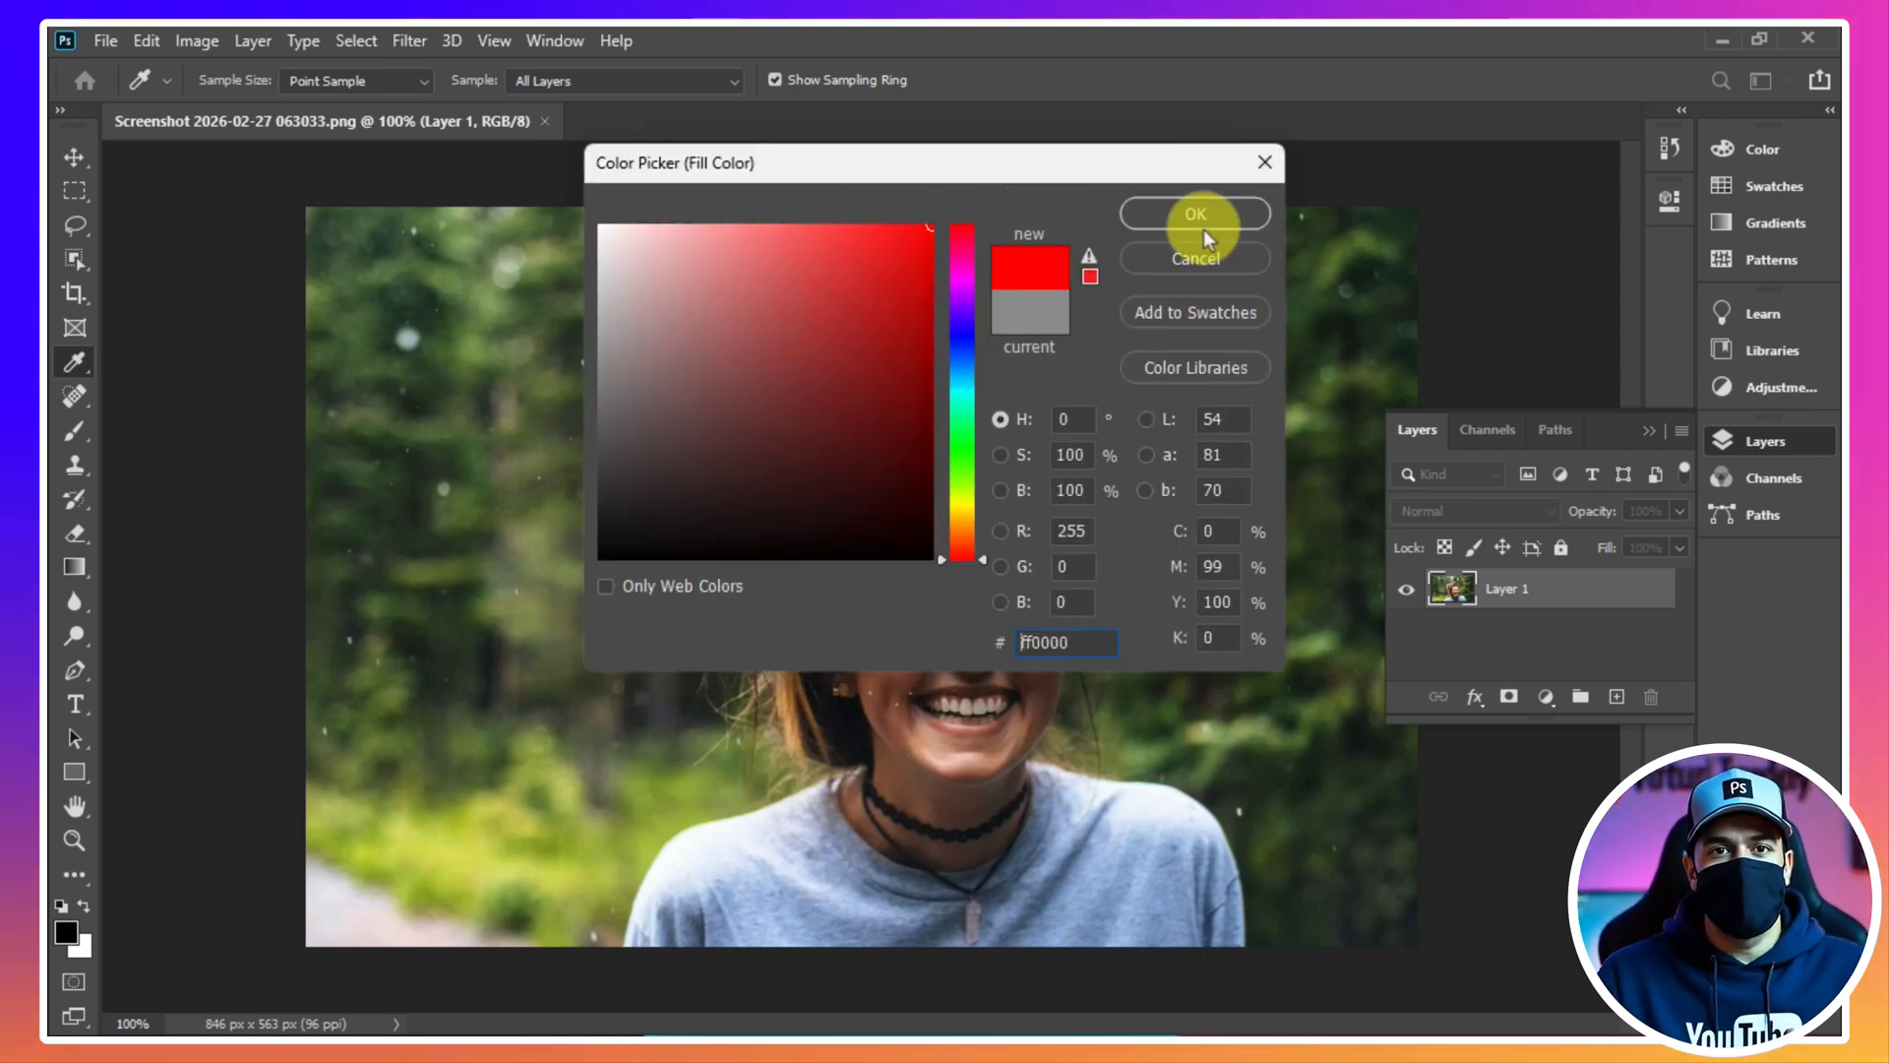
left_click(1200, 218)
left_click(1113, 276)
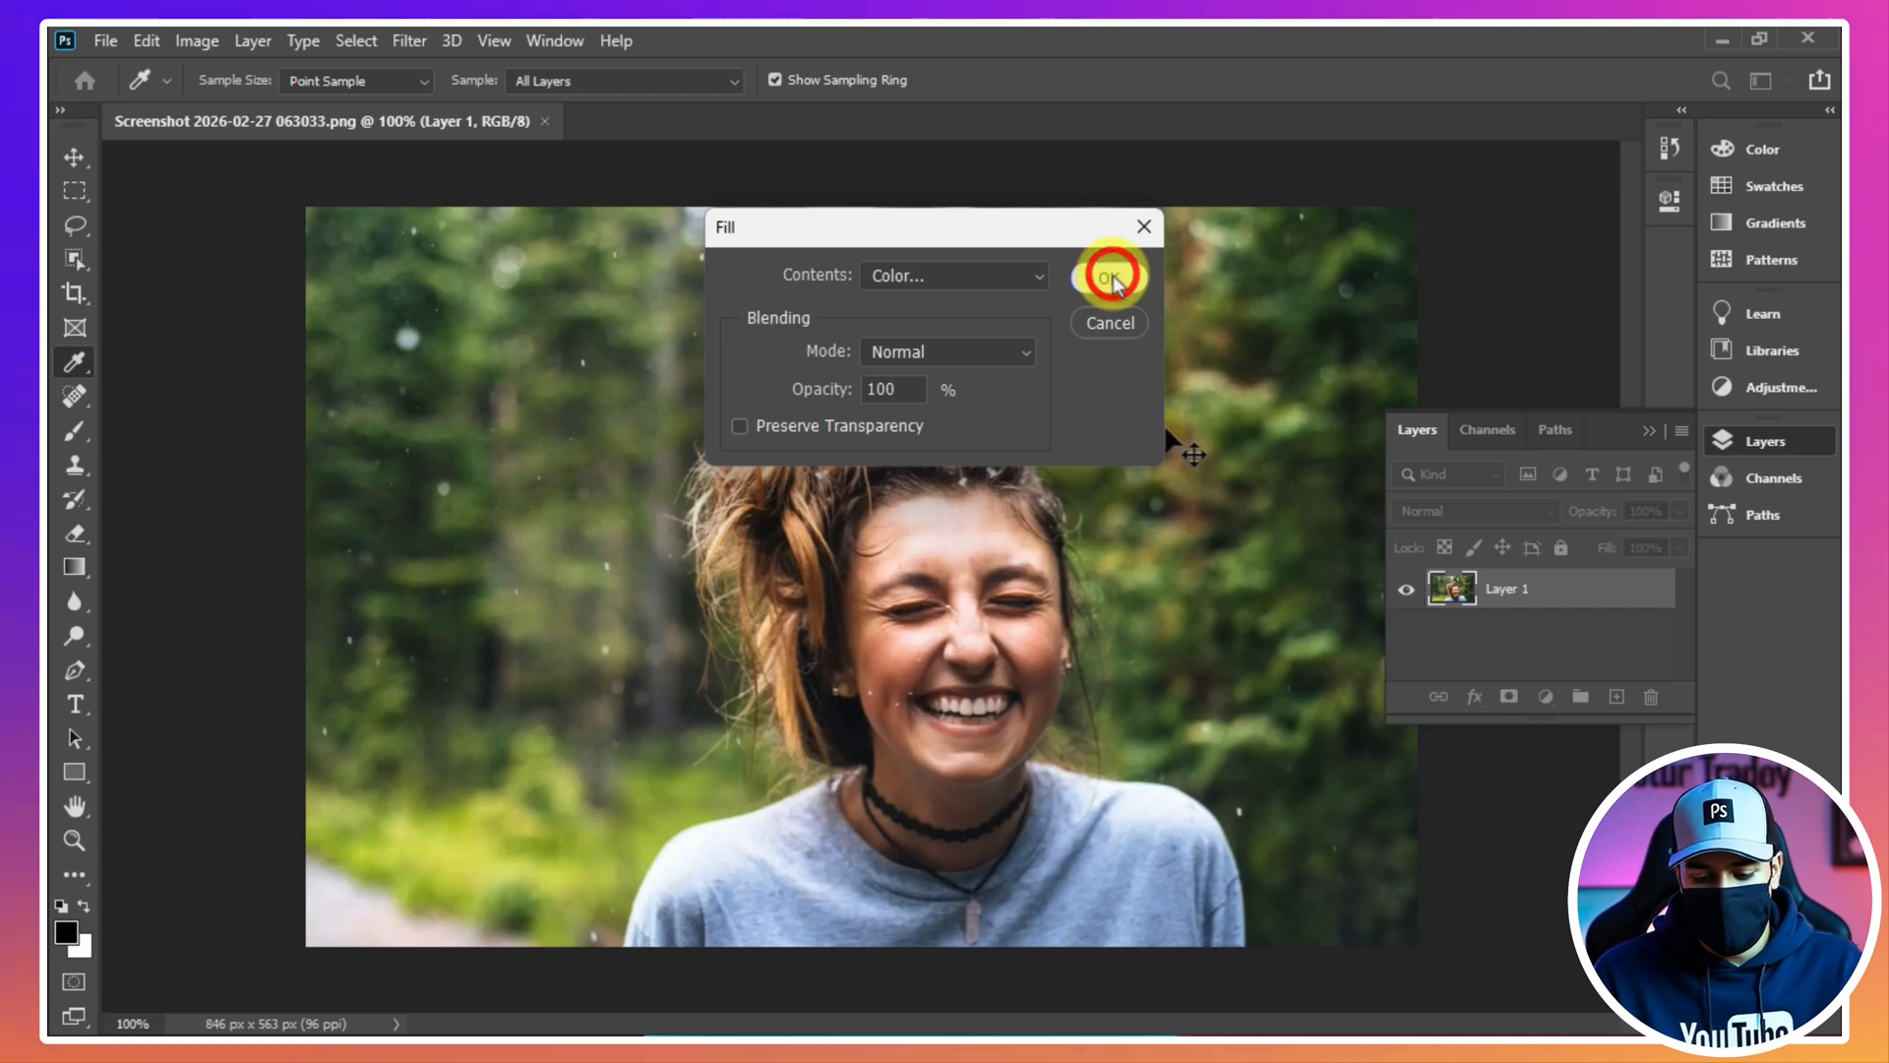
key("m")
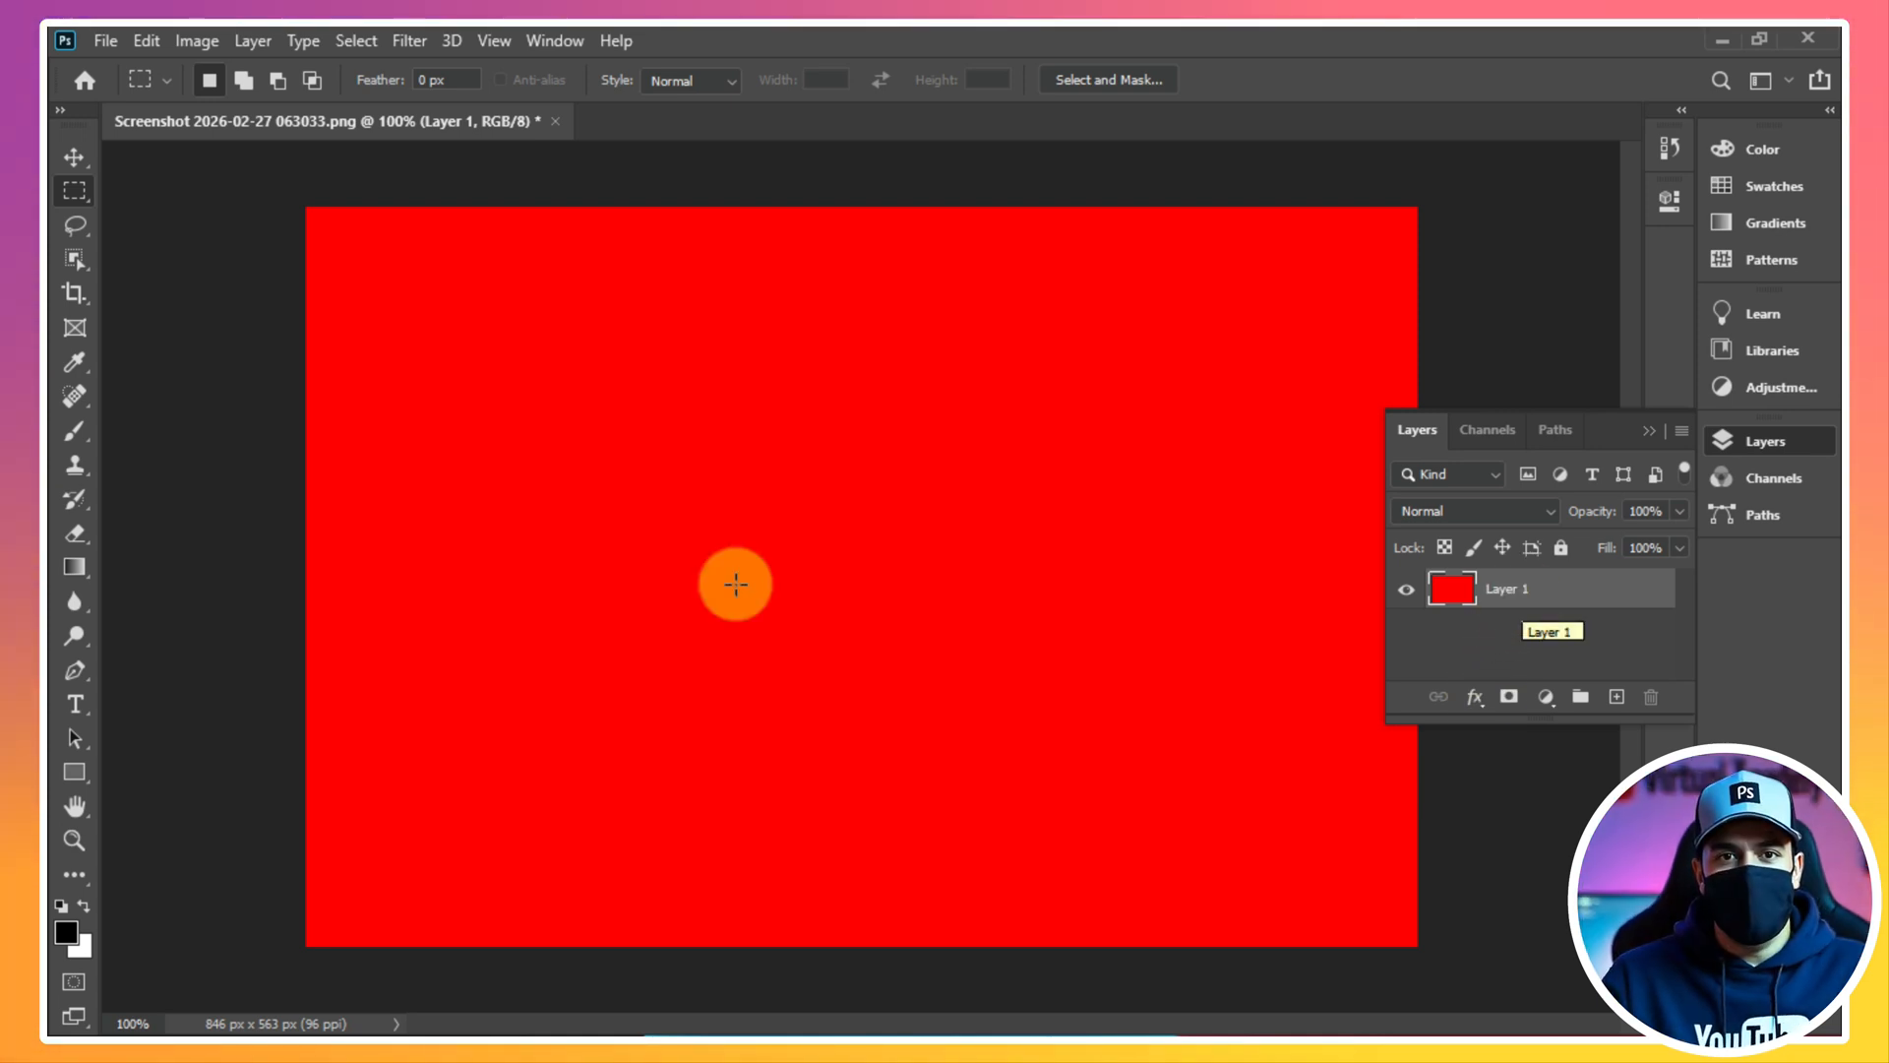
key("ctrl+z")
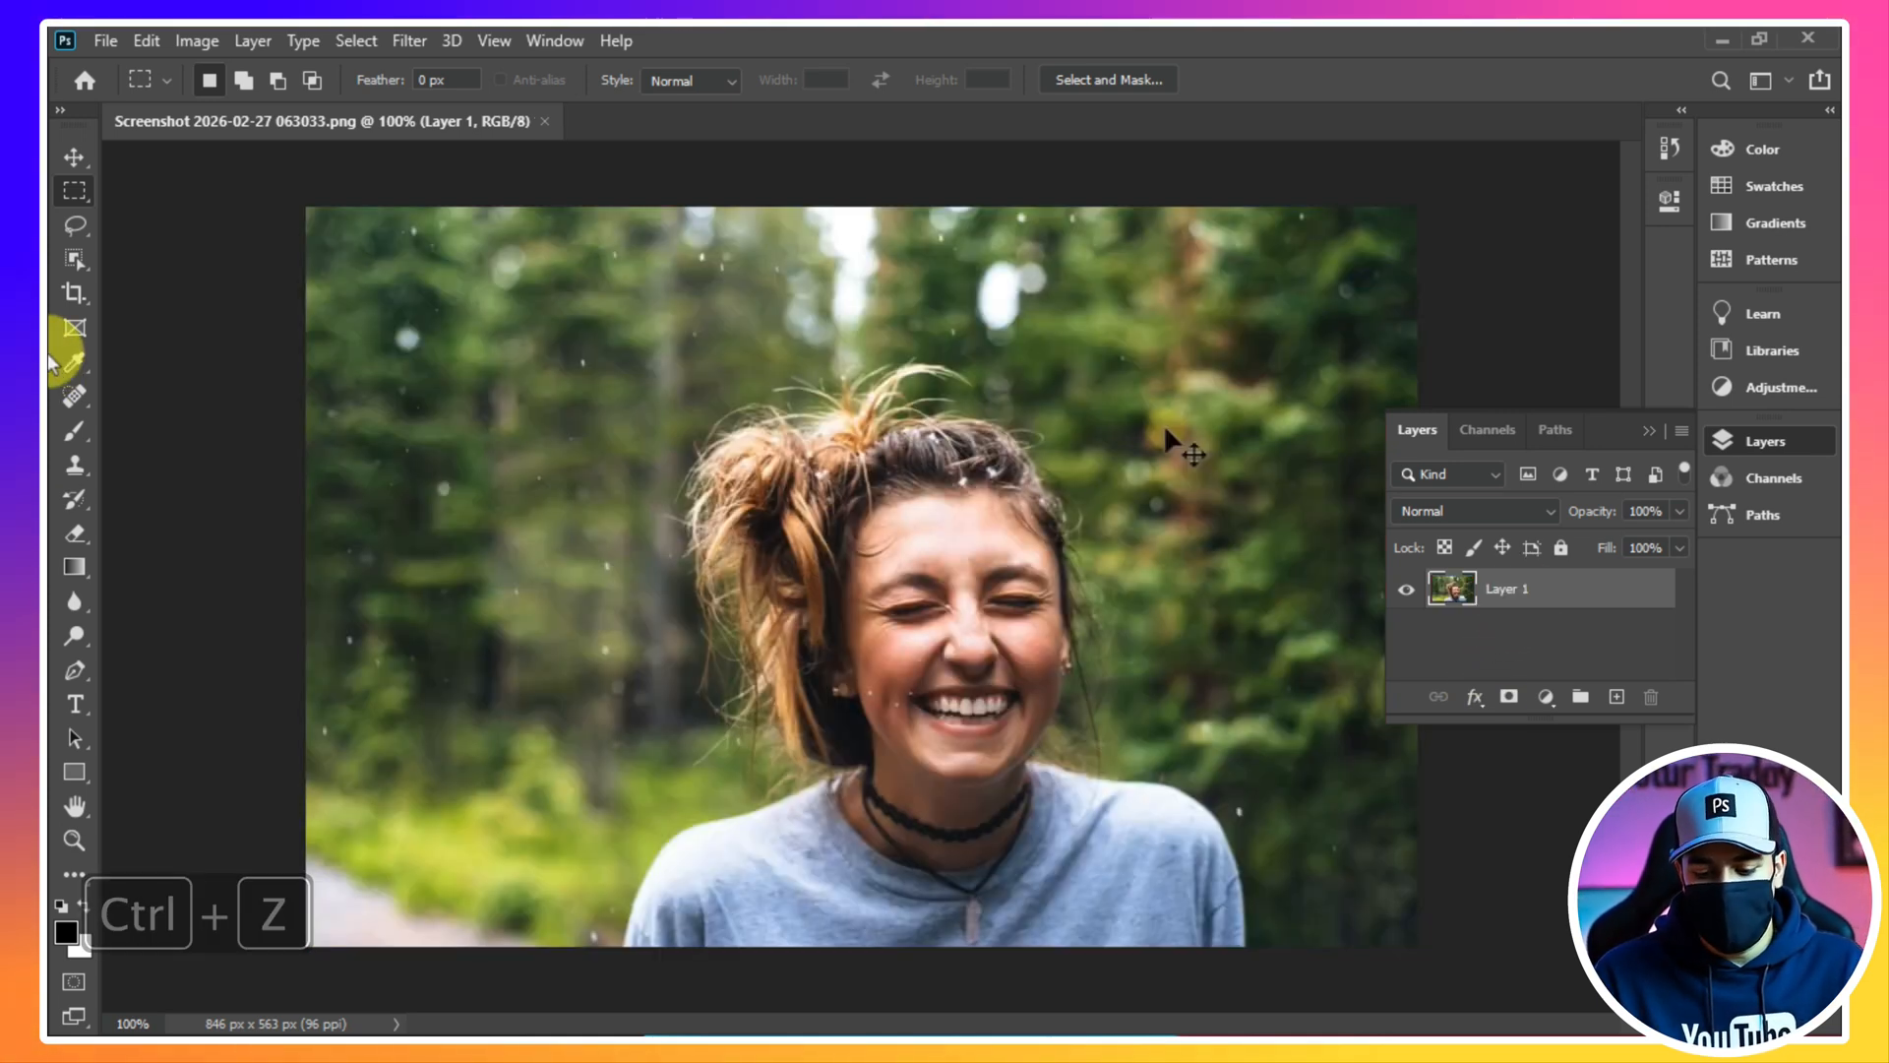
key("shift+F5")
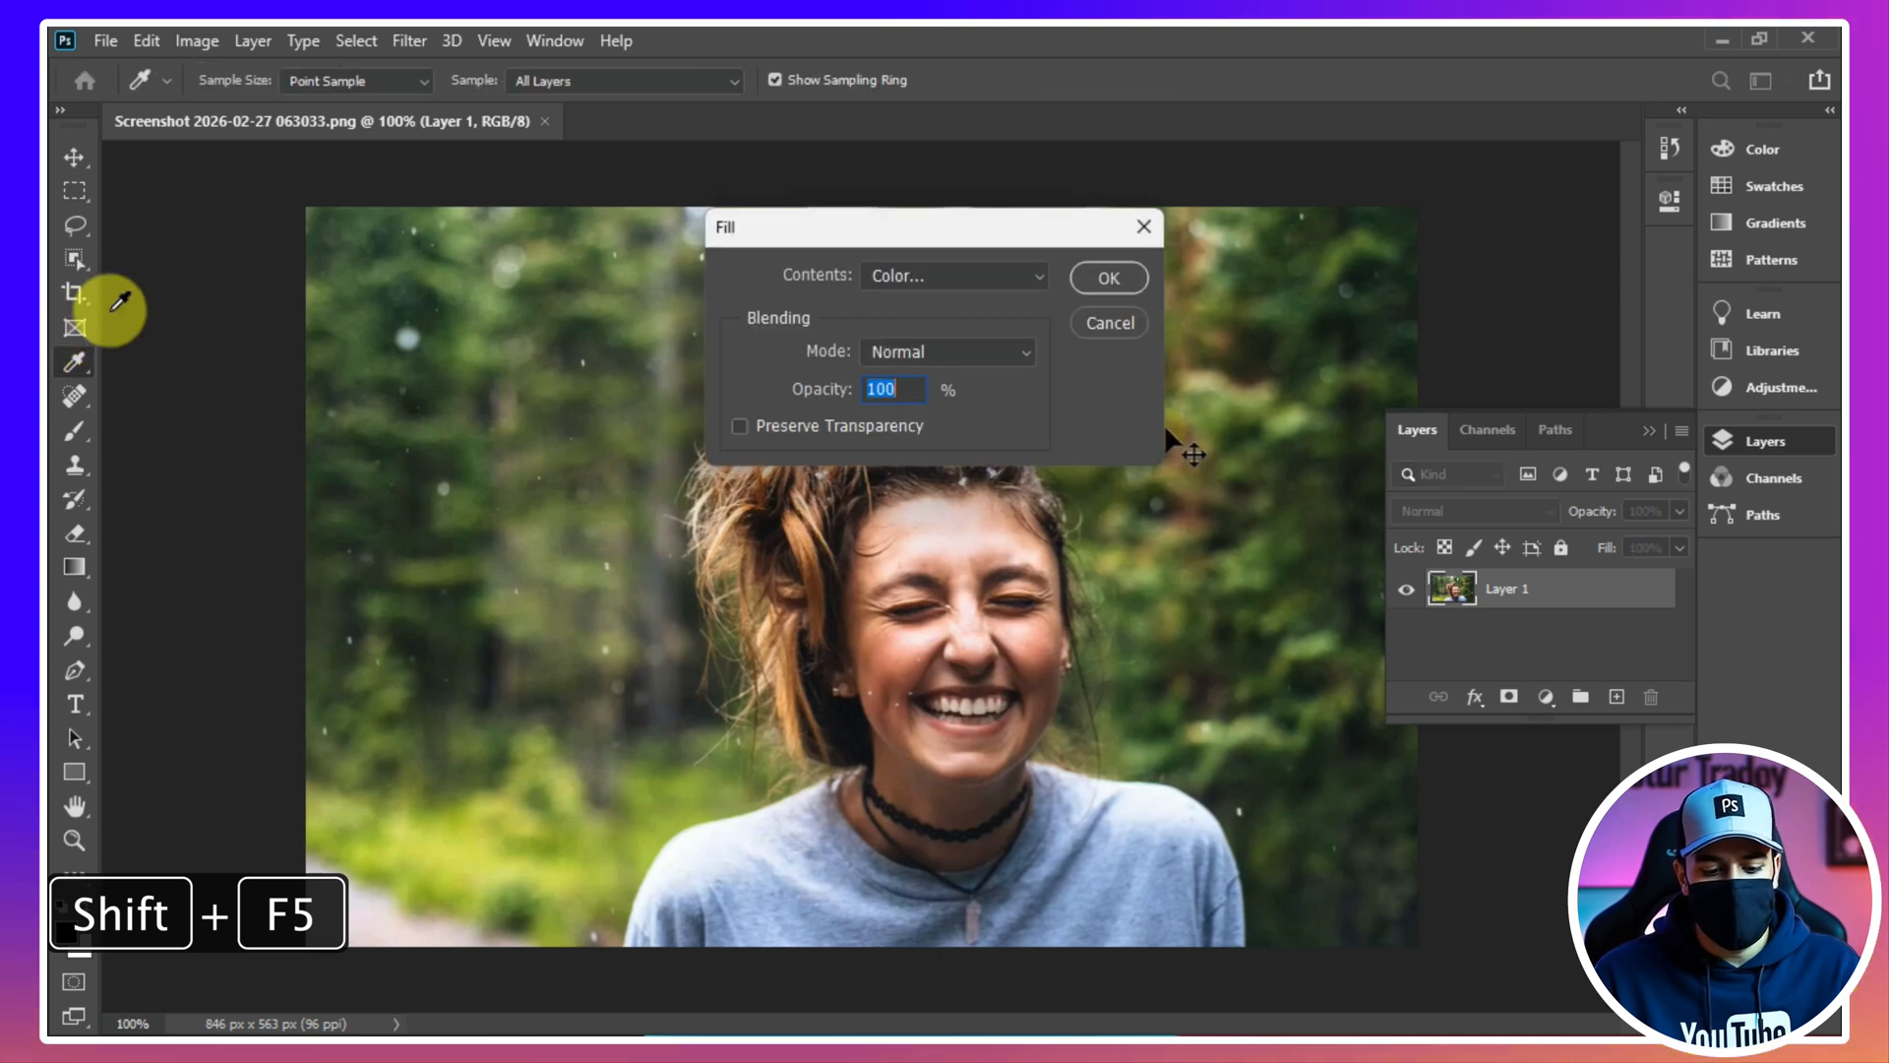
left_click(896, 281)
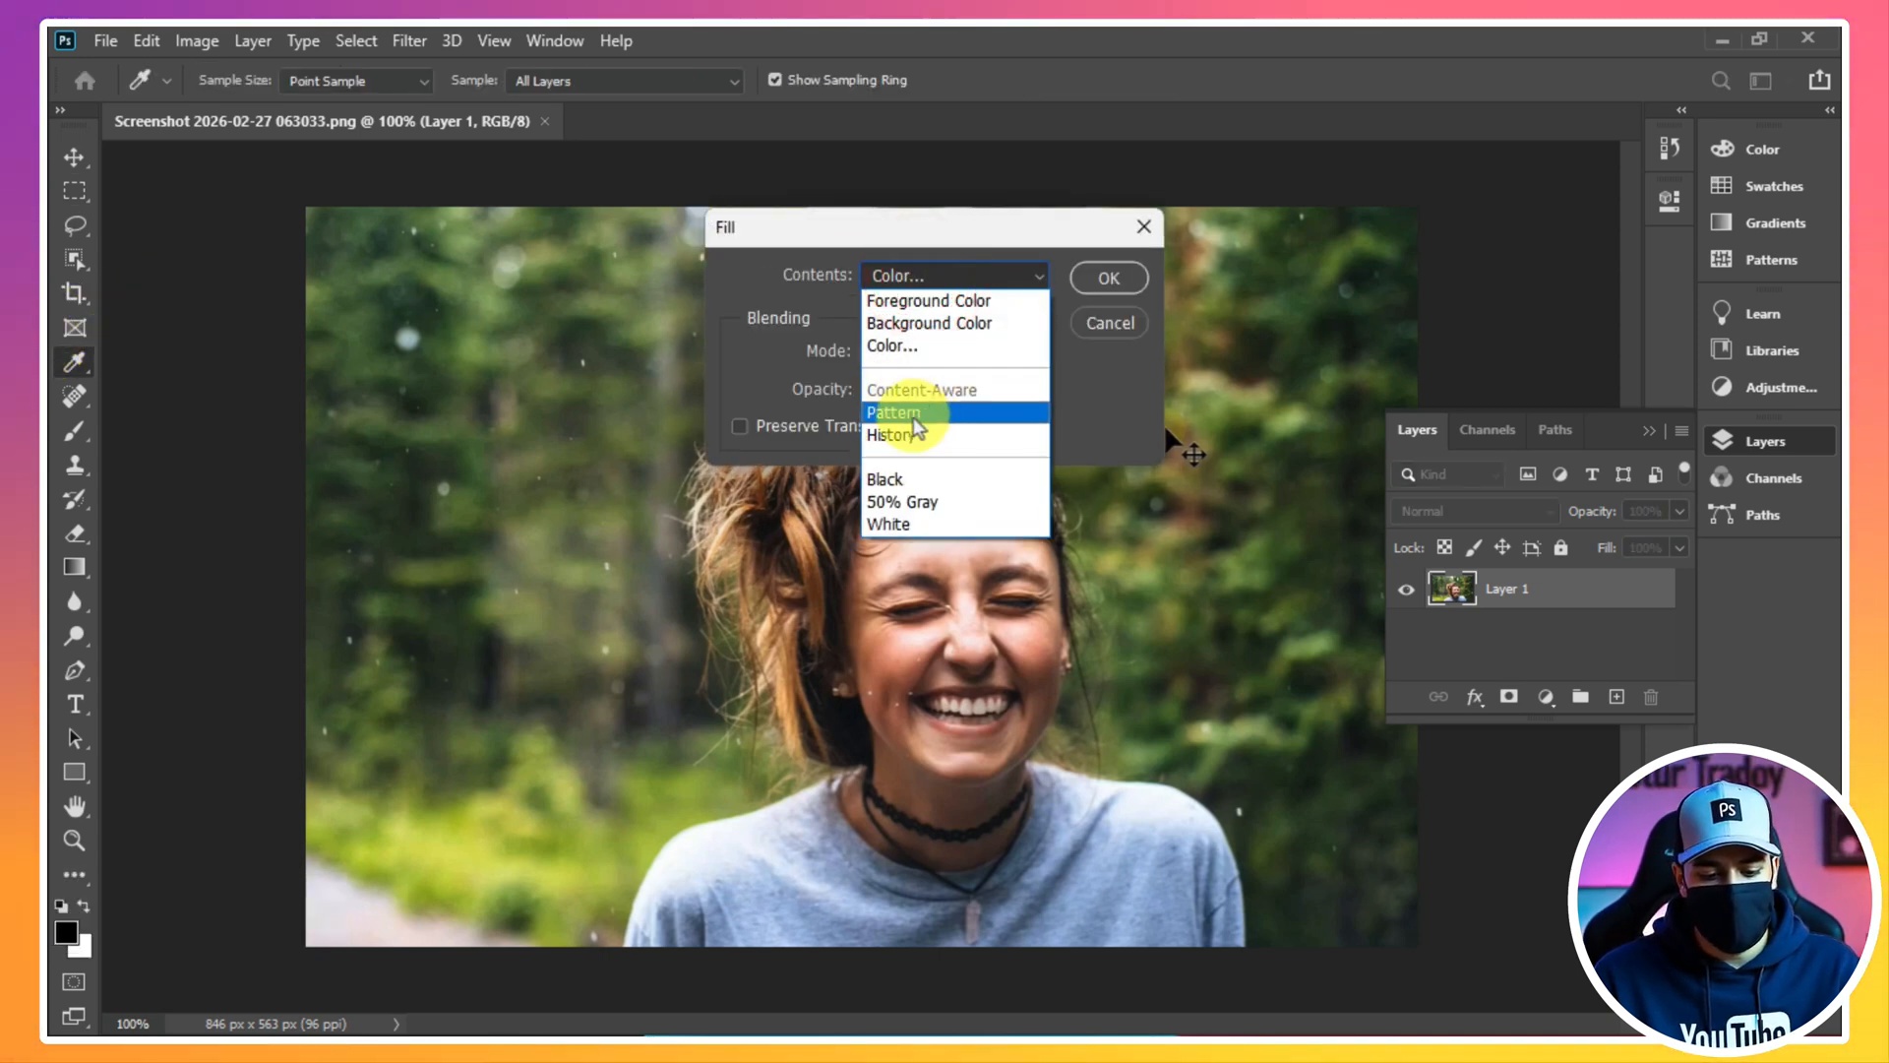
left_click(1076, 336)
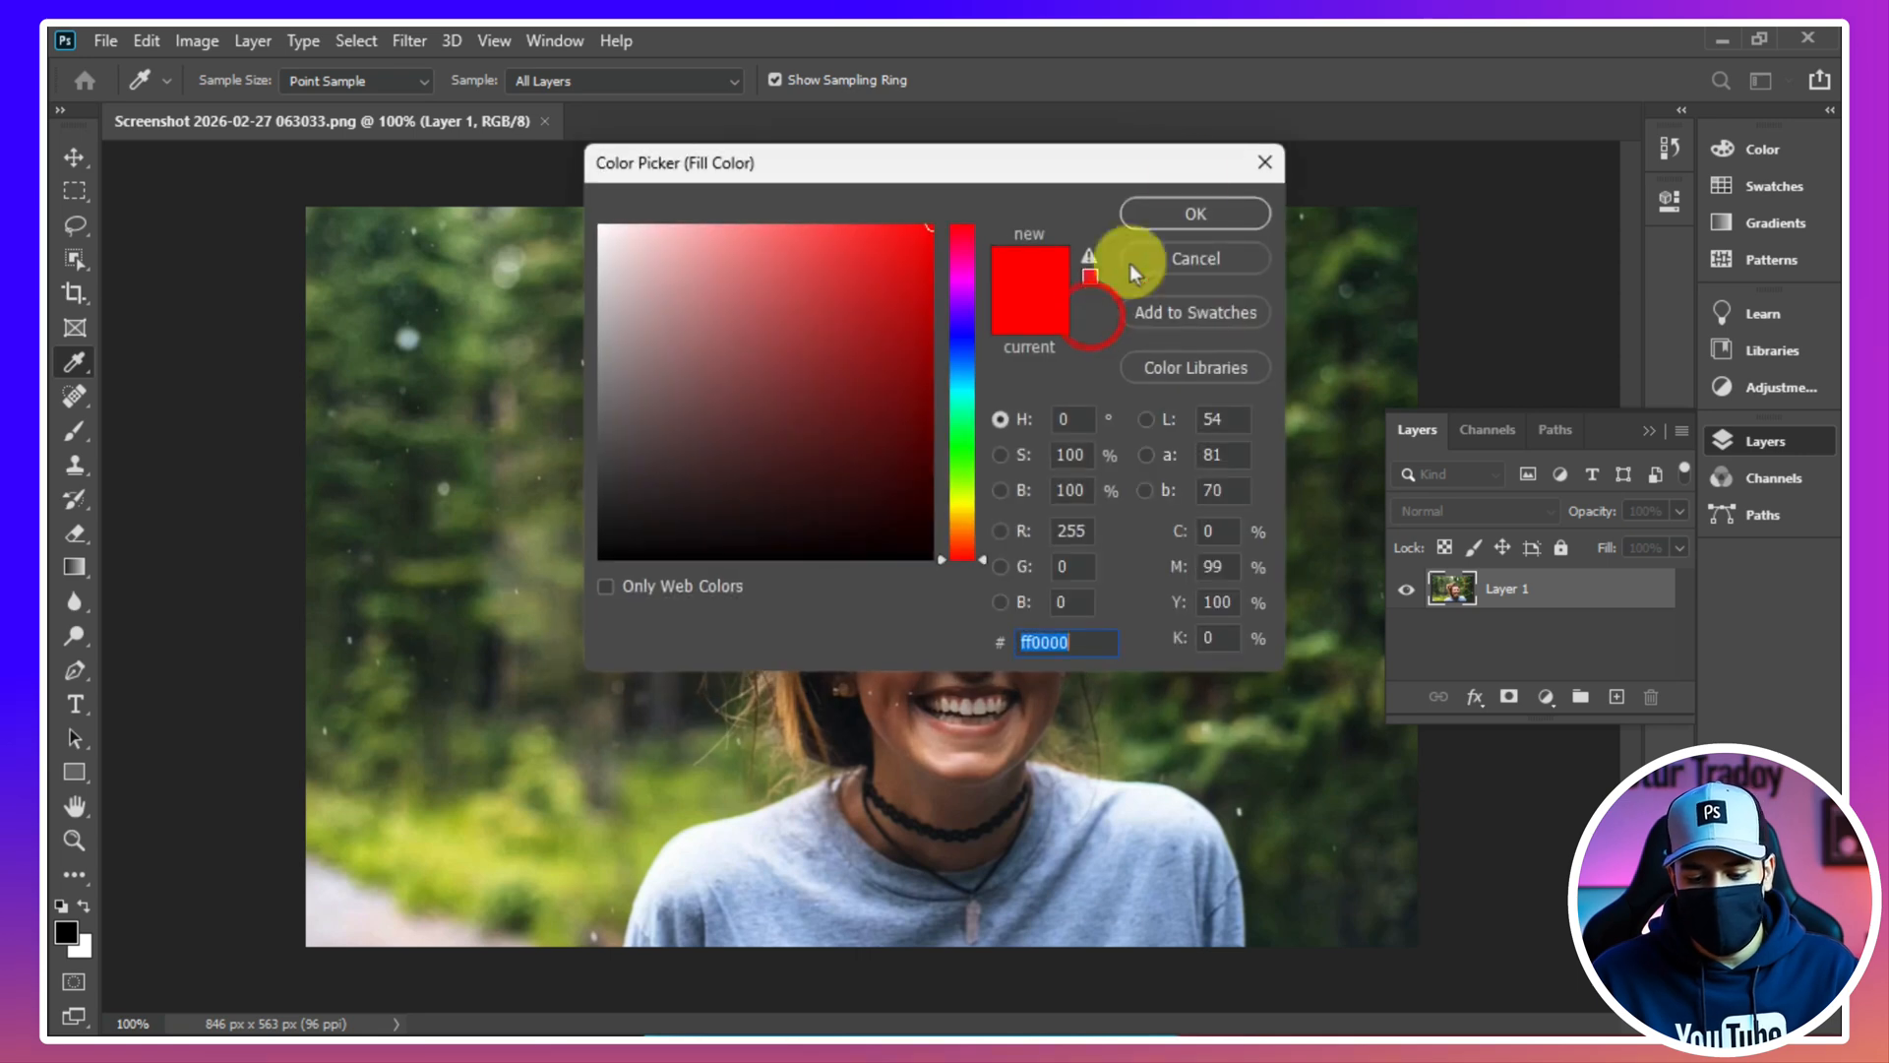
left_click(1268, 159)
left_click(1120, 326)
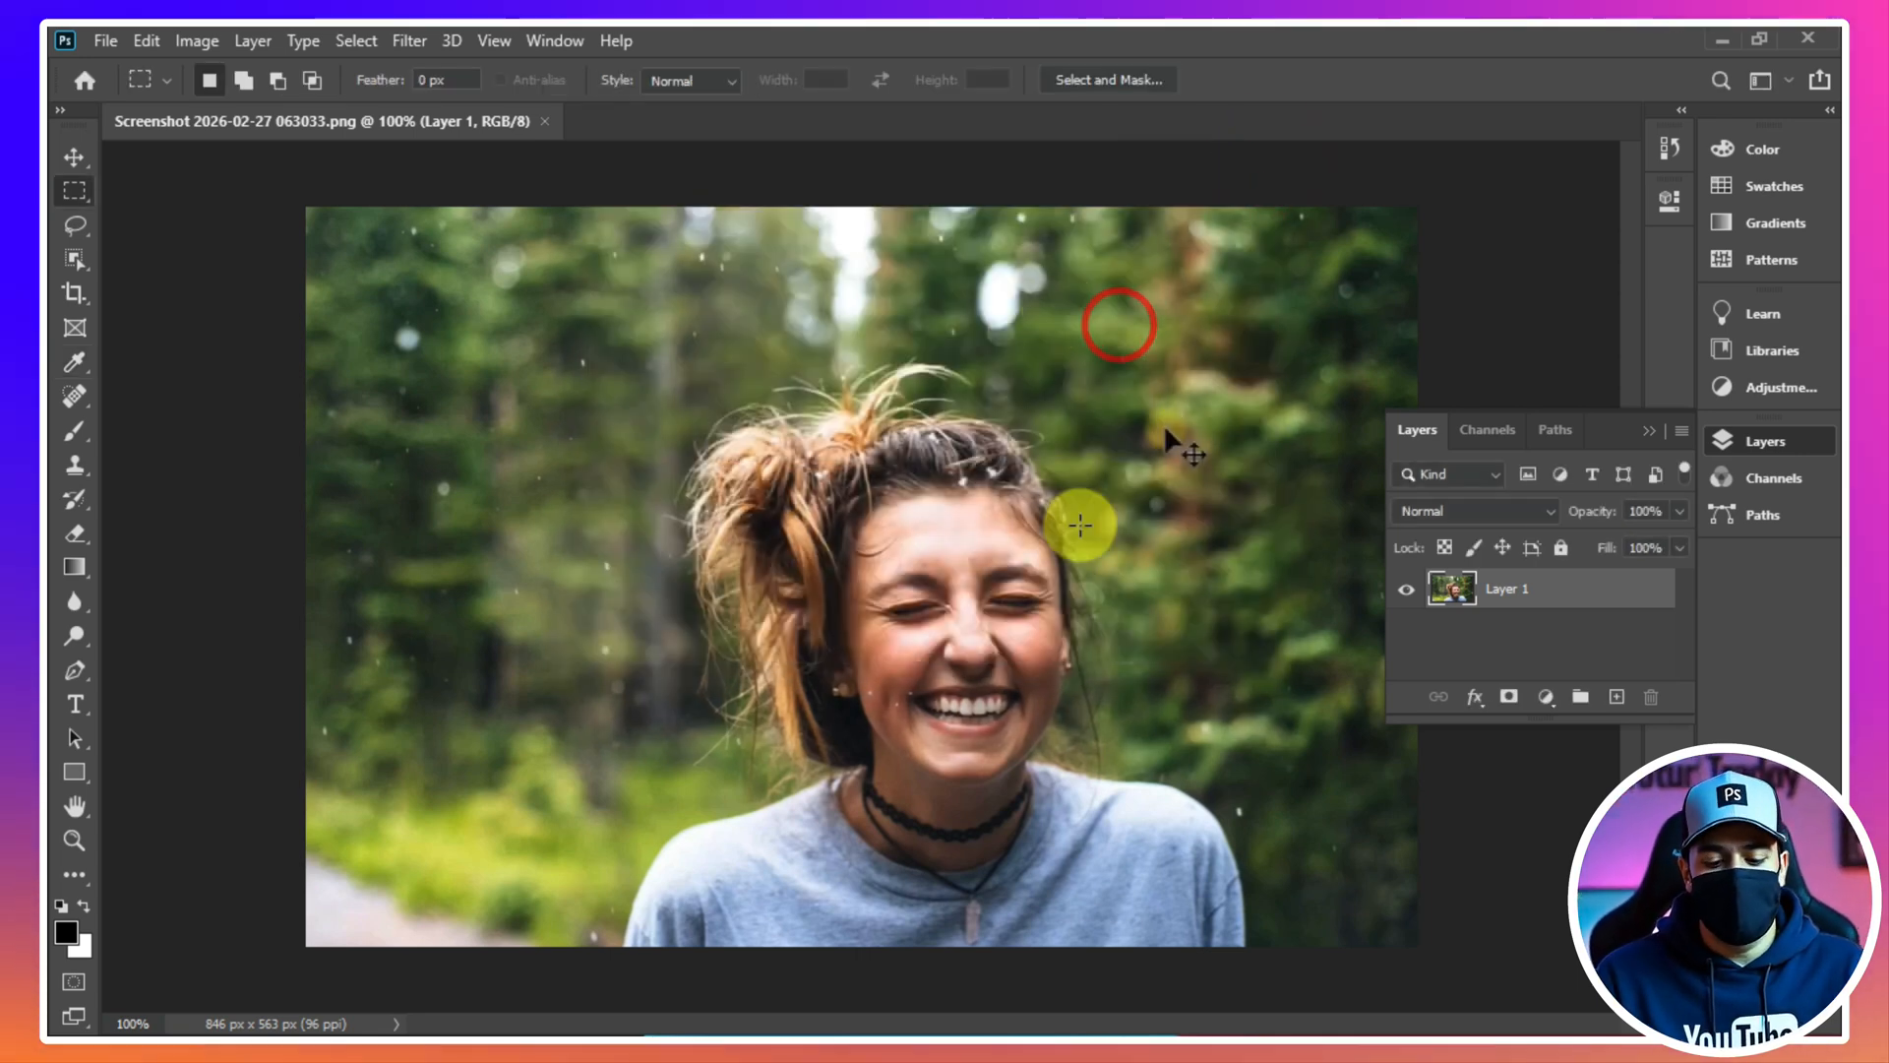
Make a rectangular selection around the laughing woman, reaching the photo's lower edge, and fill it with the foreground color at 100% opacity
left_click(74, 192)
left_click_drag(547, 324, 1261, 967)
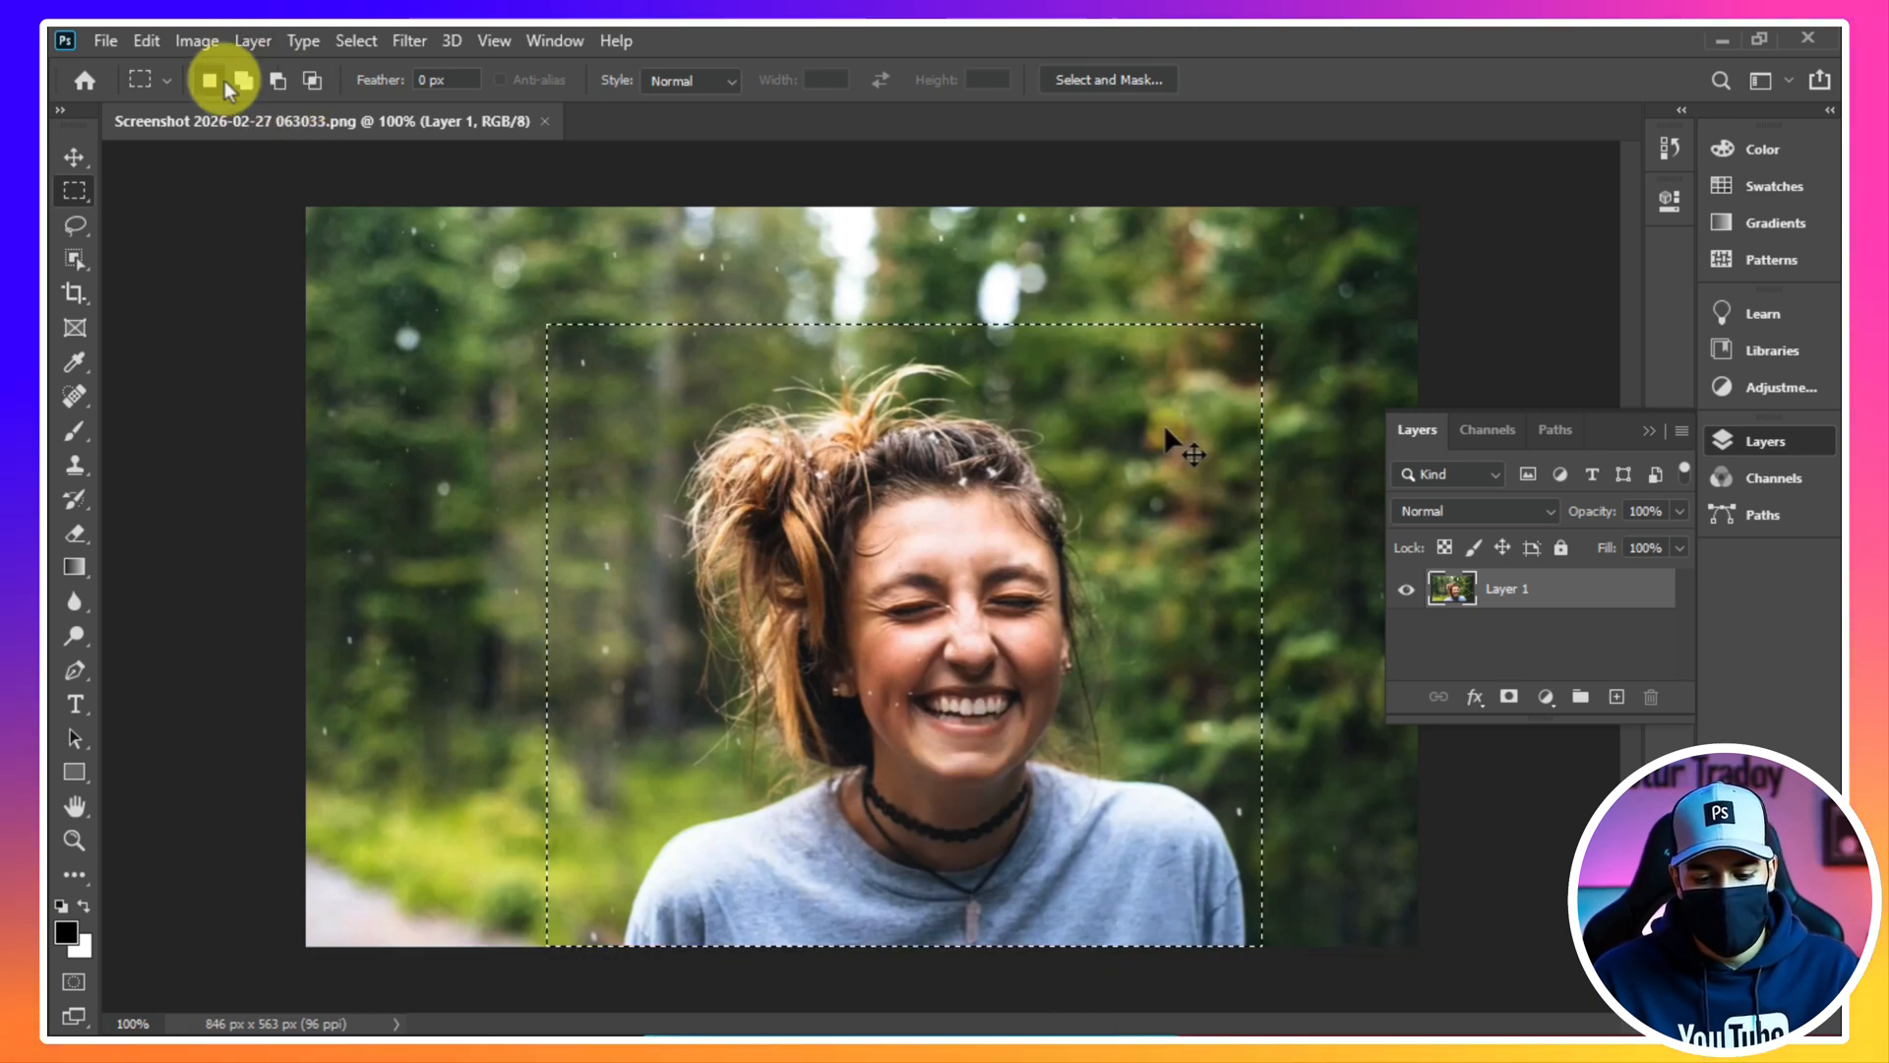
left_click(143, 41)
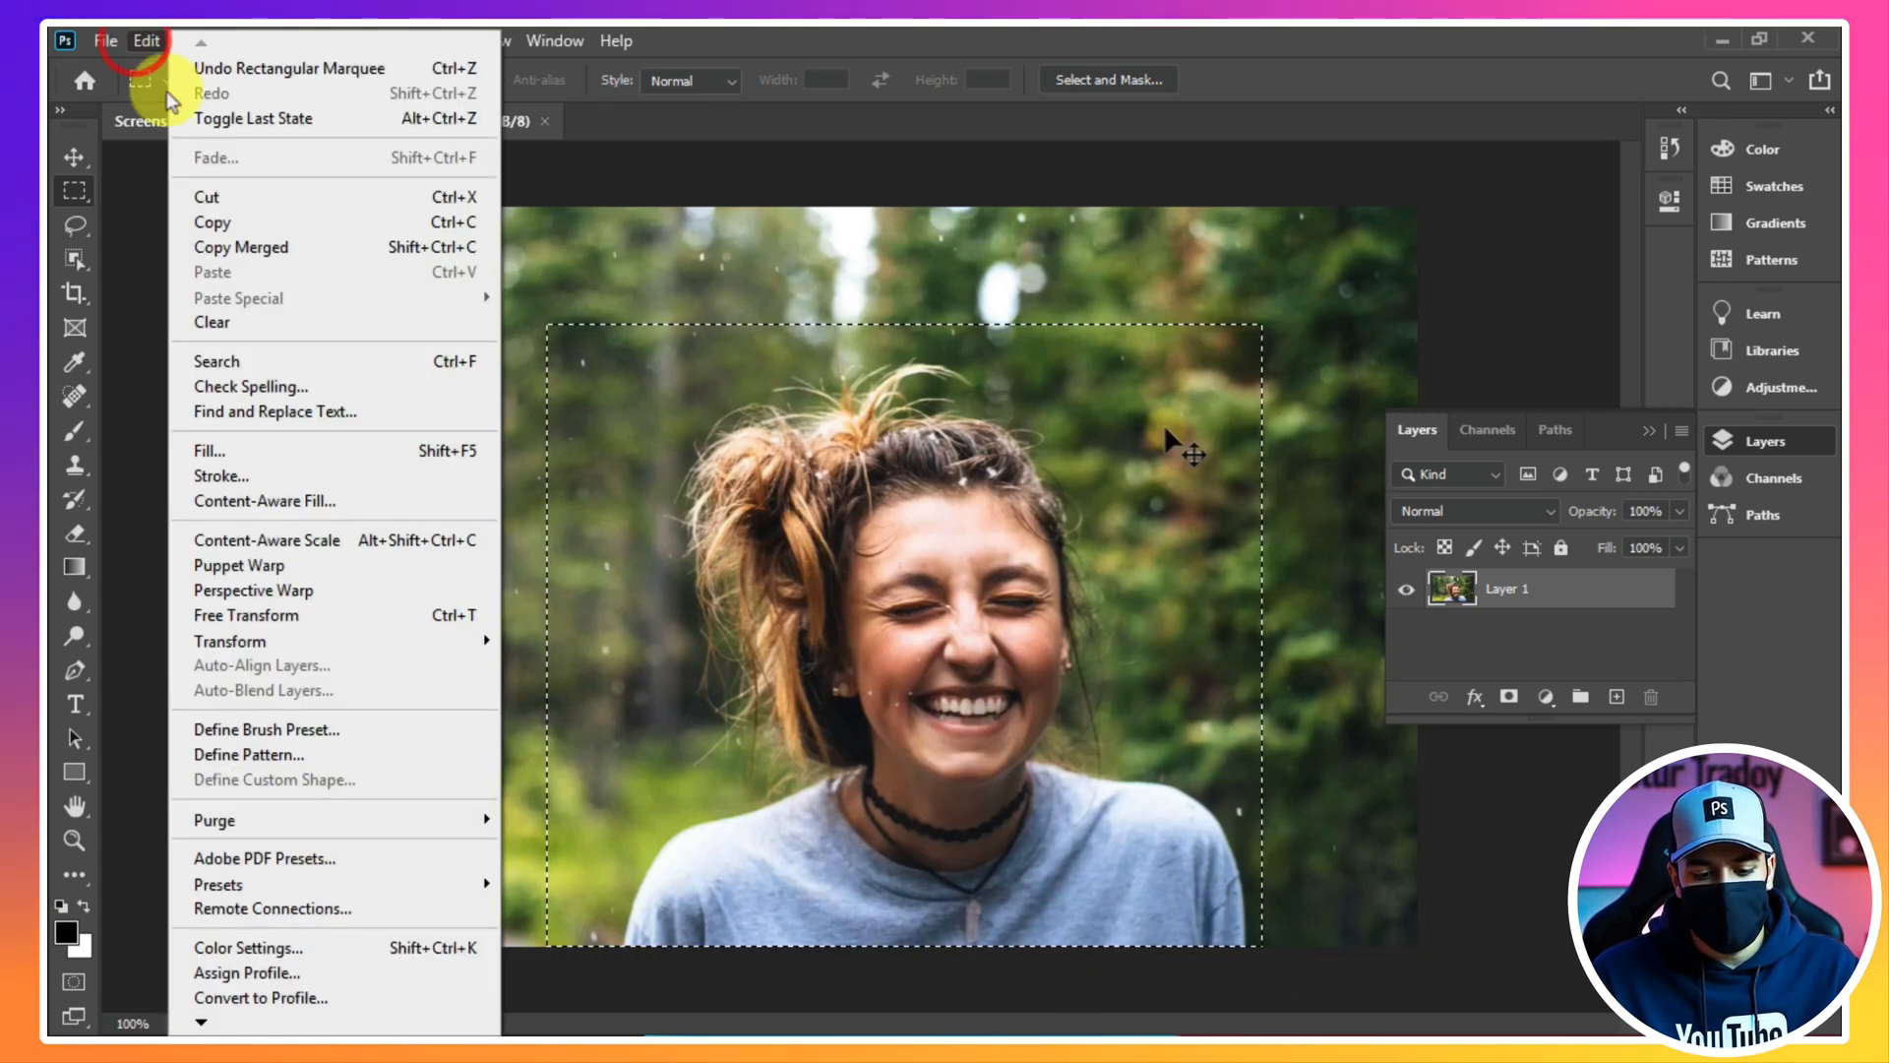
left_click(367, 450)
left_click(972, 274)
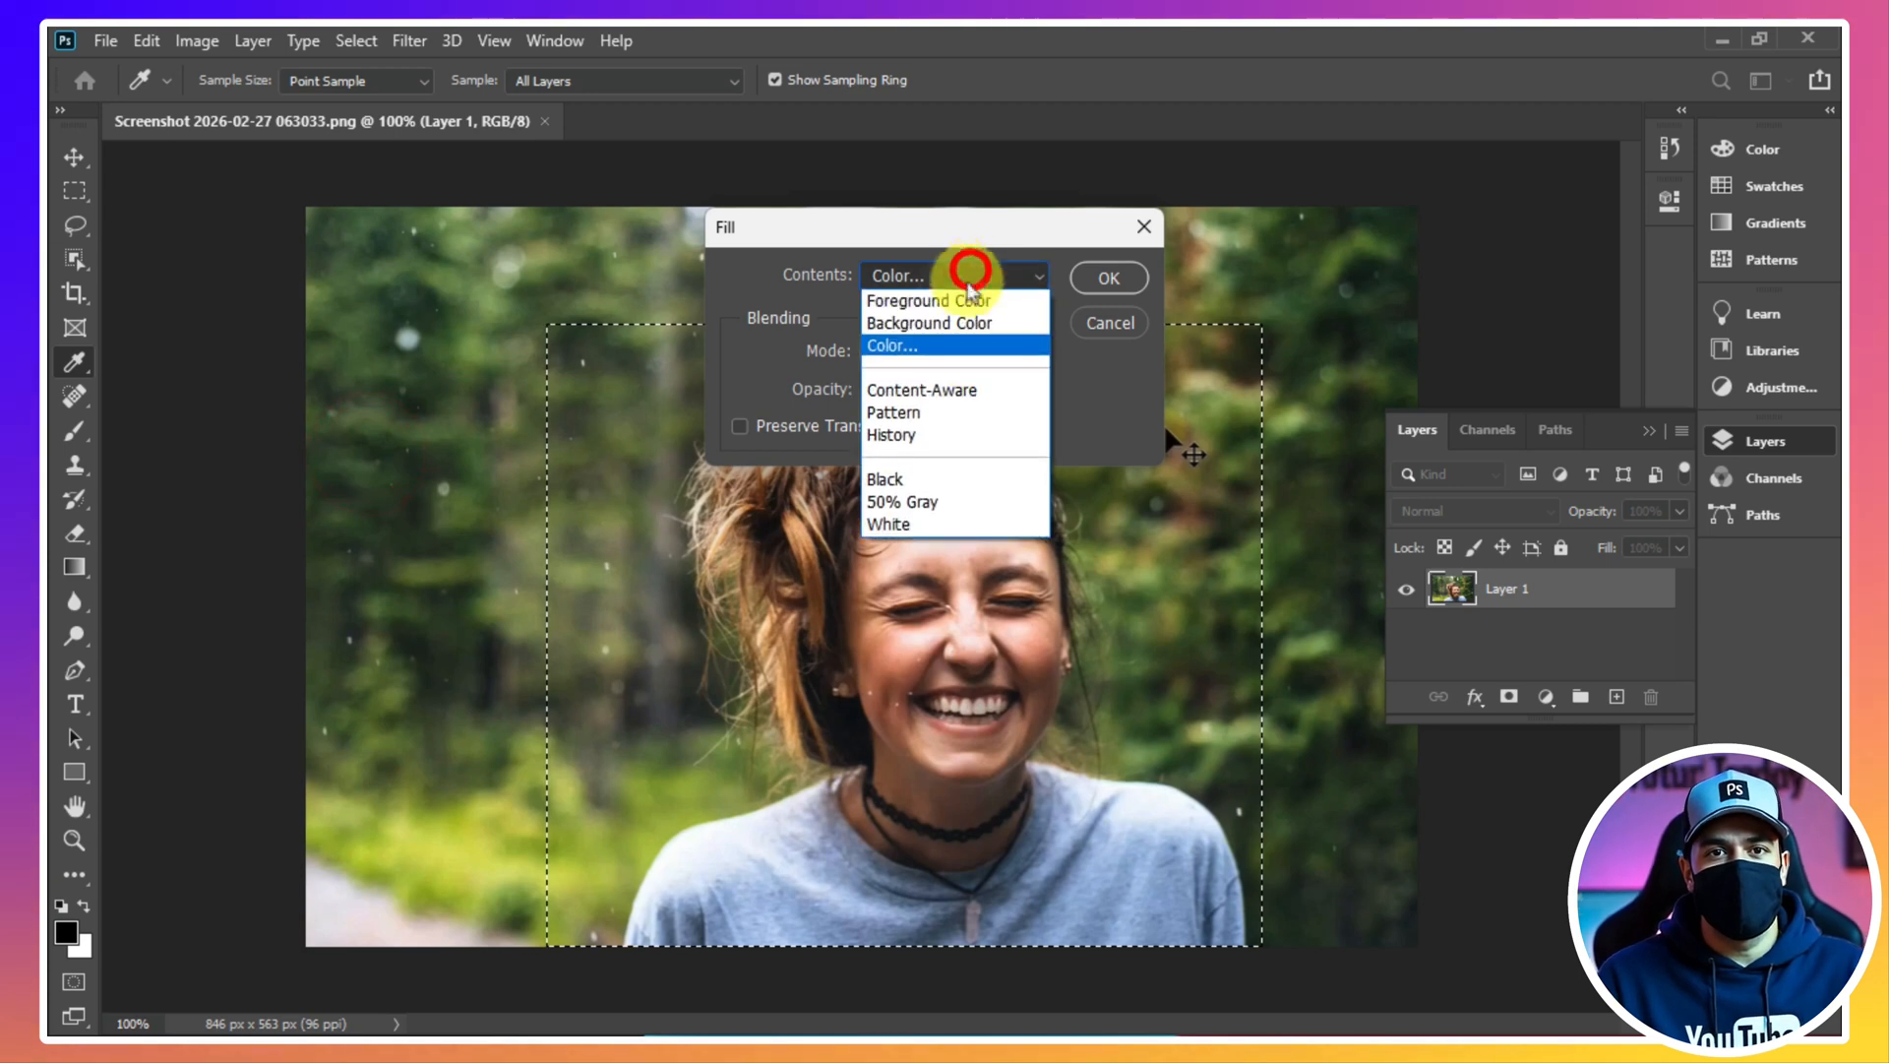
left_click(949, 301)
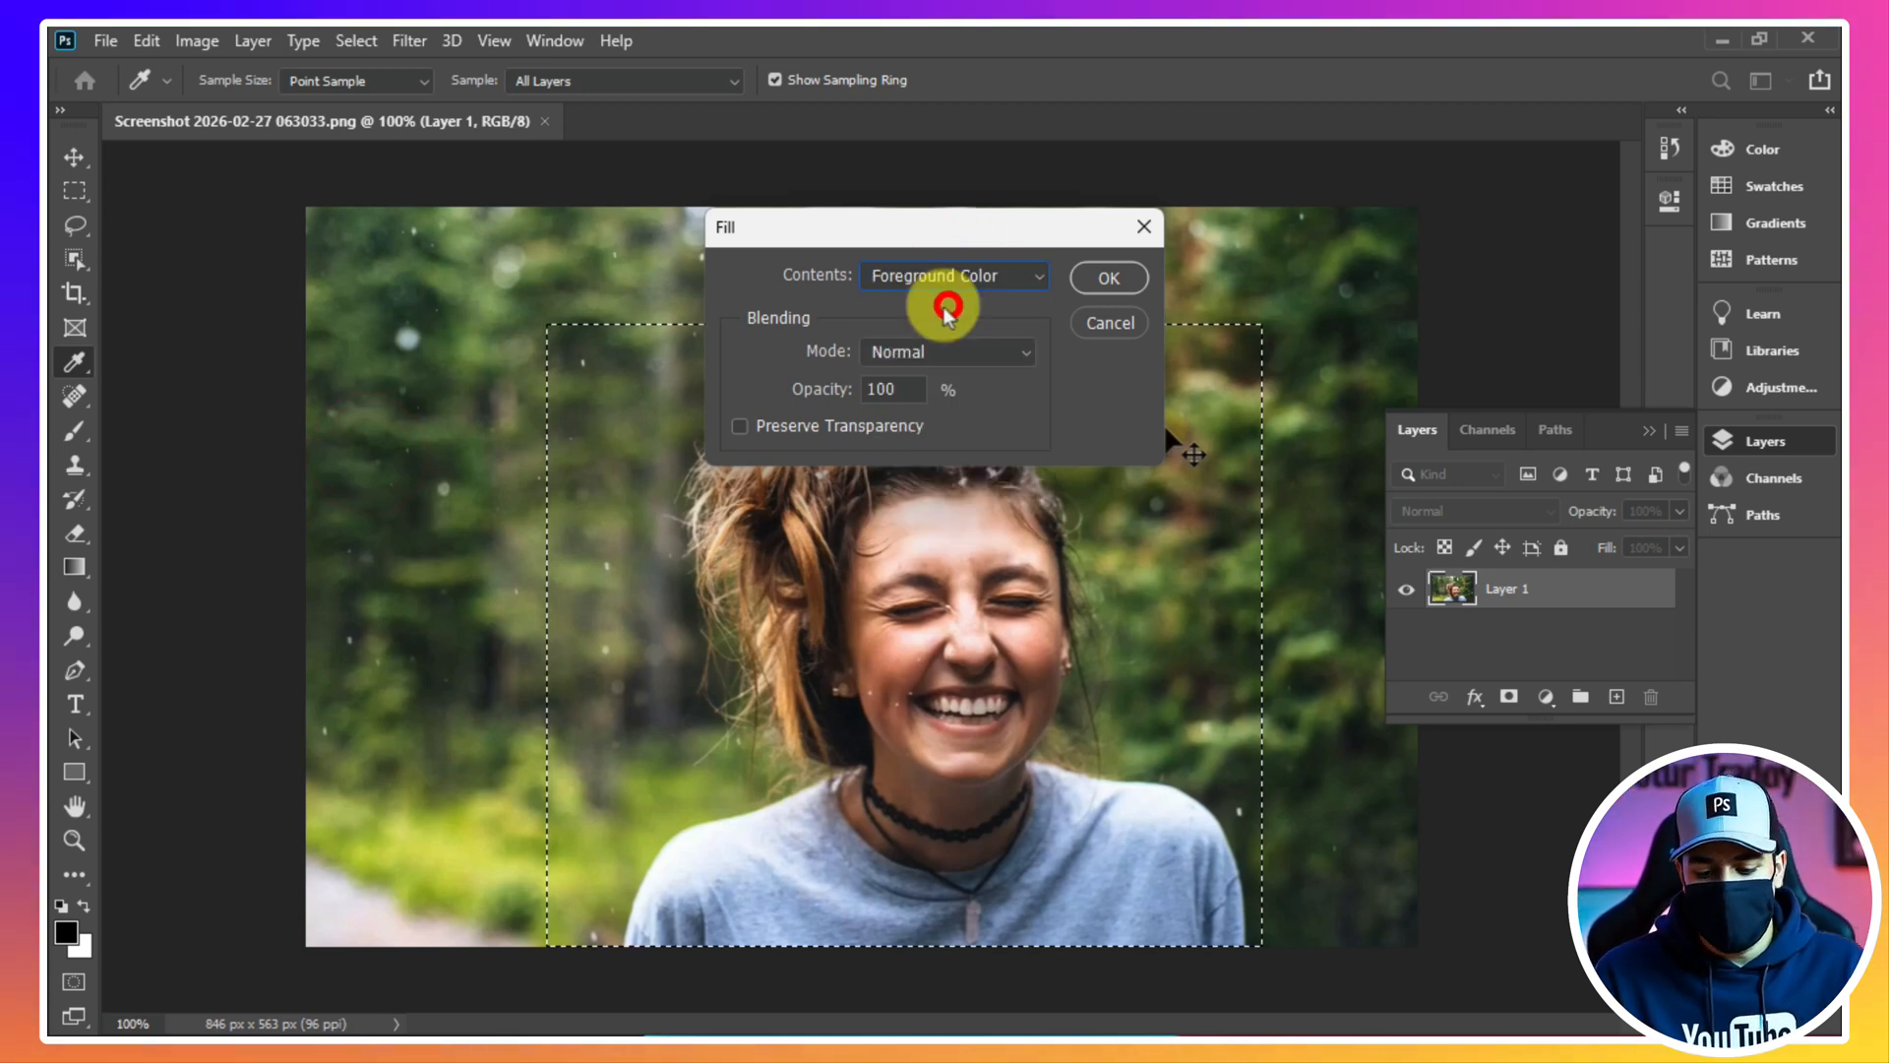
left_click(1127, 280)
key("m")
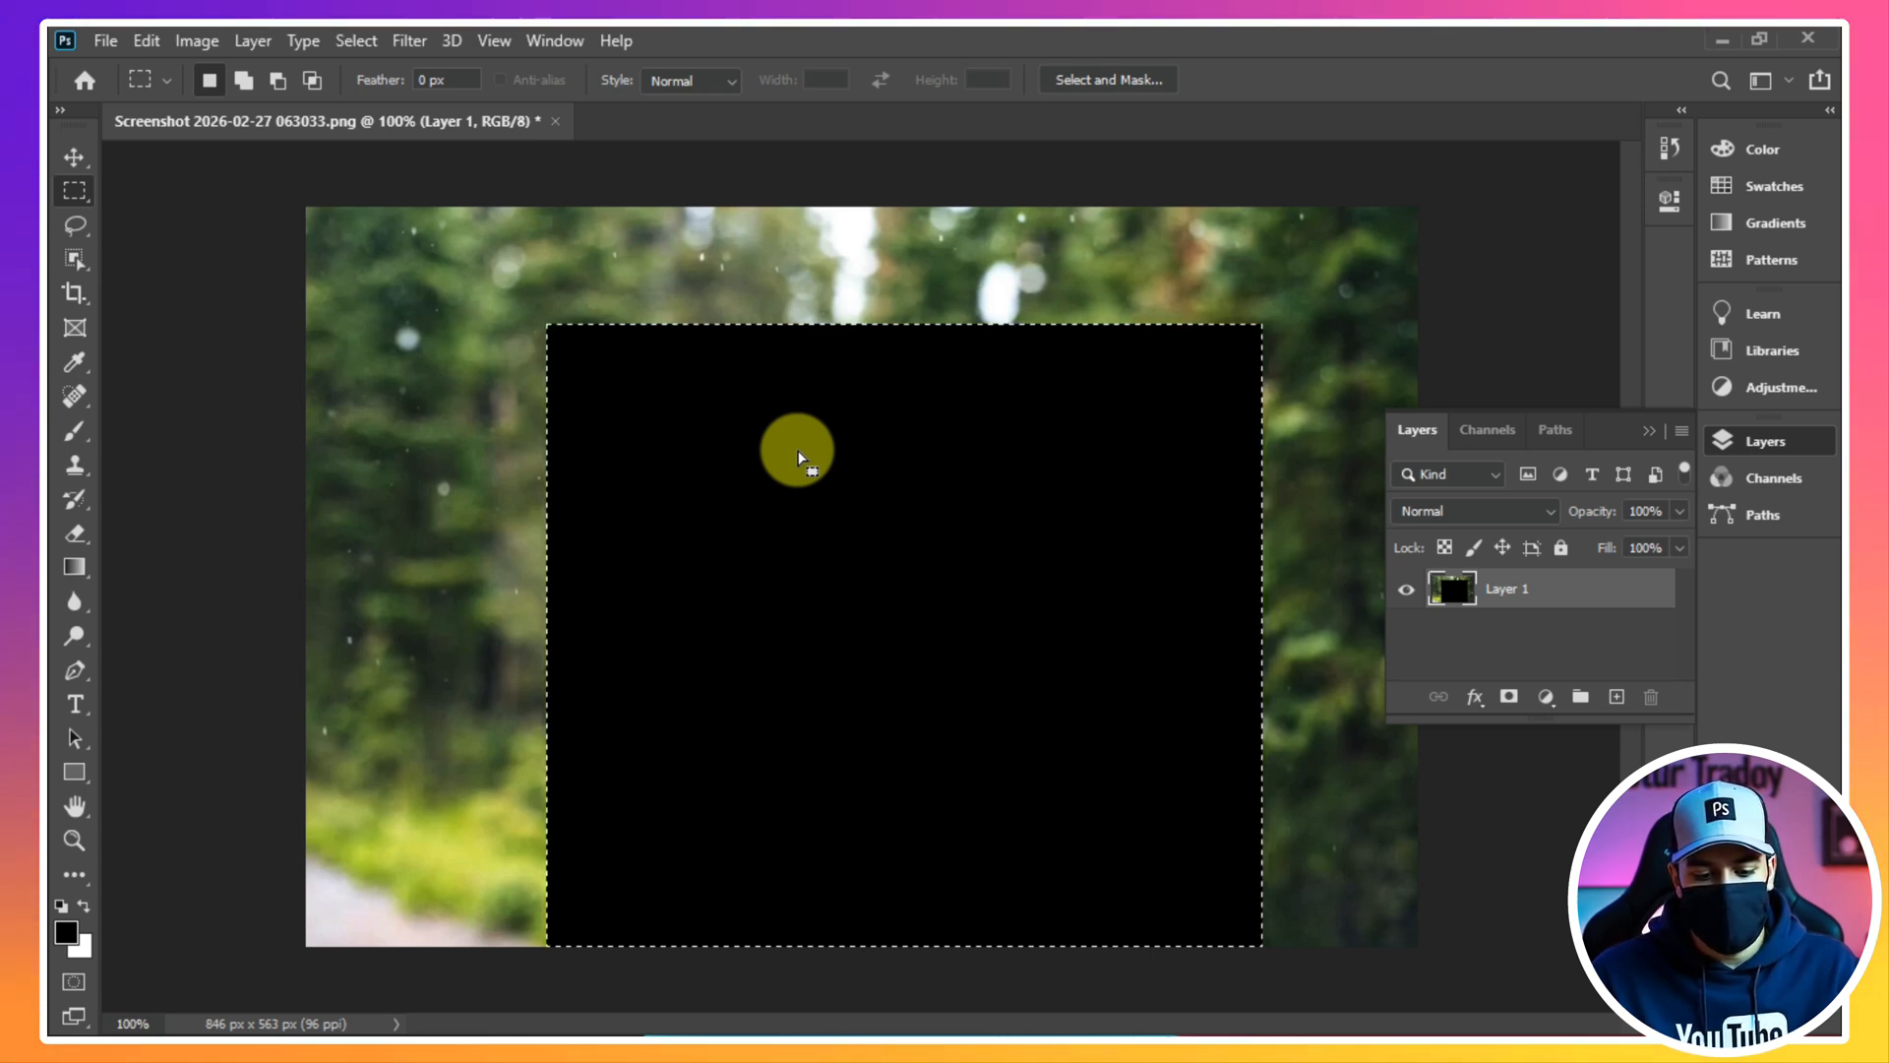
Undo the foreground color fill of the rectangular selection around the woman
key("F9")
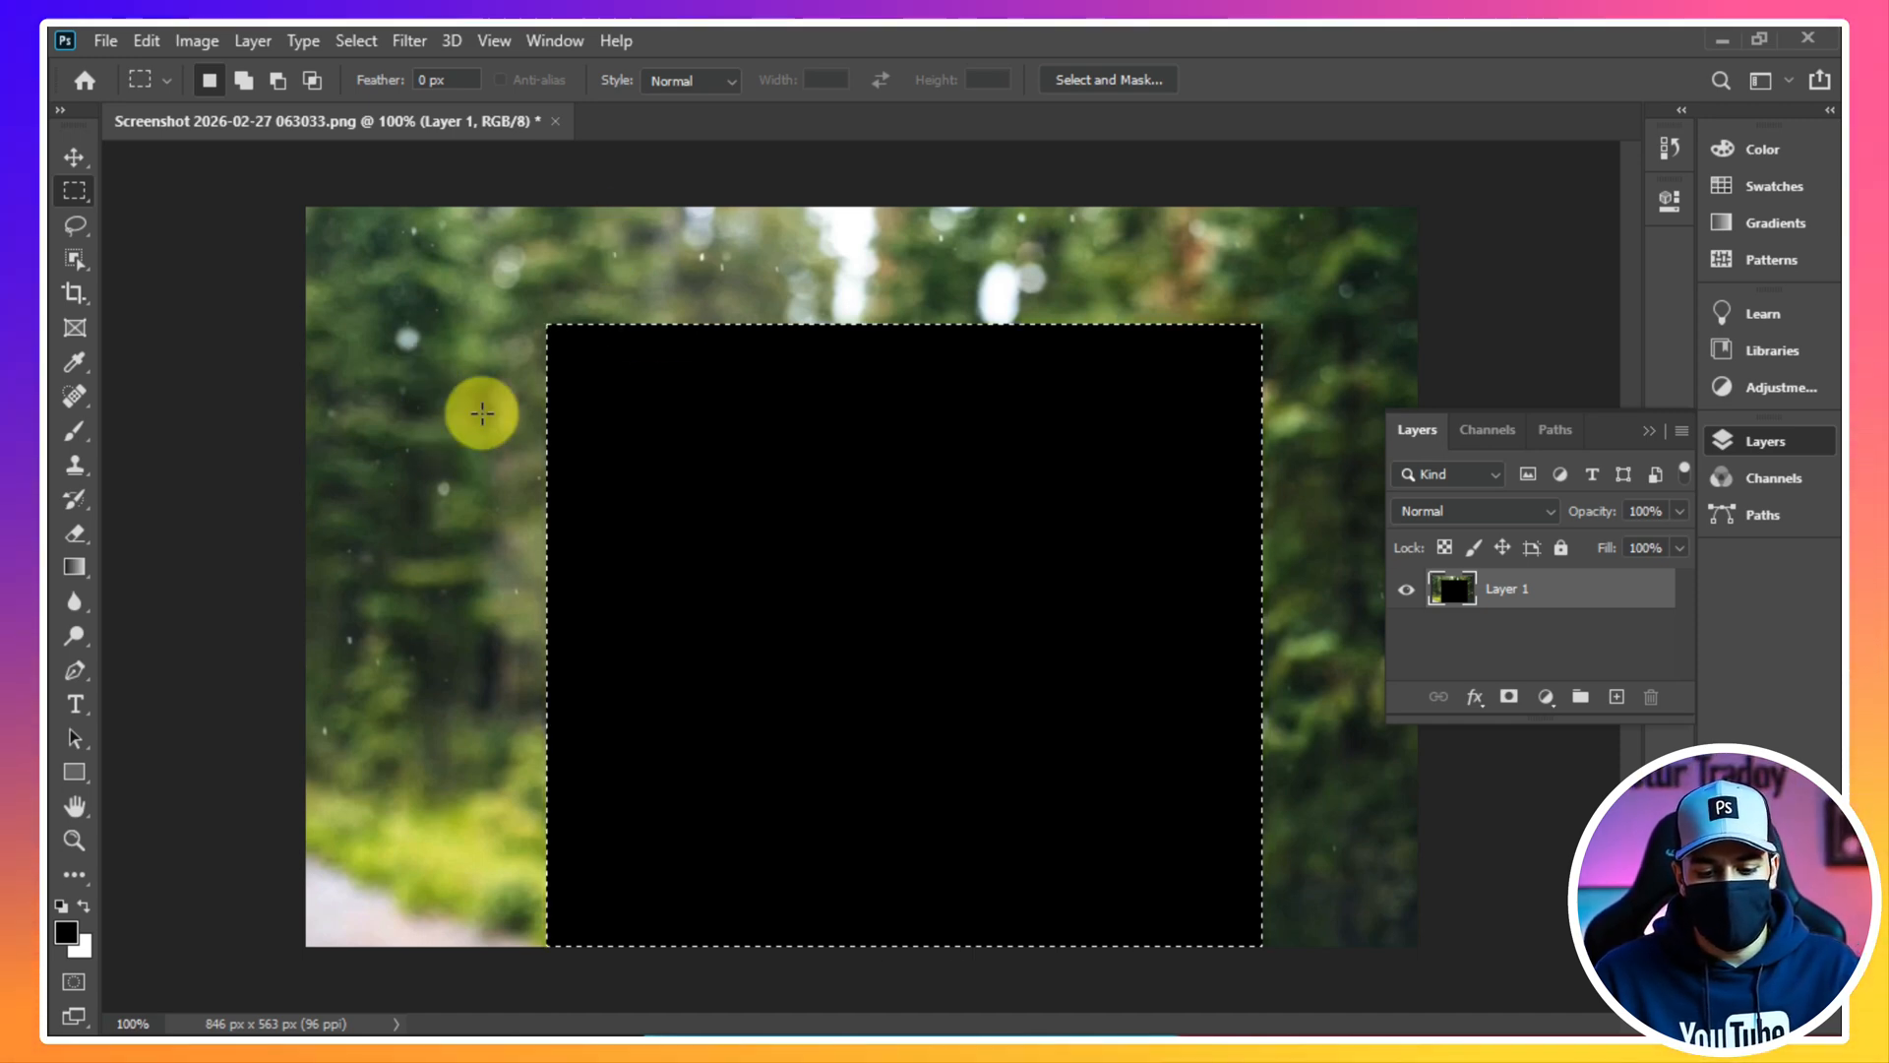
key("ctrl+z")
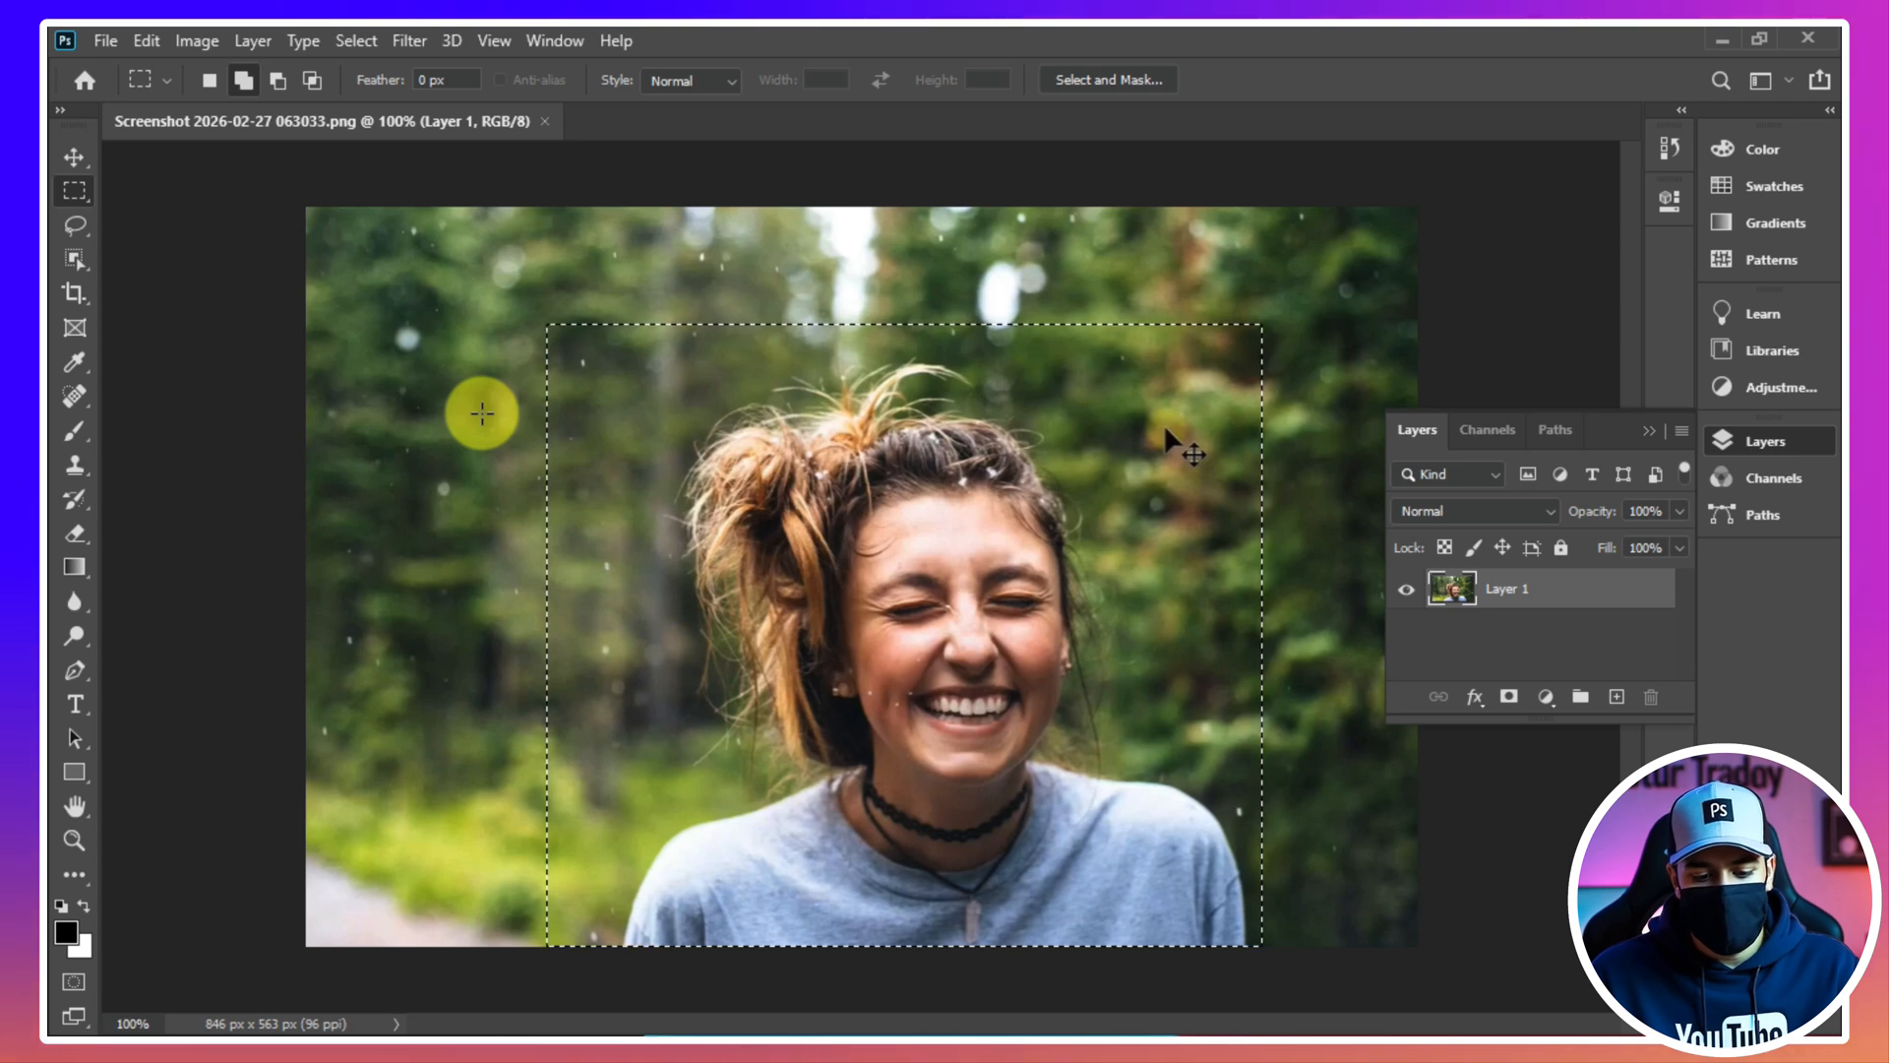
Fill the rectangular selection with the background color in Normal mode at 100% opacity and undo the fill
key("shift+F5")
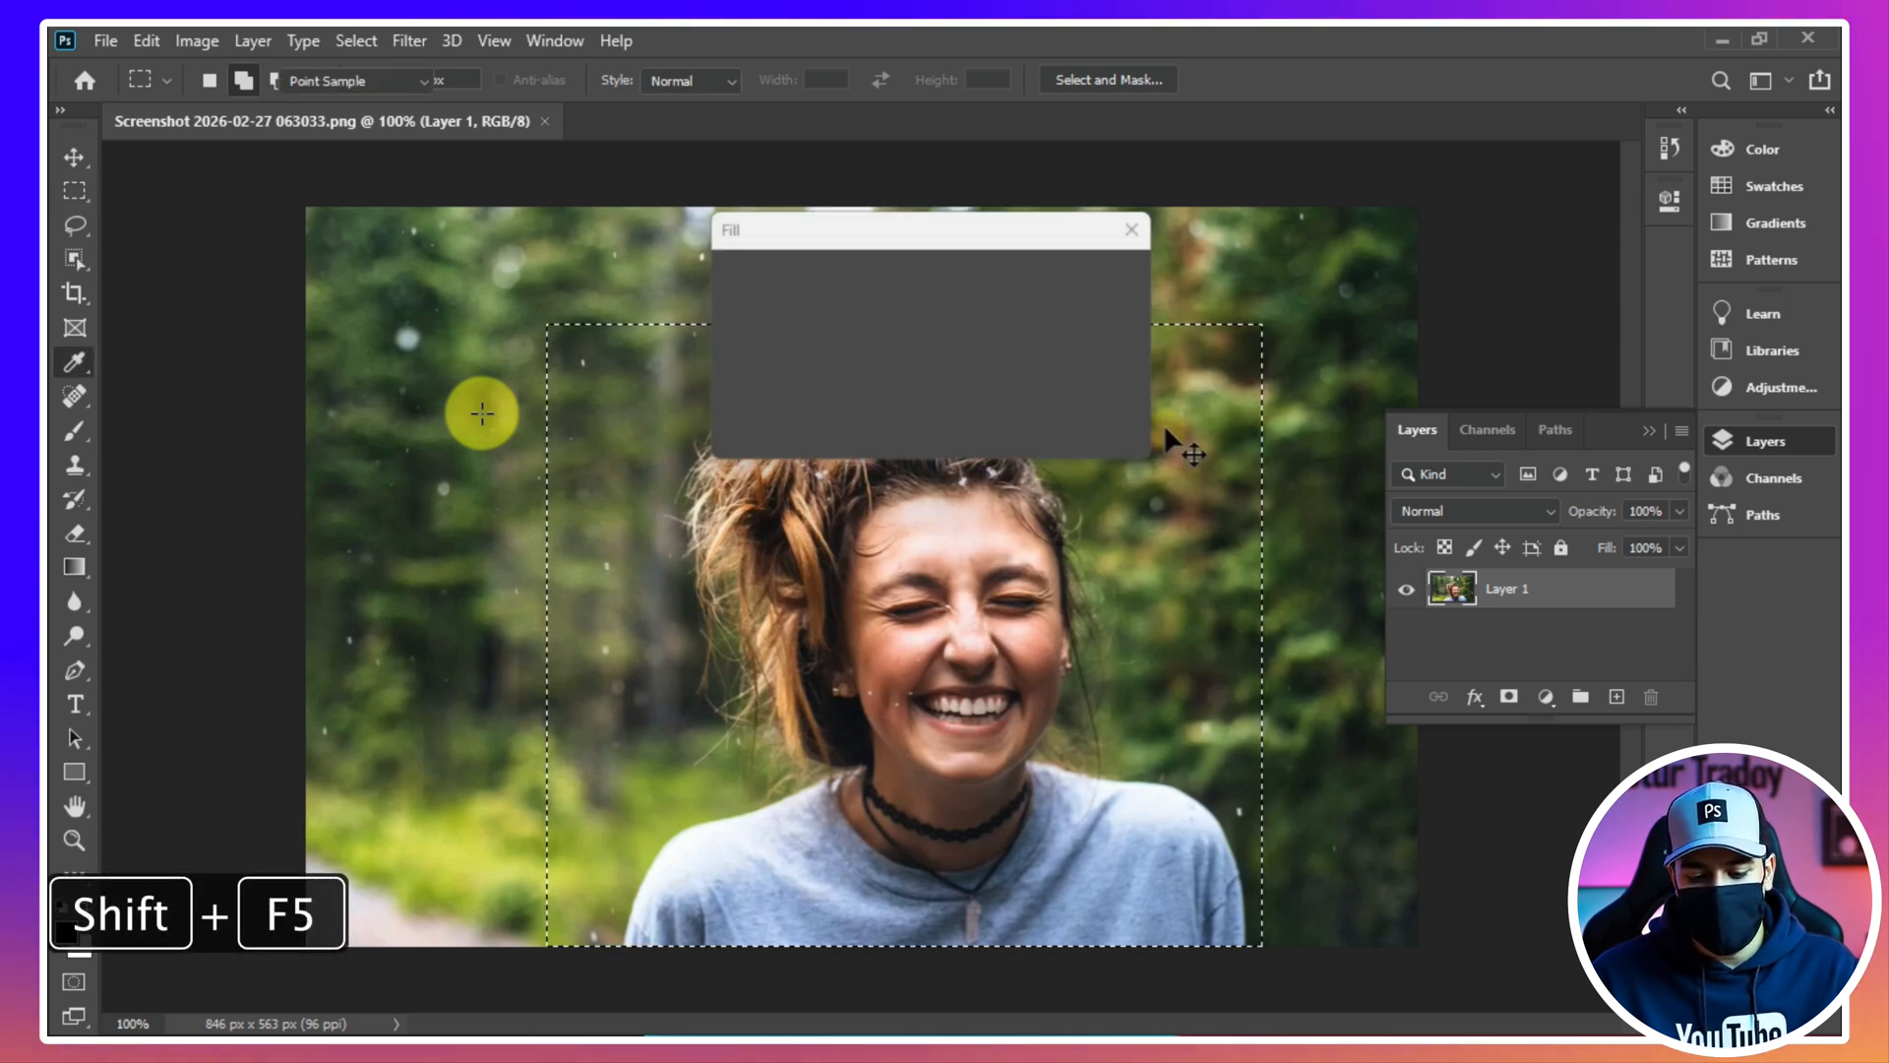
left_click(925, 276)
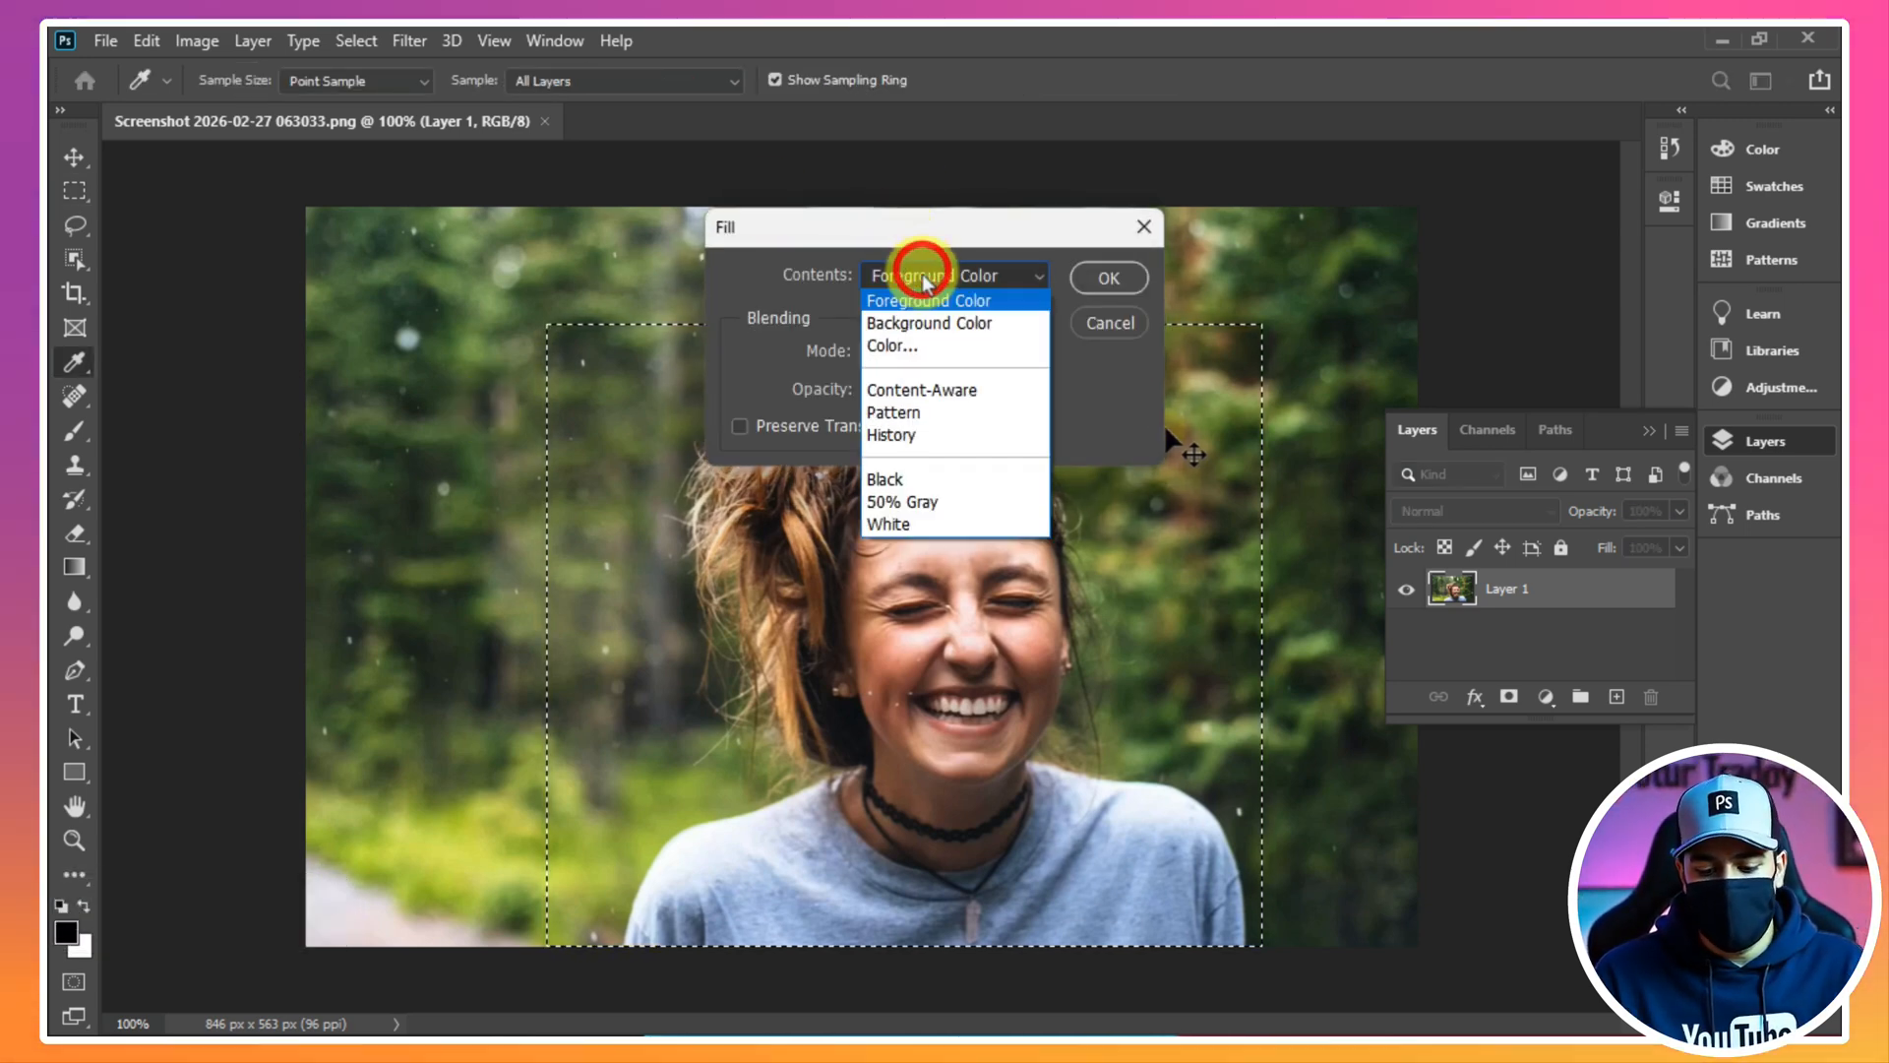
left_click(920, 325)
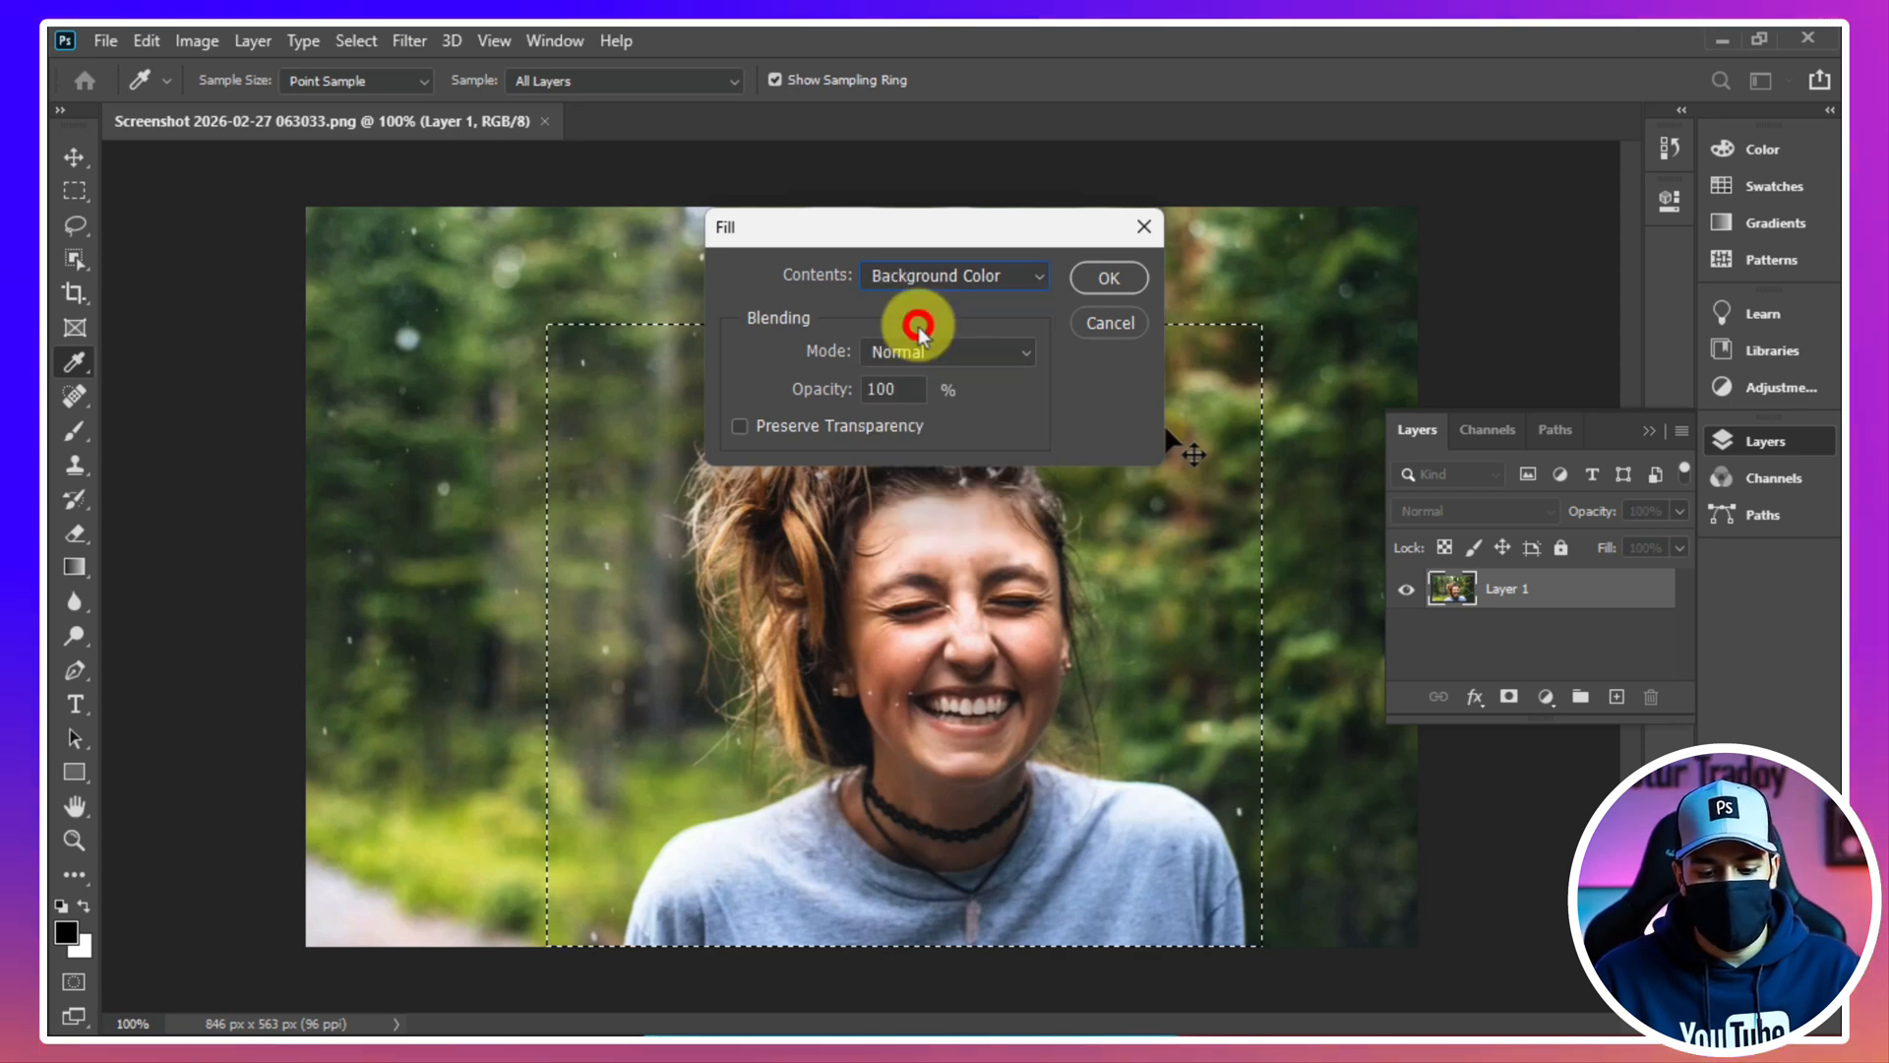
left_click(1118, 286)
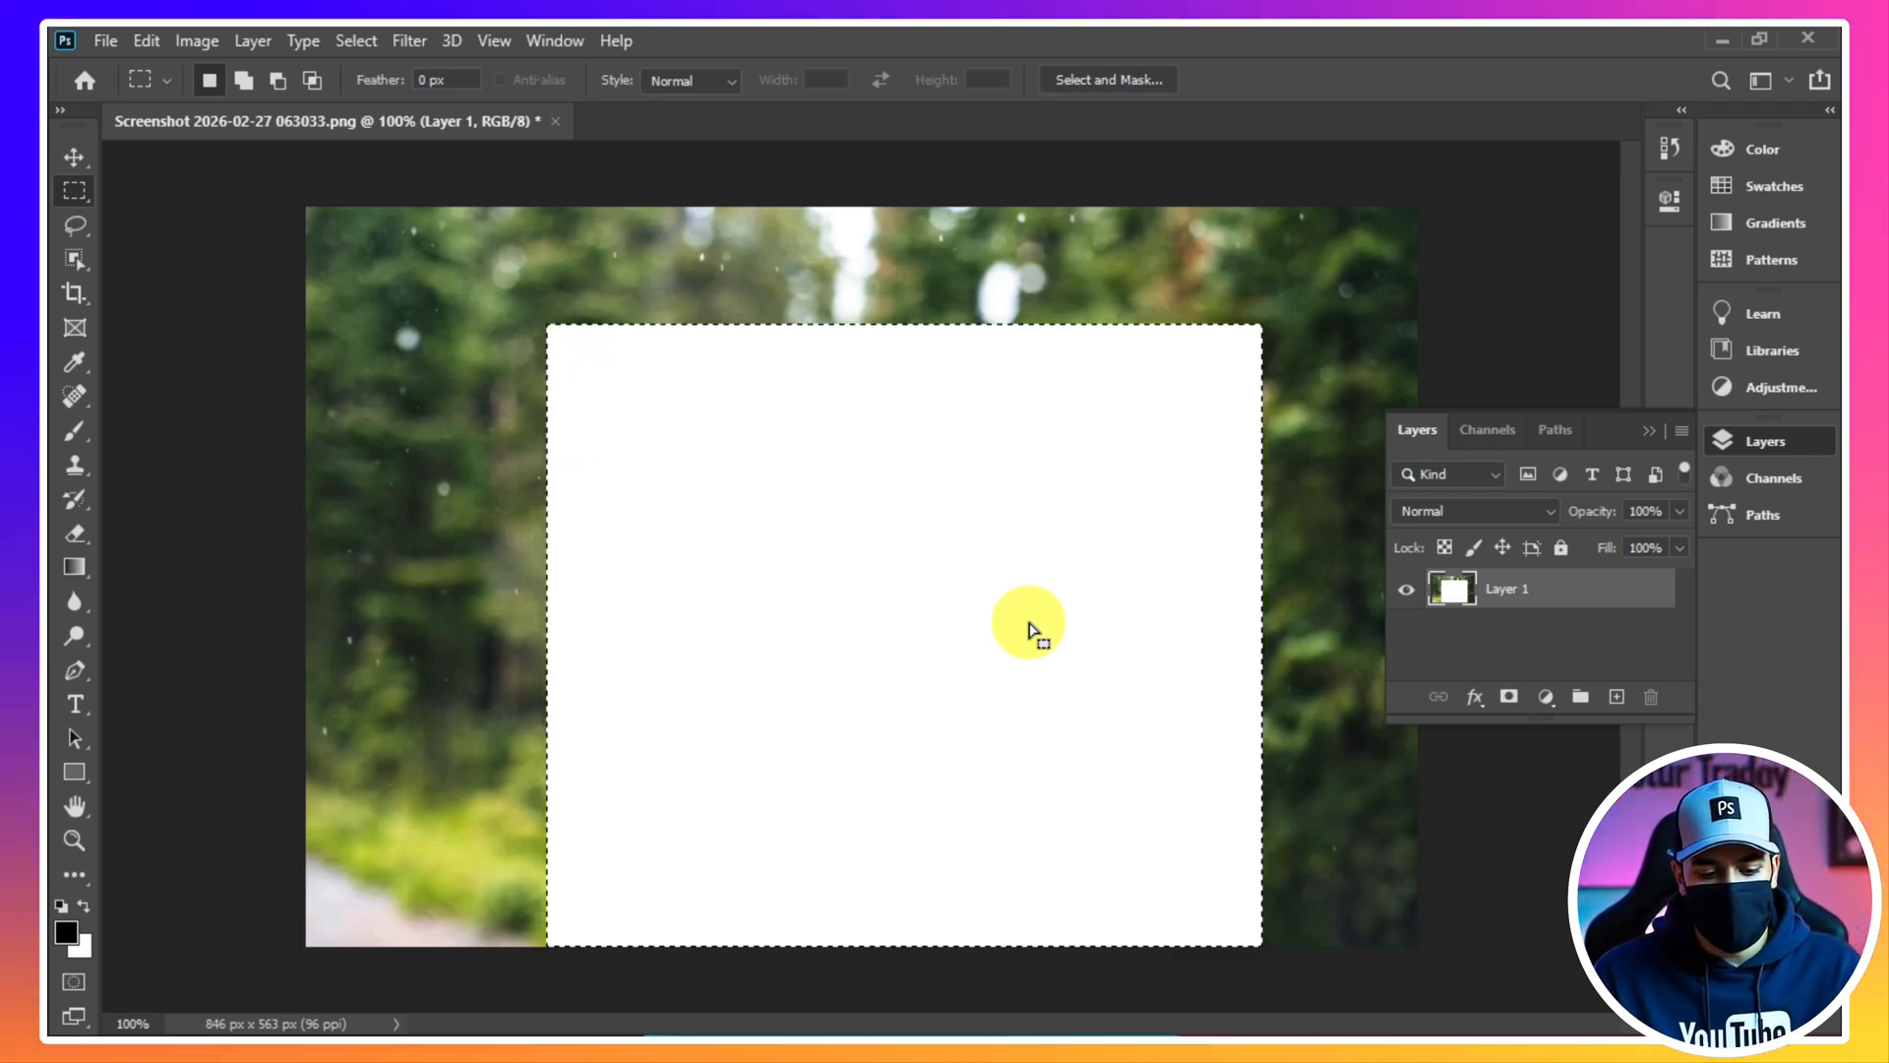
key("ctrl+z")
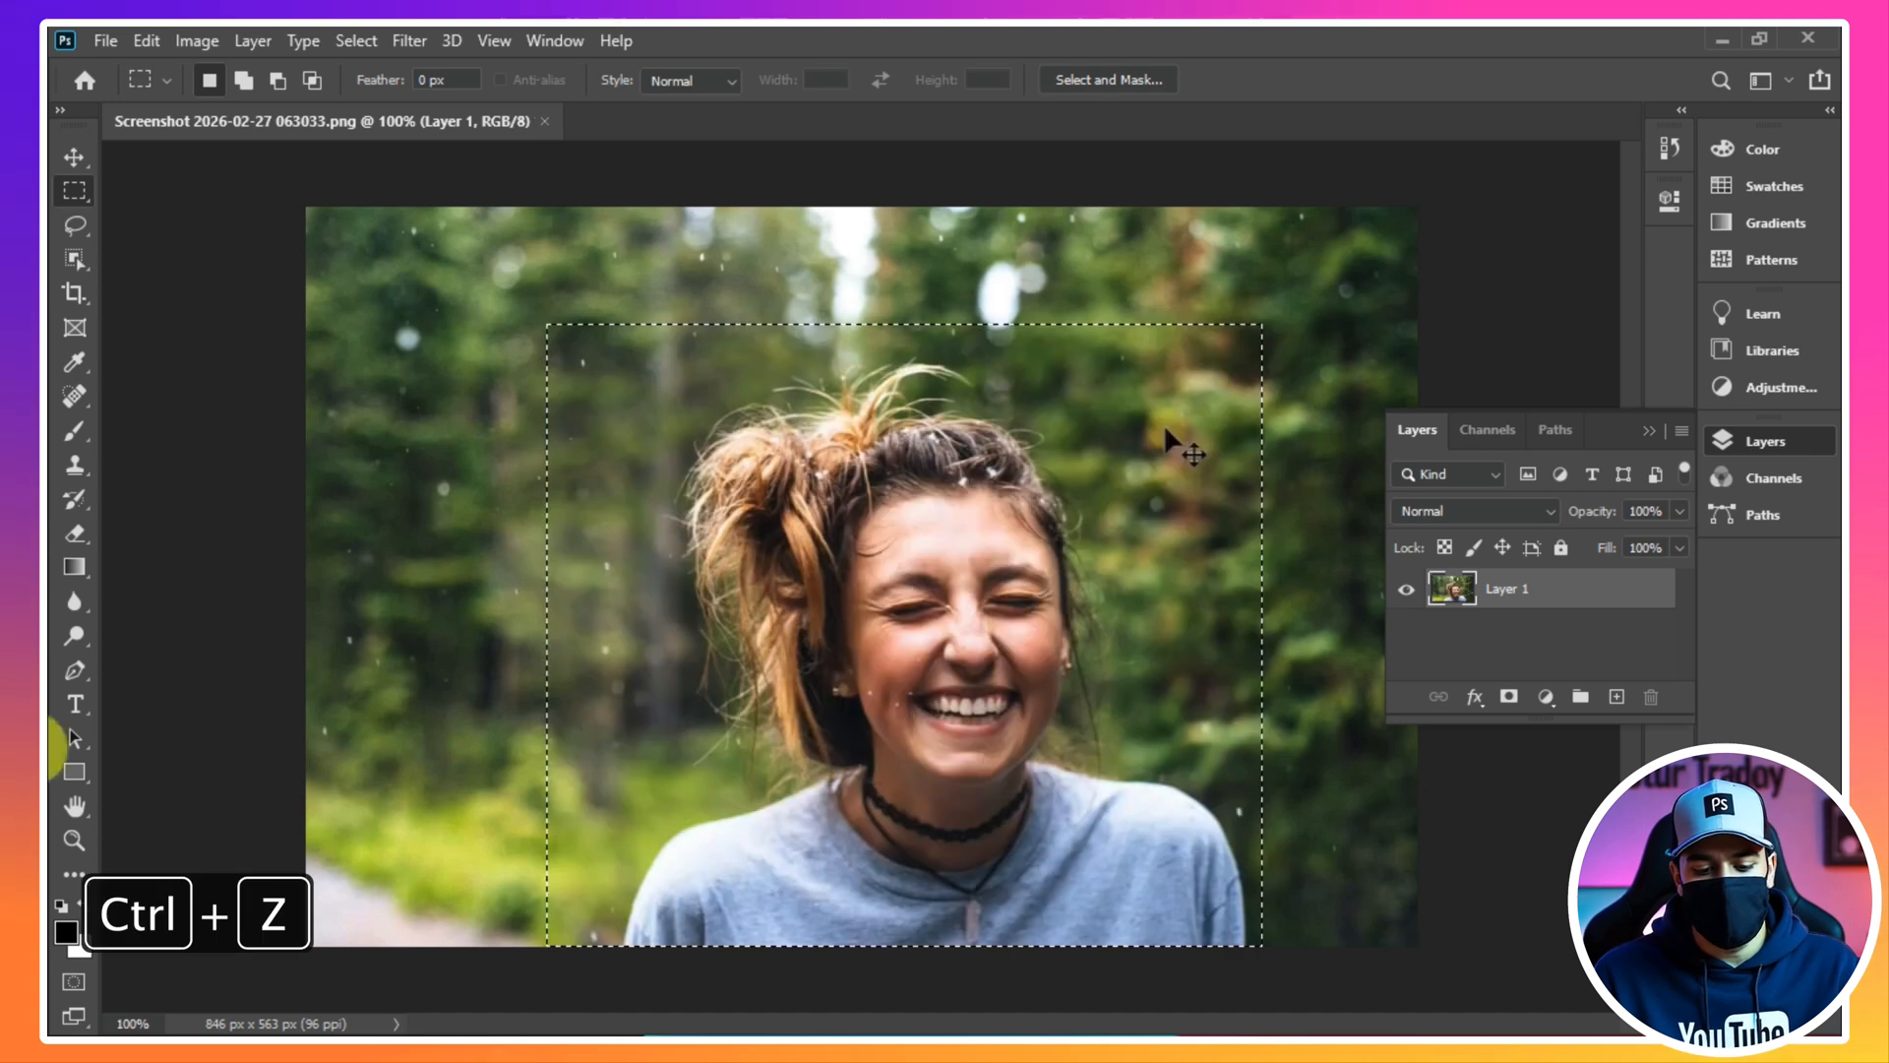
Change the background color from the toolbox swatch to a strong red
left_click(88, 943)
left_click(795, 403)
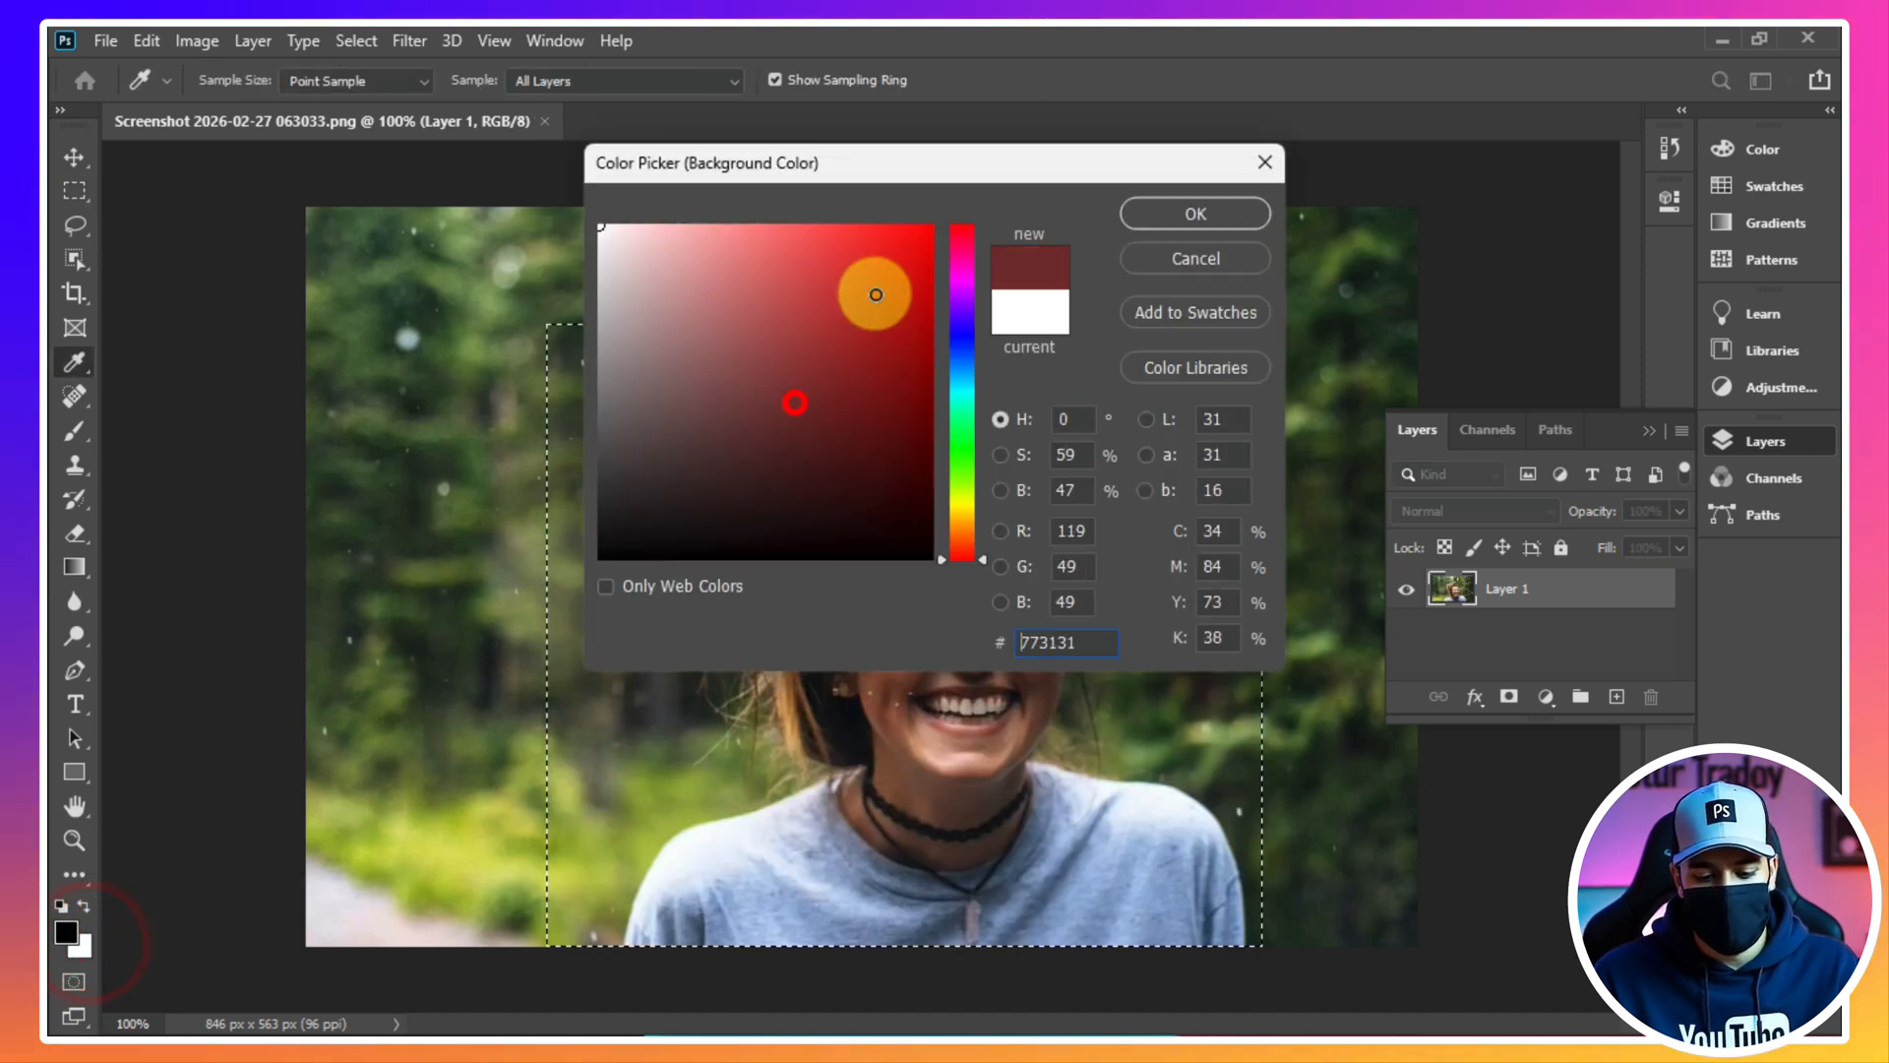
left_click(1154, 209)
Fill the rectangular selection with the red background color at 100% opacity and undo the fill
key("shift+F5")
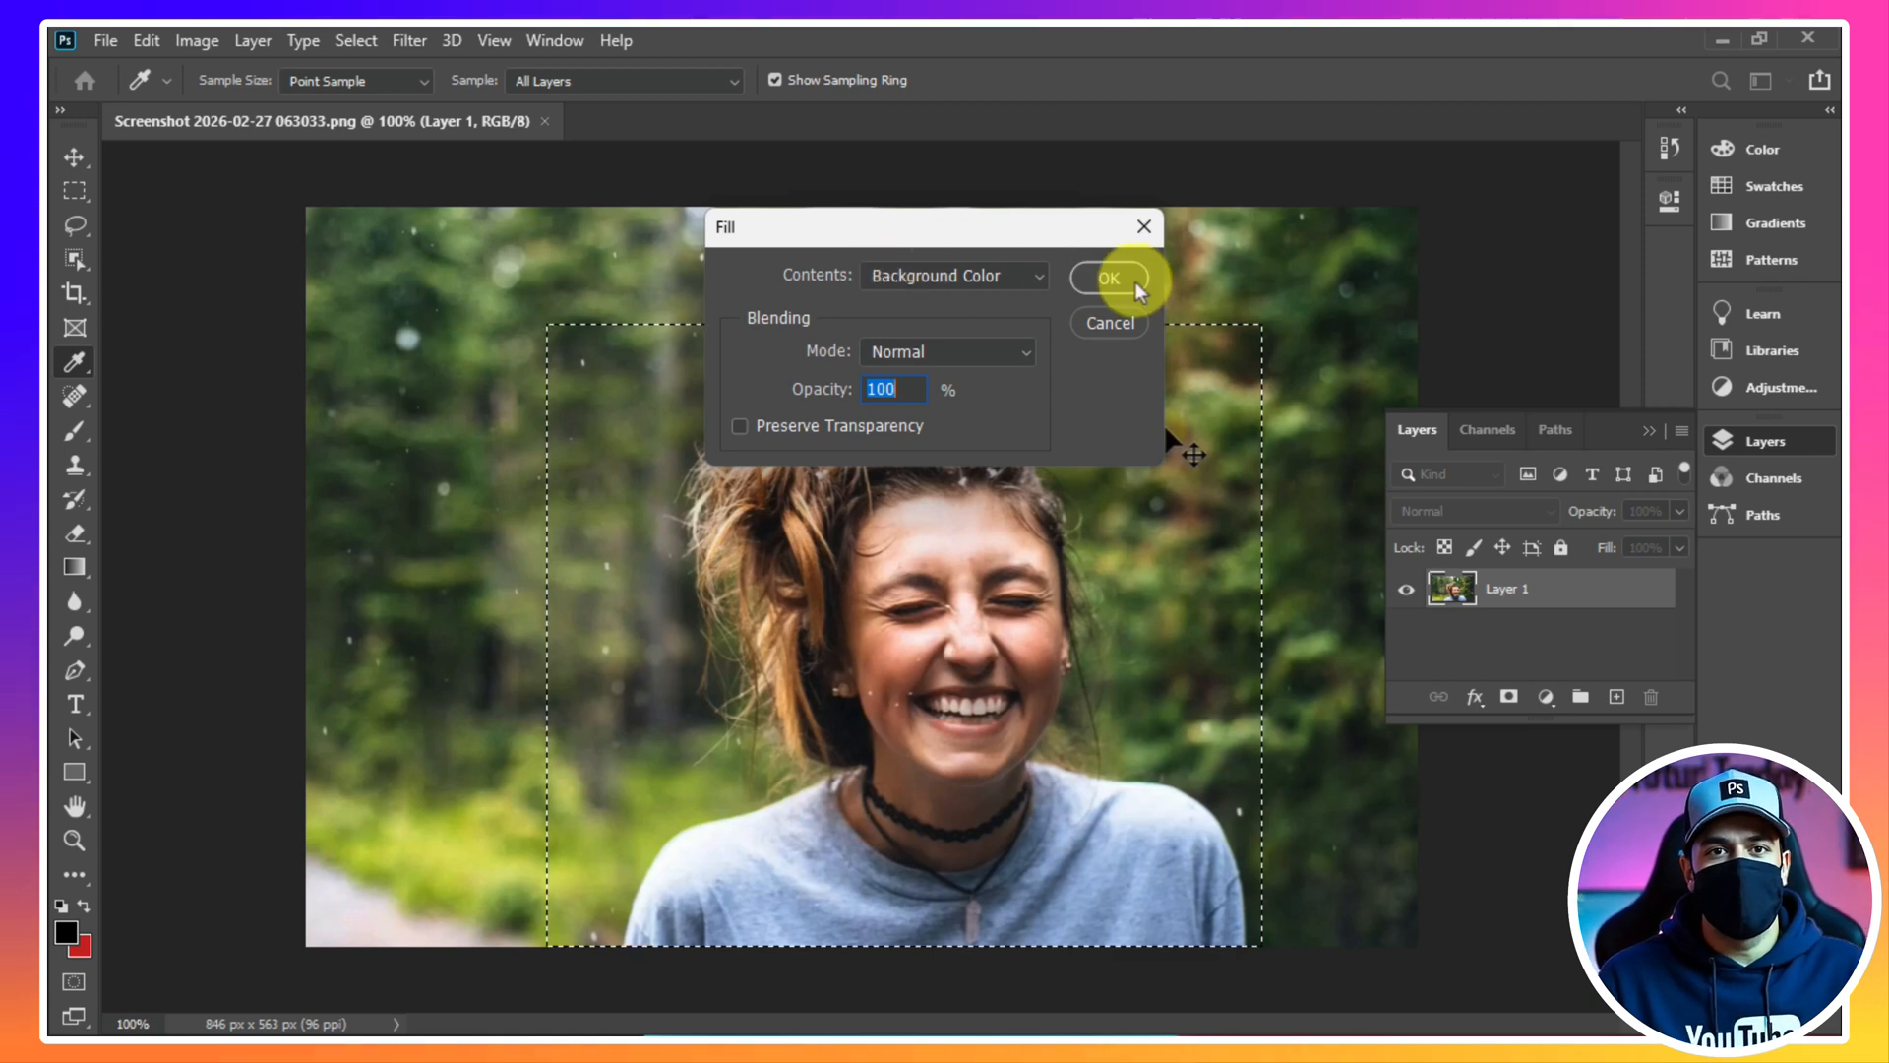
left_click(1134, 281)
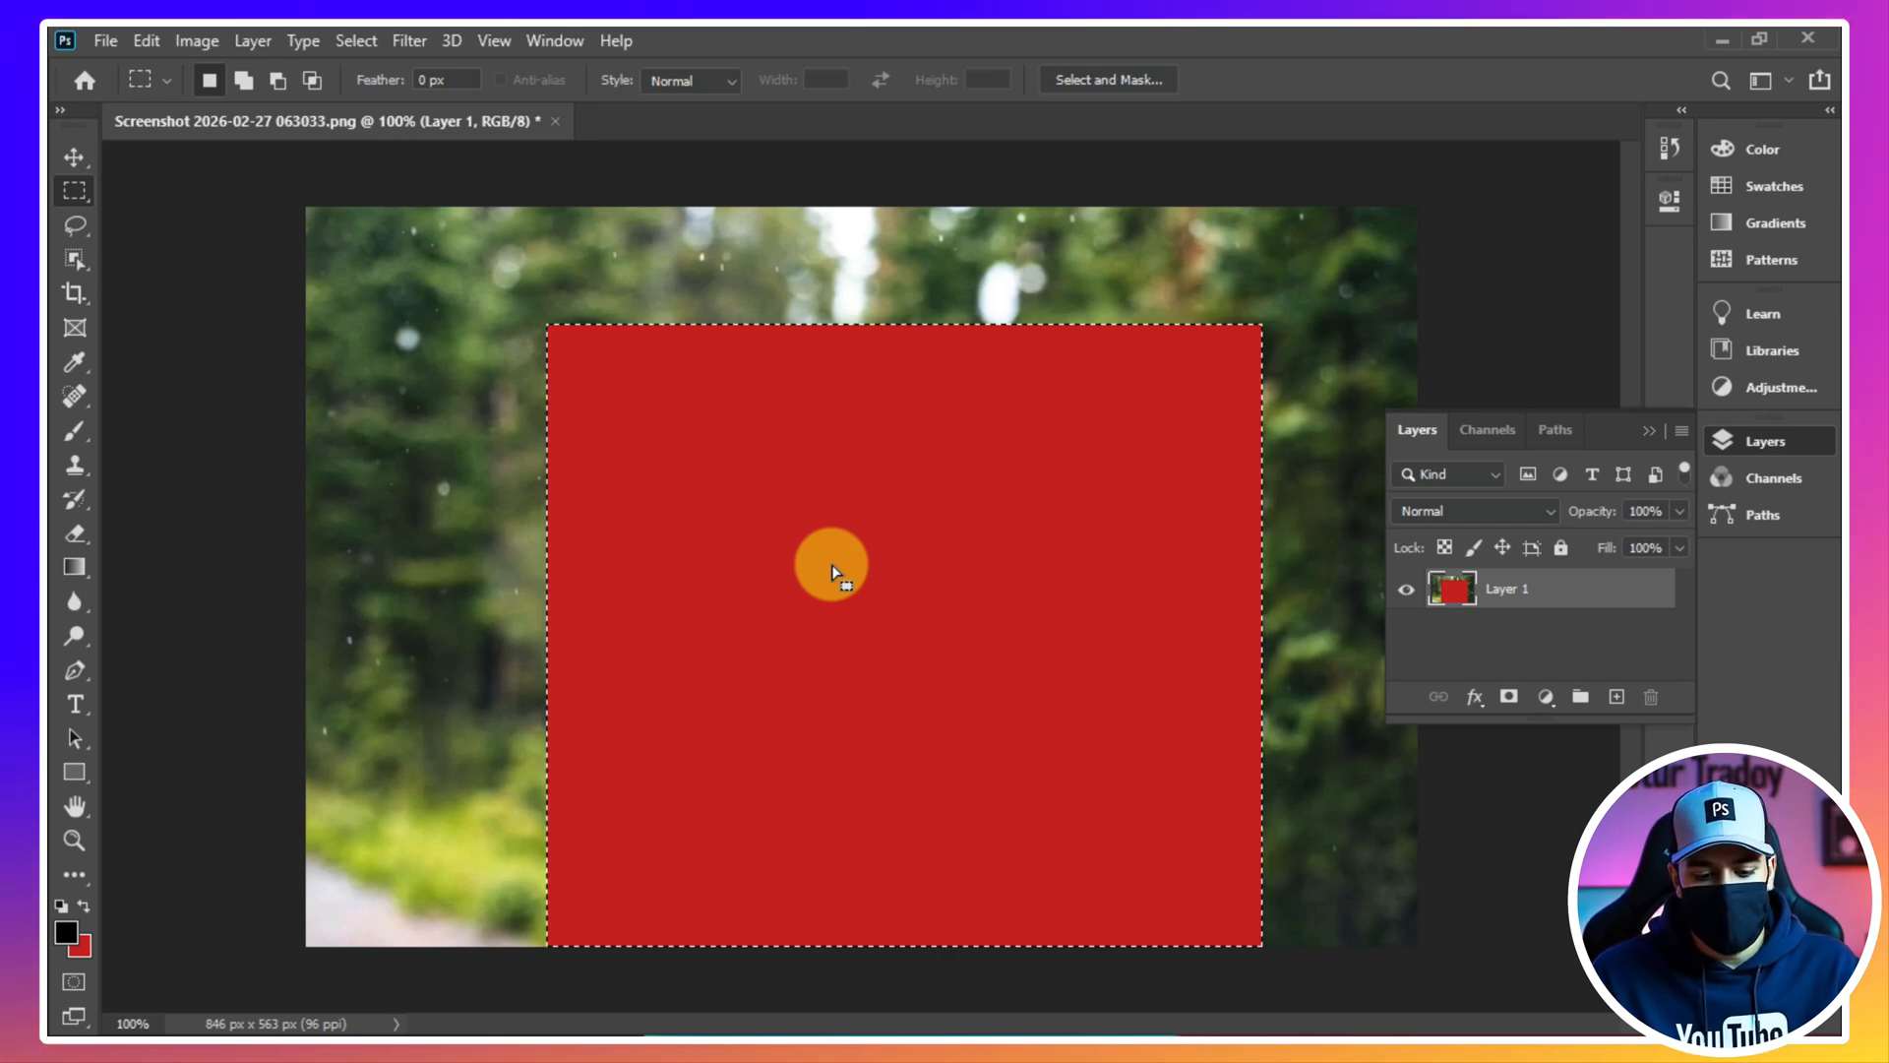
key("ctrl+z")
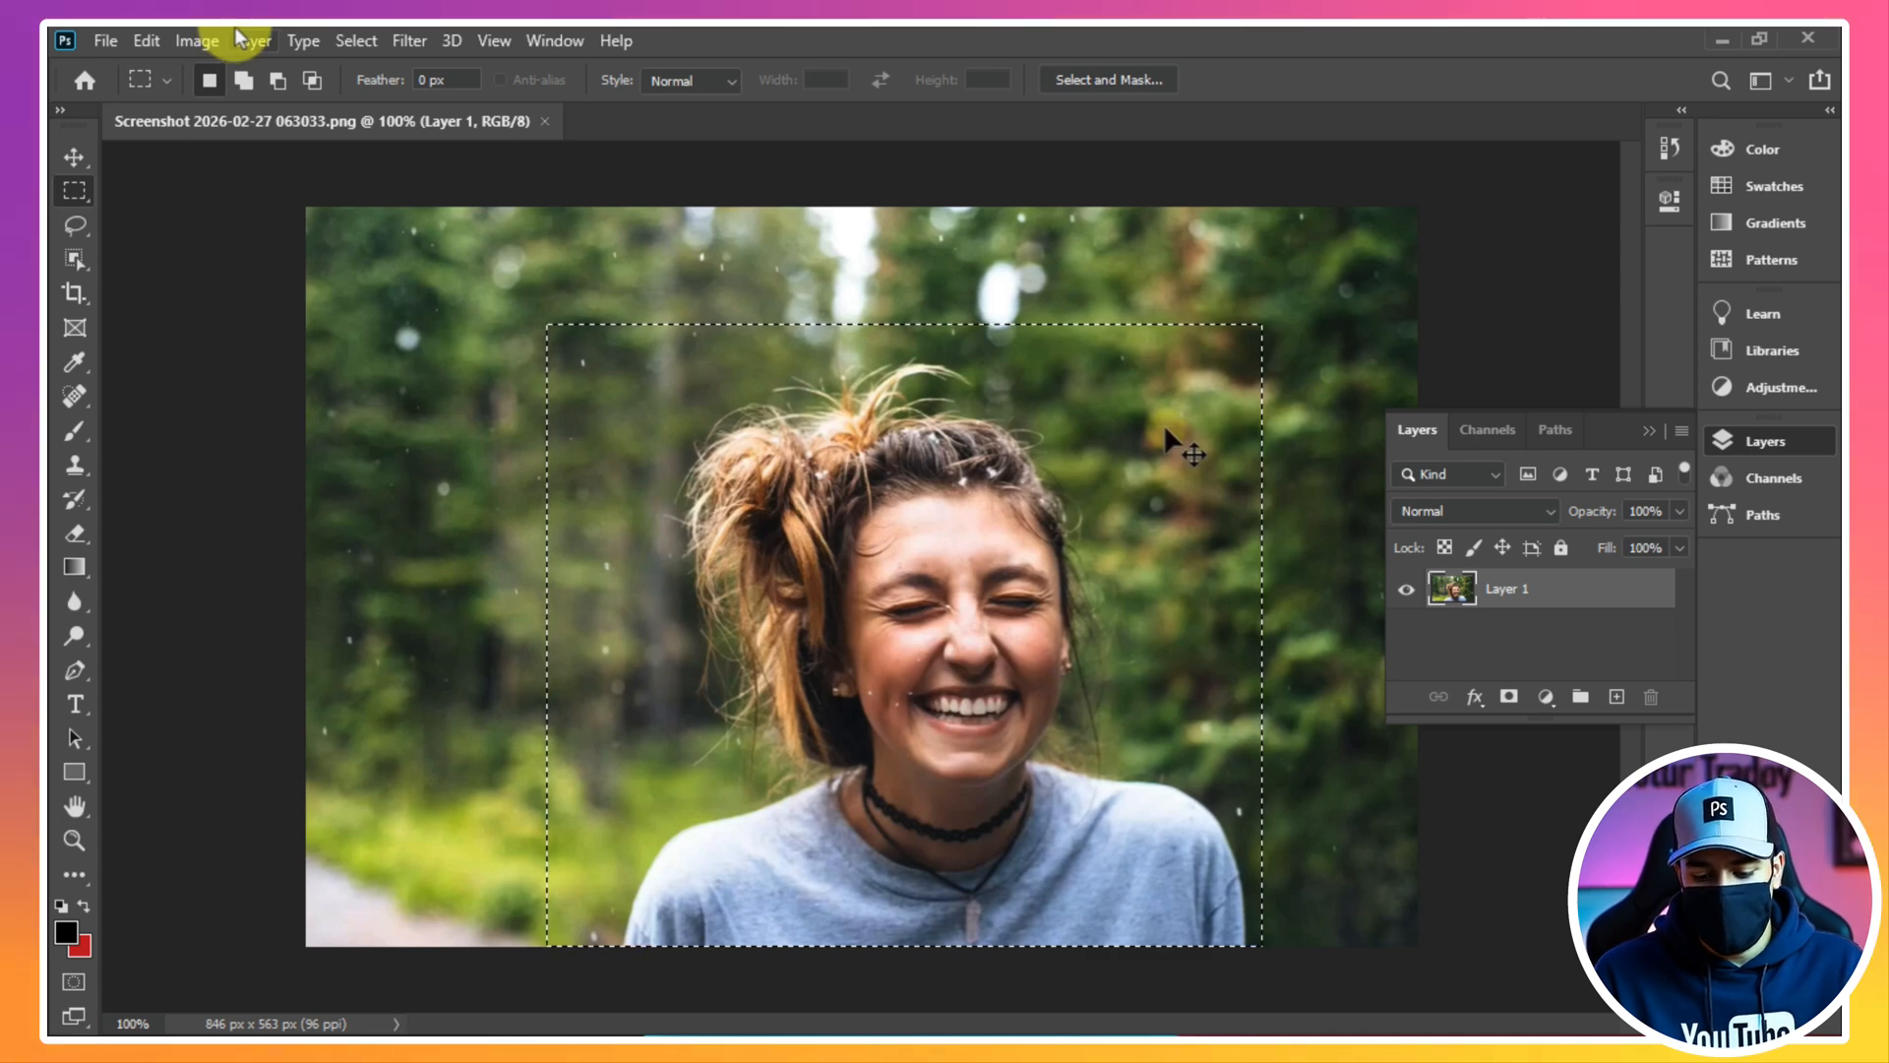
Fill the rectangular selection with the yellow tree pattern from the Trees group in Normal mode at 100% opacity, and undo the fill
key("shift+F5")
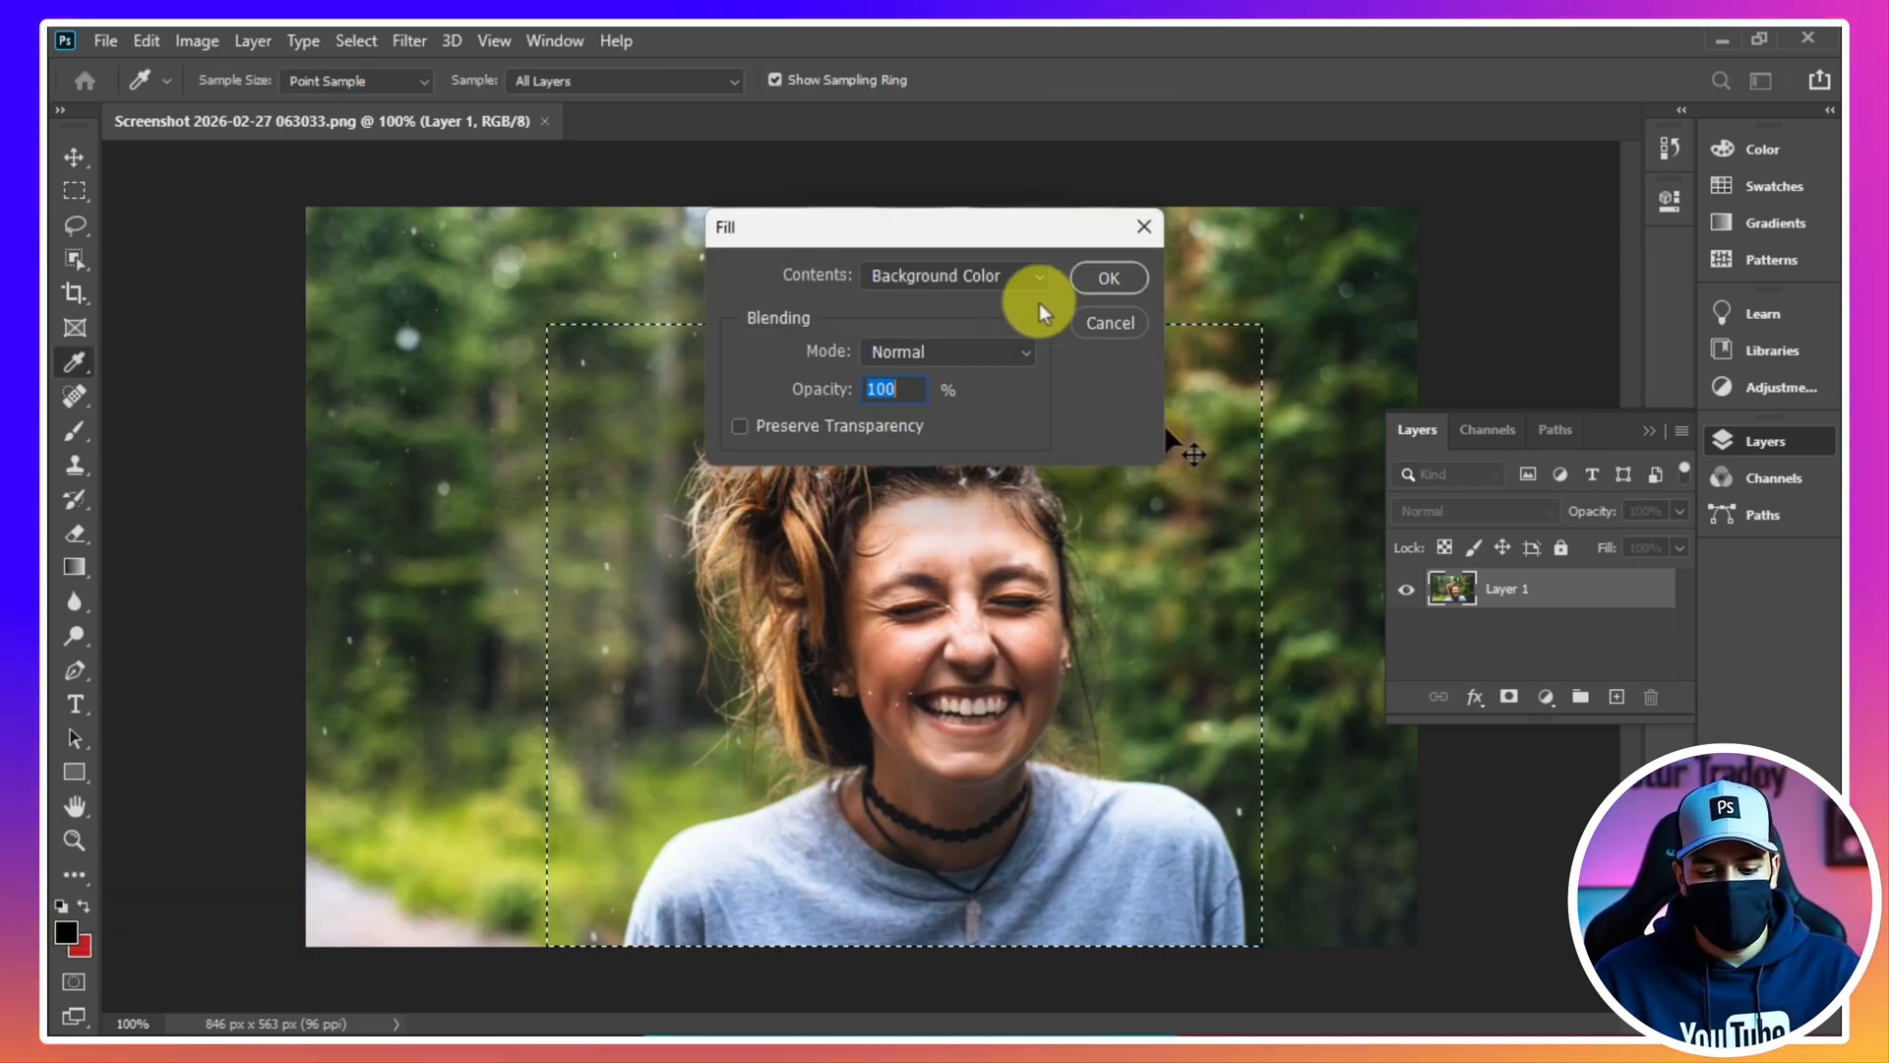
left_click(989, 276)
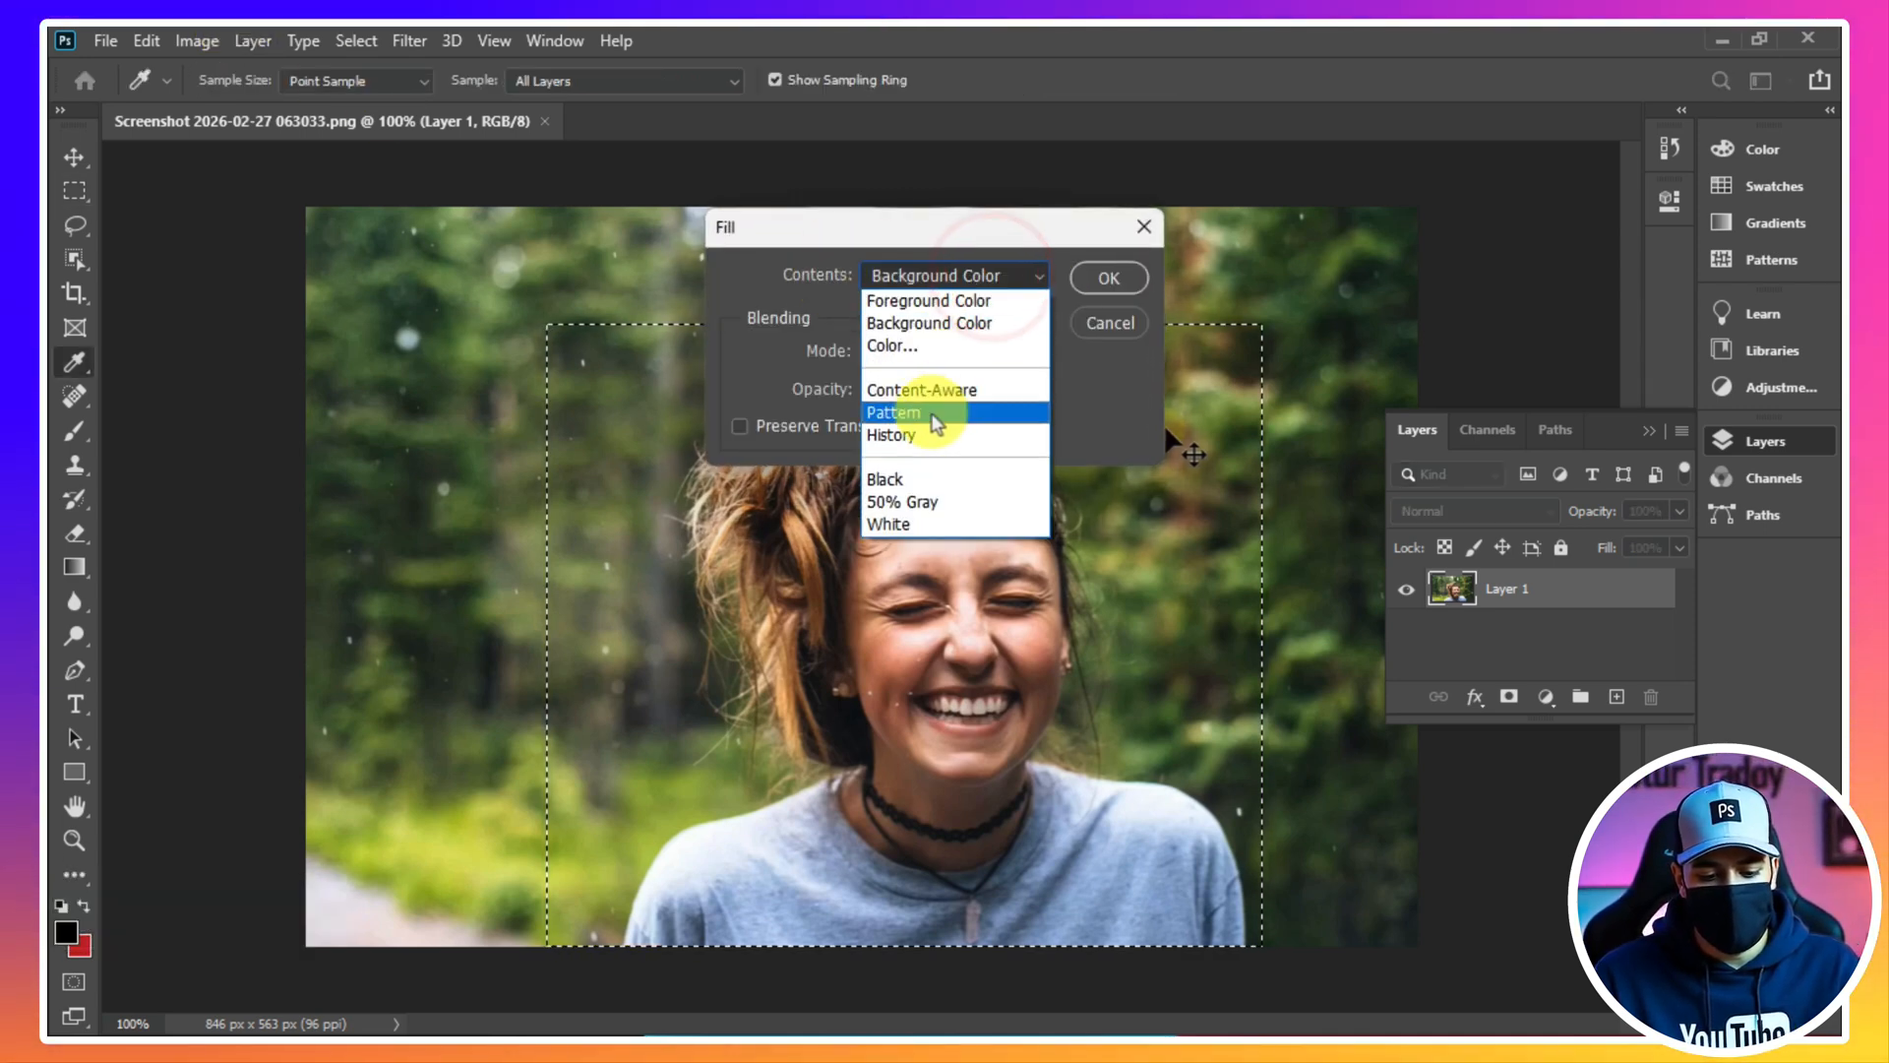
left_click(931, 414)
left_click(904, 348)
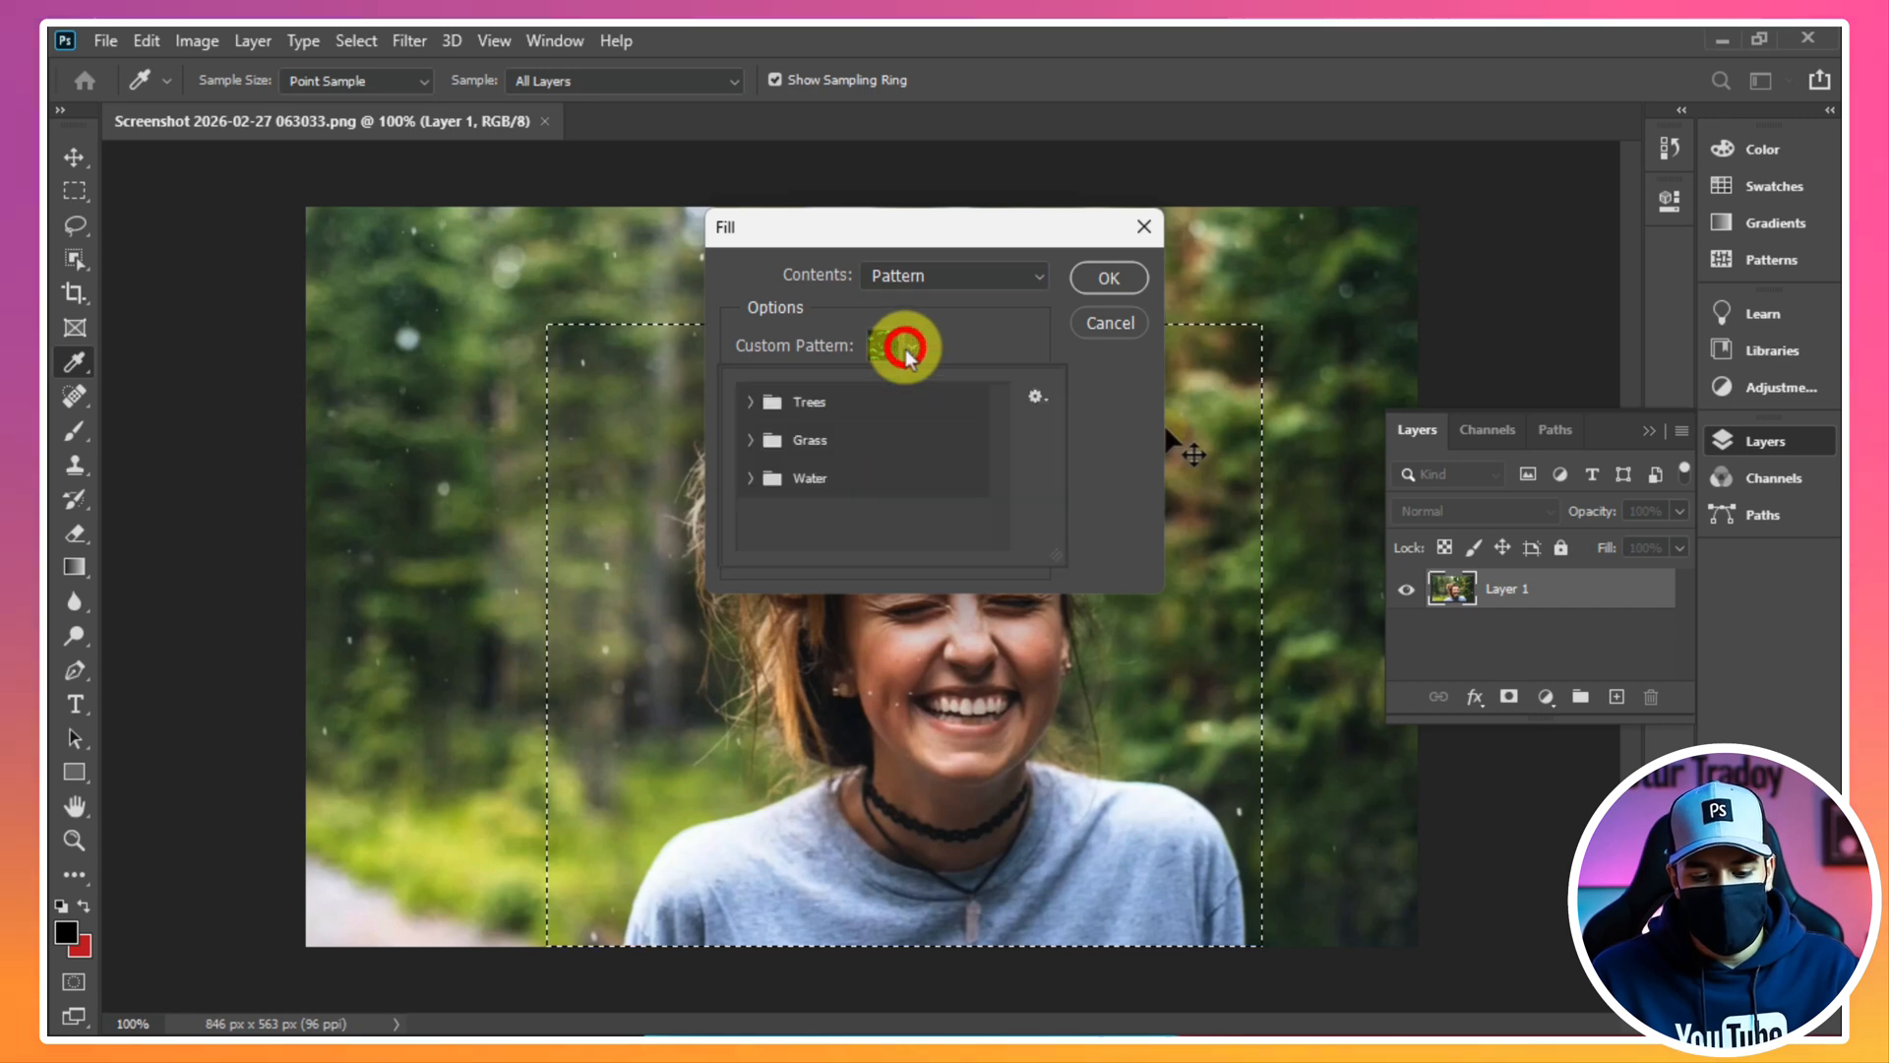
left_click(907, 339)
left_click(896, 344)
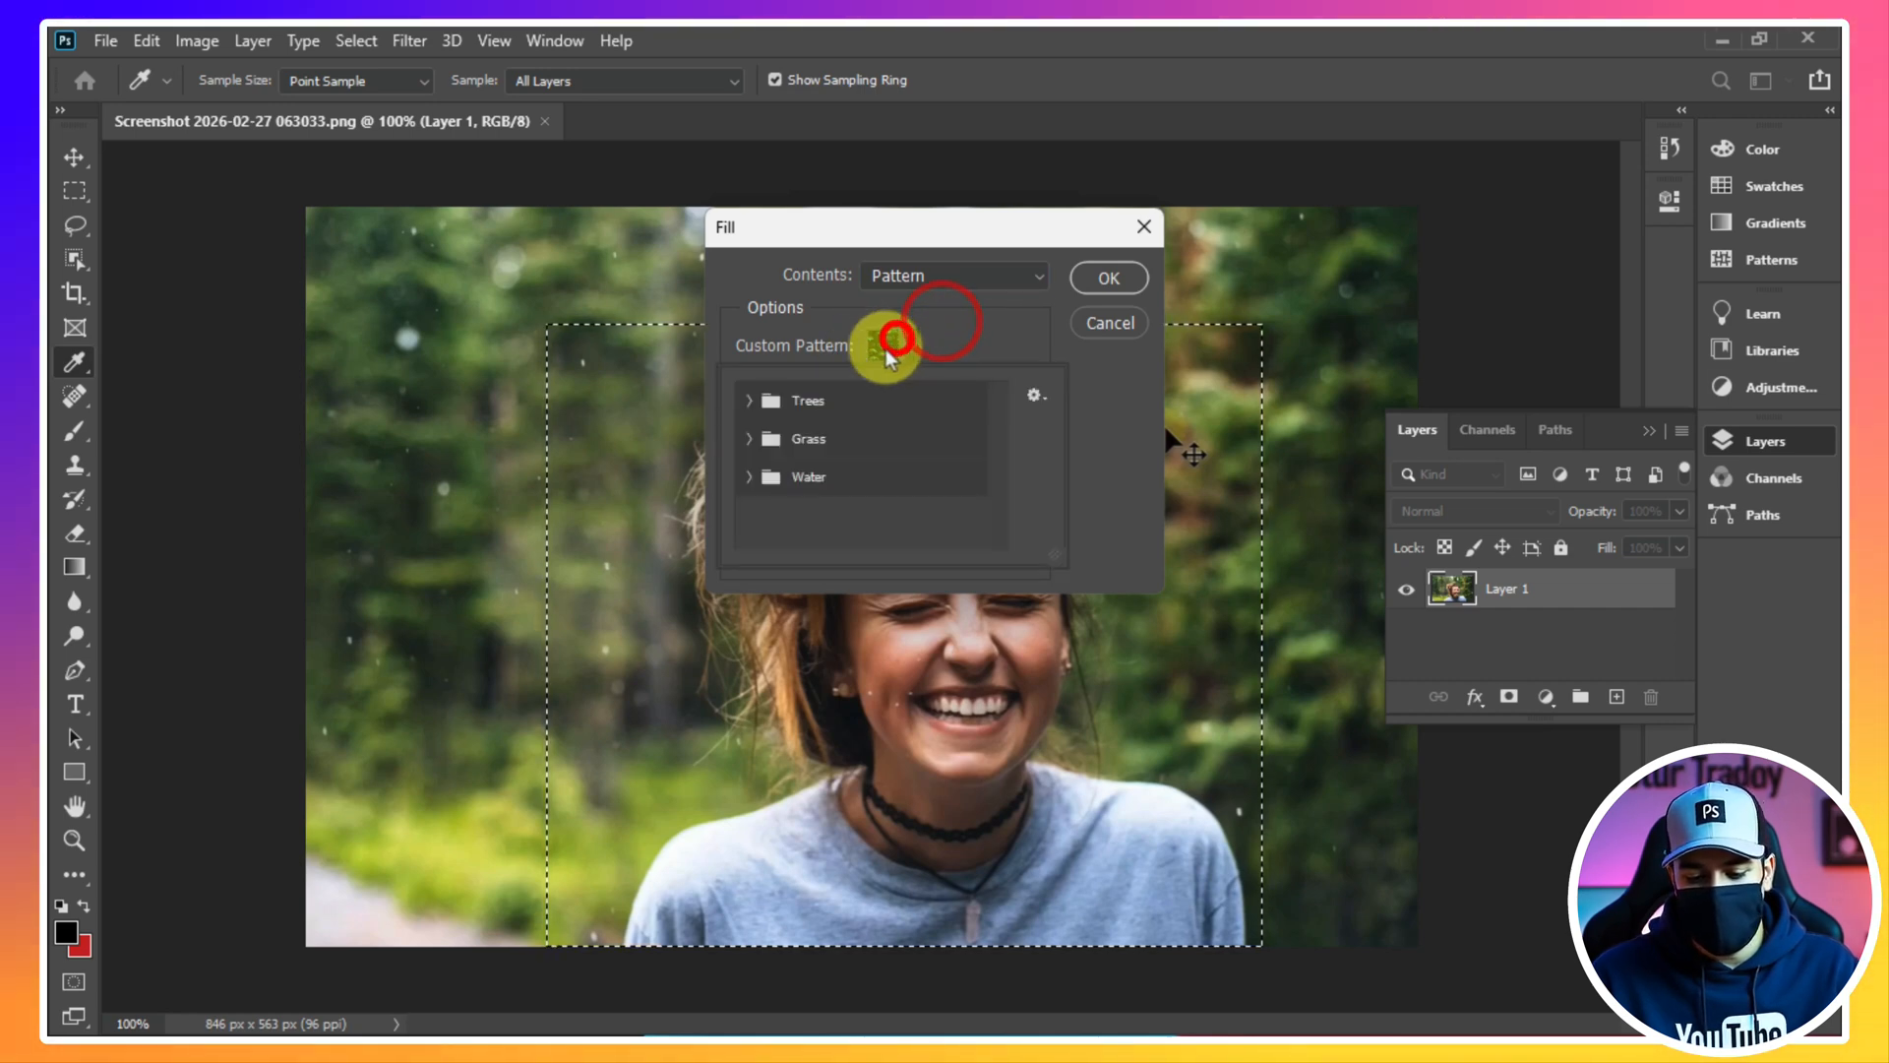
left_click(749, 401)
left_click(867, 449)
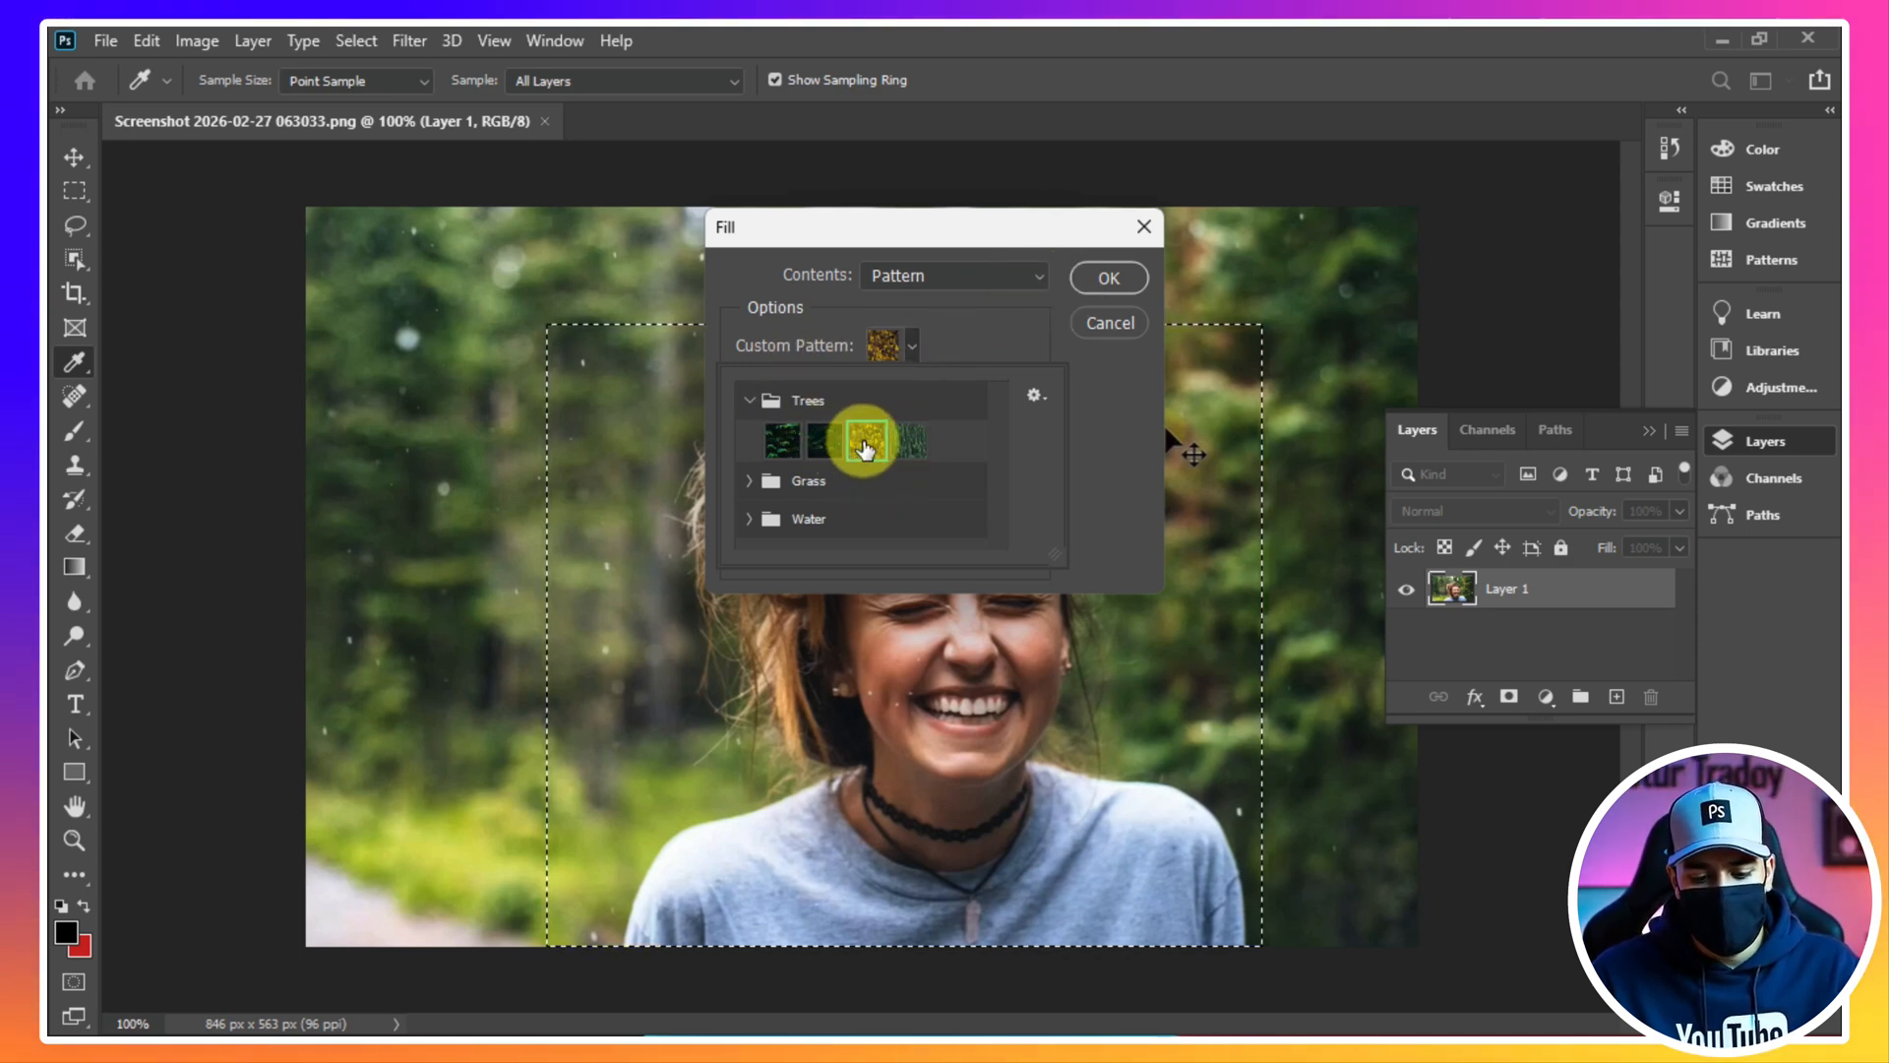
left_click(1098, 276)
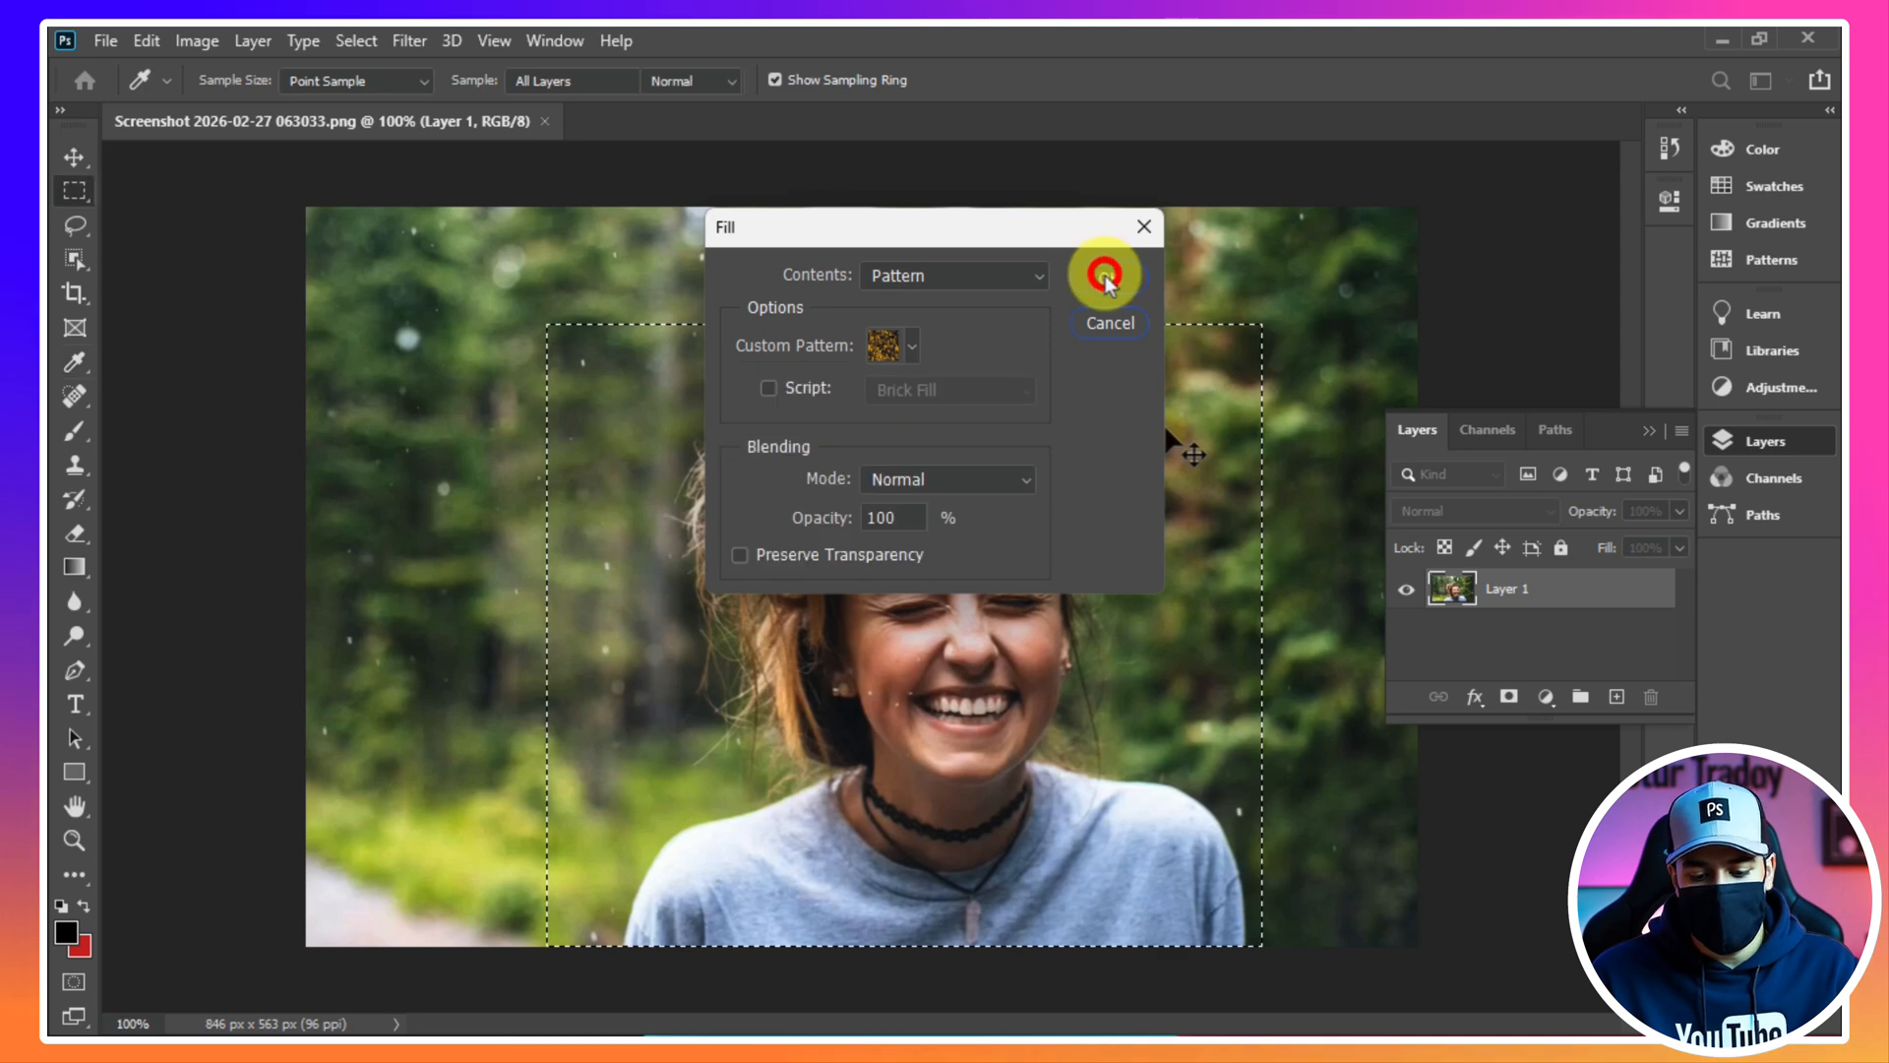
left_click(1106, 276)
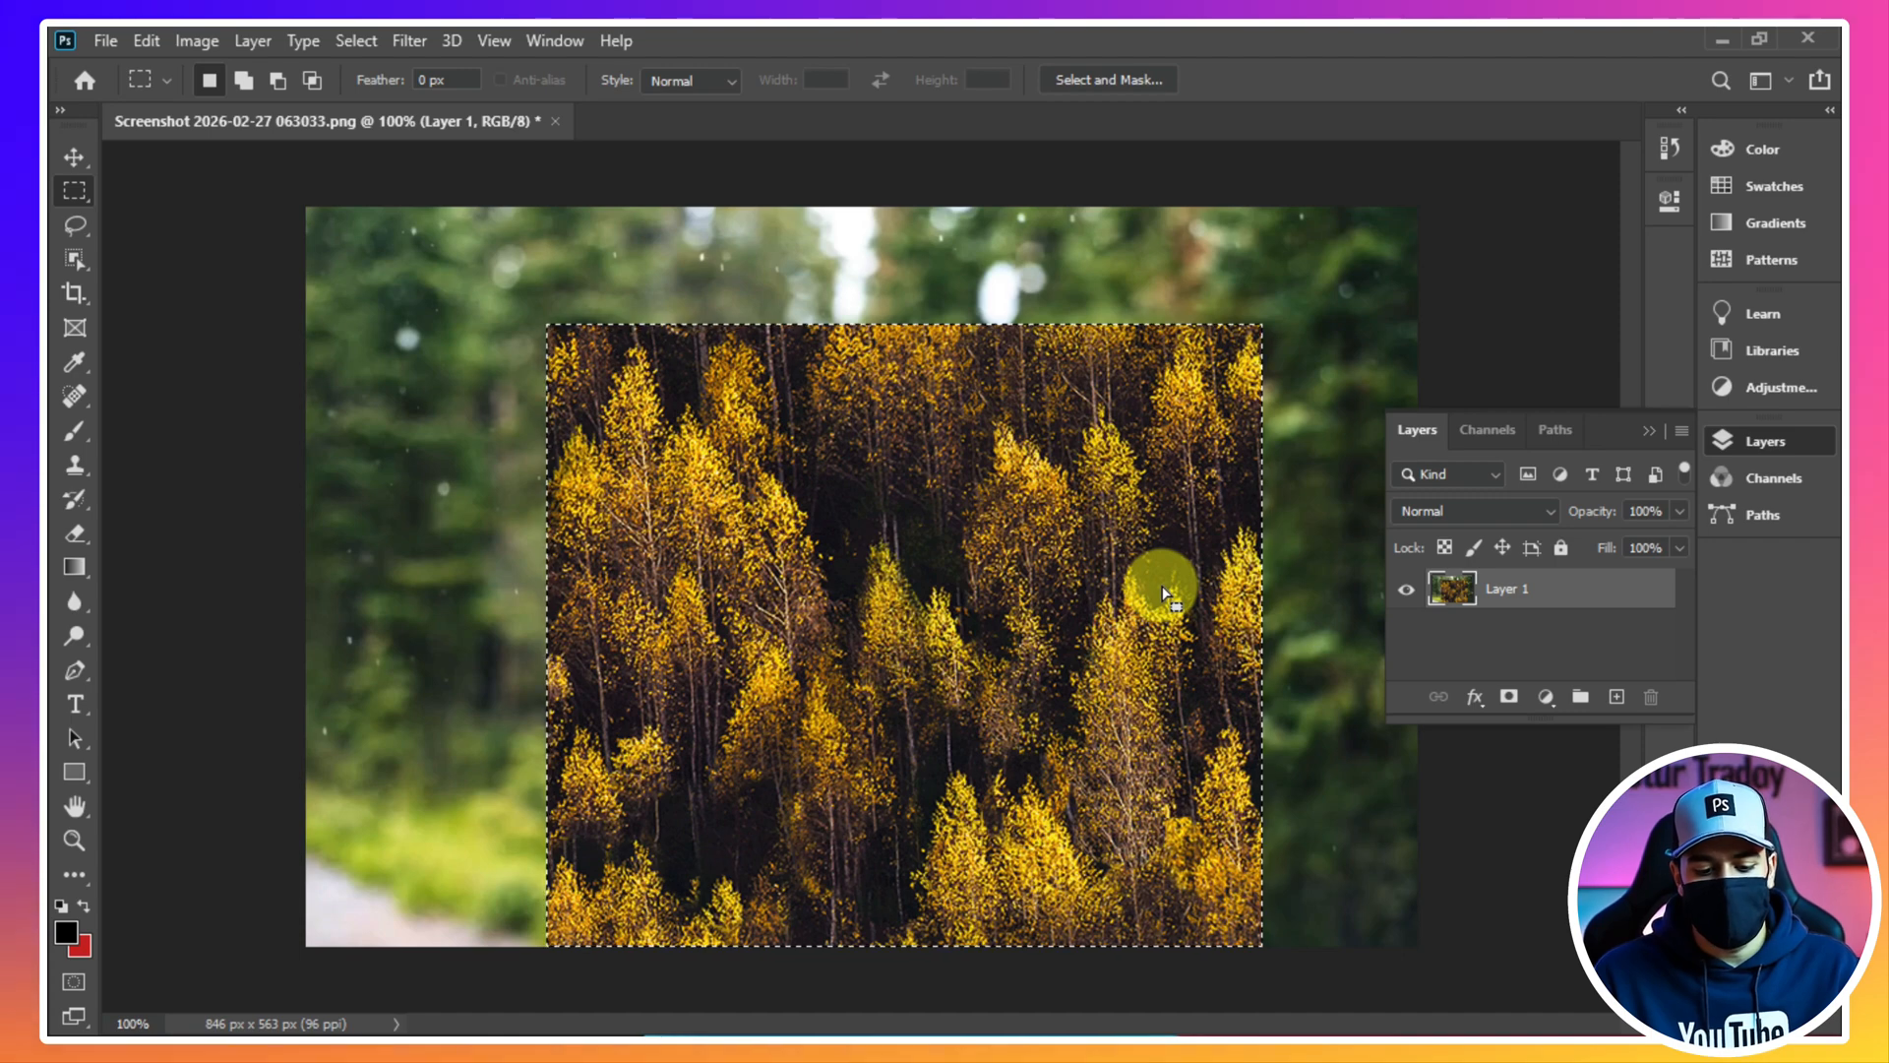
key("ctrl+z")
Fill the selection with the yellow tree pattern using the Multiply blending mode at 100% opacity and undo the fill
key("shift+F5")
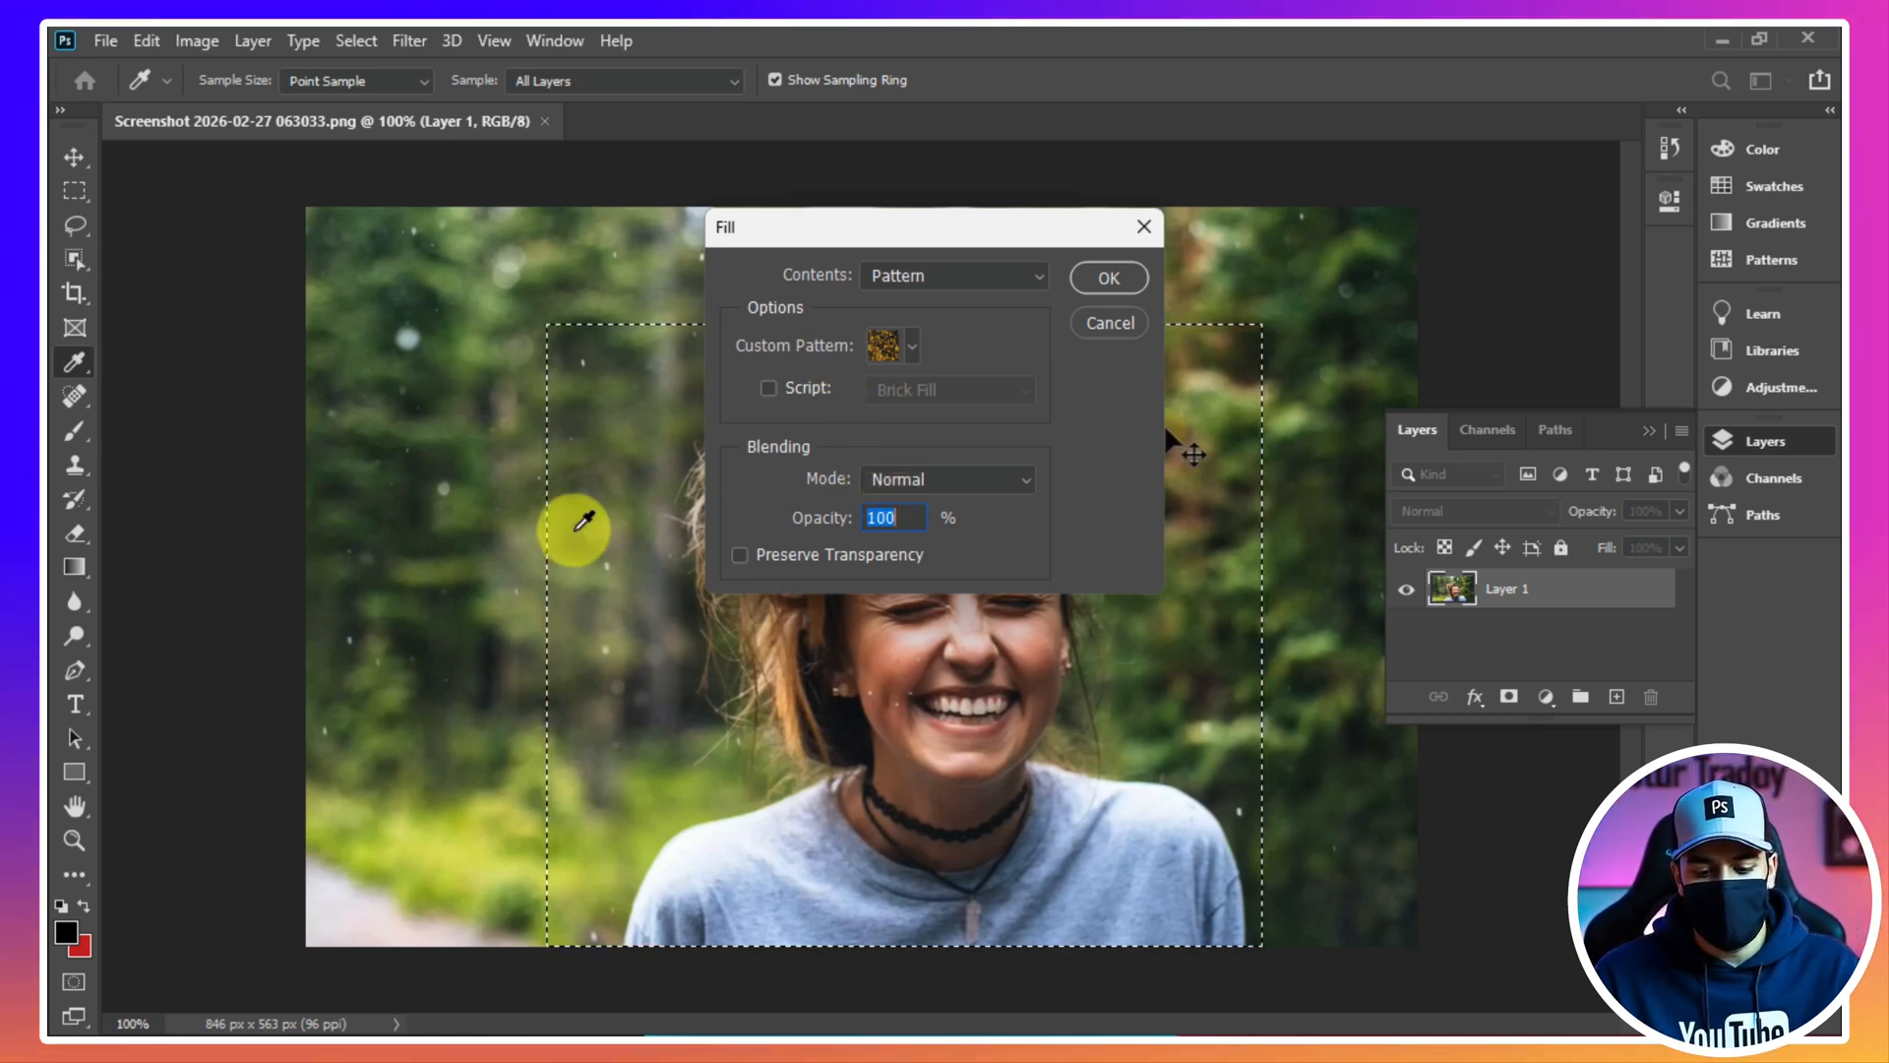
left_click(880, 483)
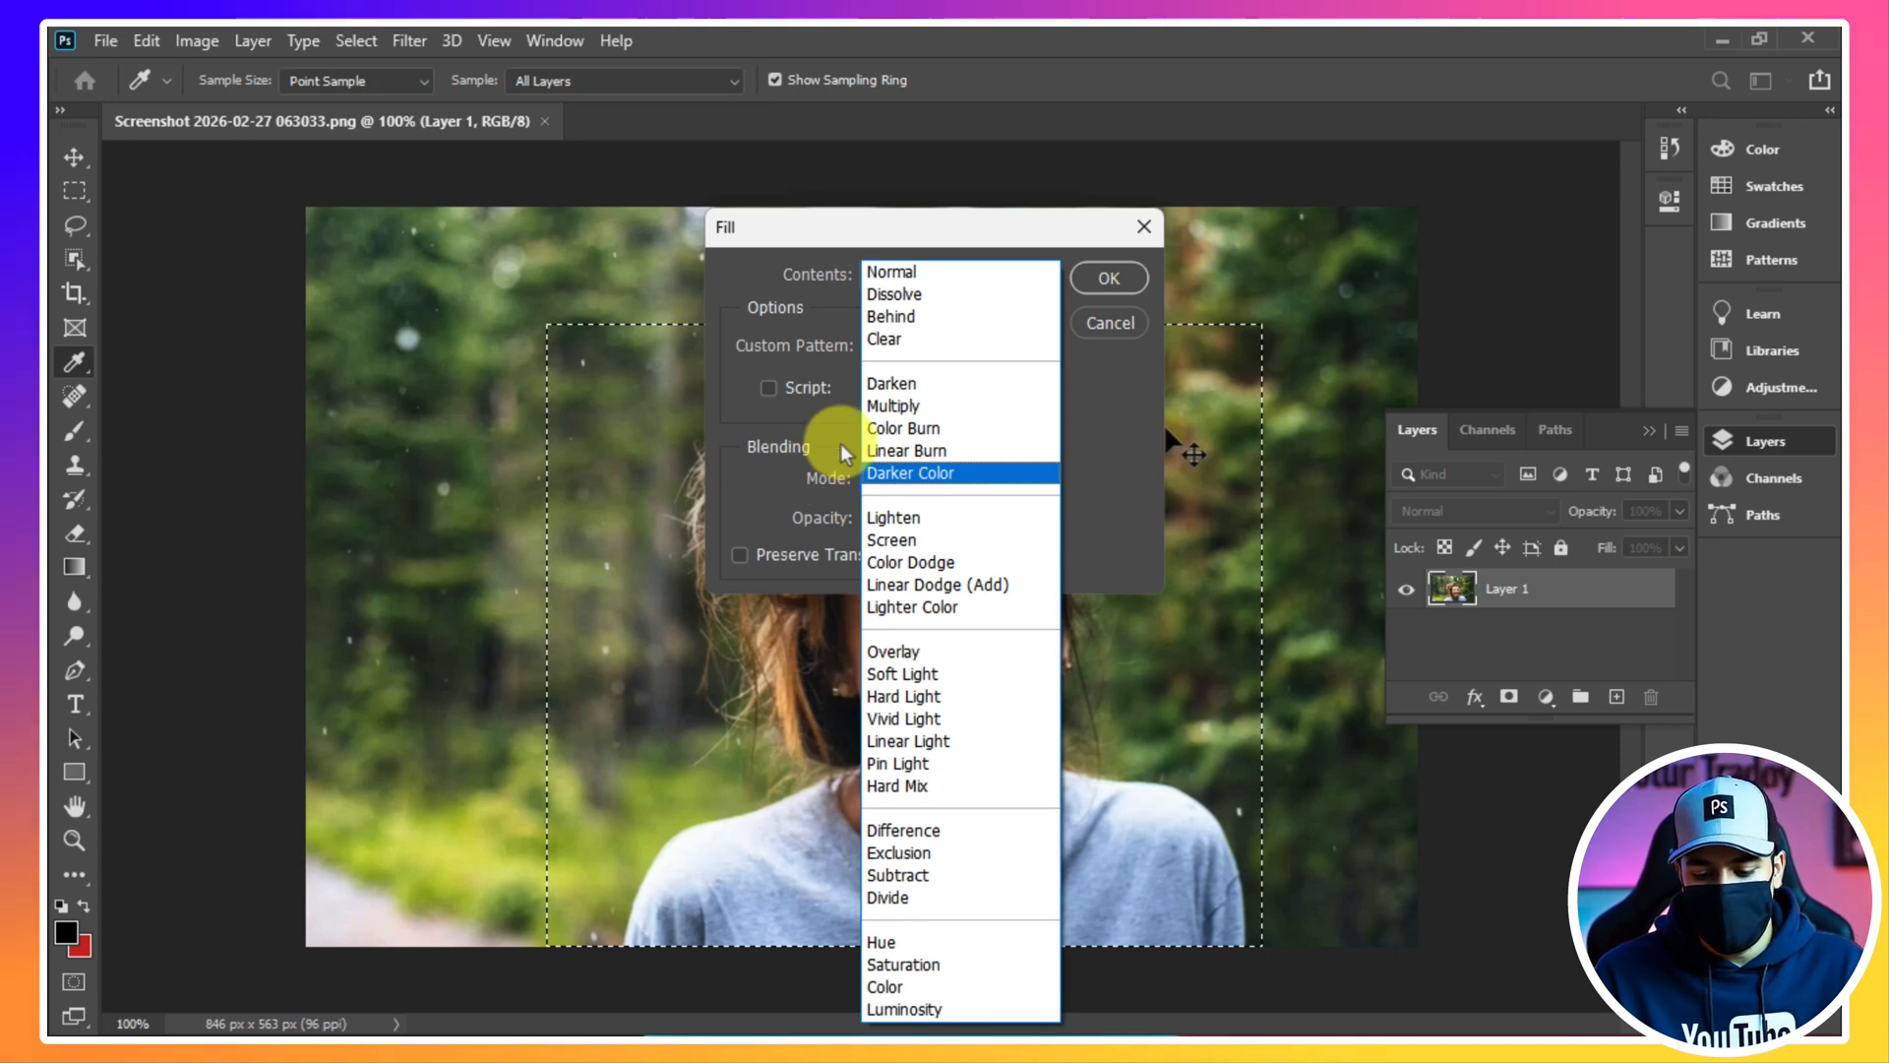
left_click(900, 405)
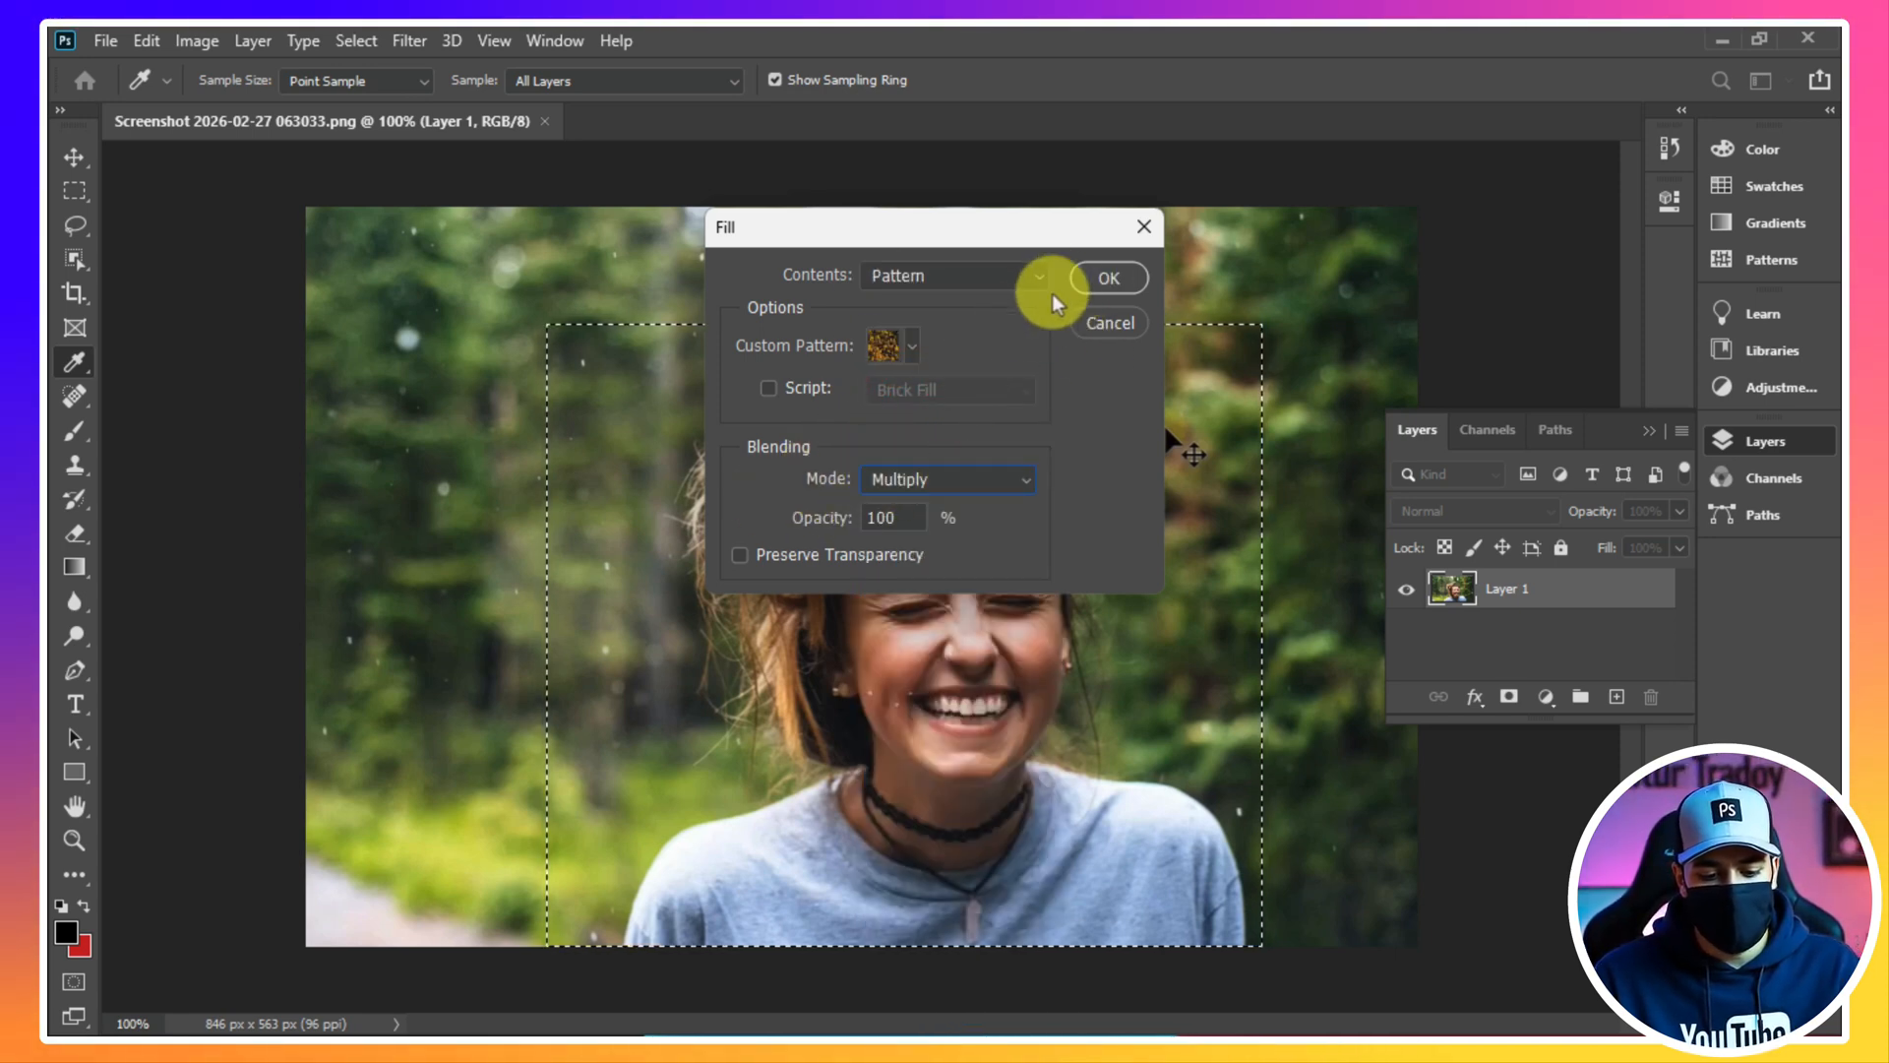
left_click(1094, 281)
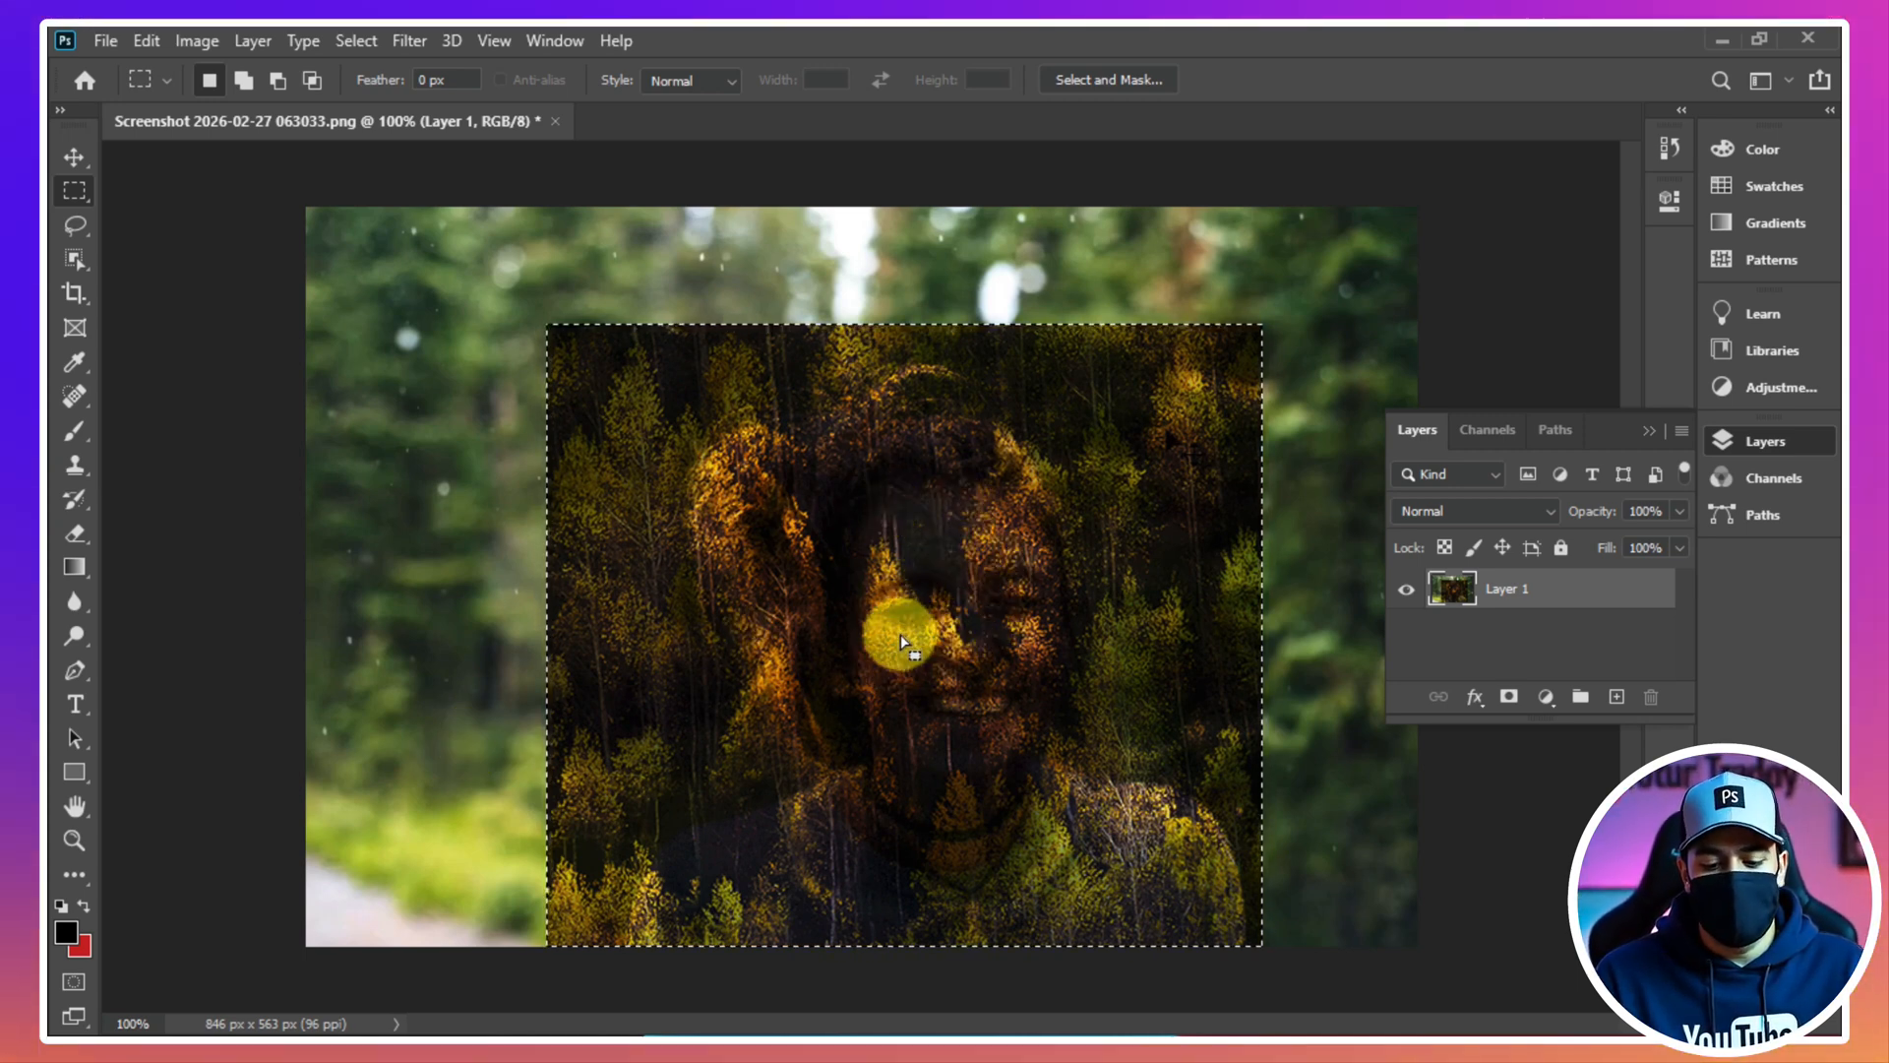
key("ctrl+z")
Fill the selection with the yellow tree pattern using the Dissolve blending mode at 100% opacity and undo the fill
key("shift+F5")
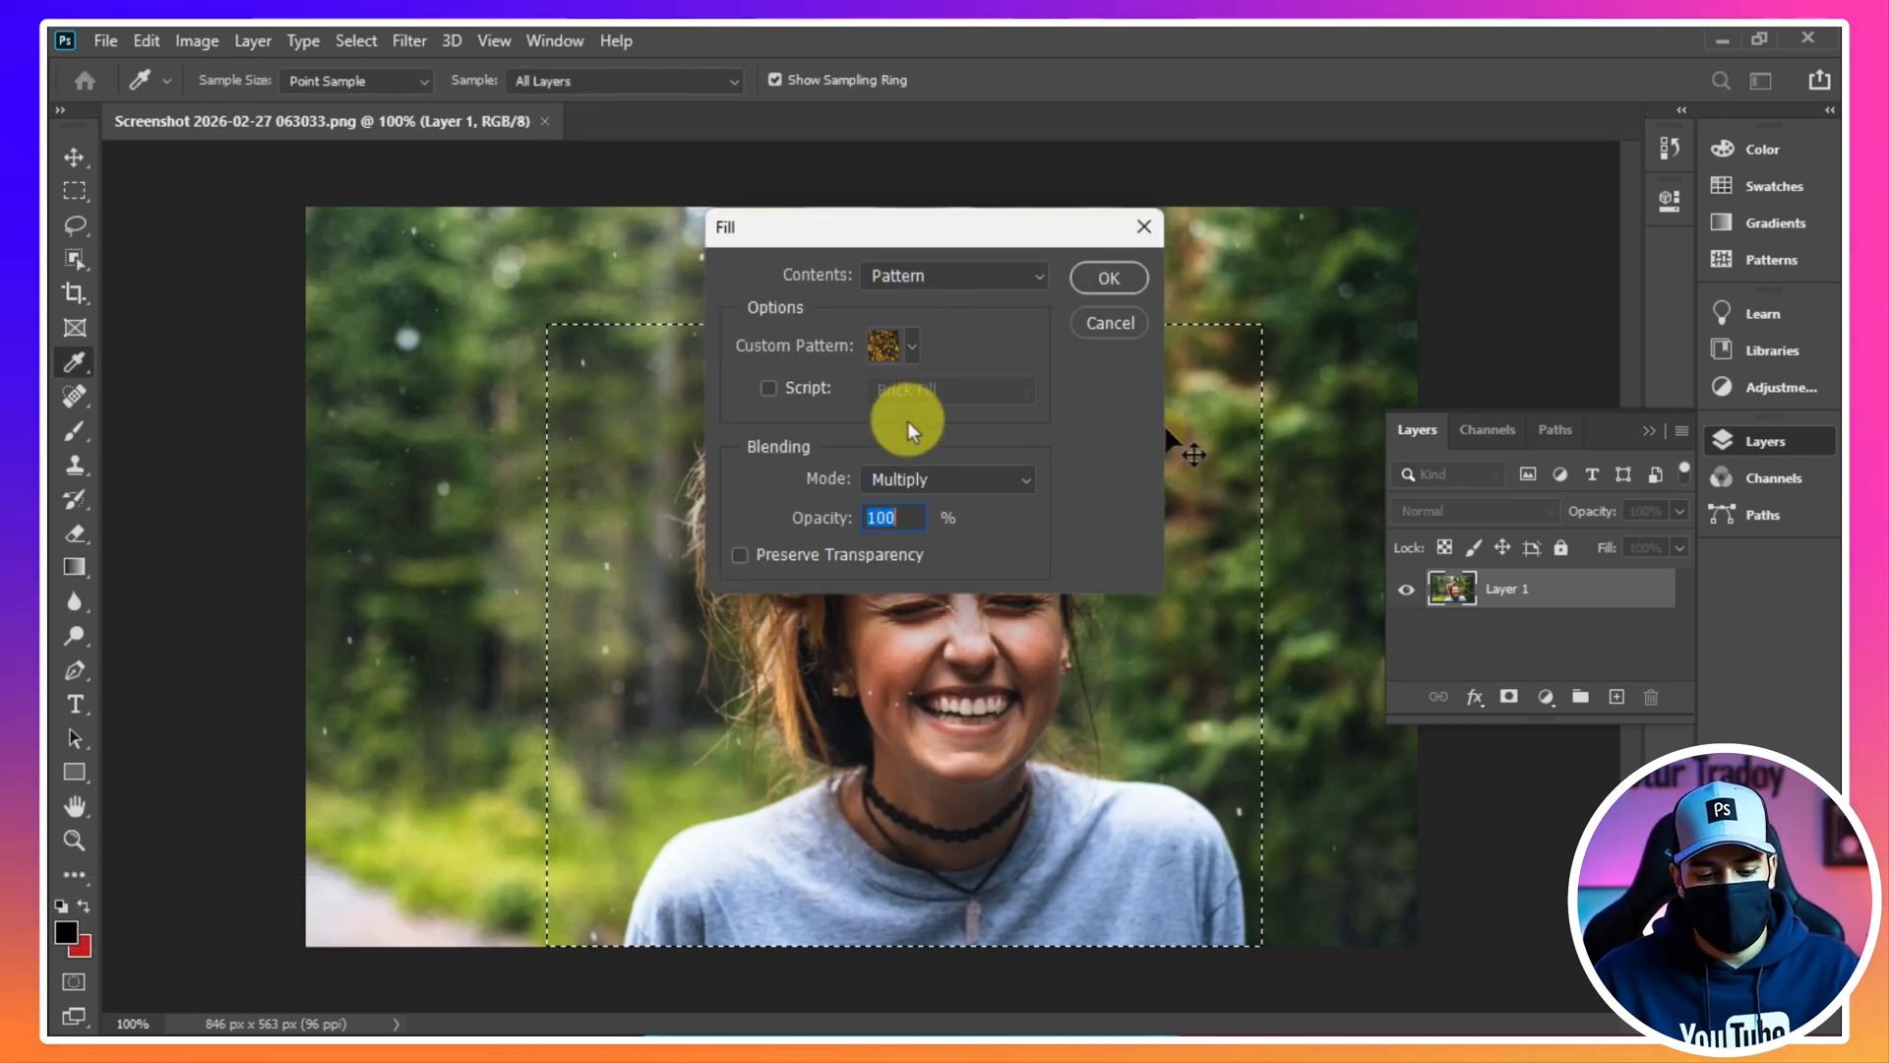
left_click(901, 485)
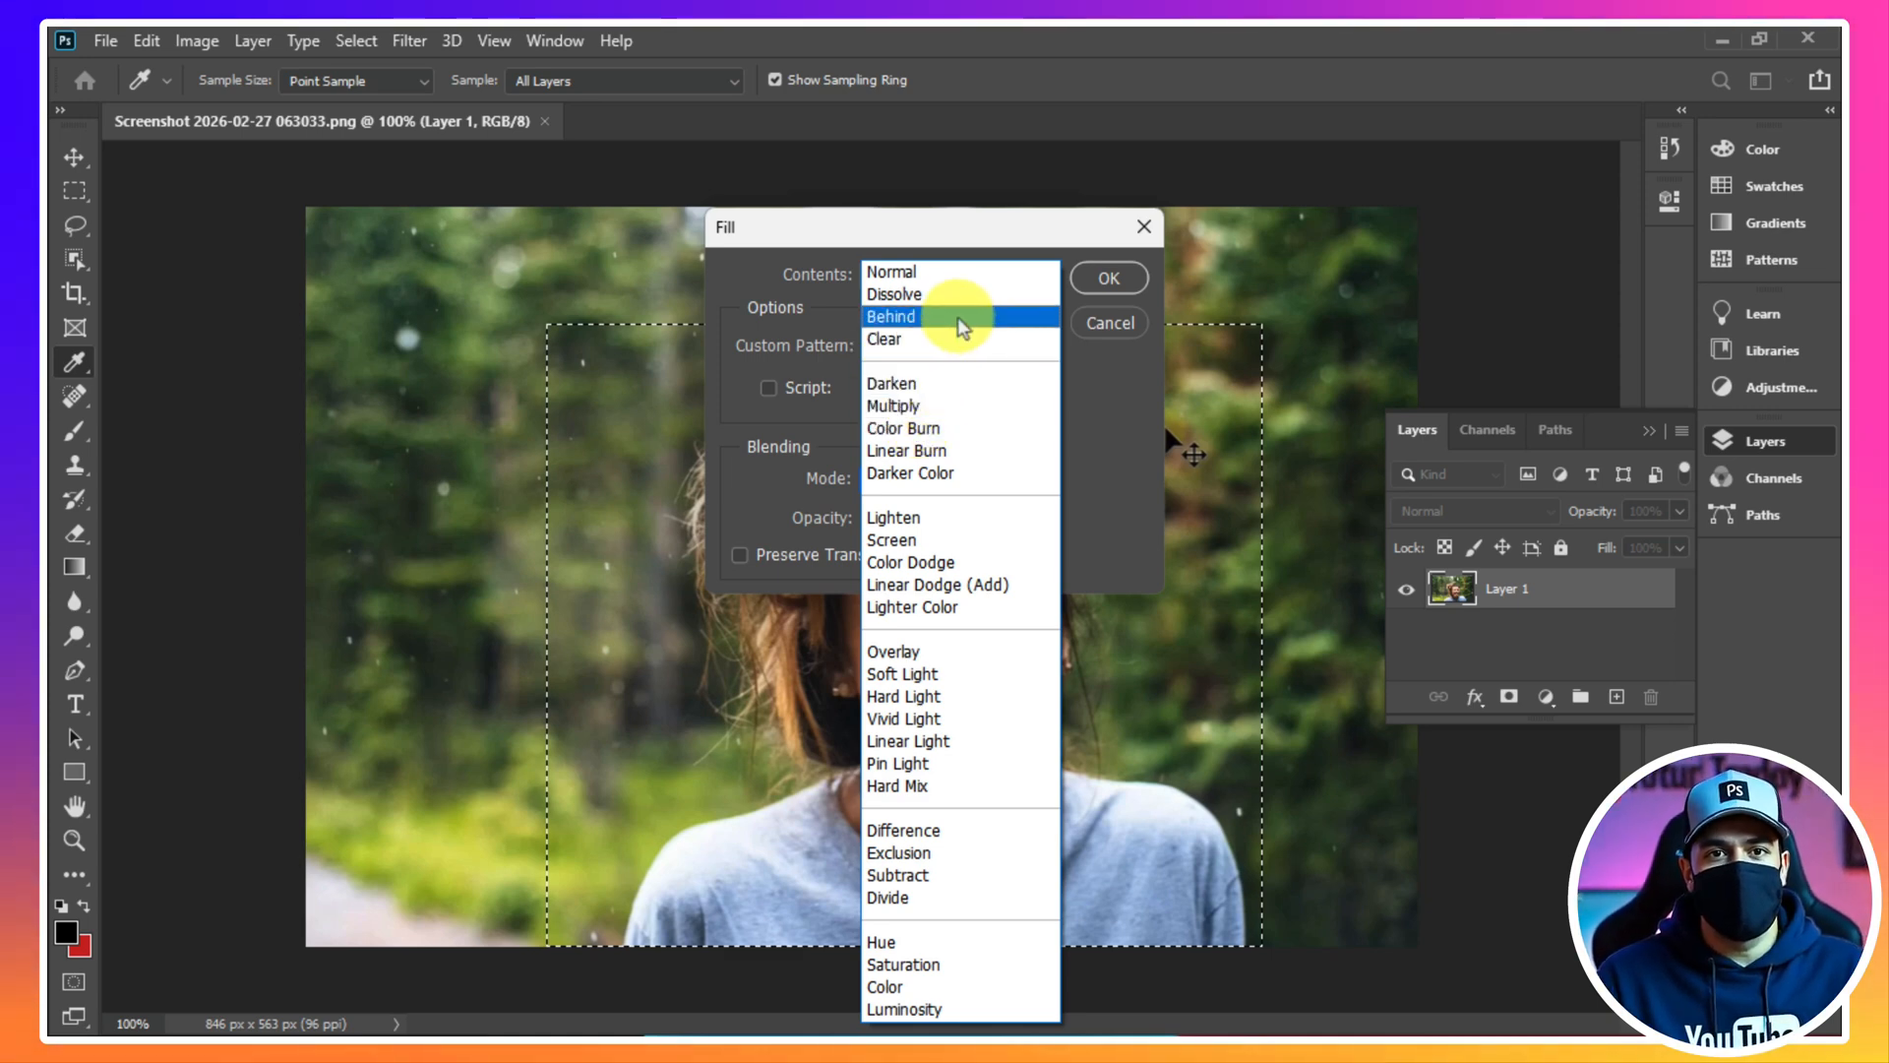
left_click(970, 295)
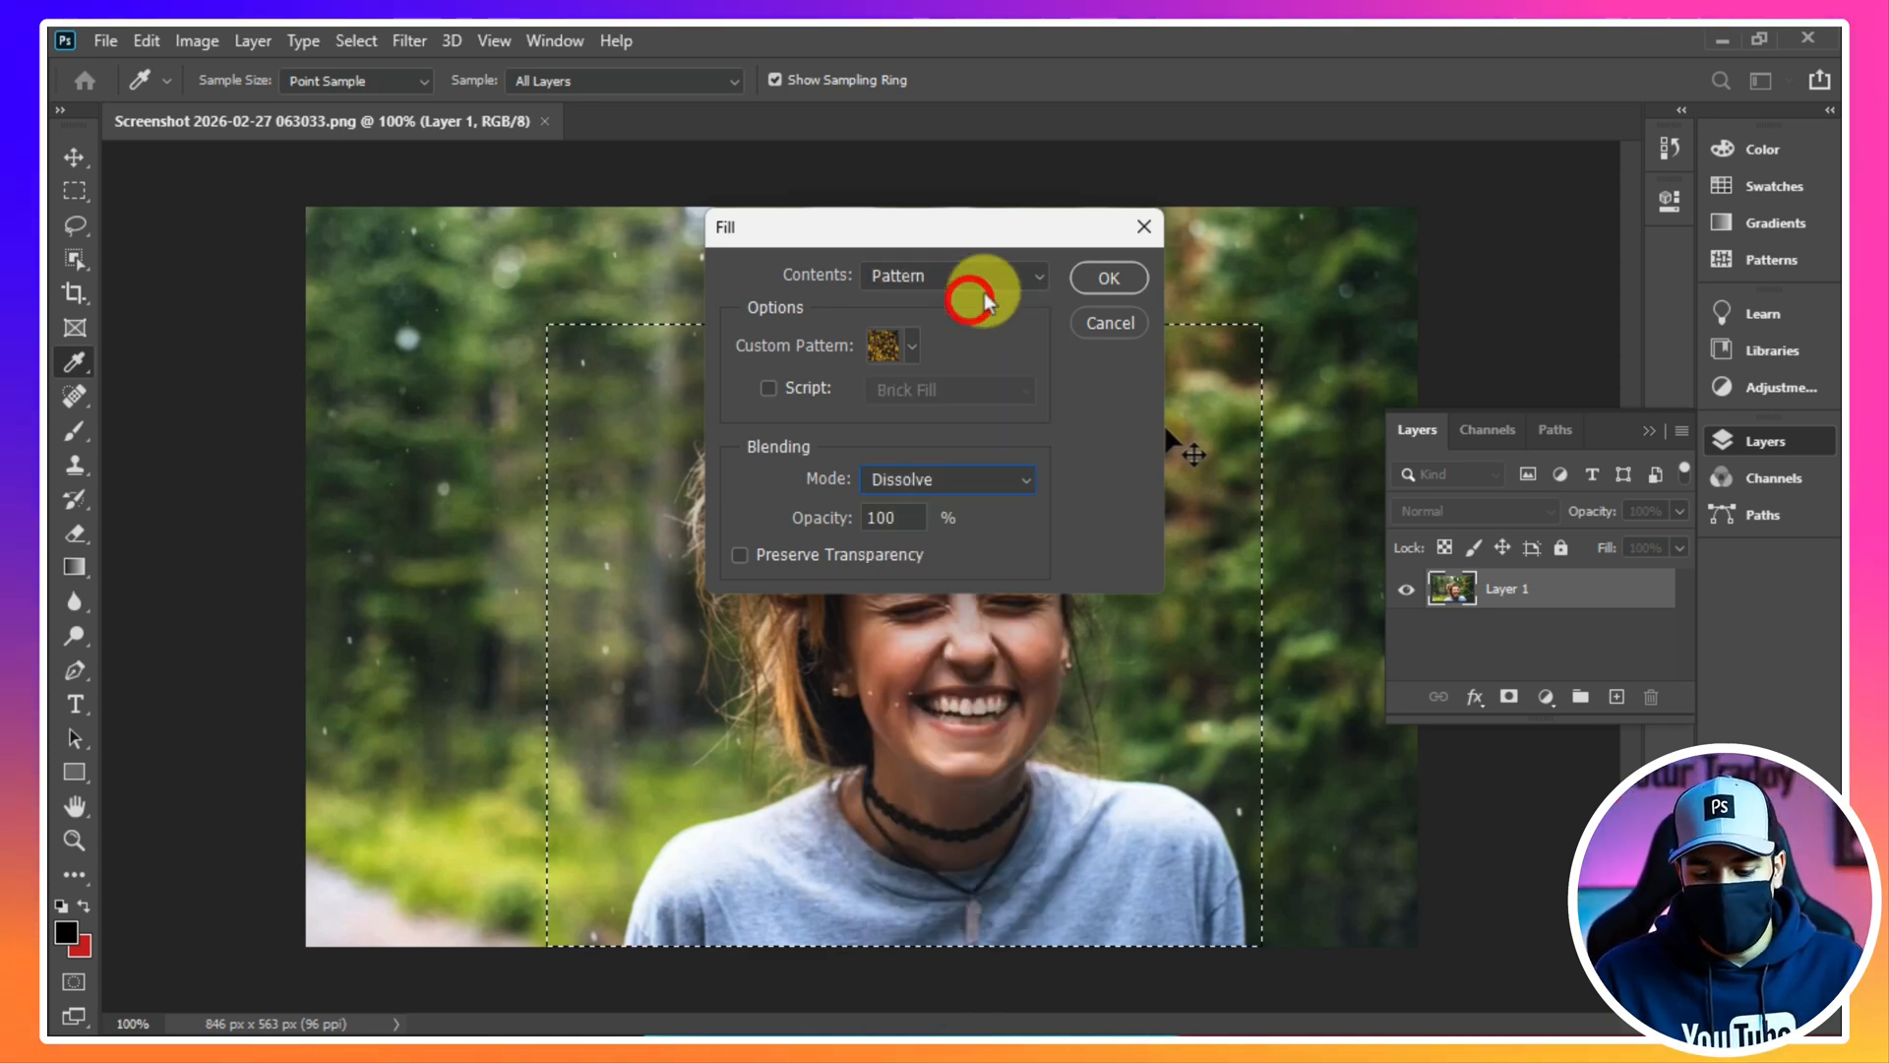
left_click(1103, 278)
key("m")
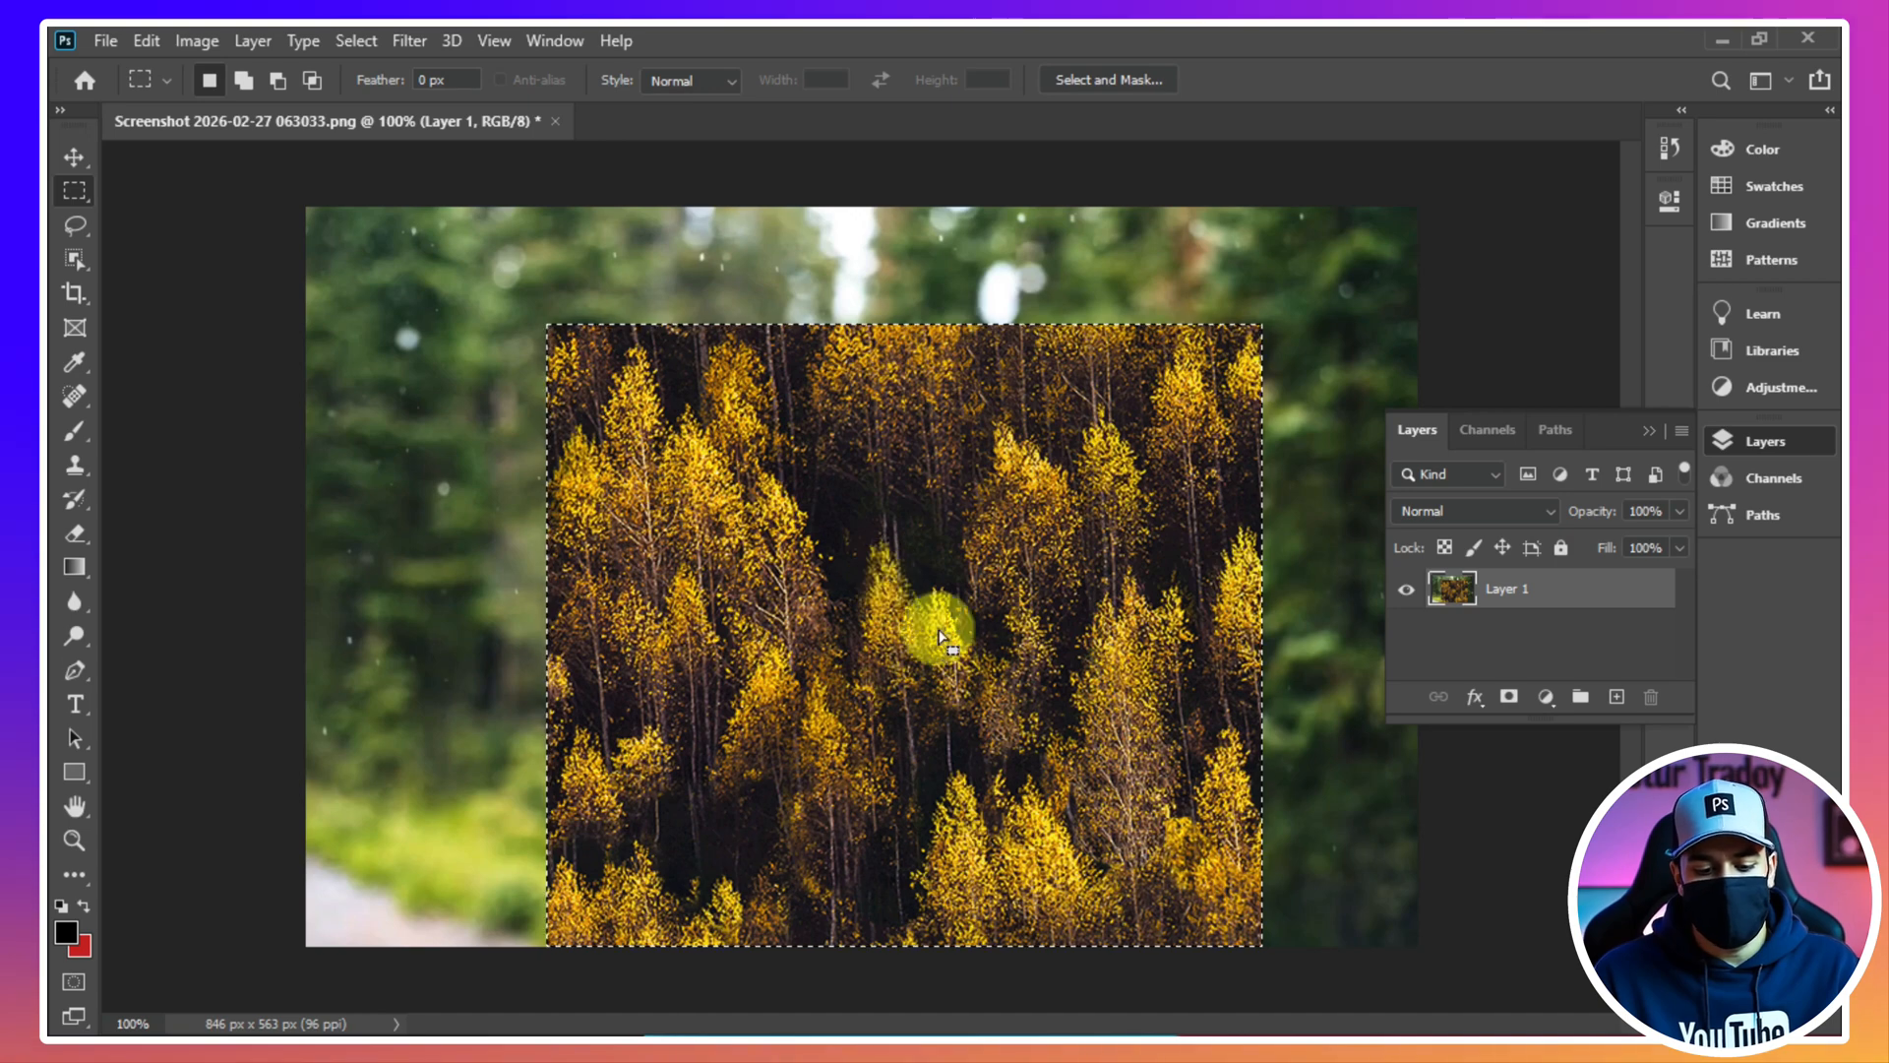
key("ctrl+z")
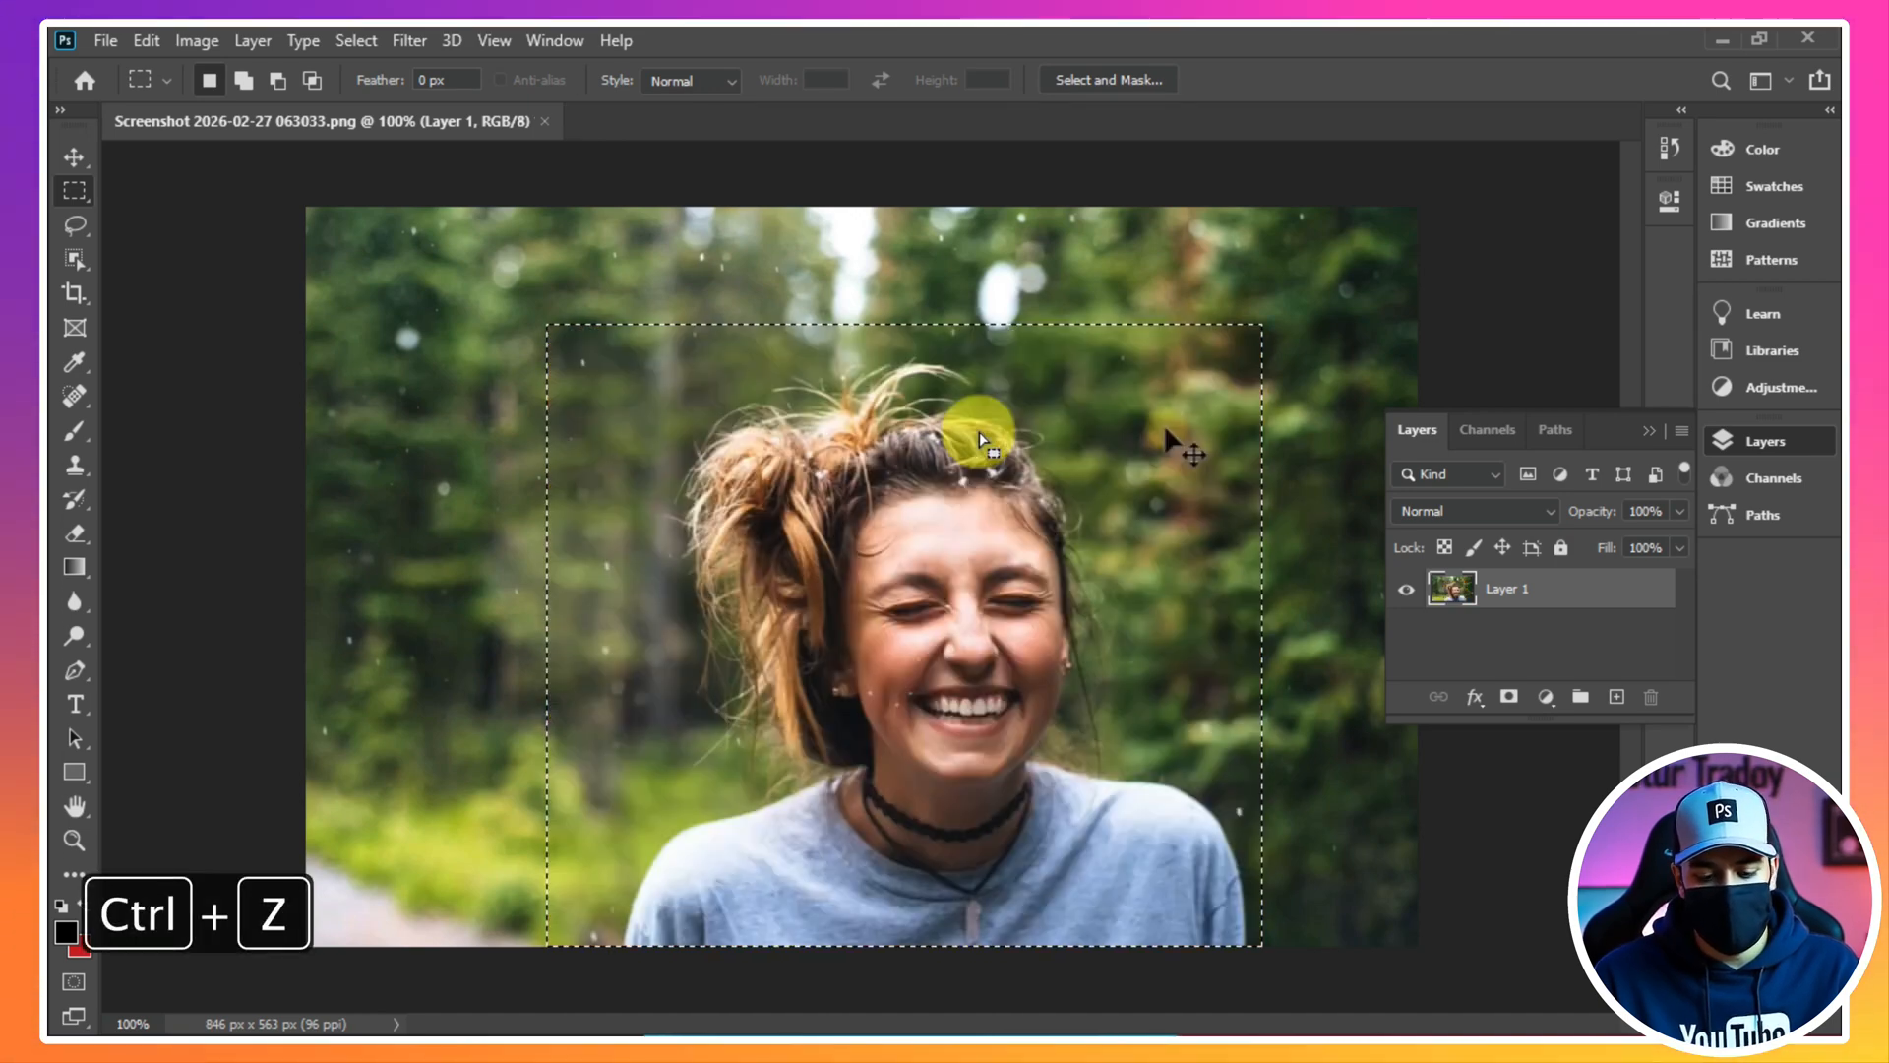
Fill the selection with the yellow tree pattern in Normal mode at 50% opacity and undo the fill
key("shift+F5")
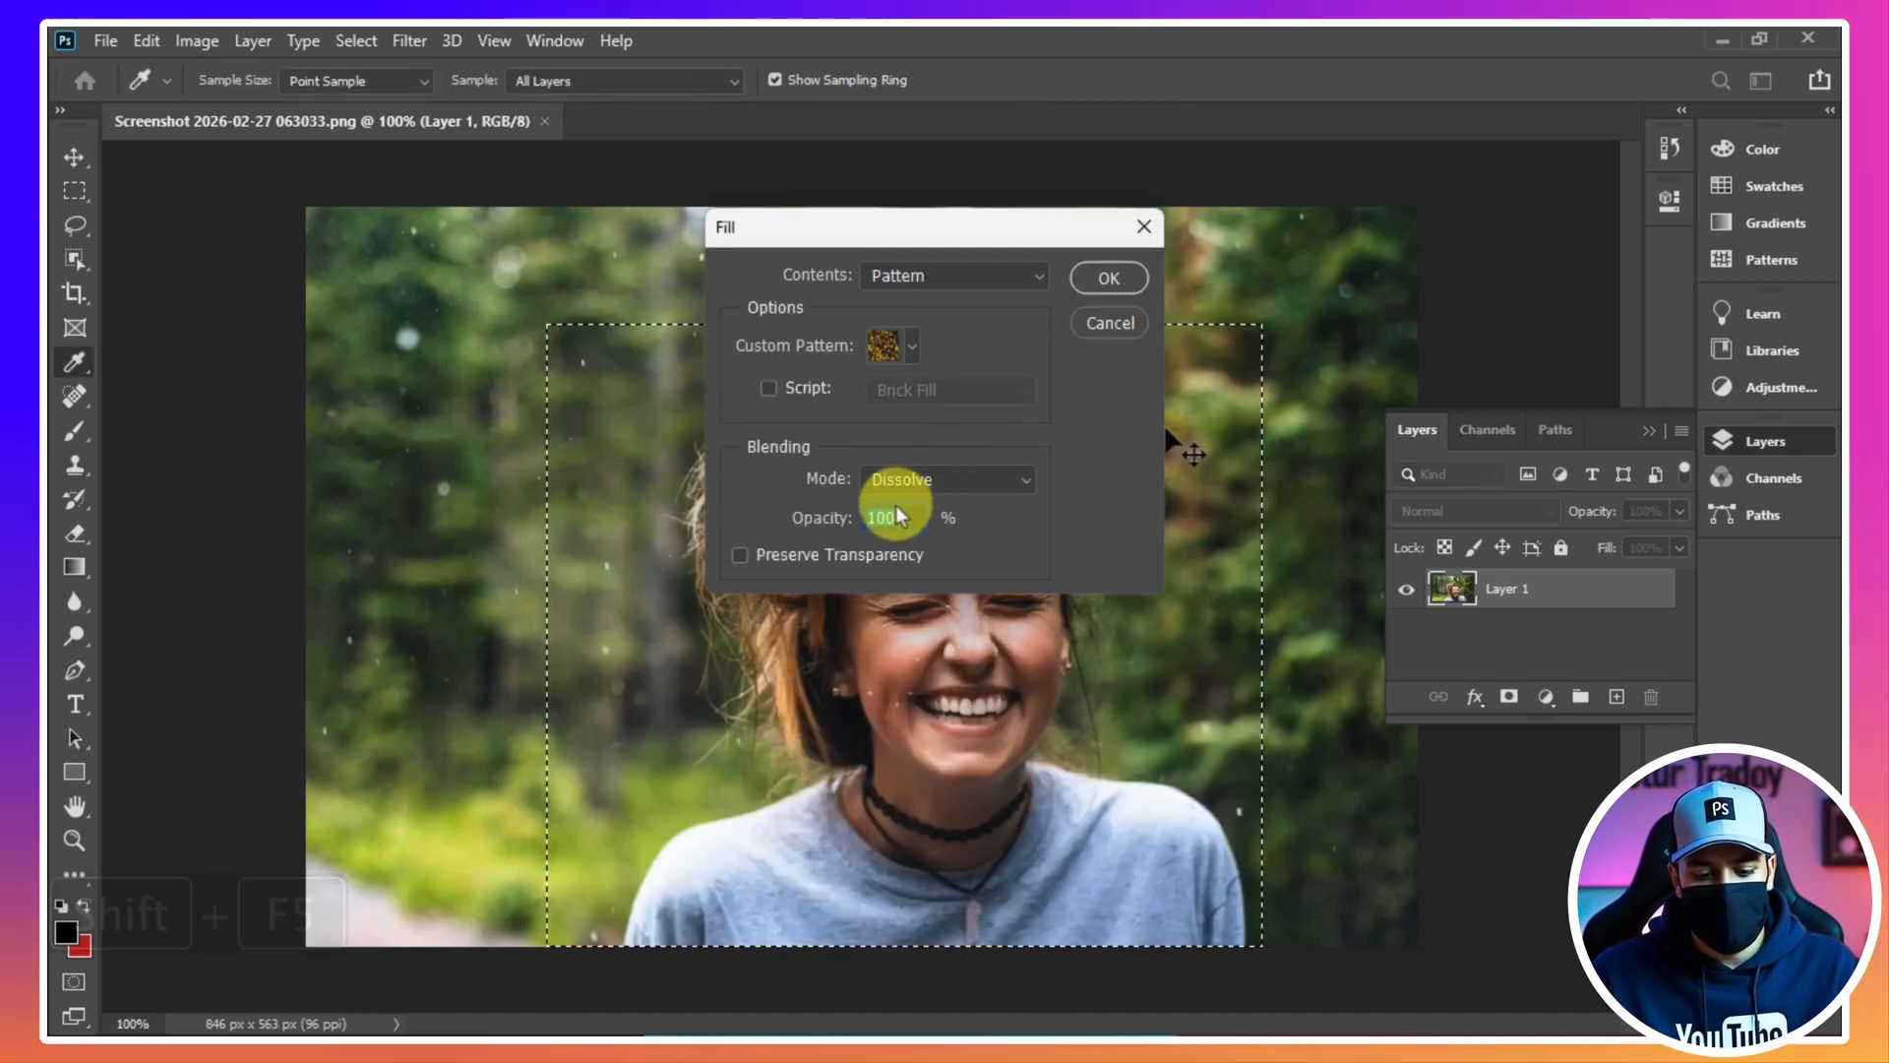
left_click(949, 275)
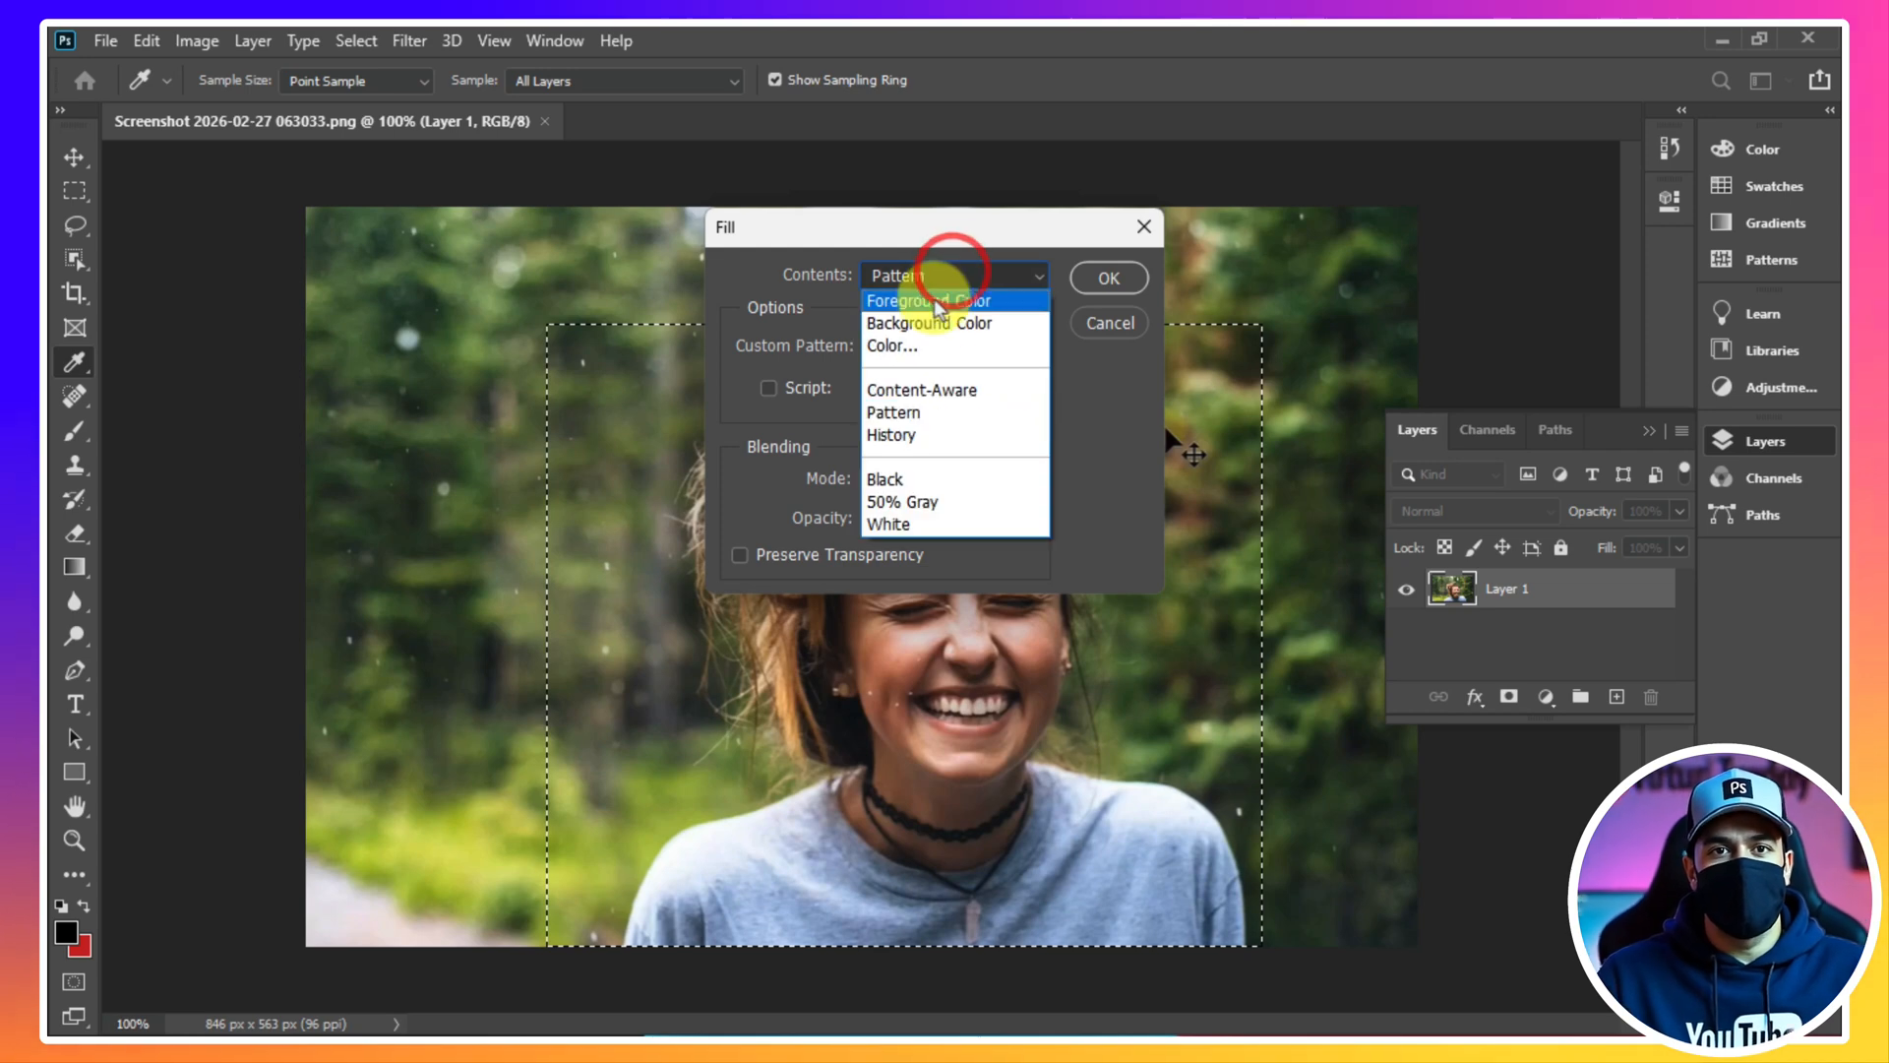
left_click(927, 421)
left_click(916, 478)
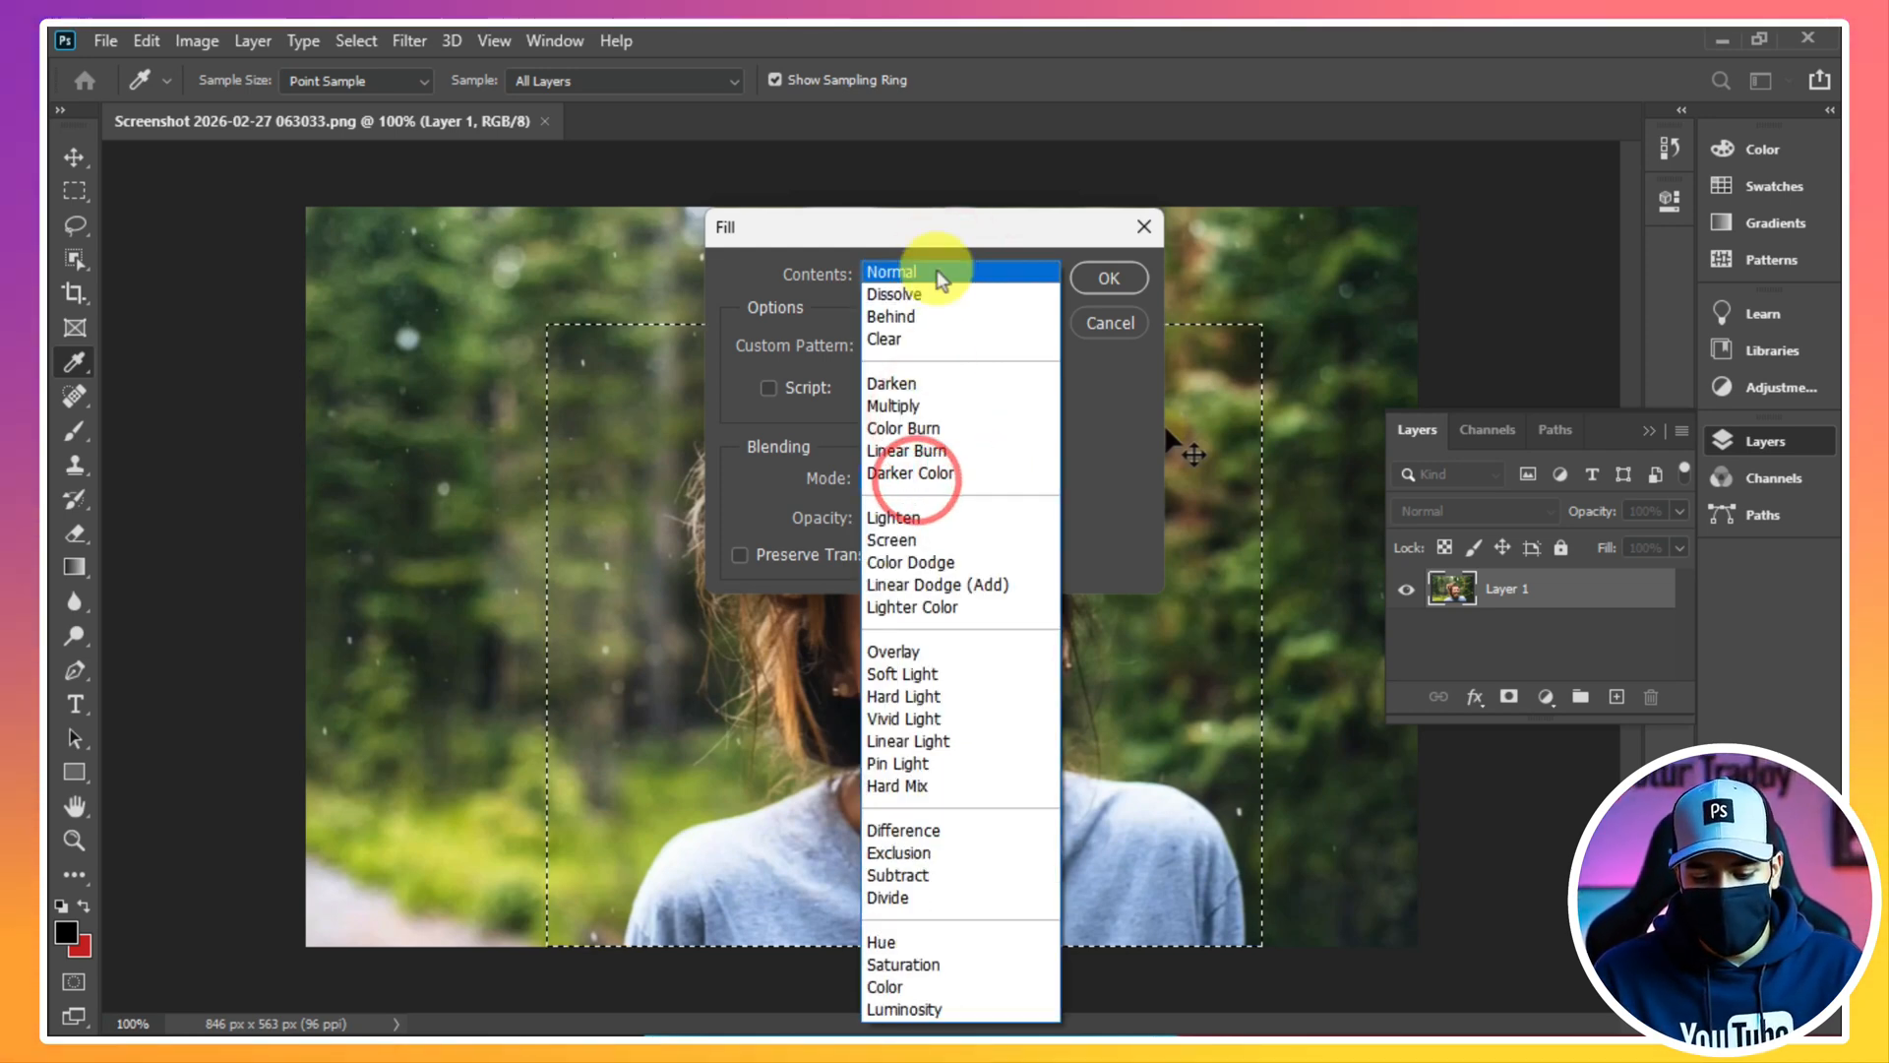
left_click(938, 275)
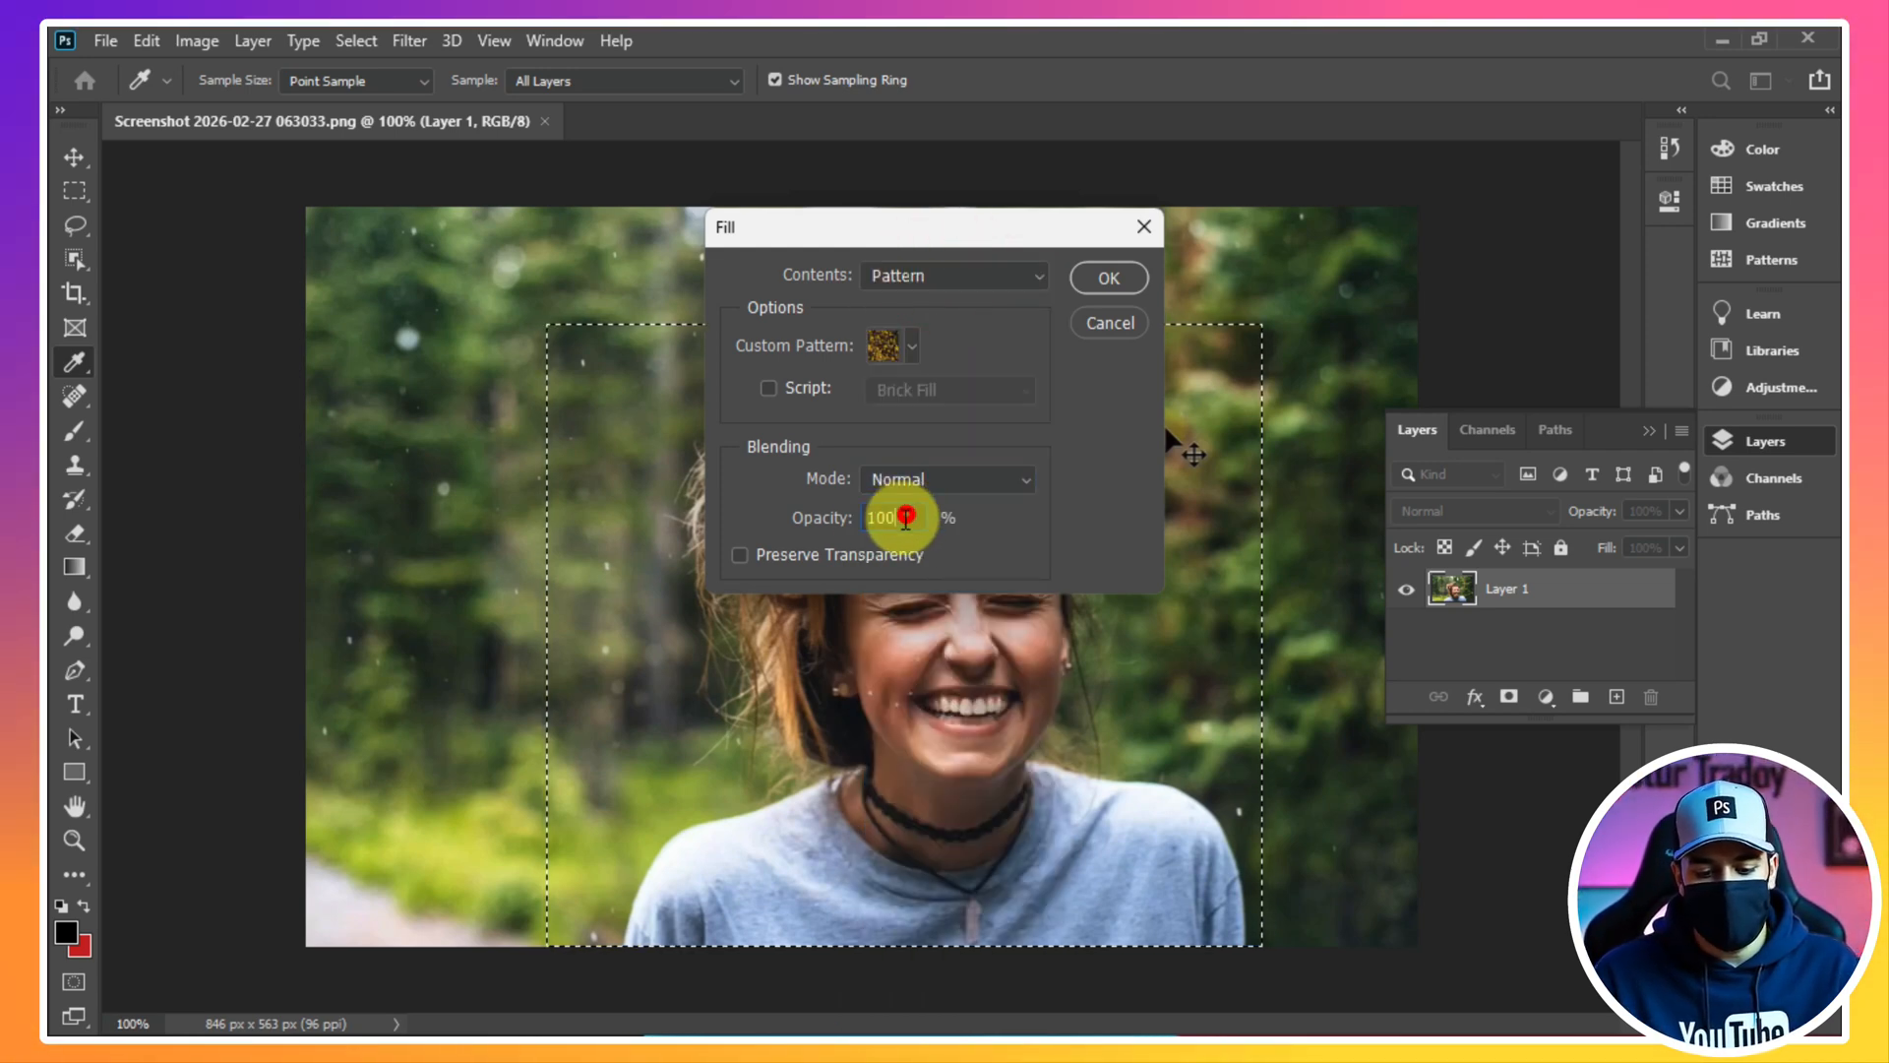
double_click(897, 517)
type("50")
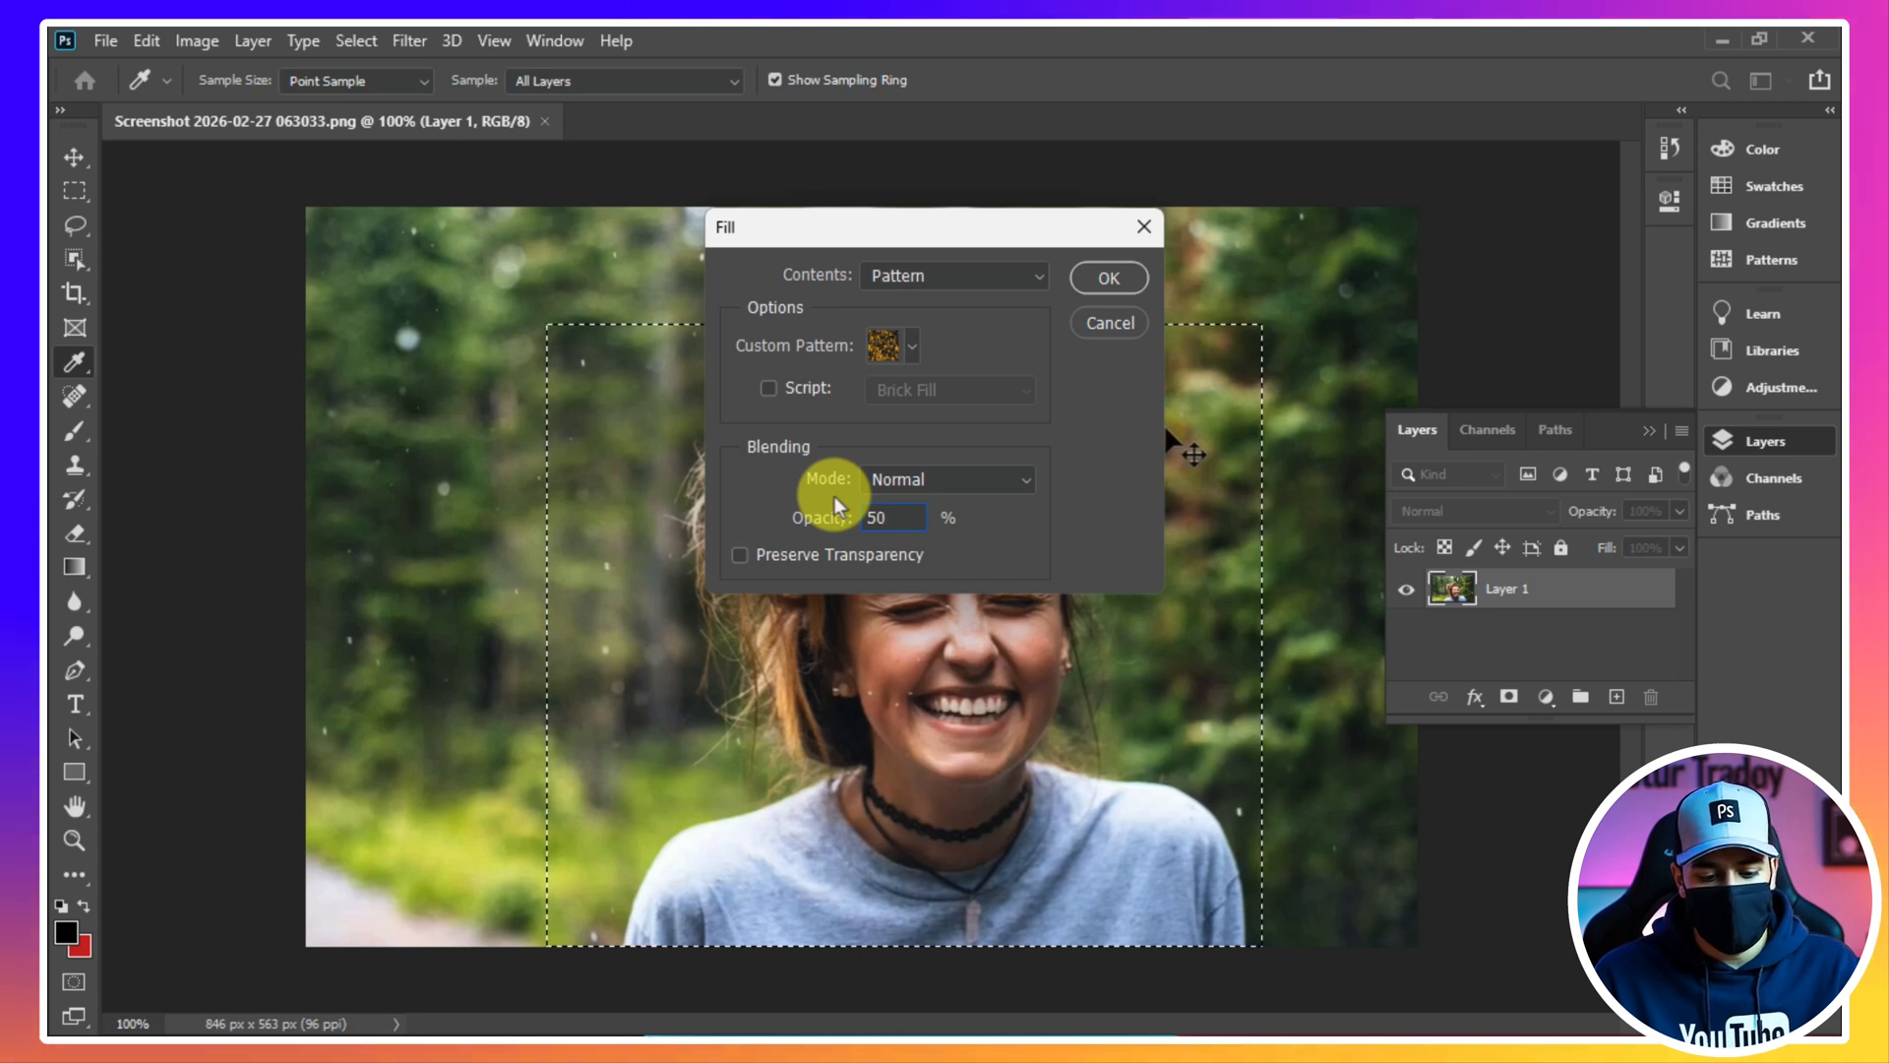
left_click(1094, 287)
key("m")
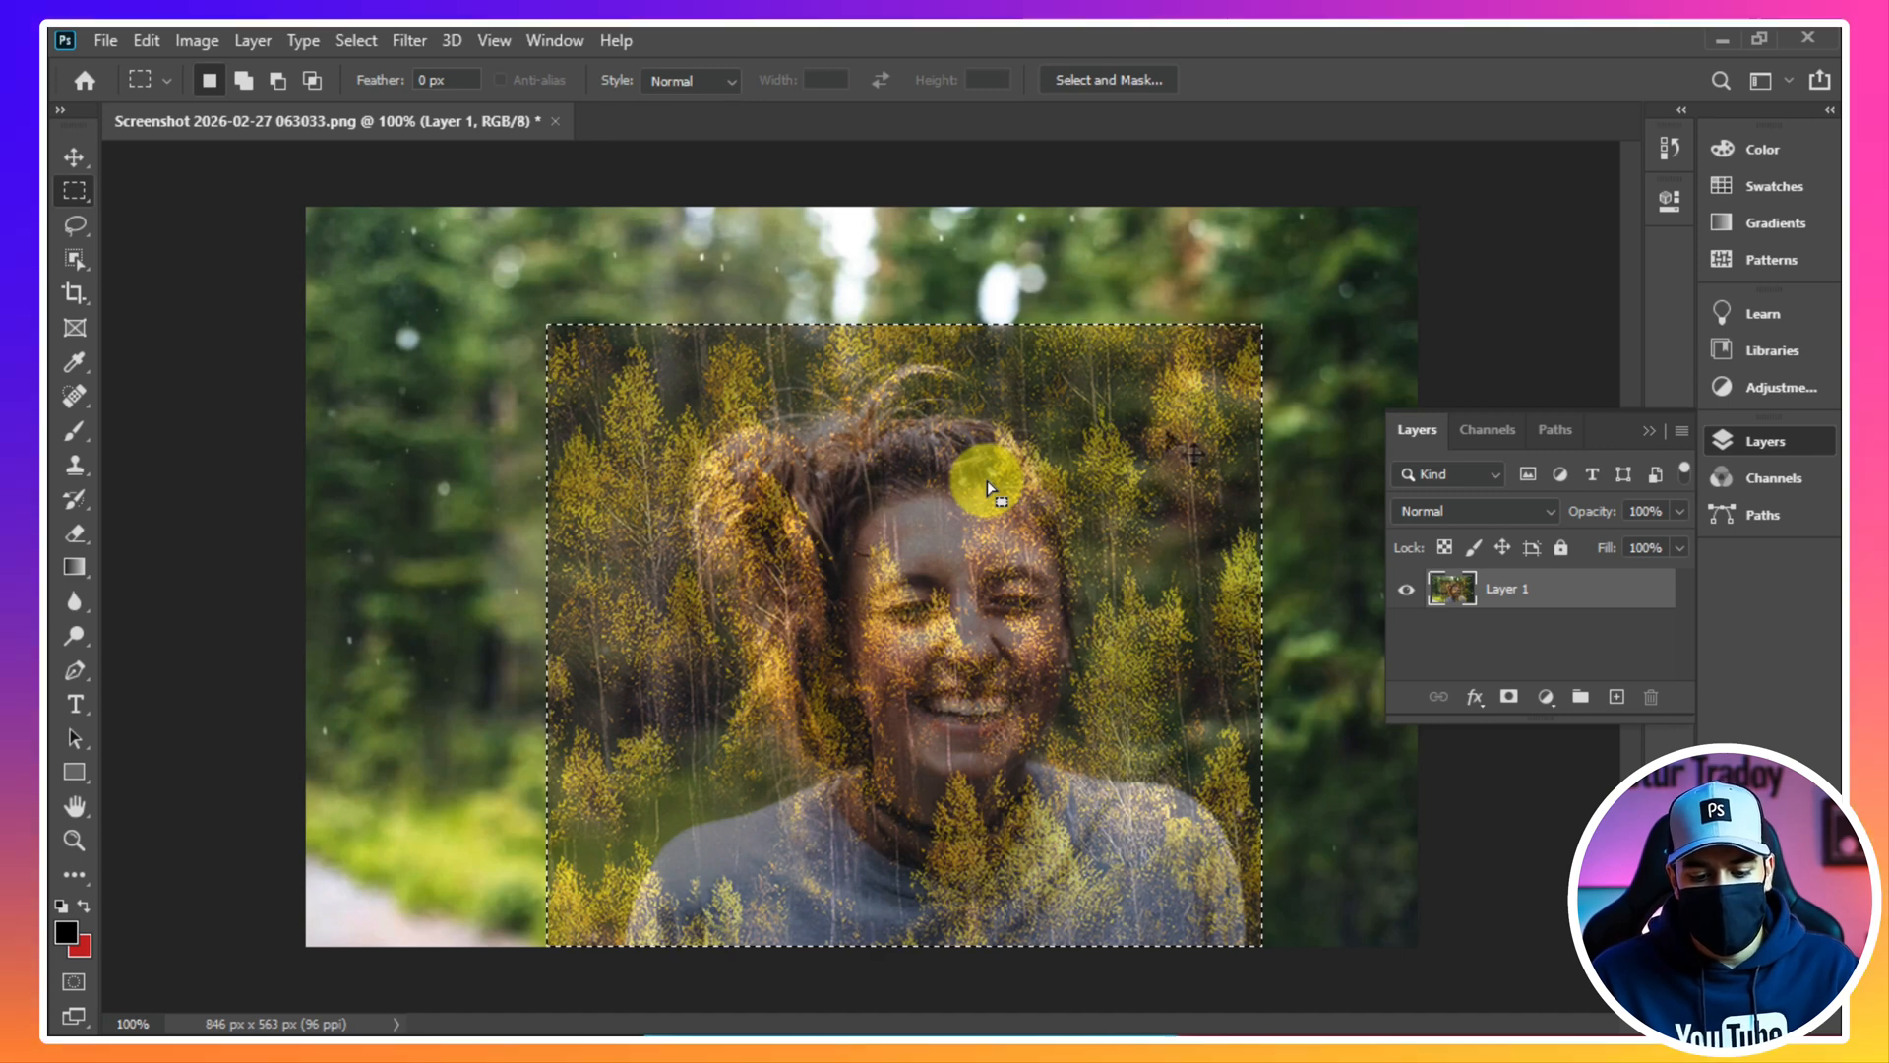
key("ctrl+z")
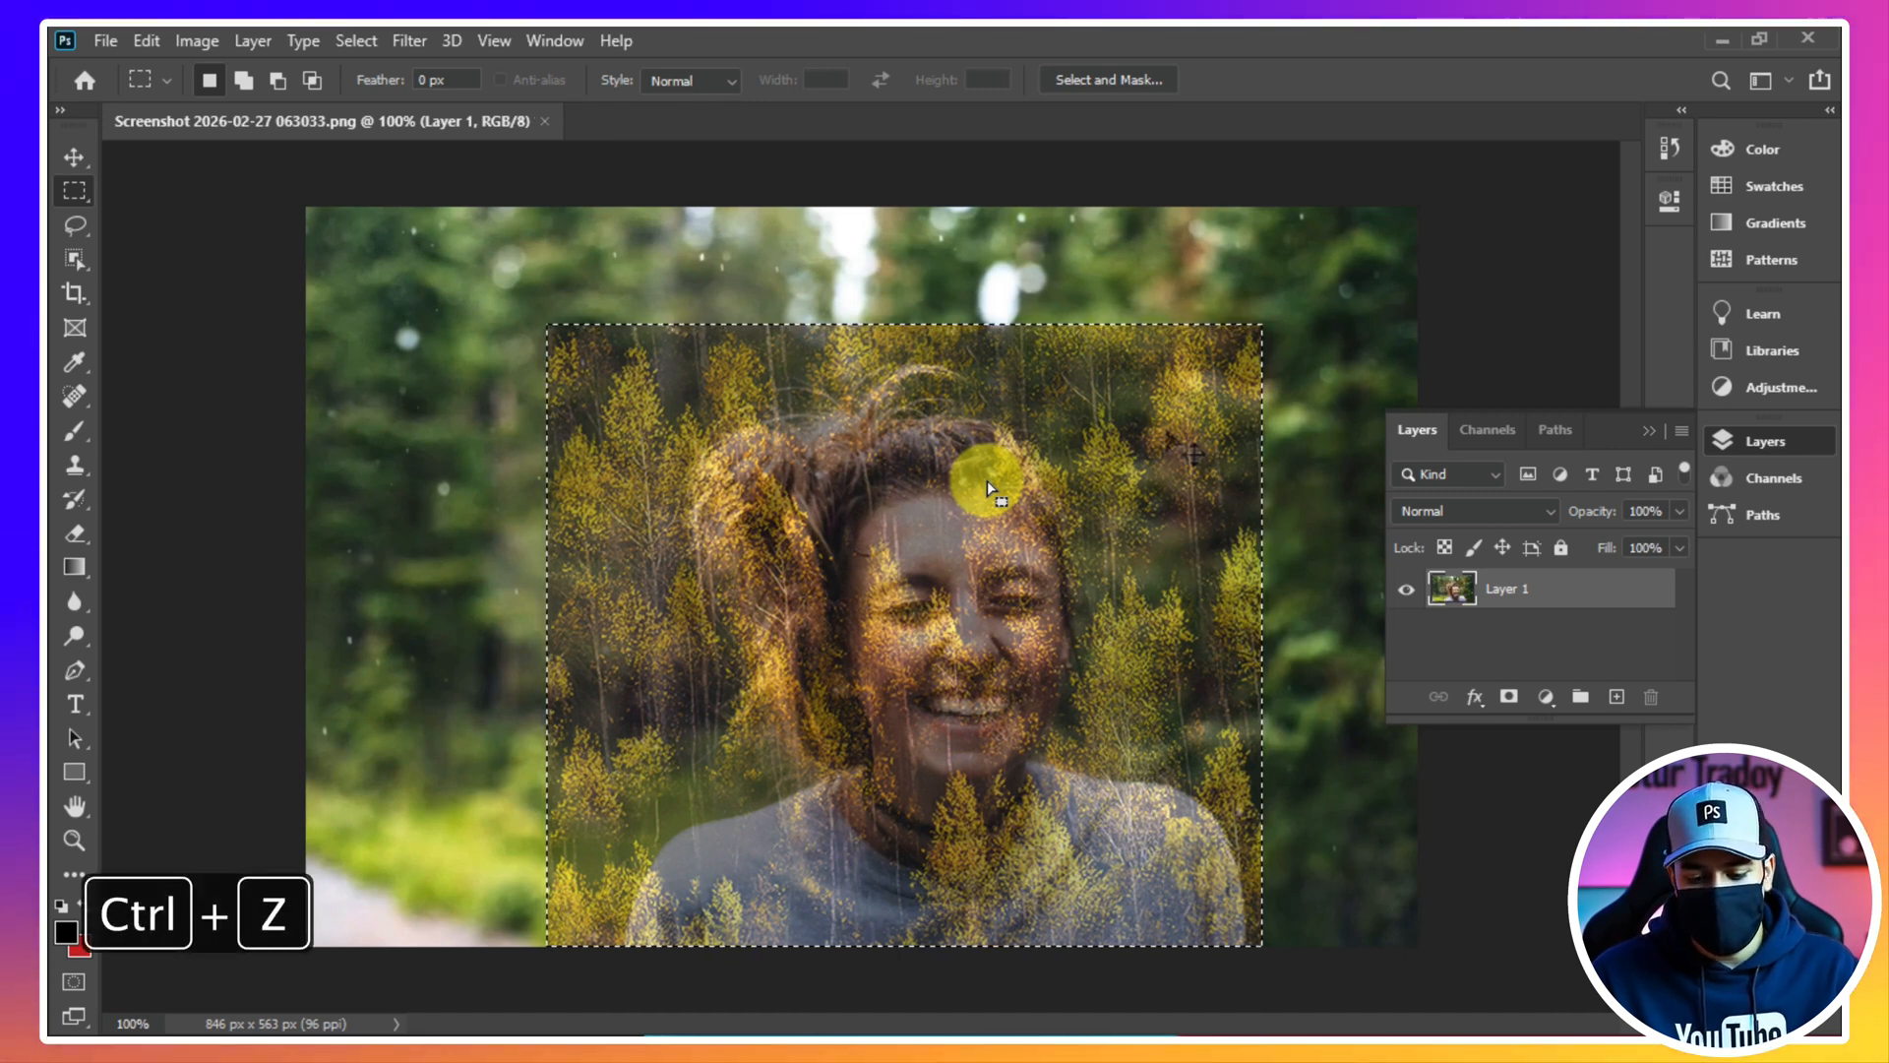
Fill the rectangular selection on Layer 1 with History contents in Normal mode at 100% opacity
key("shift+F5")
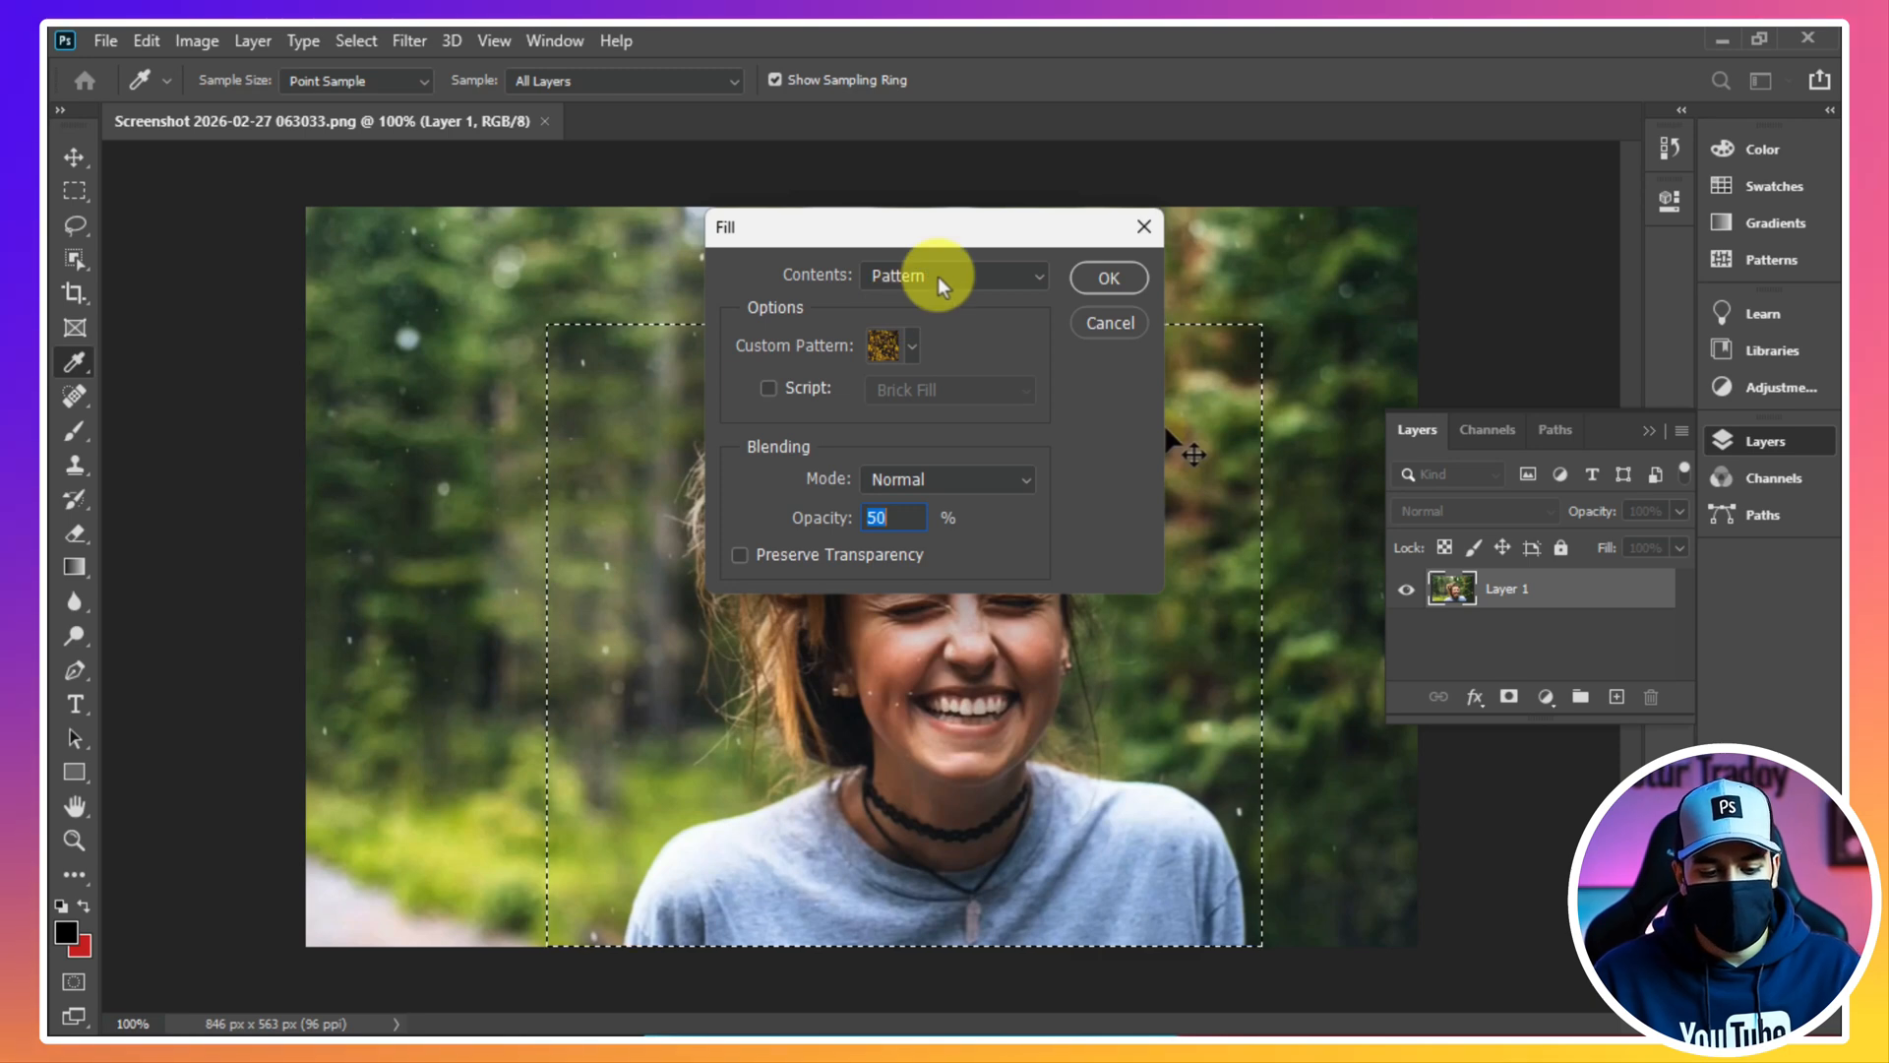
left_click(937, 275)
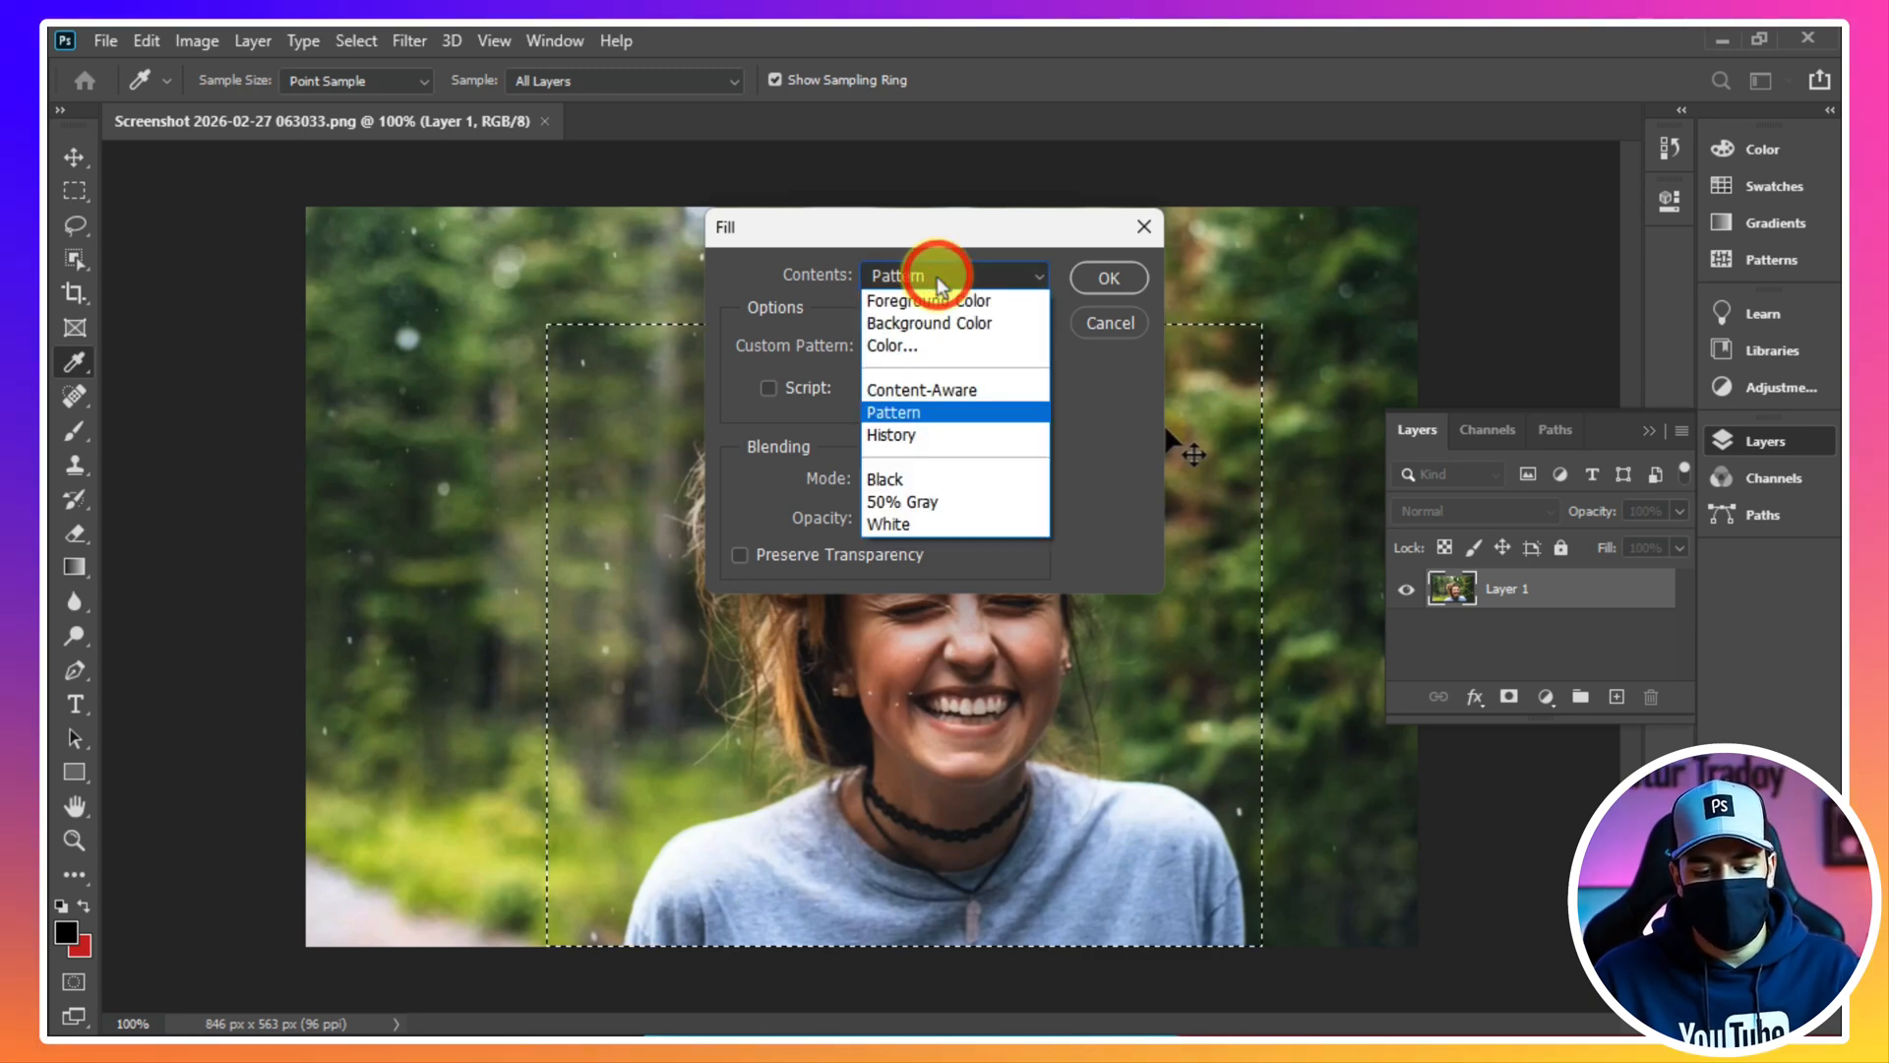
left_click(887, 442)
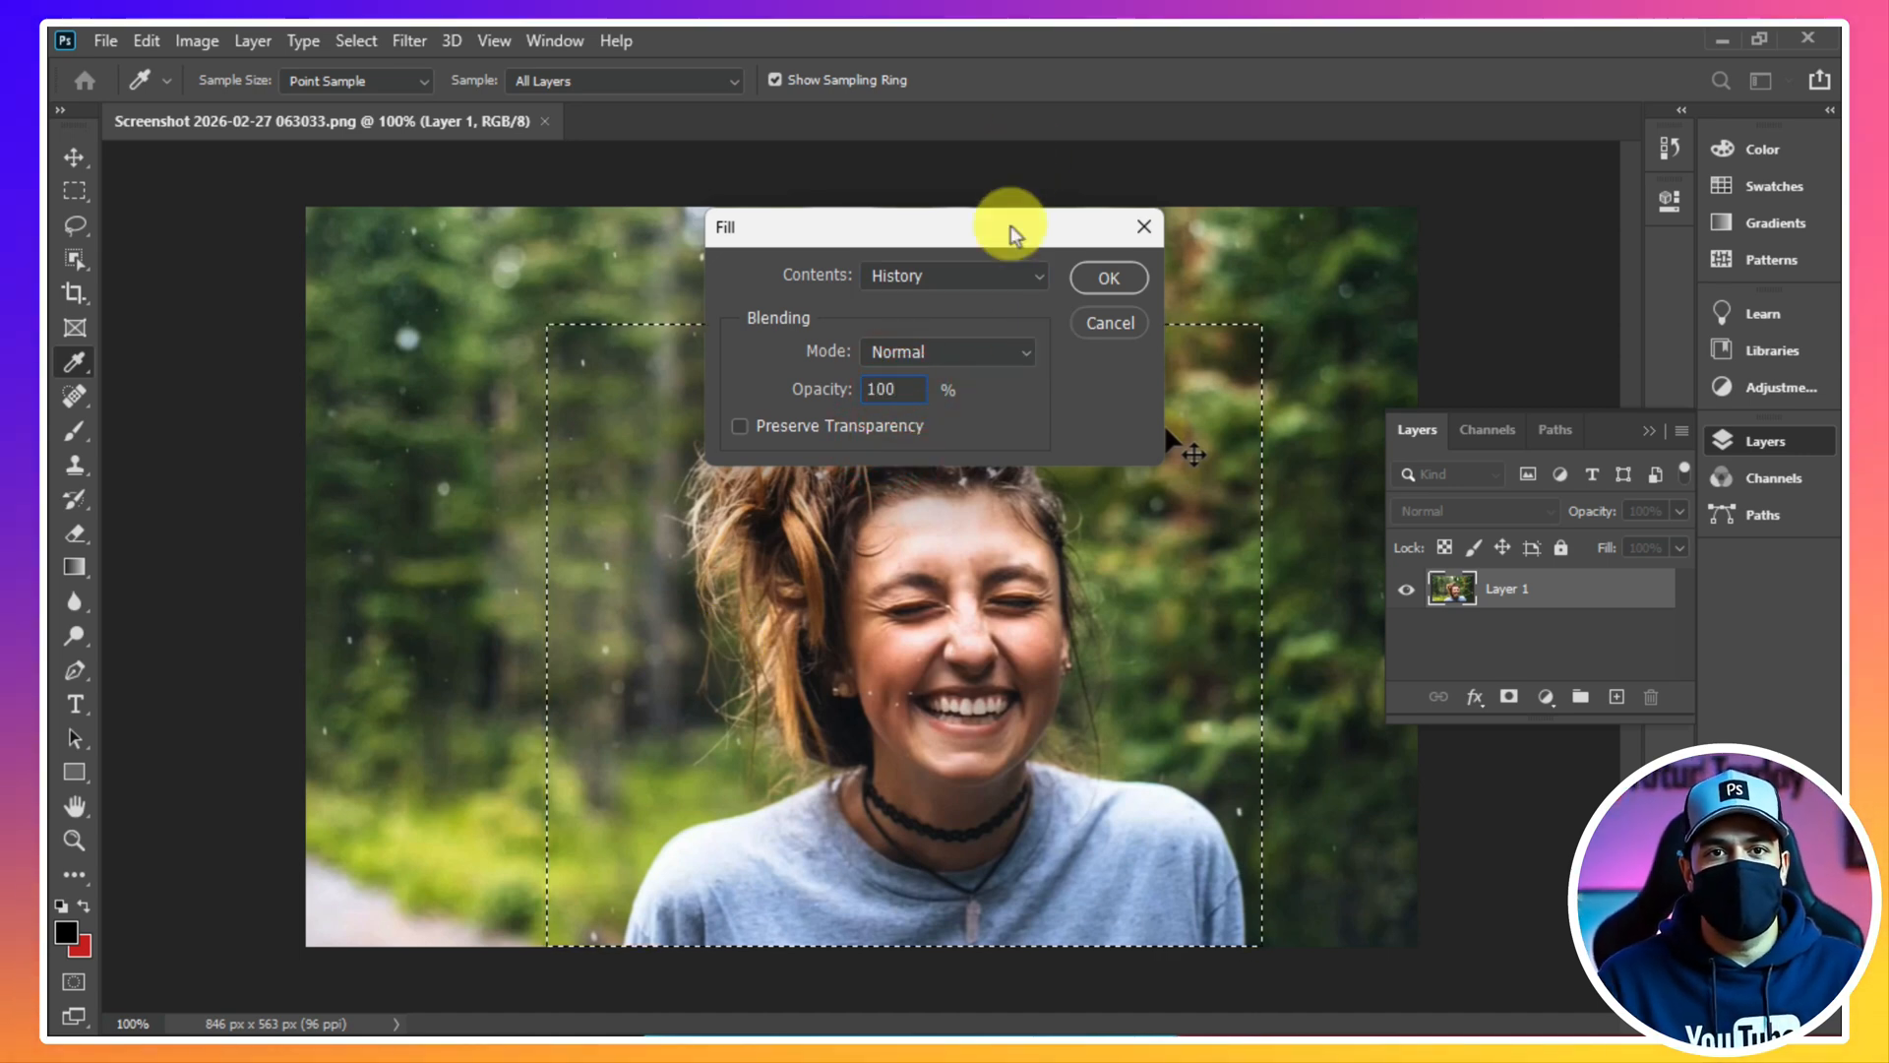
left_click(1108, 282)
key("m")
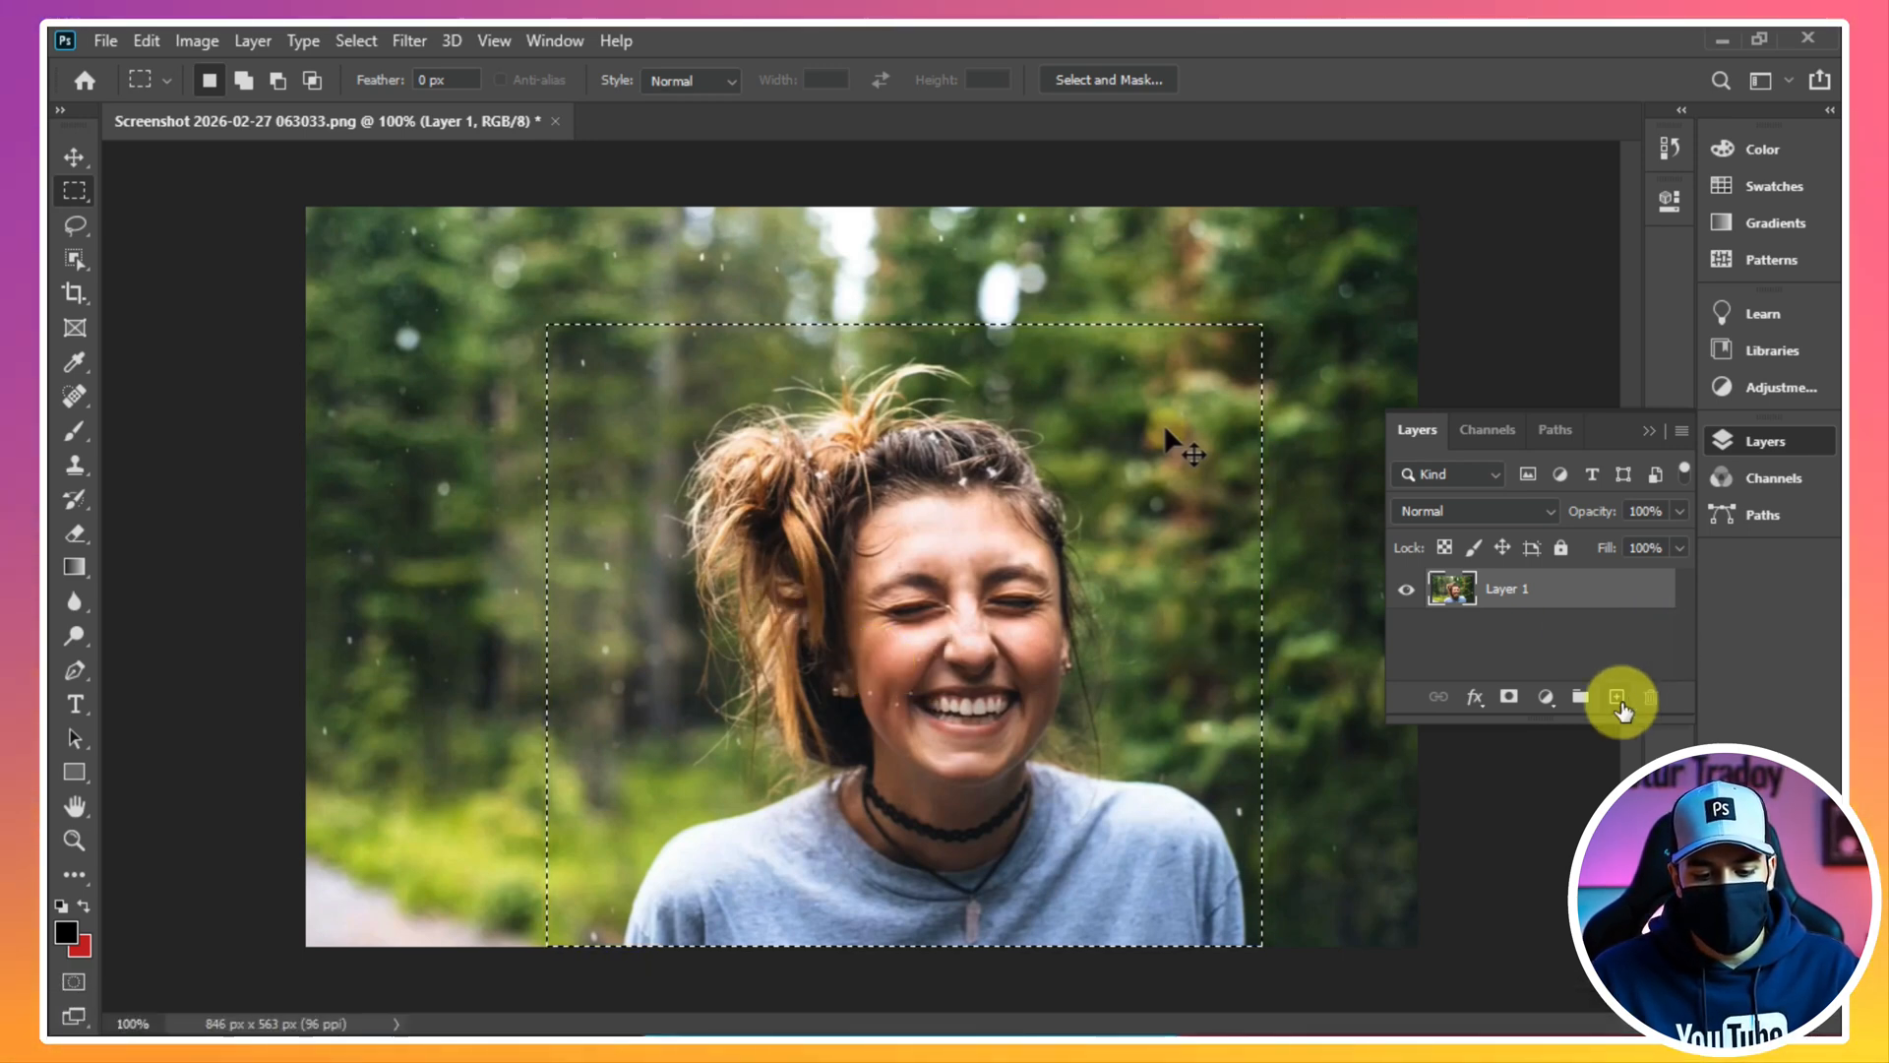
Add a new layer above the photo and fill its selected area with History contents in Normal mode at 100% opacity
left_click(1619, 700)
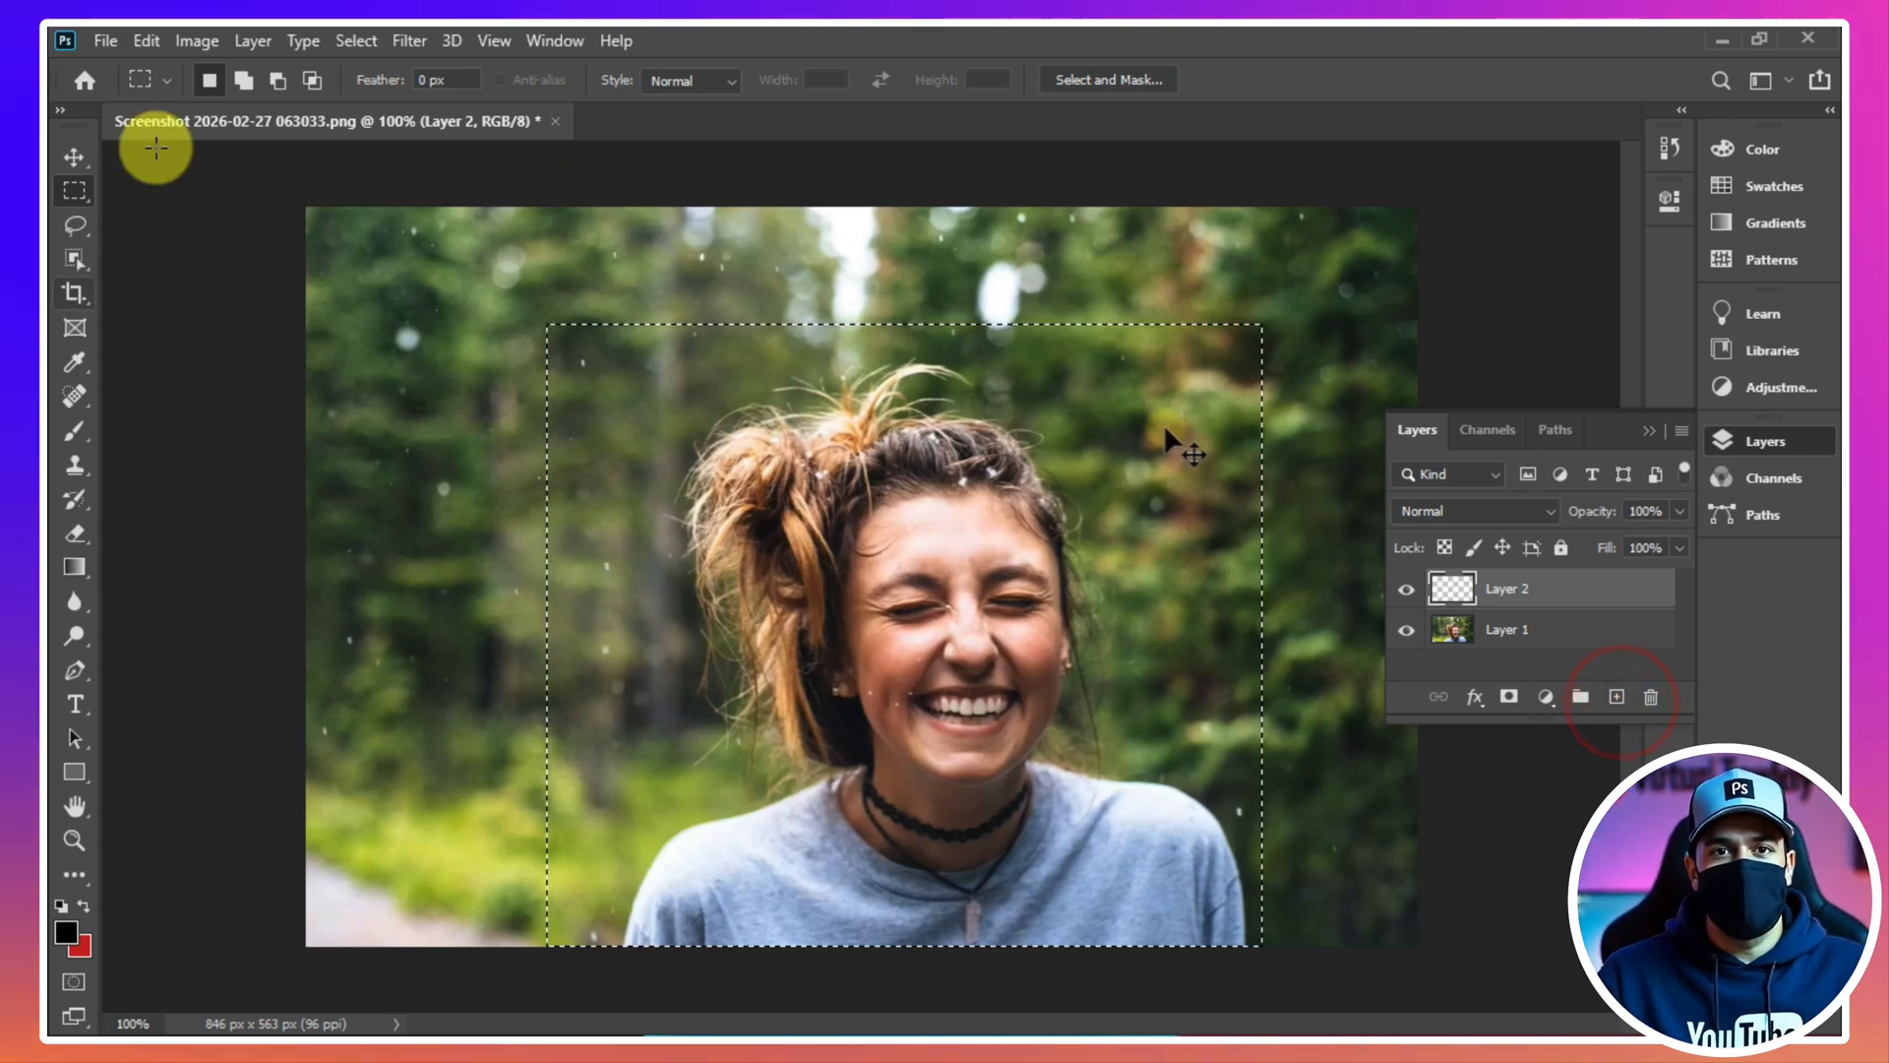
key("shift+F5")
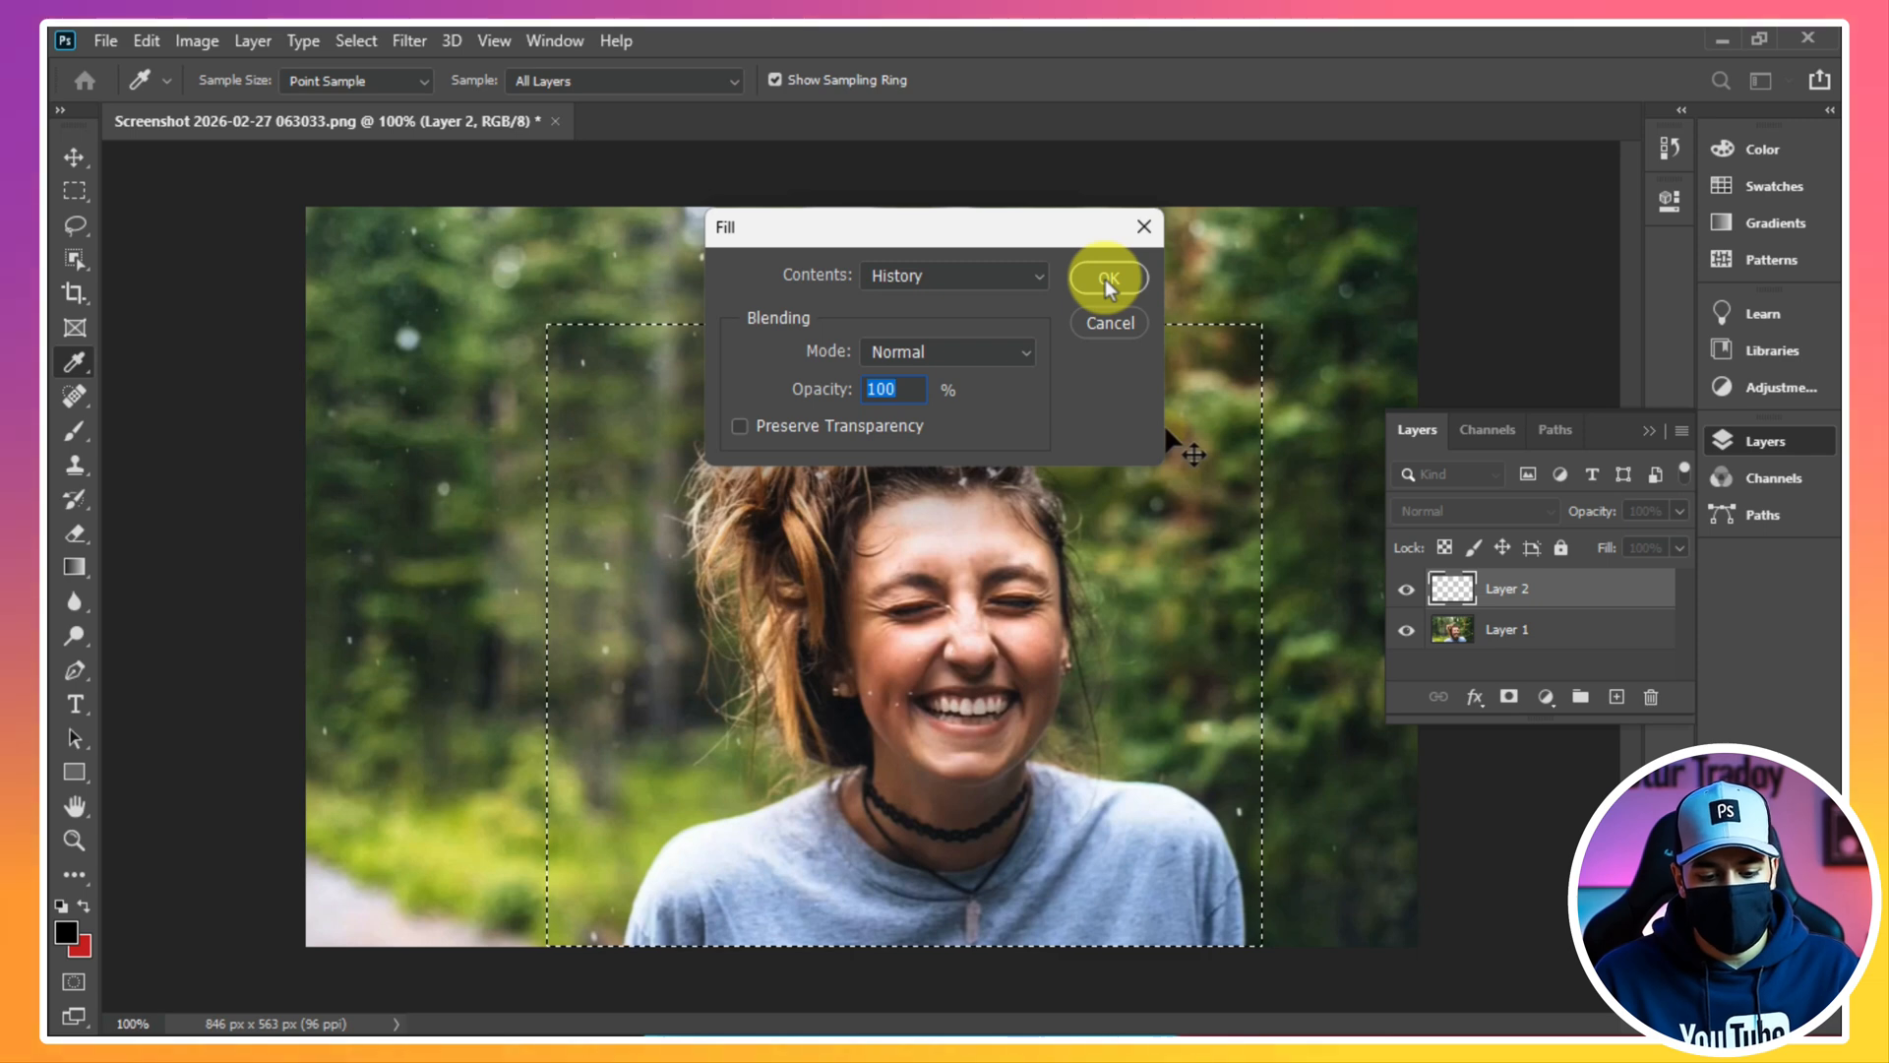
left_click(1106, 279)
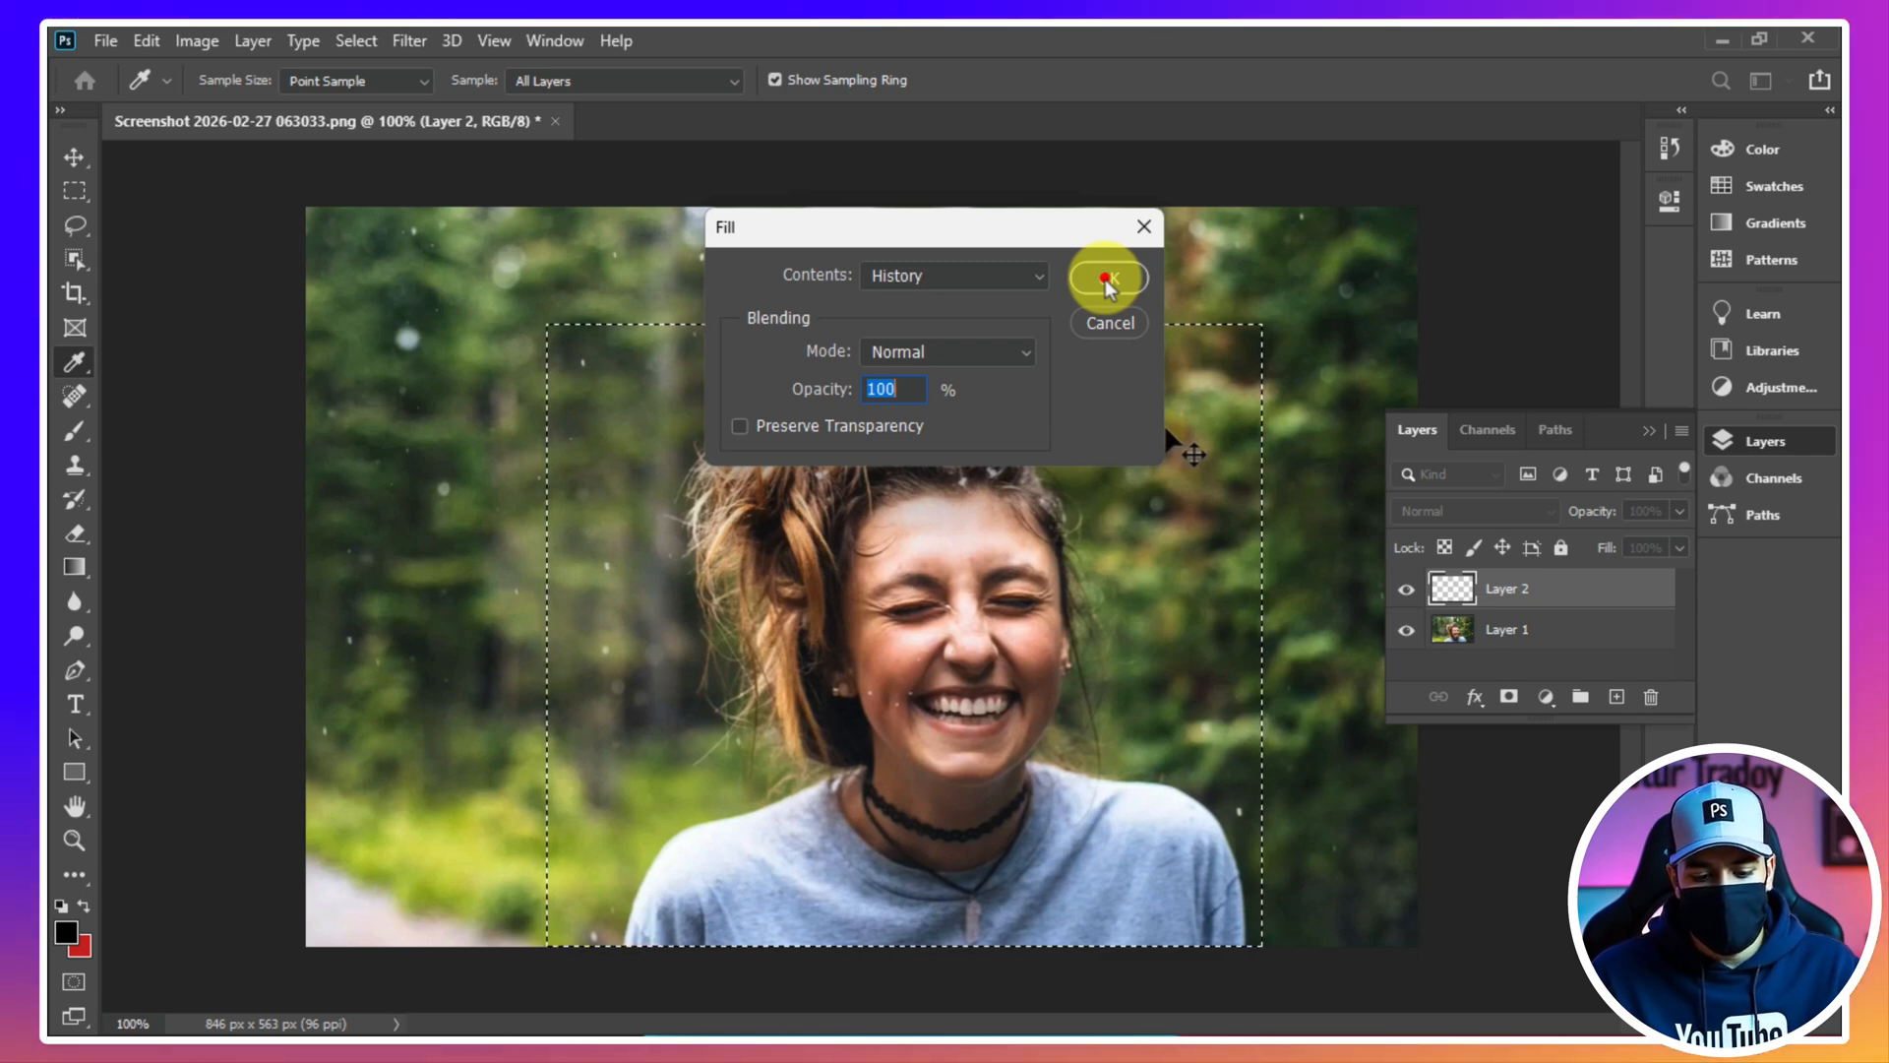
key("m")
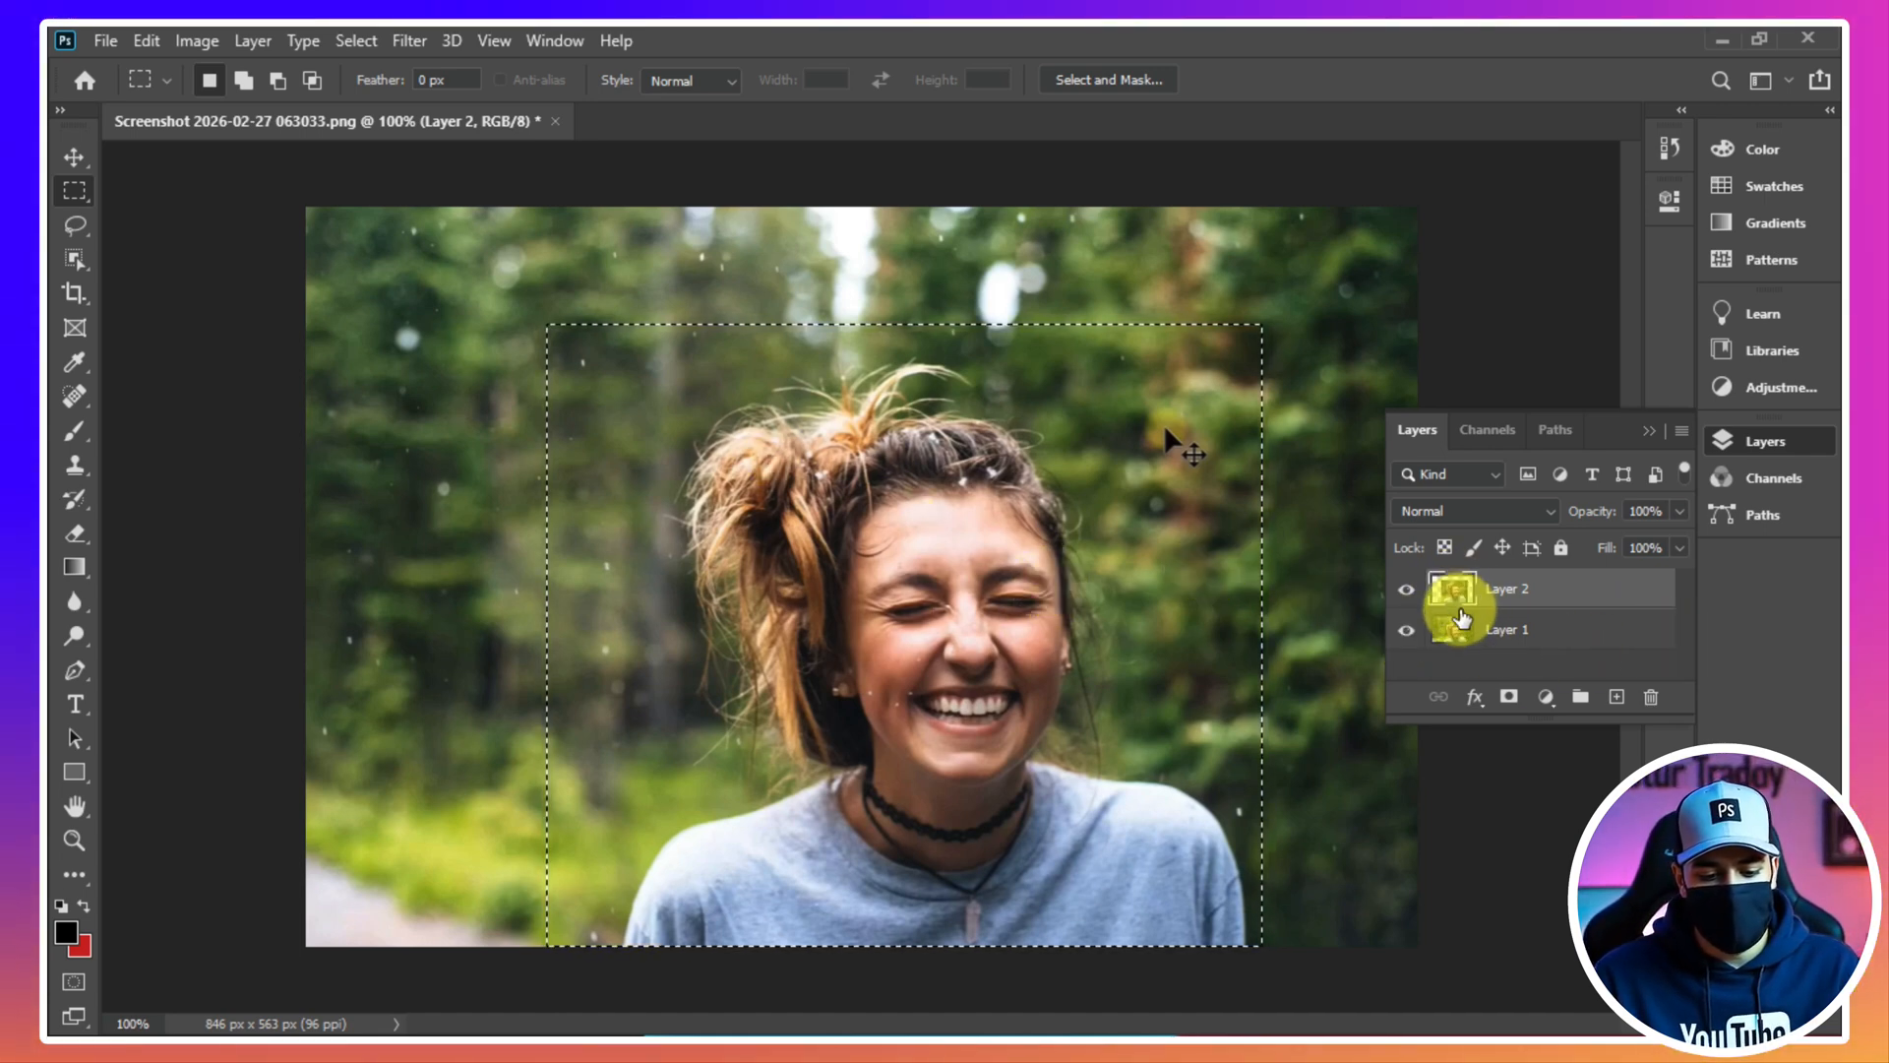
Hide Layer 1 briefly to inspect the history fill on its own, and delete Layer 2 once Layer 1 is shown again
left_click(1407, 633)
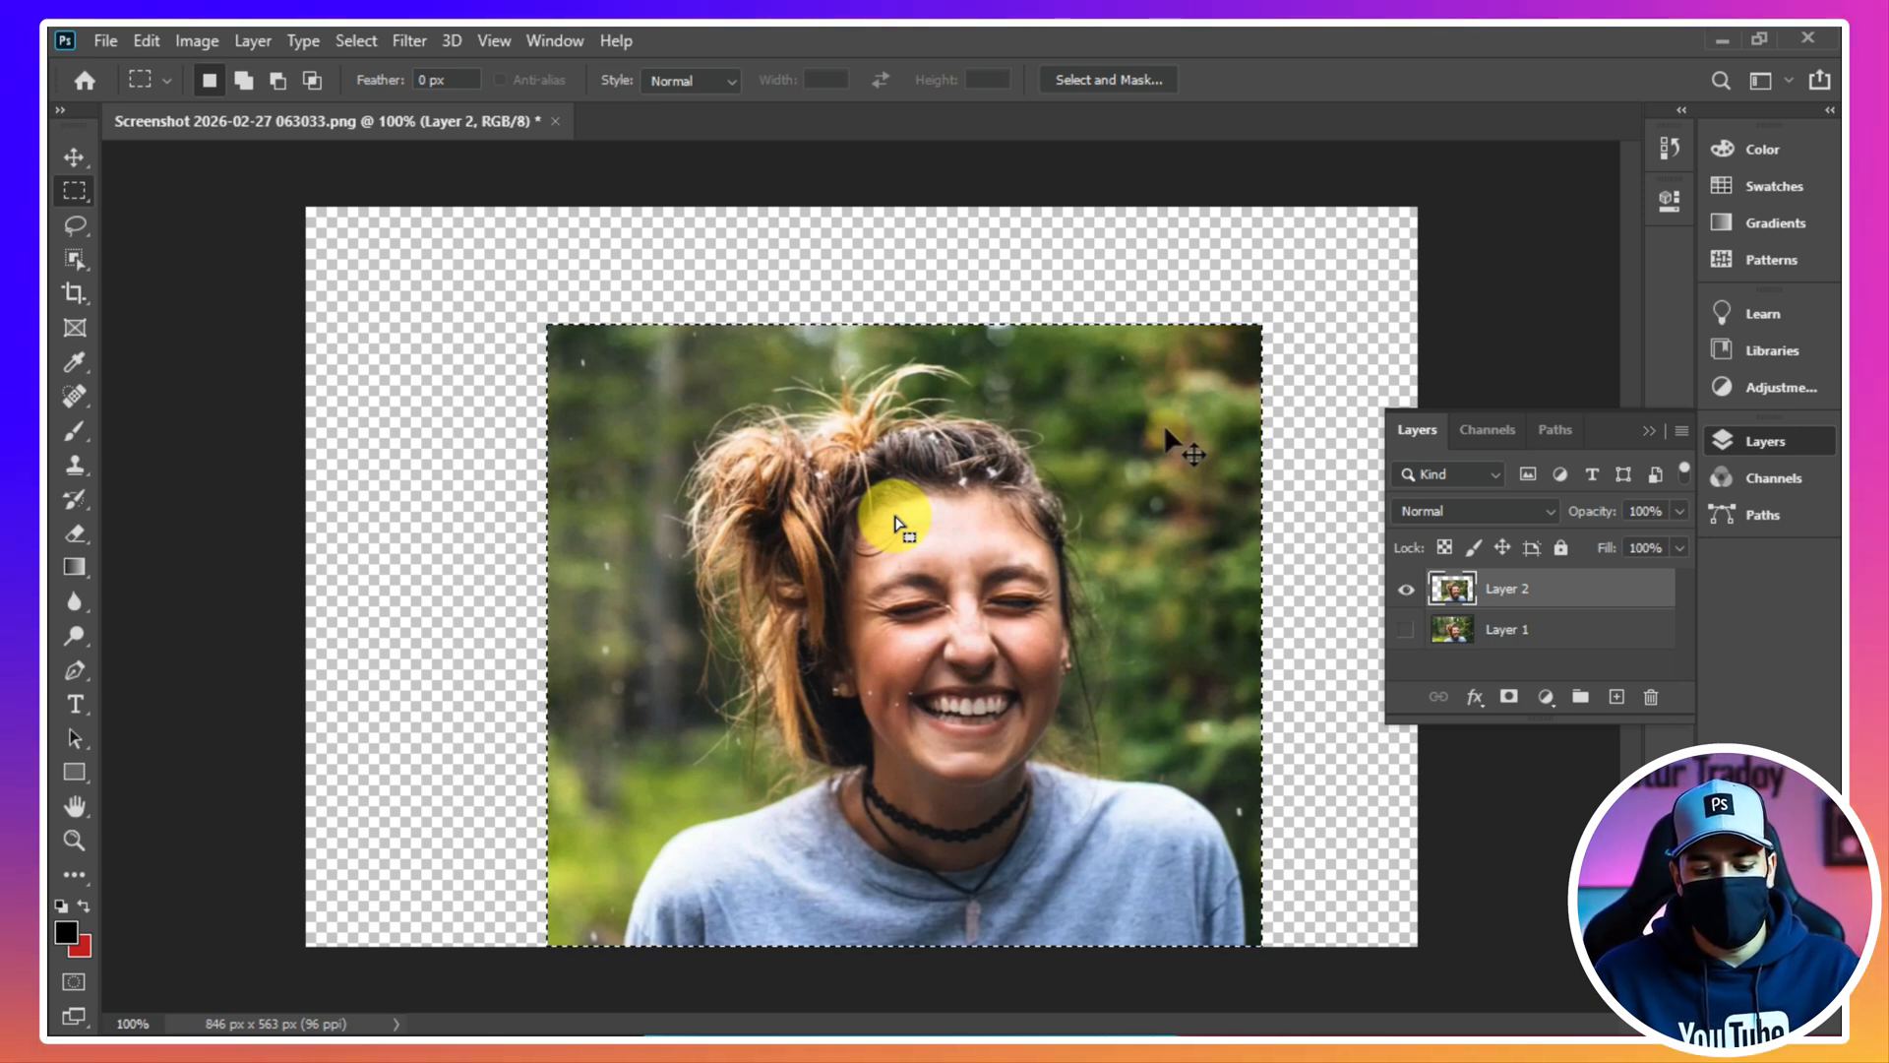
key("F9")
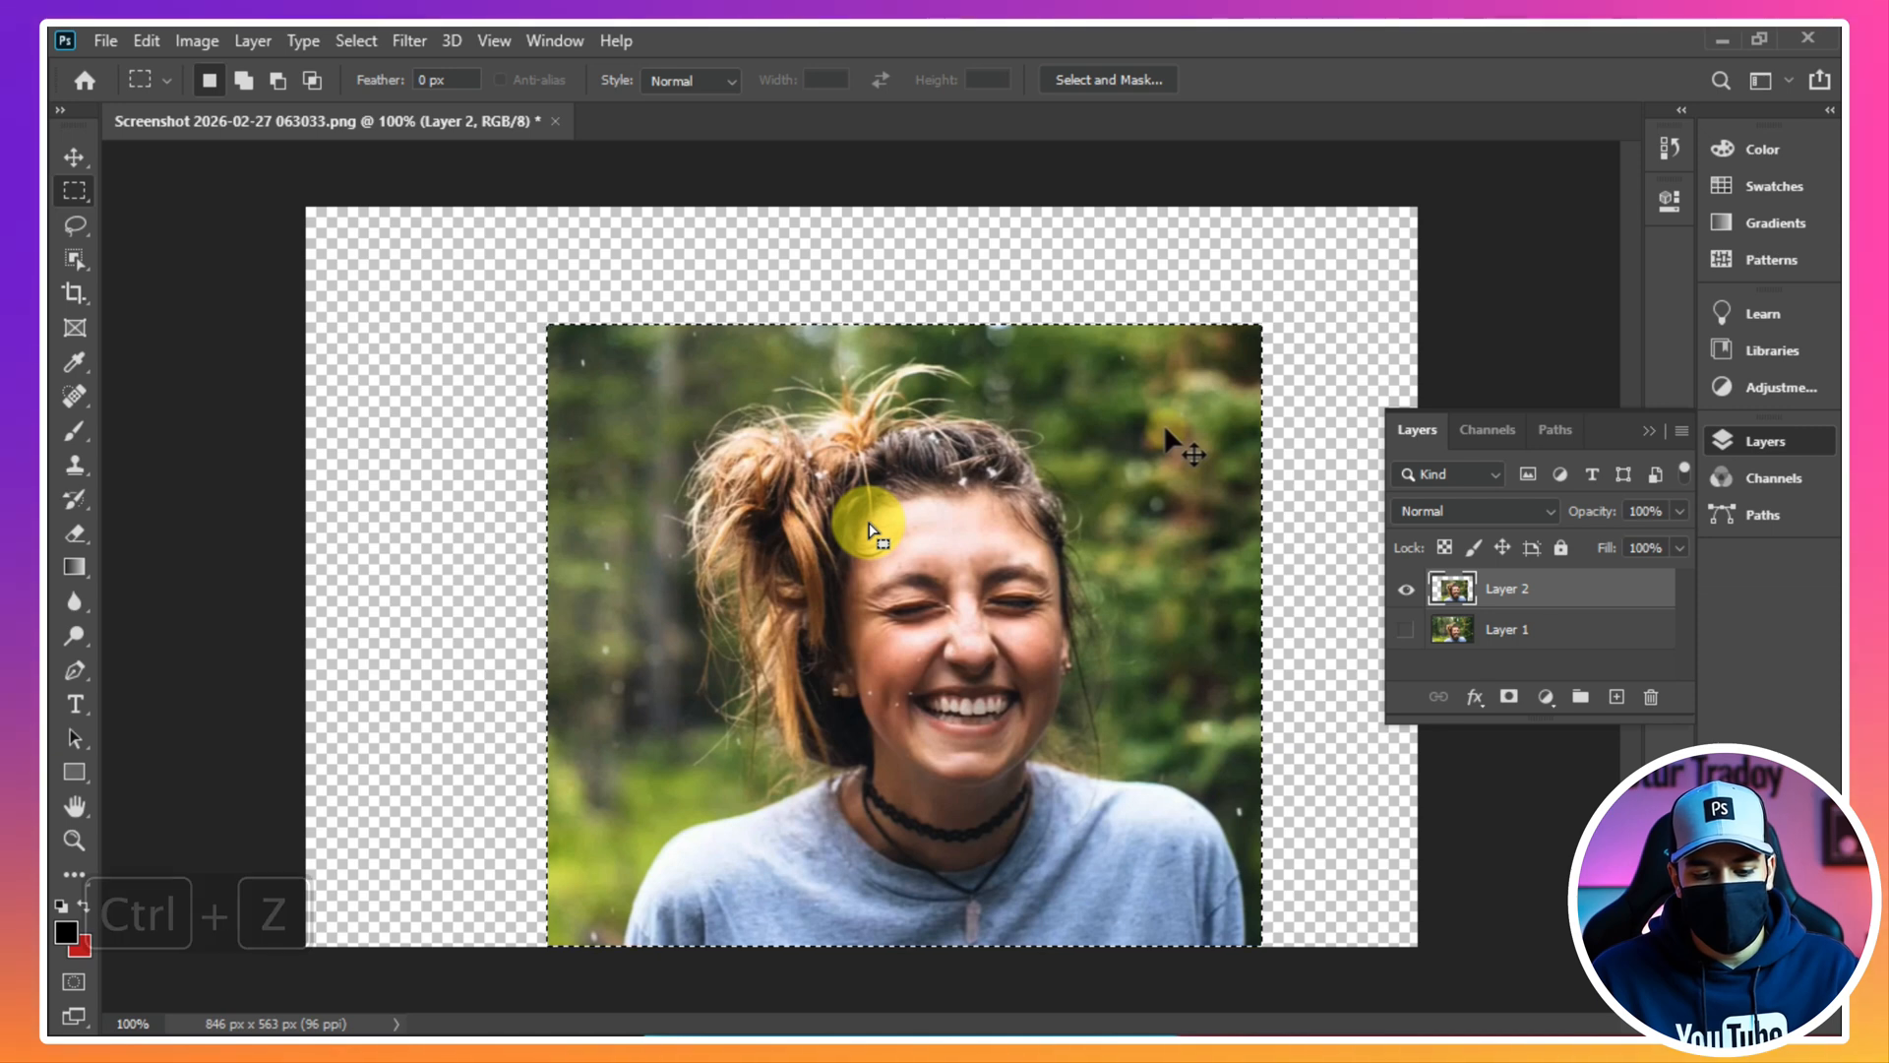
key("ctrl+z")
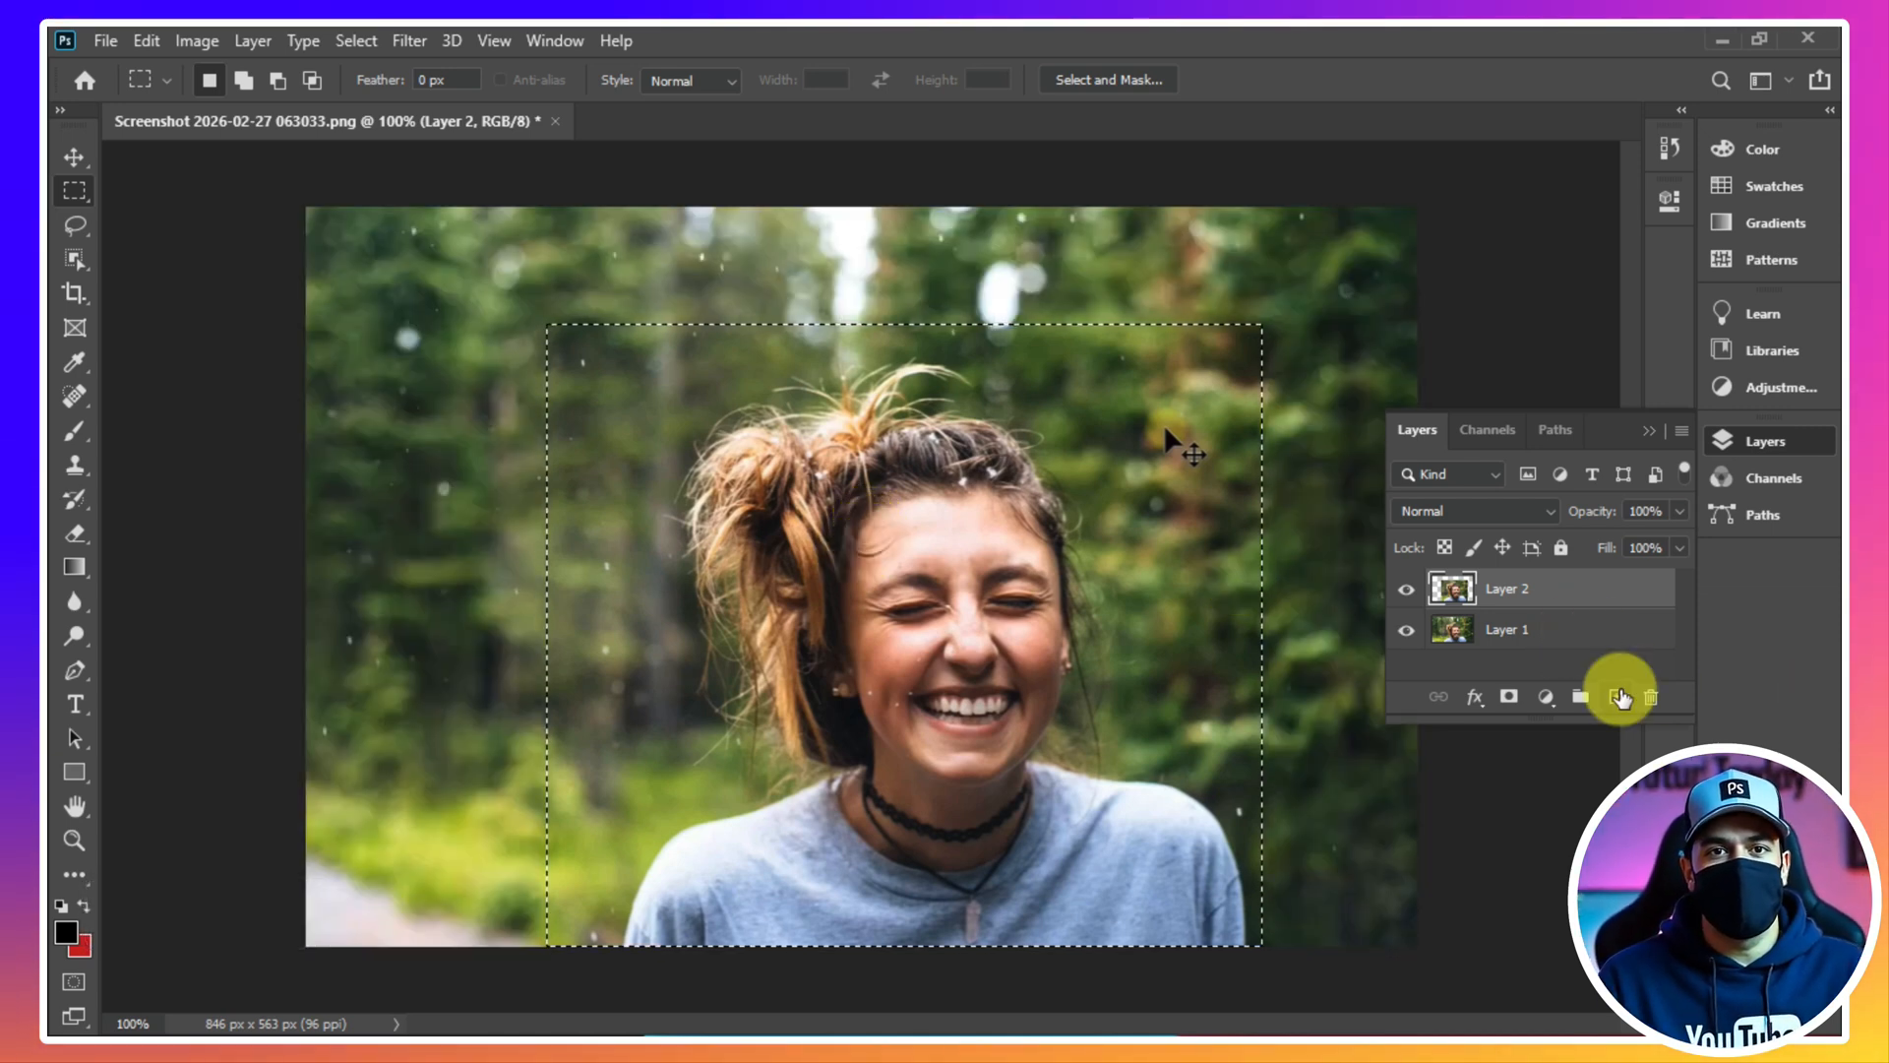
left_click(1650, 700)
left_click(852, 423)
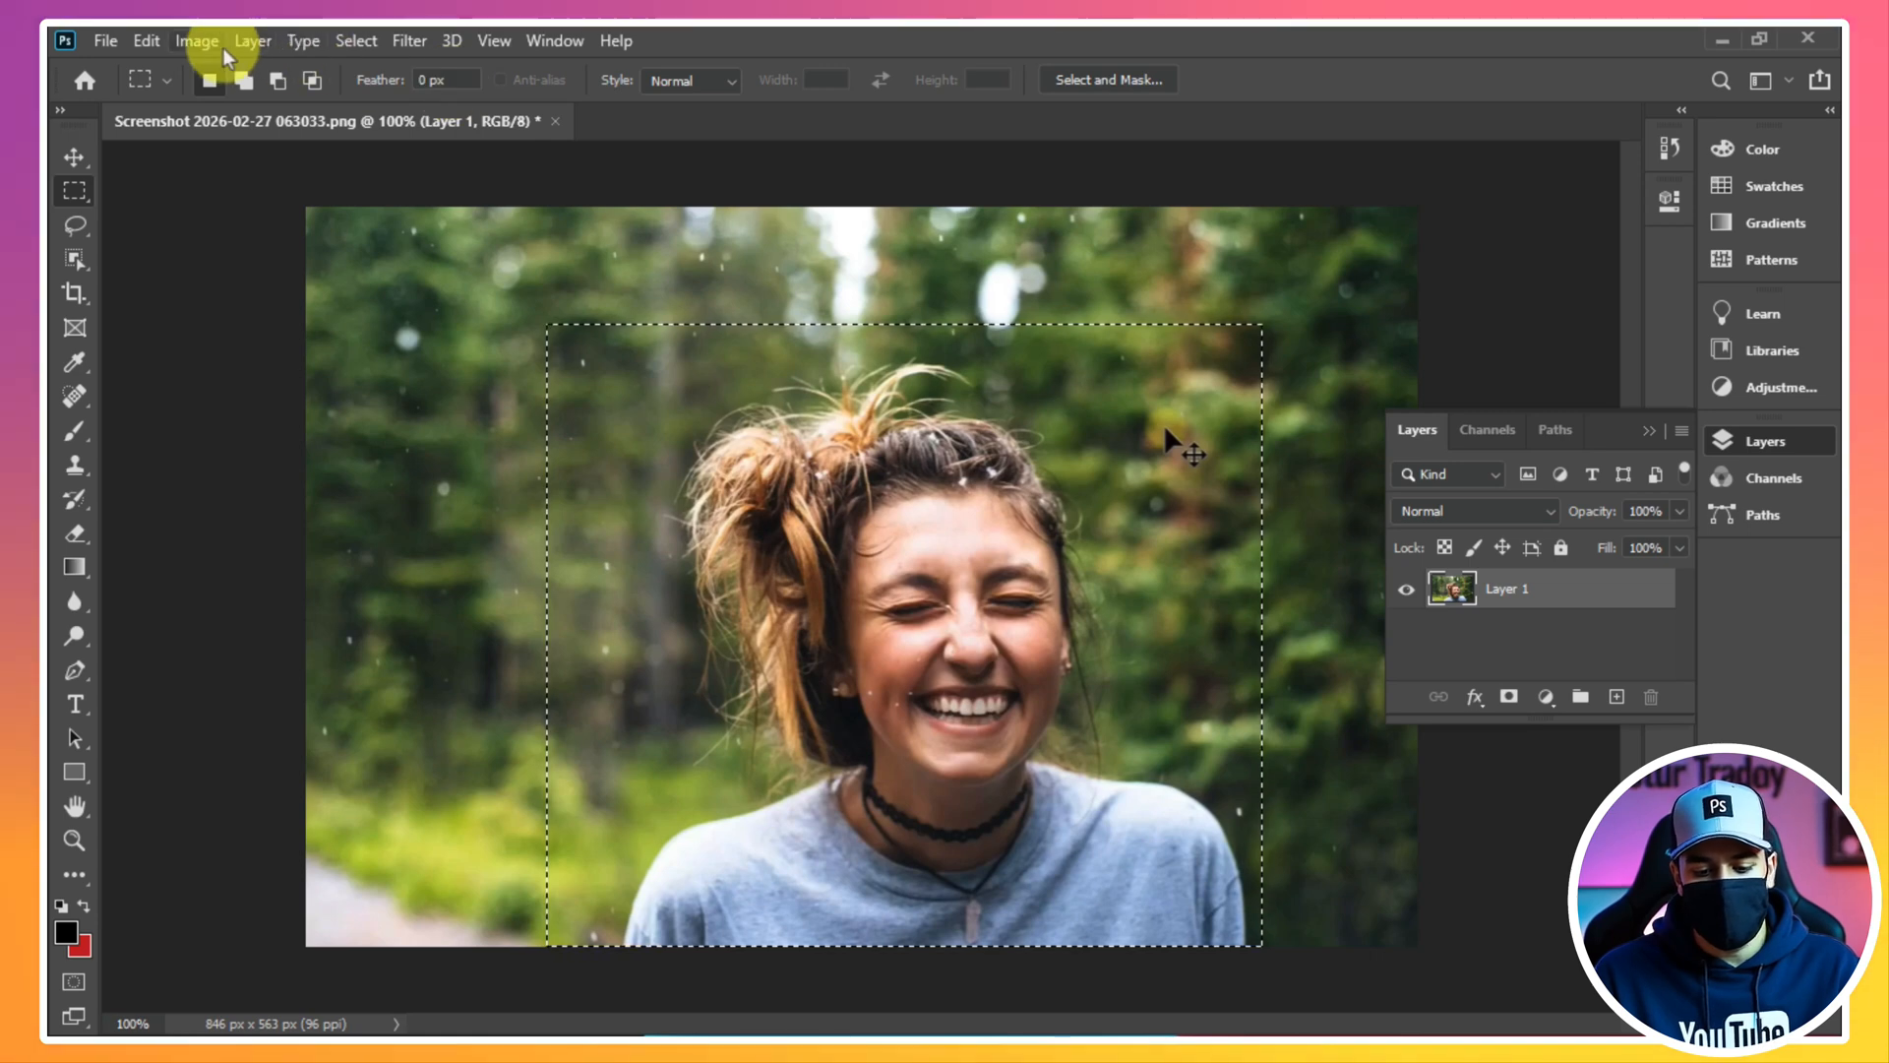
key("shift+F5")
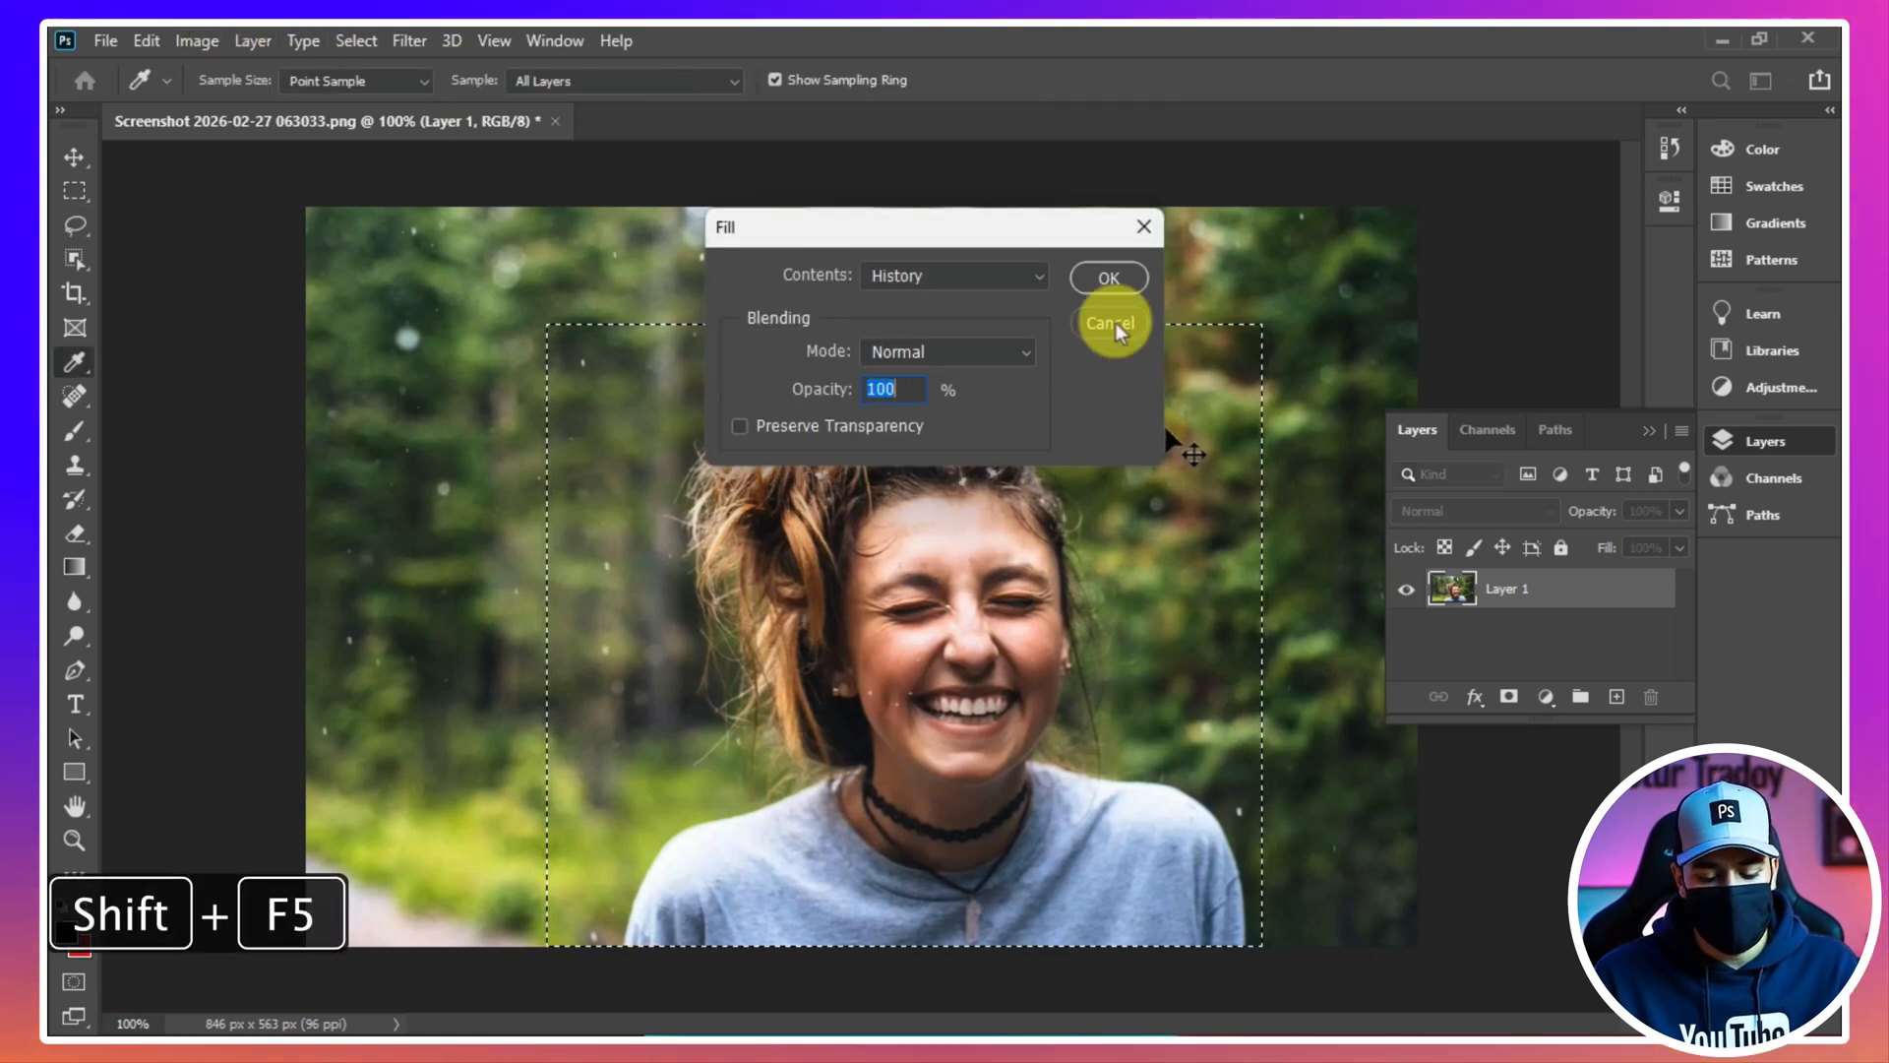
left_click(947, 256)
key("F9")
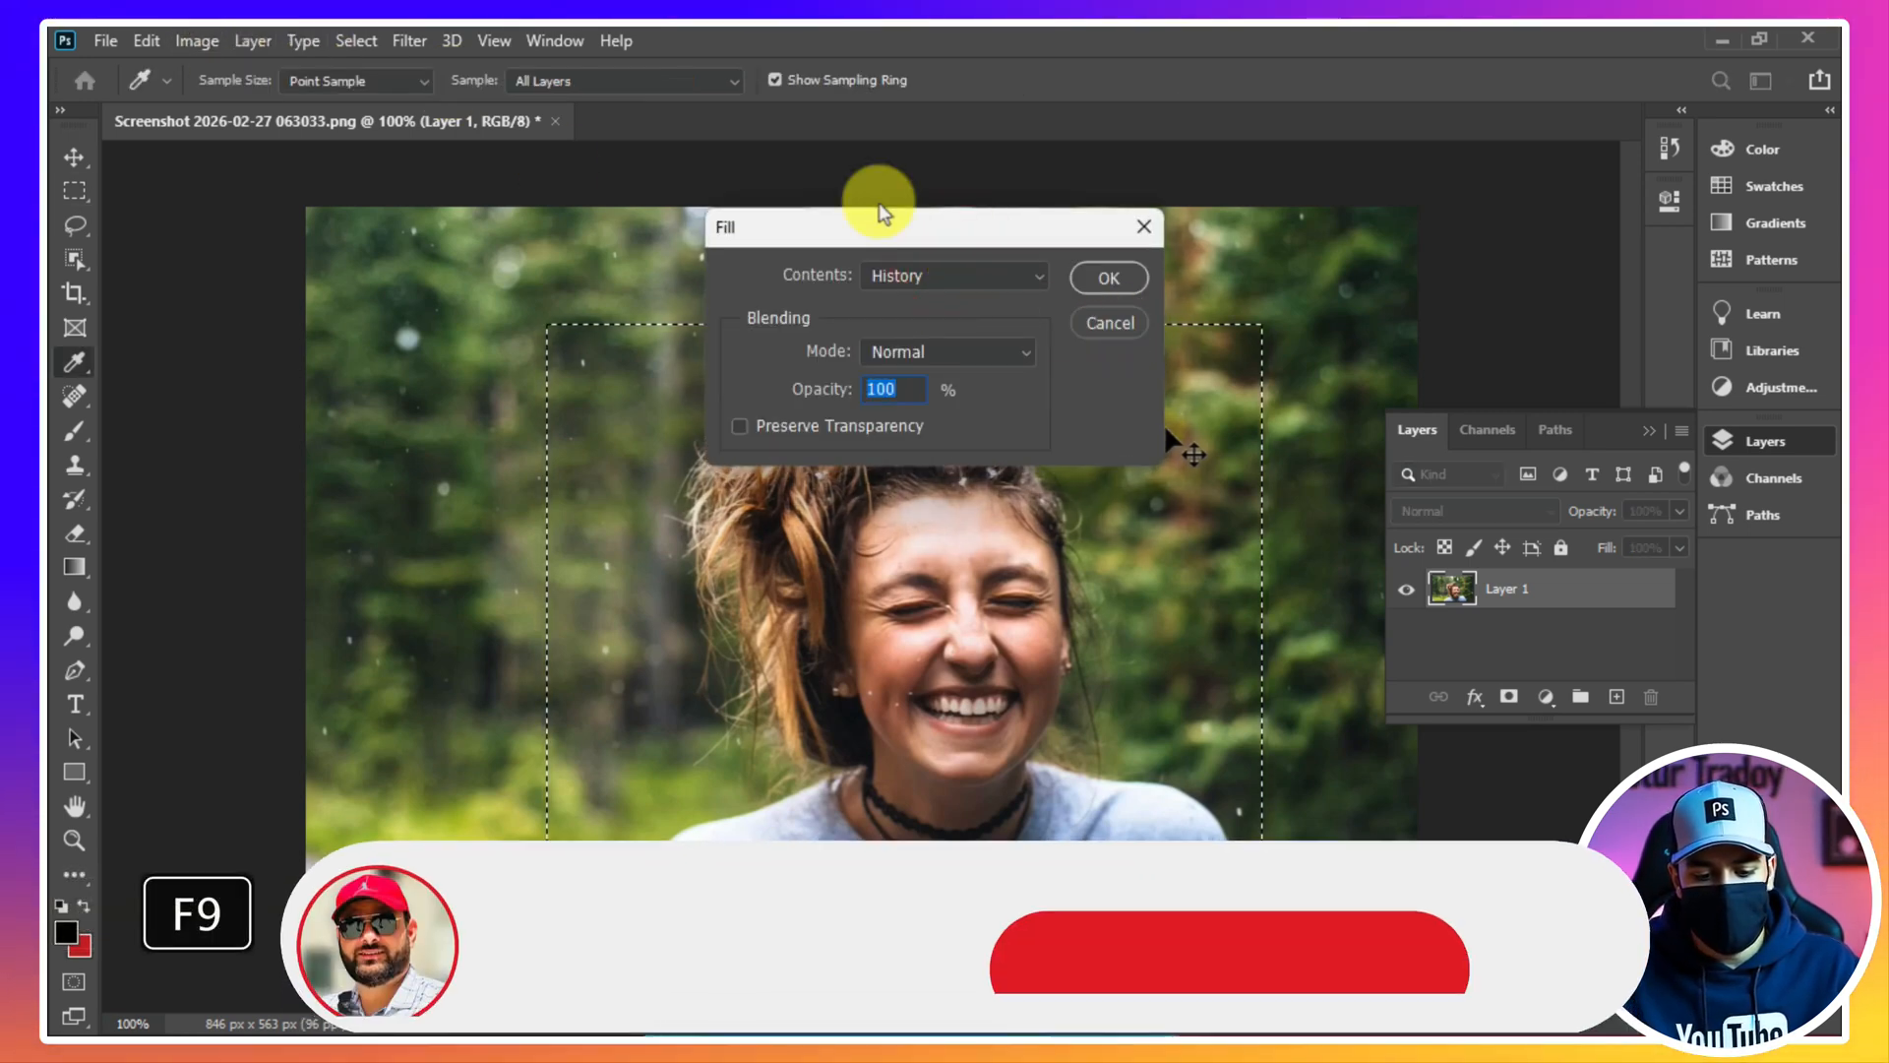
left_click(915, 275)
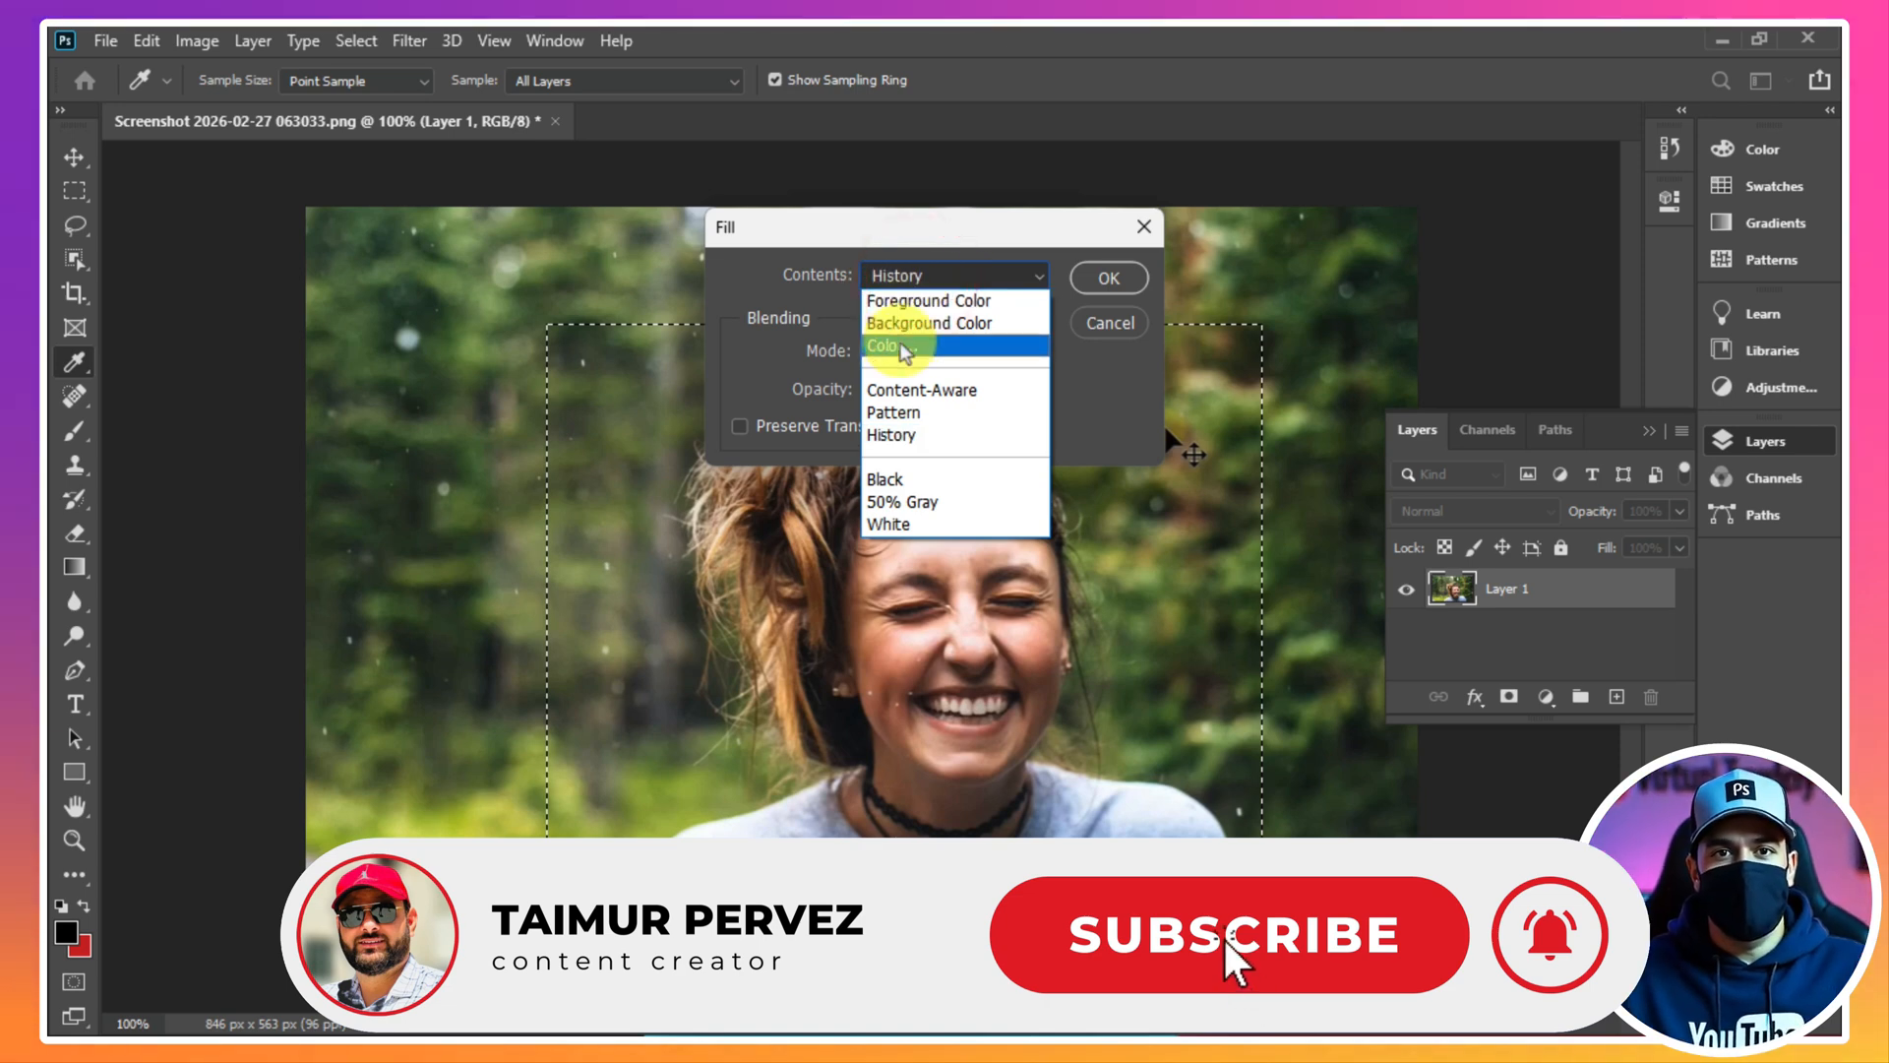
left_click(915, 391)
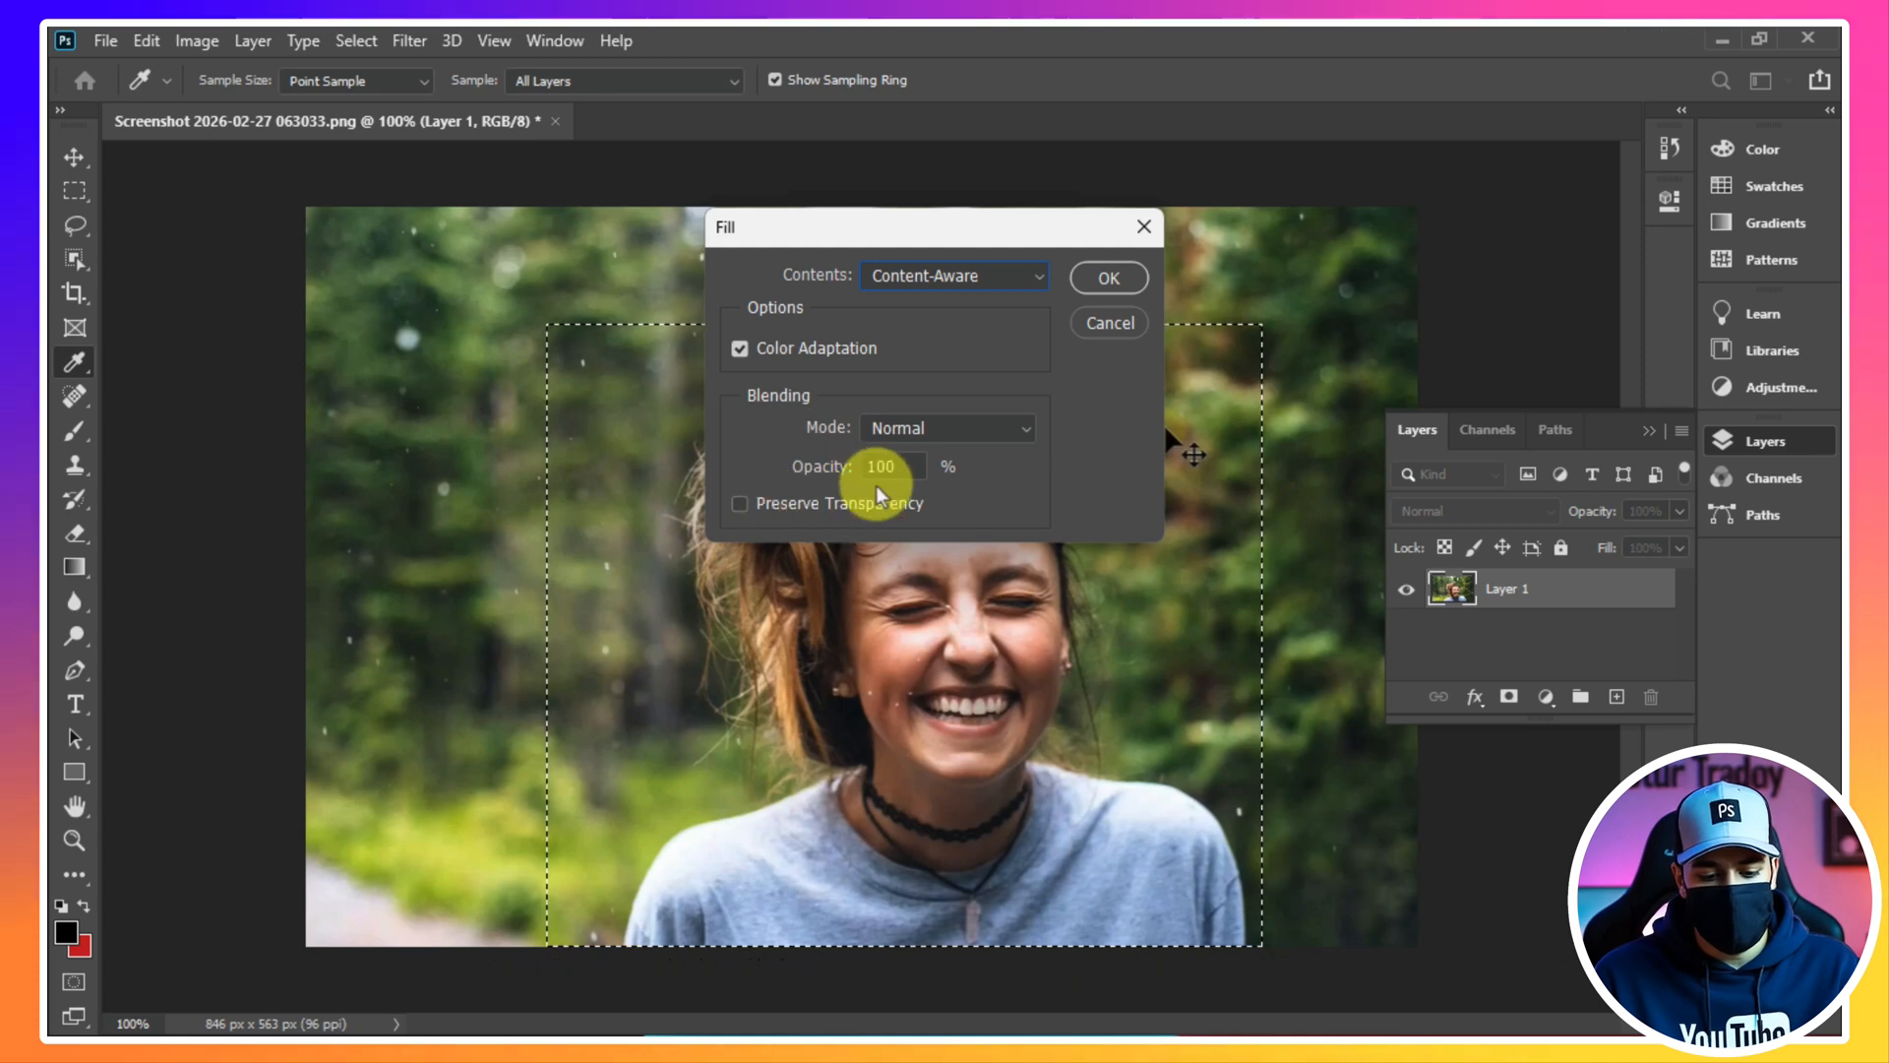
left_click(1092, 325)
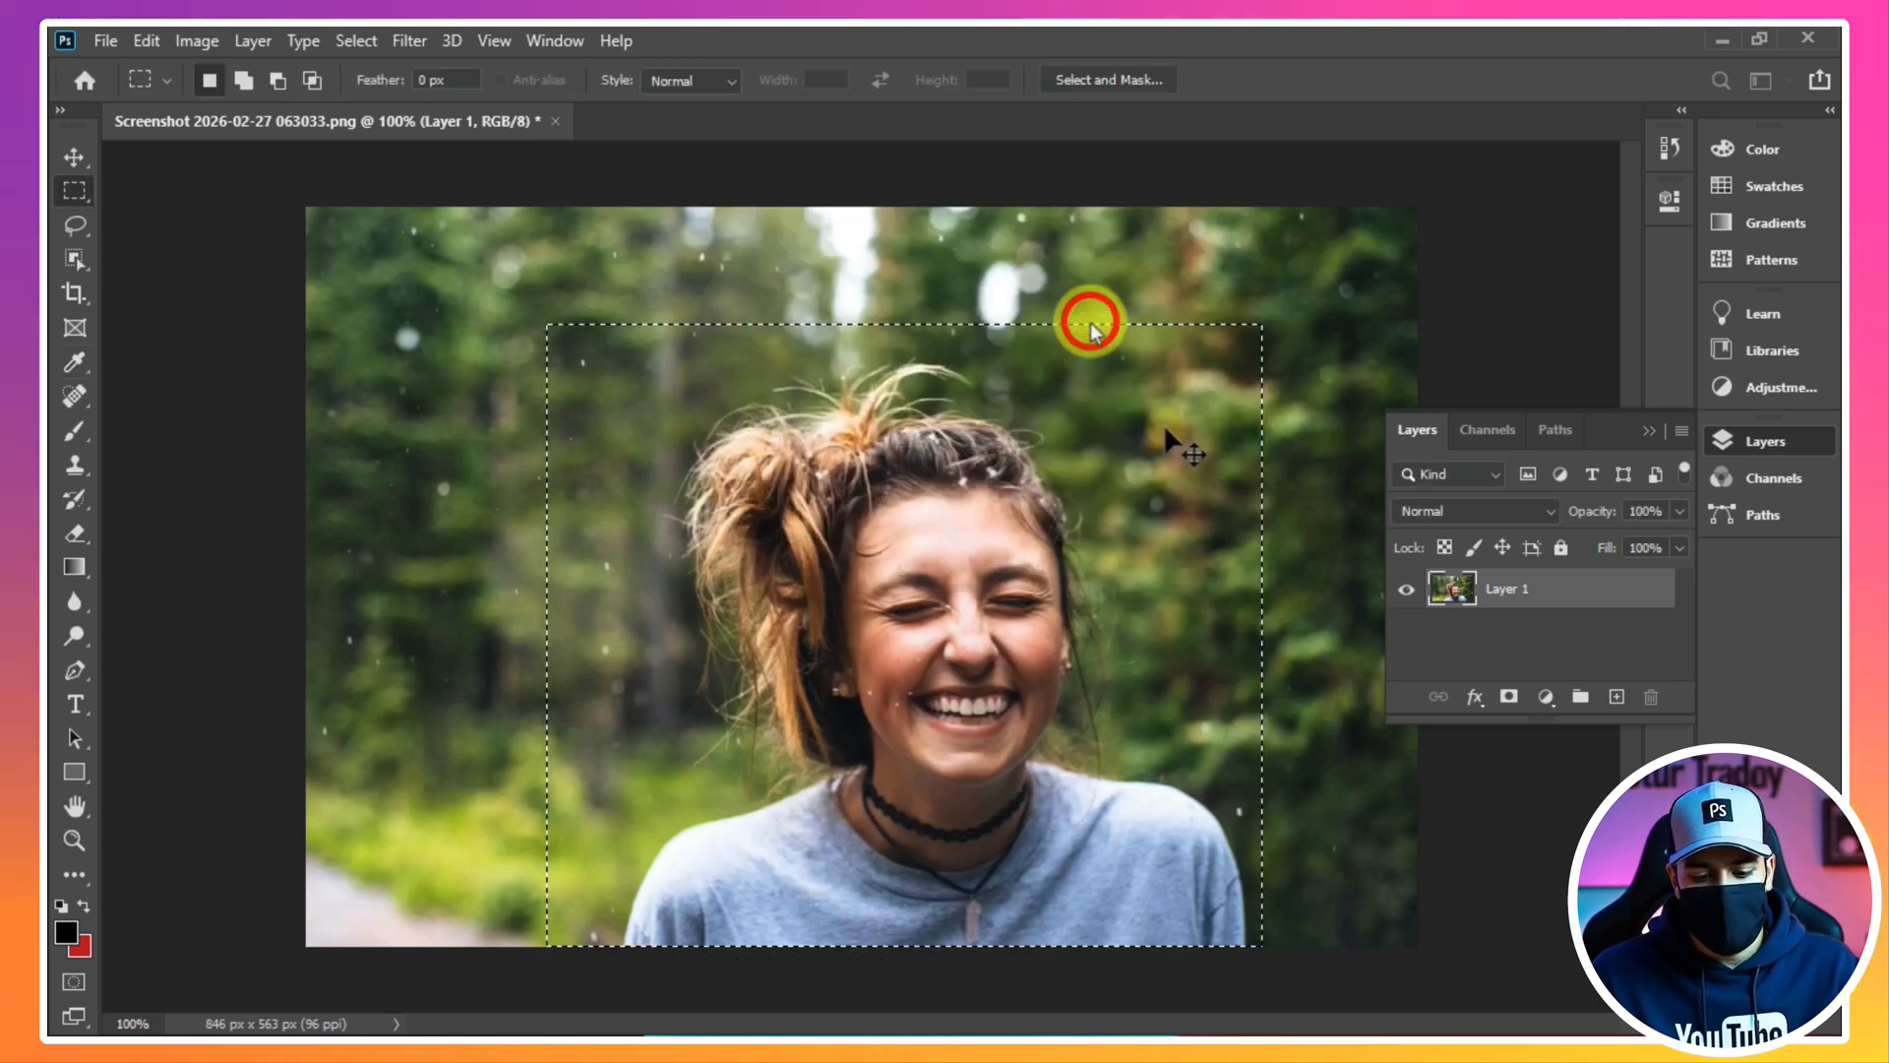
Clear the rectangular selection and select the woman with the Object Selection tool in Rectangle mode
left_click(85, 193)
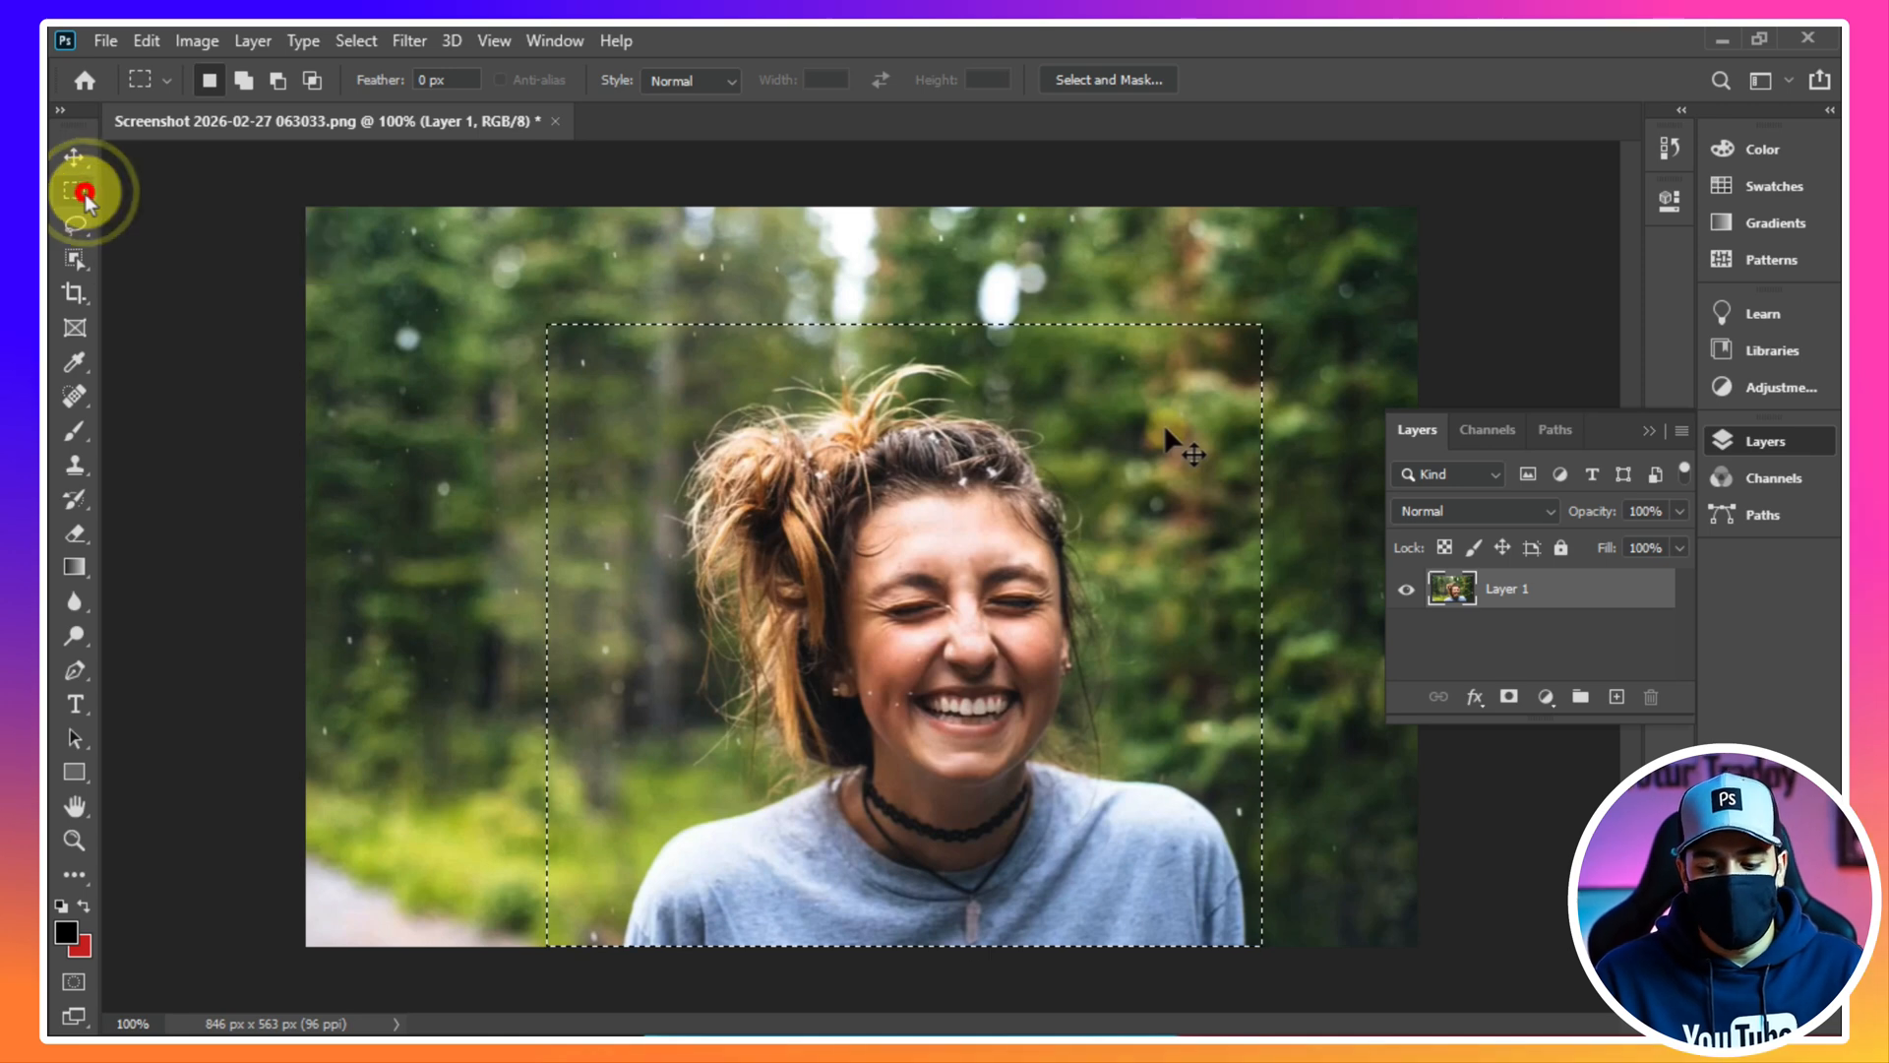
left_click(84, 235)
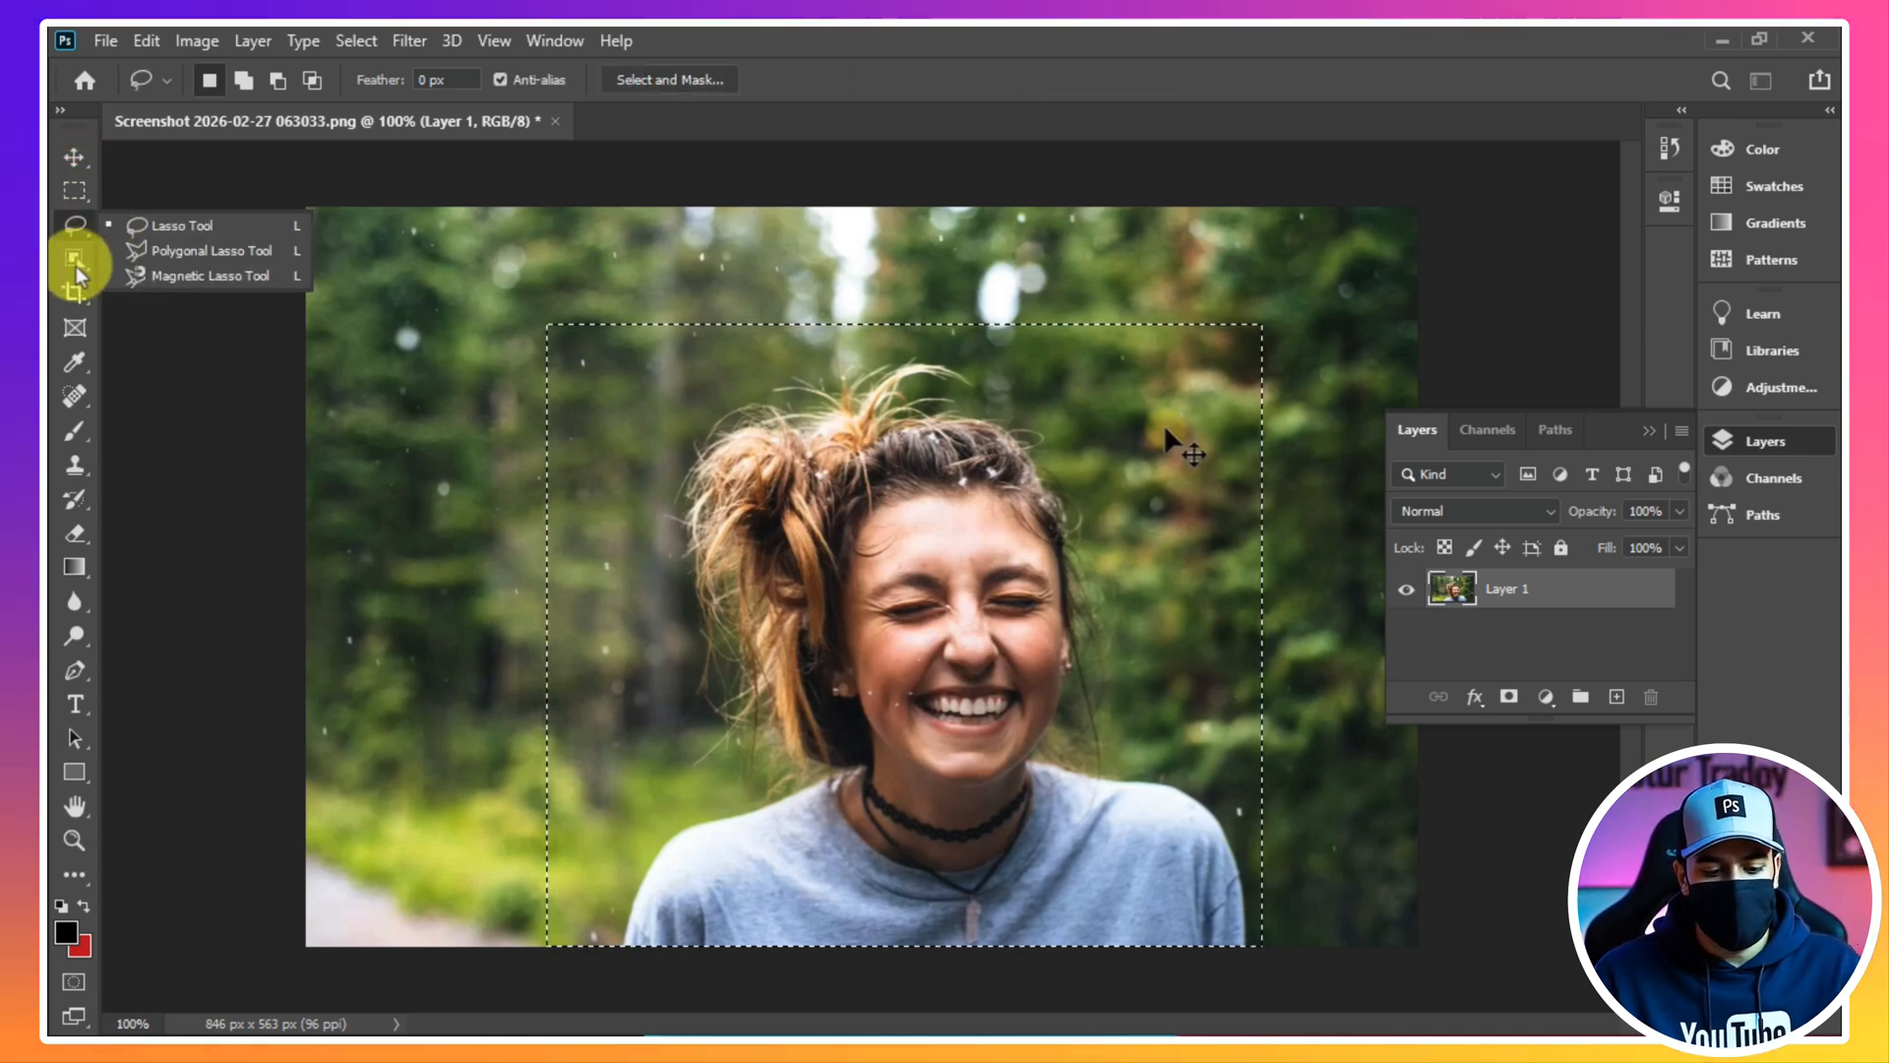
left_click(79, 256)
left_click(80, 258)
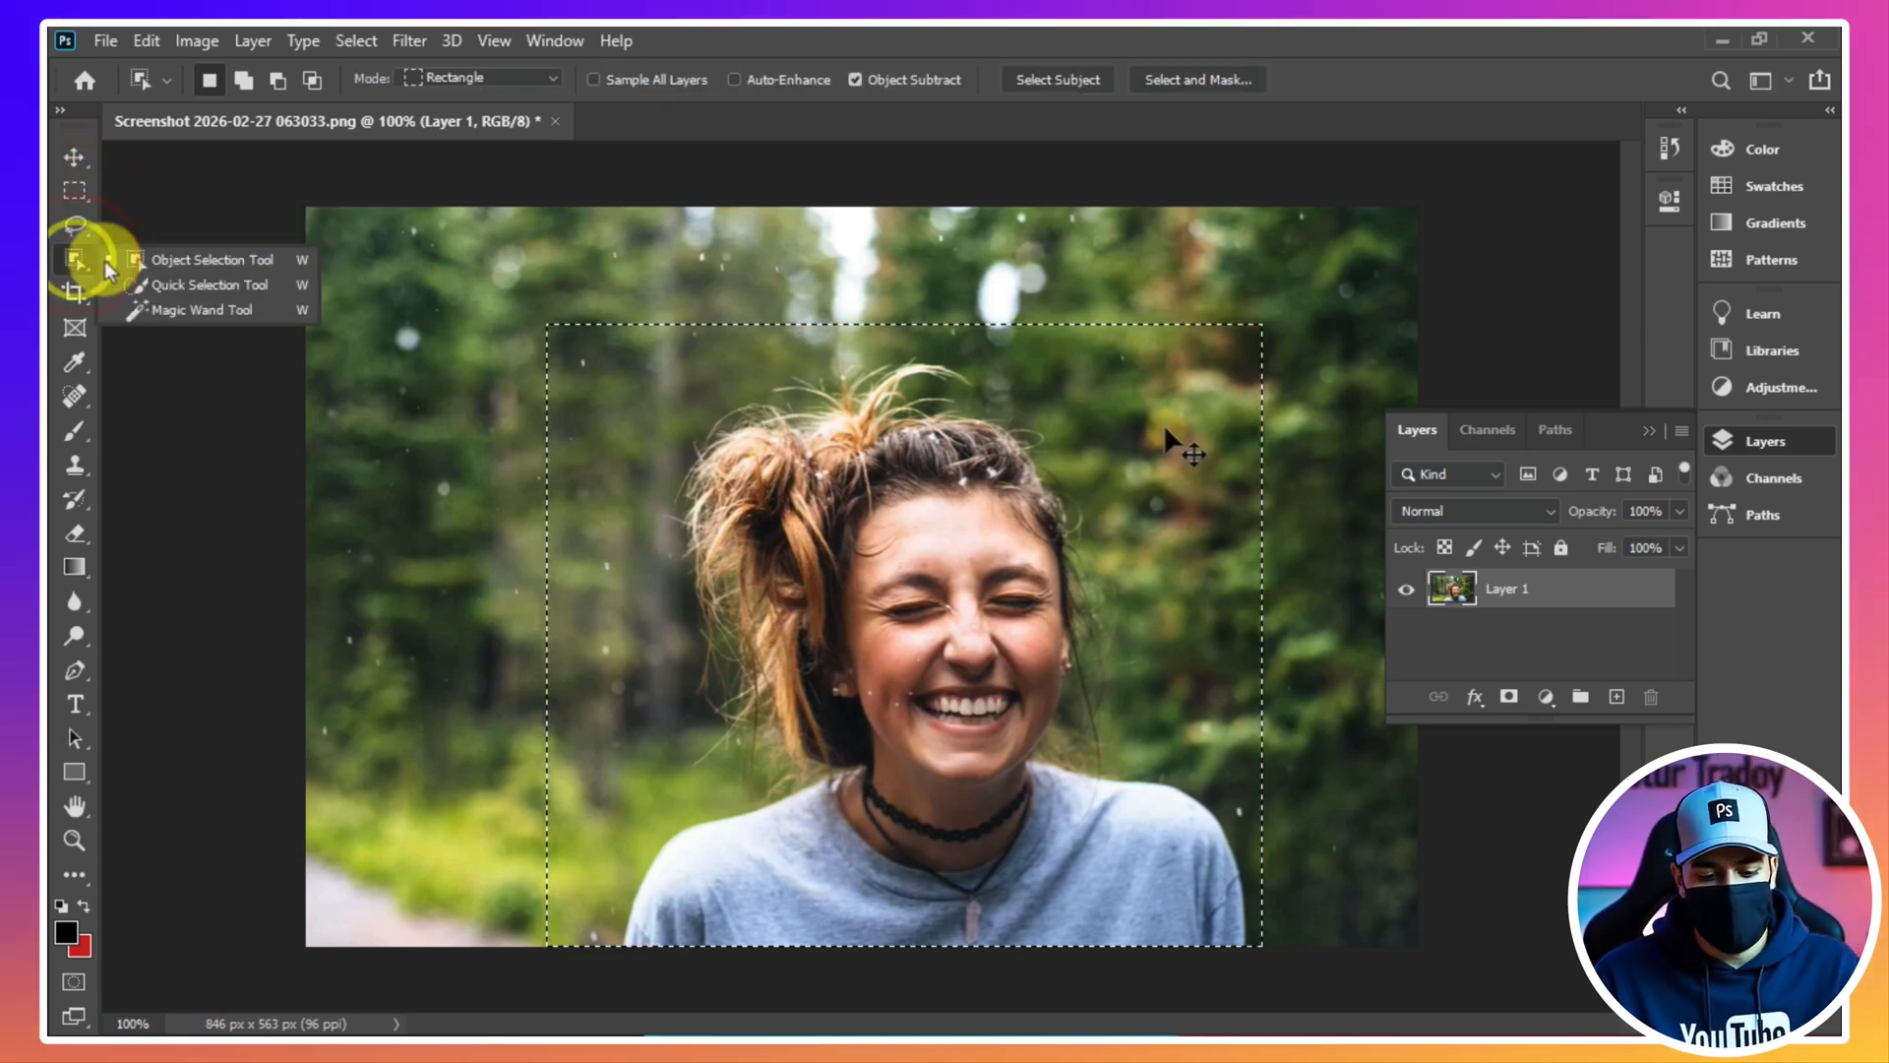
left_click(149, 283)
key("ctrl+d")
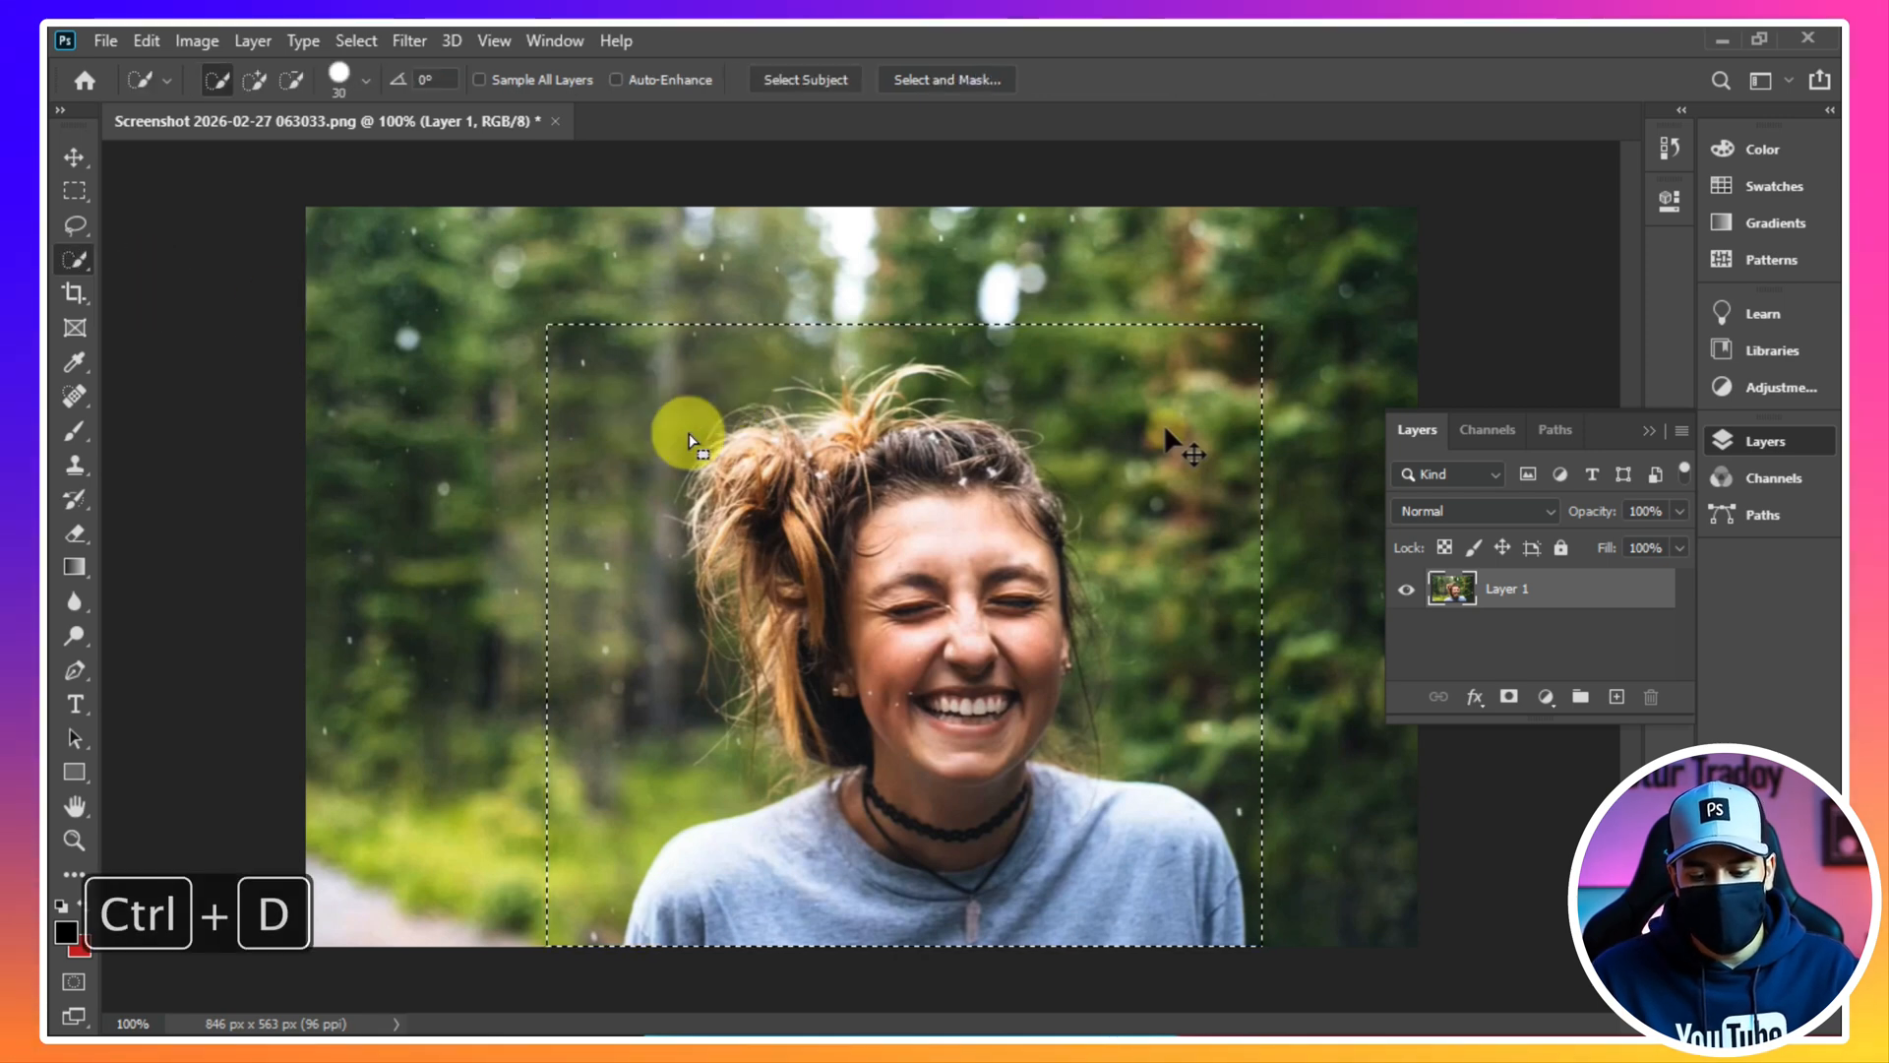
left_click(78, 258)
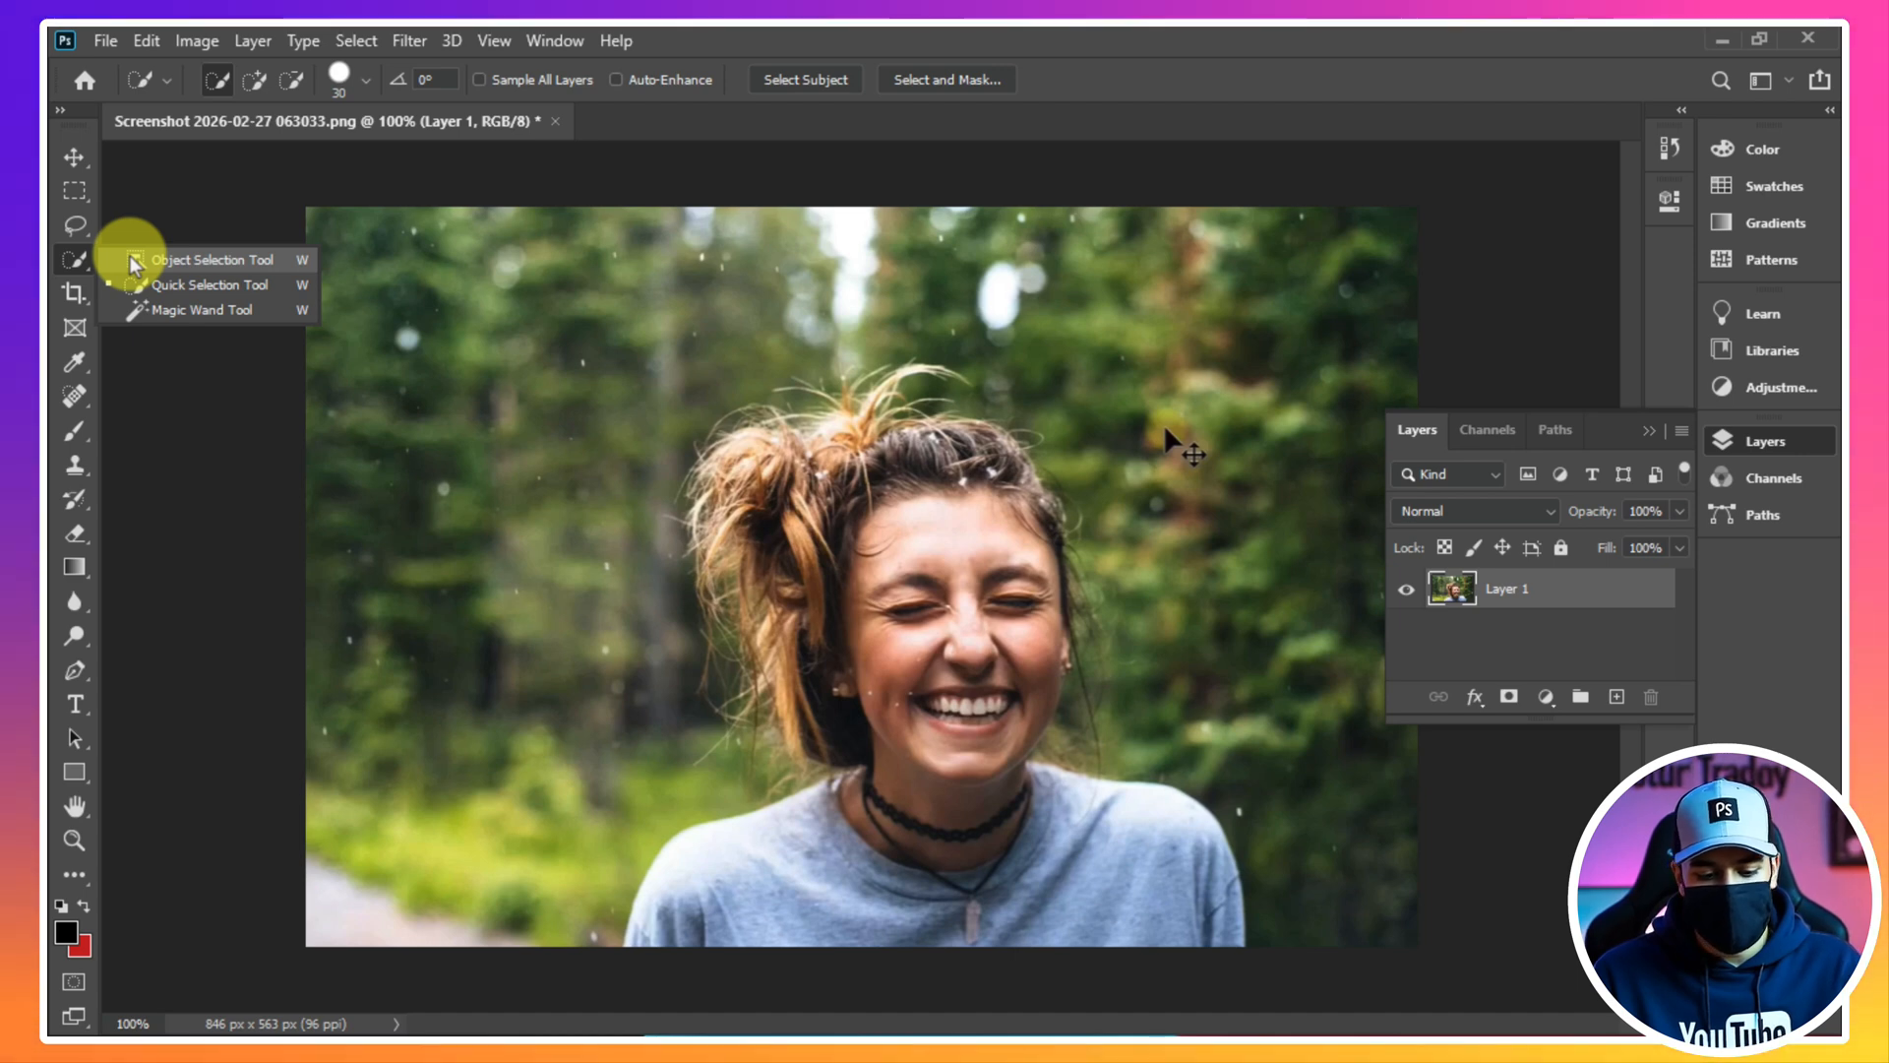
left_click(135, 261)
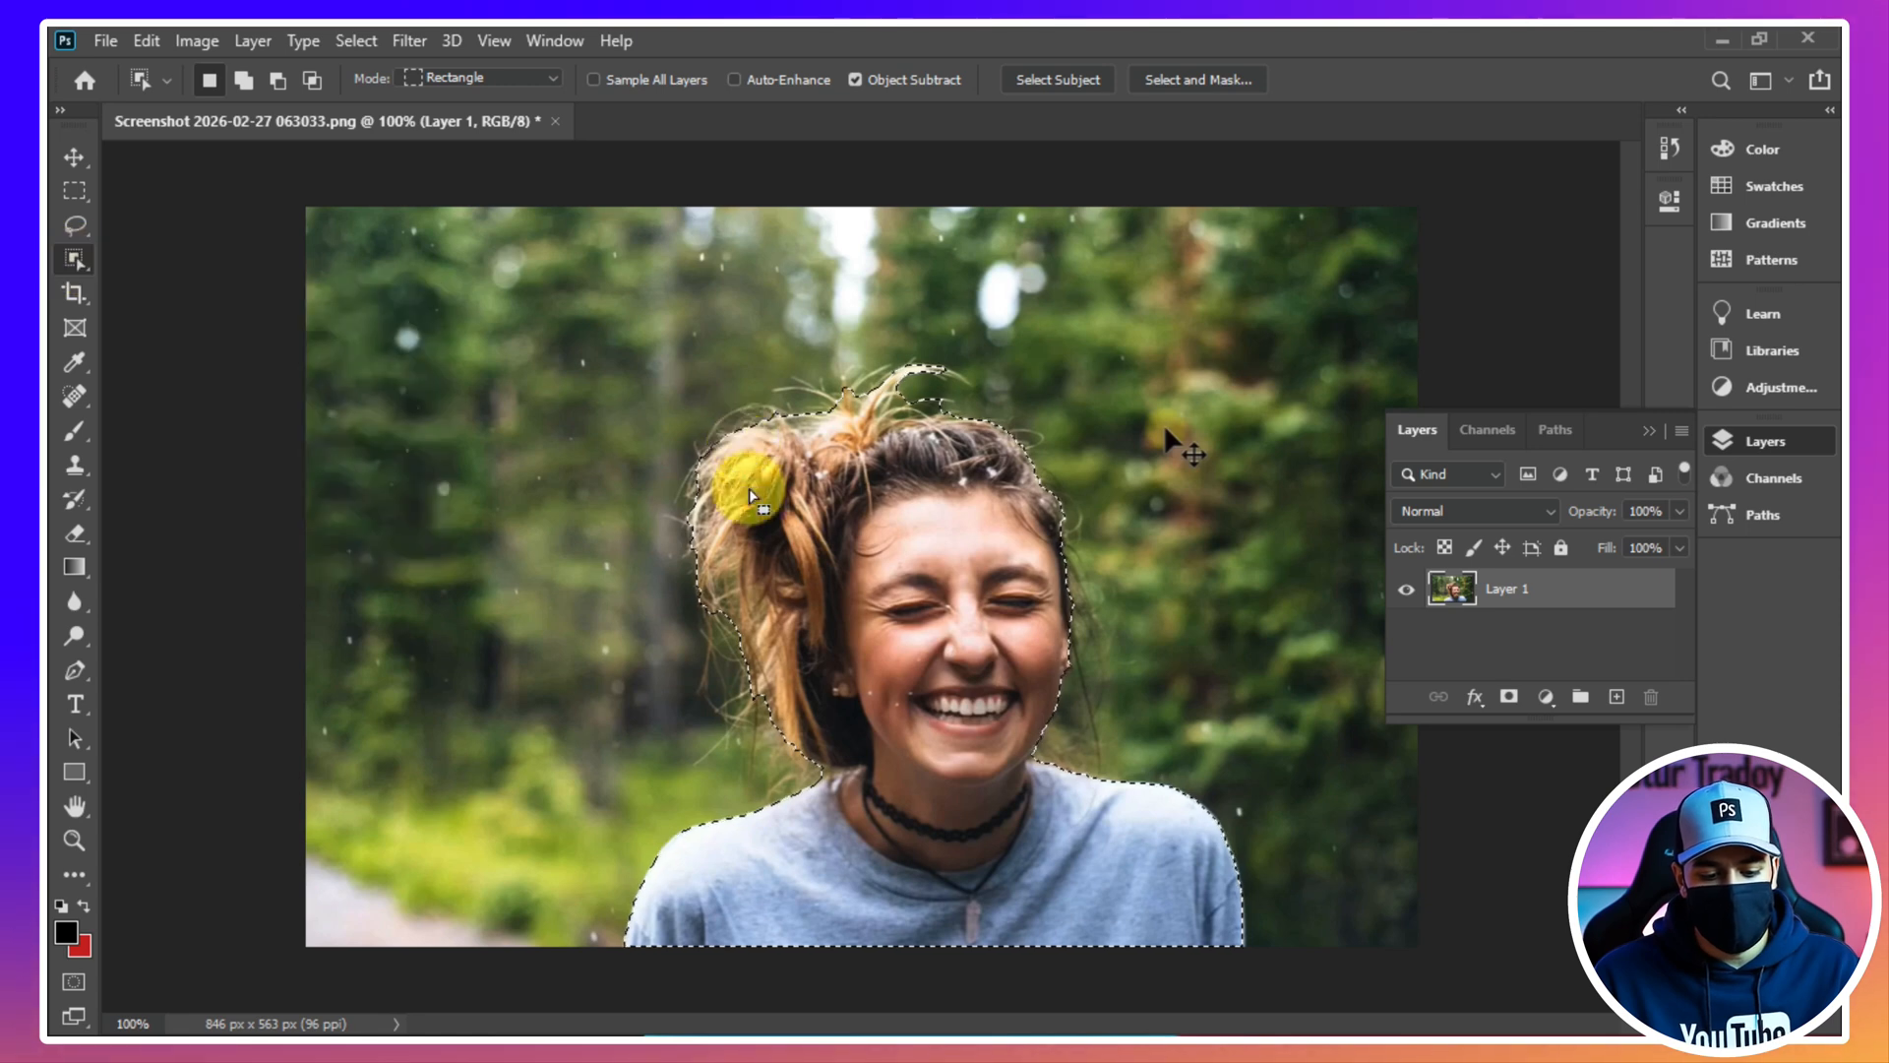
Fill the woman's selection with Content-Aware contents, Color Adaptation on, in Normal mode at 100% opacity, and deselect
key("shift+F5")
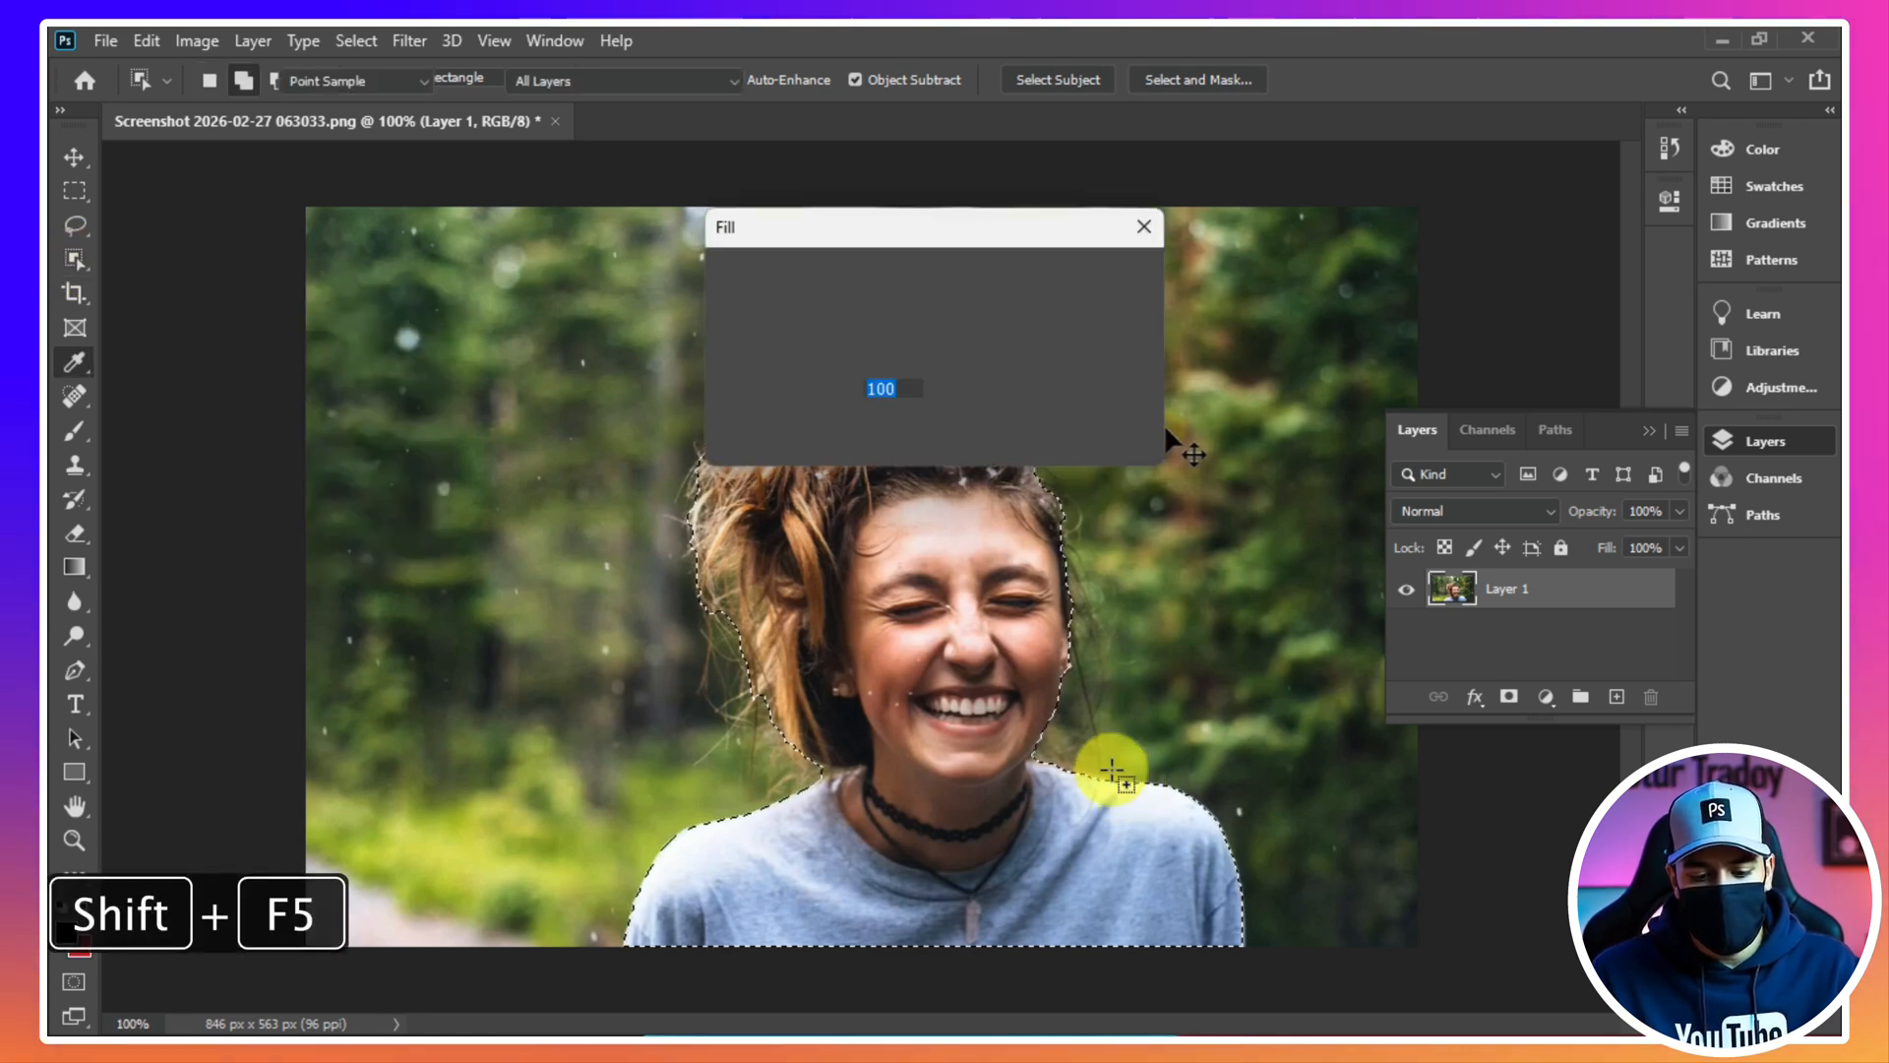
left_click(898, 276)
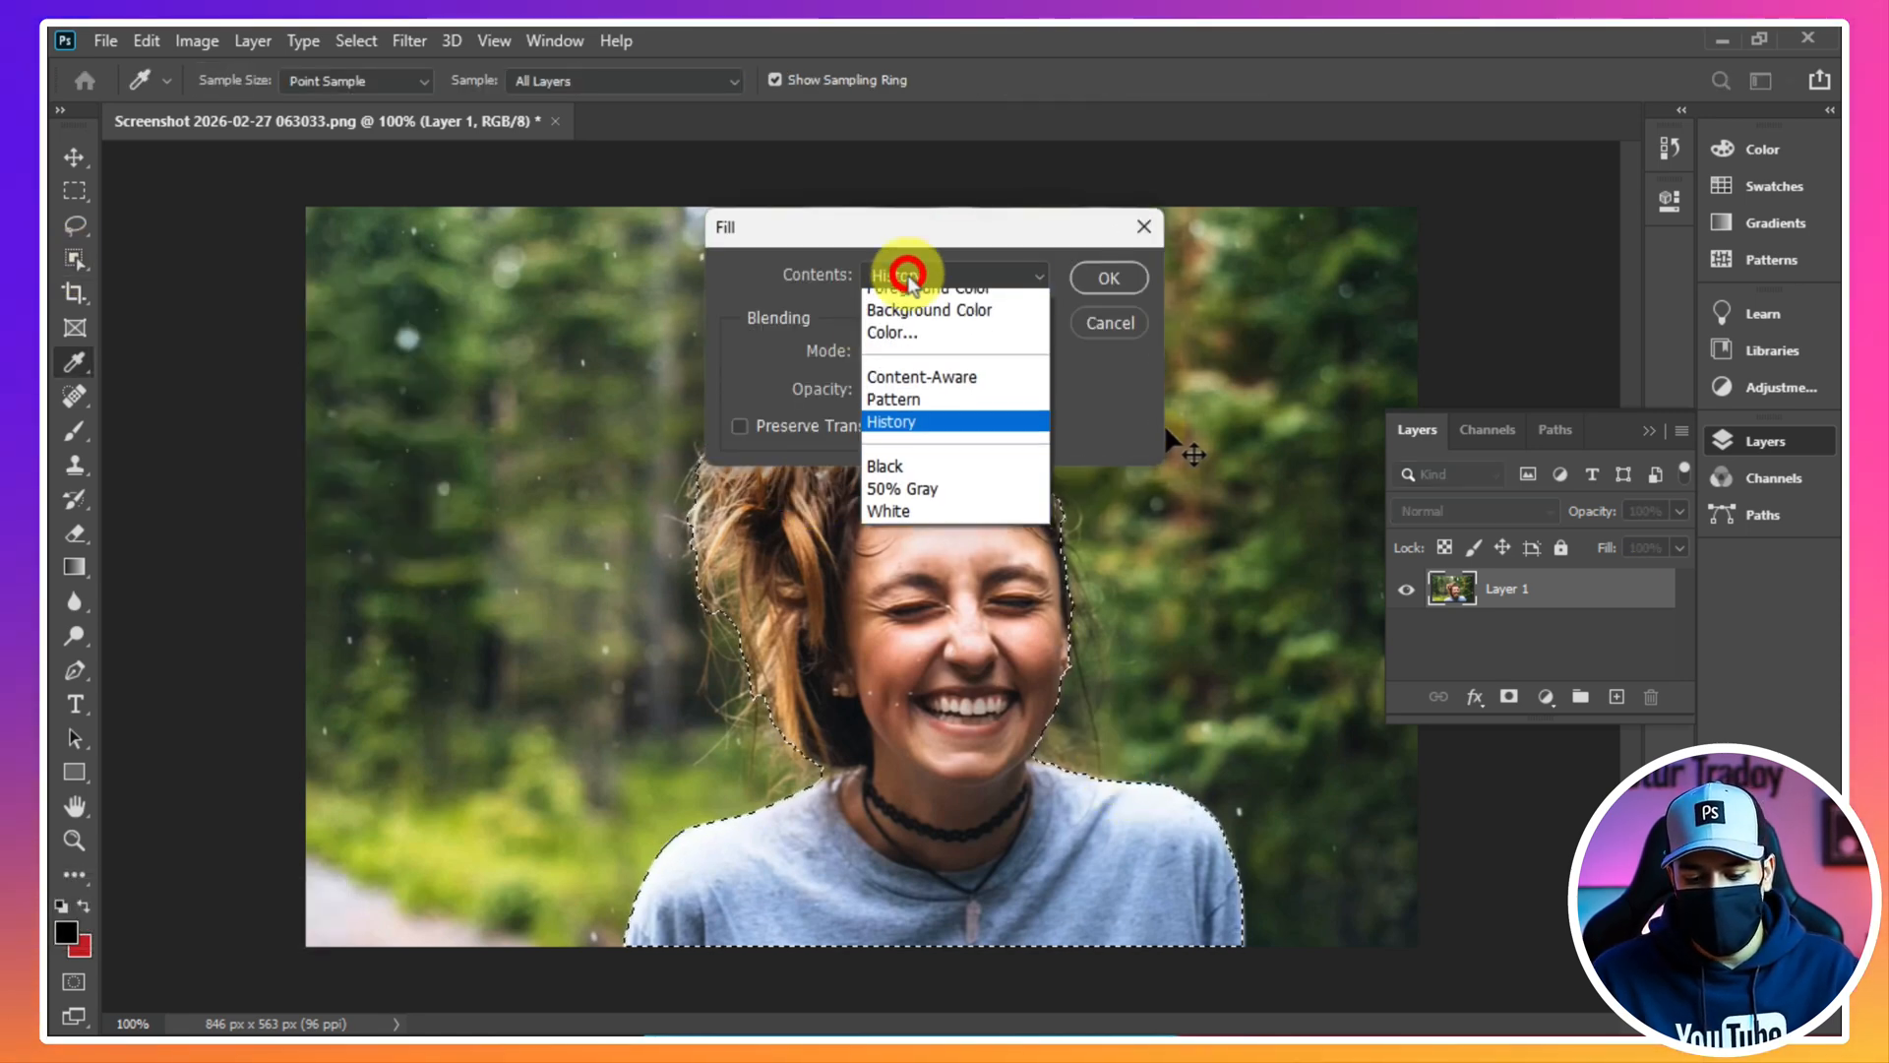
left_click(930, 388)
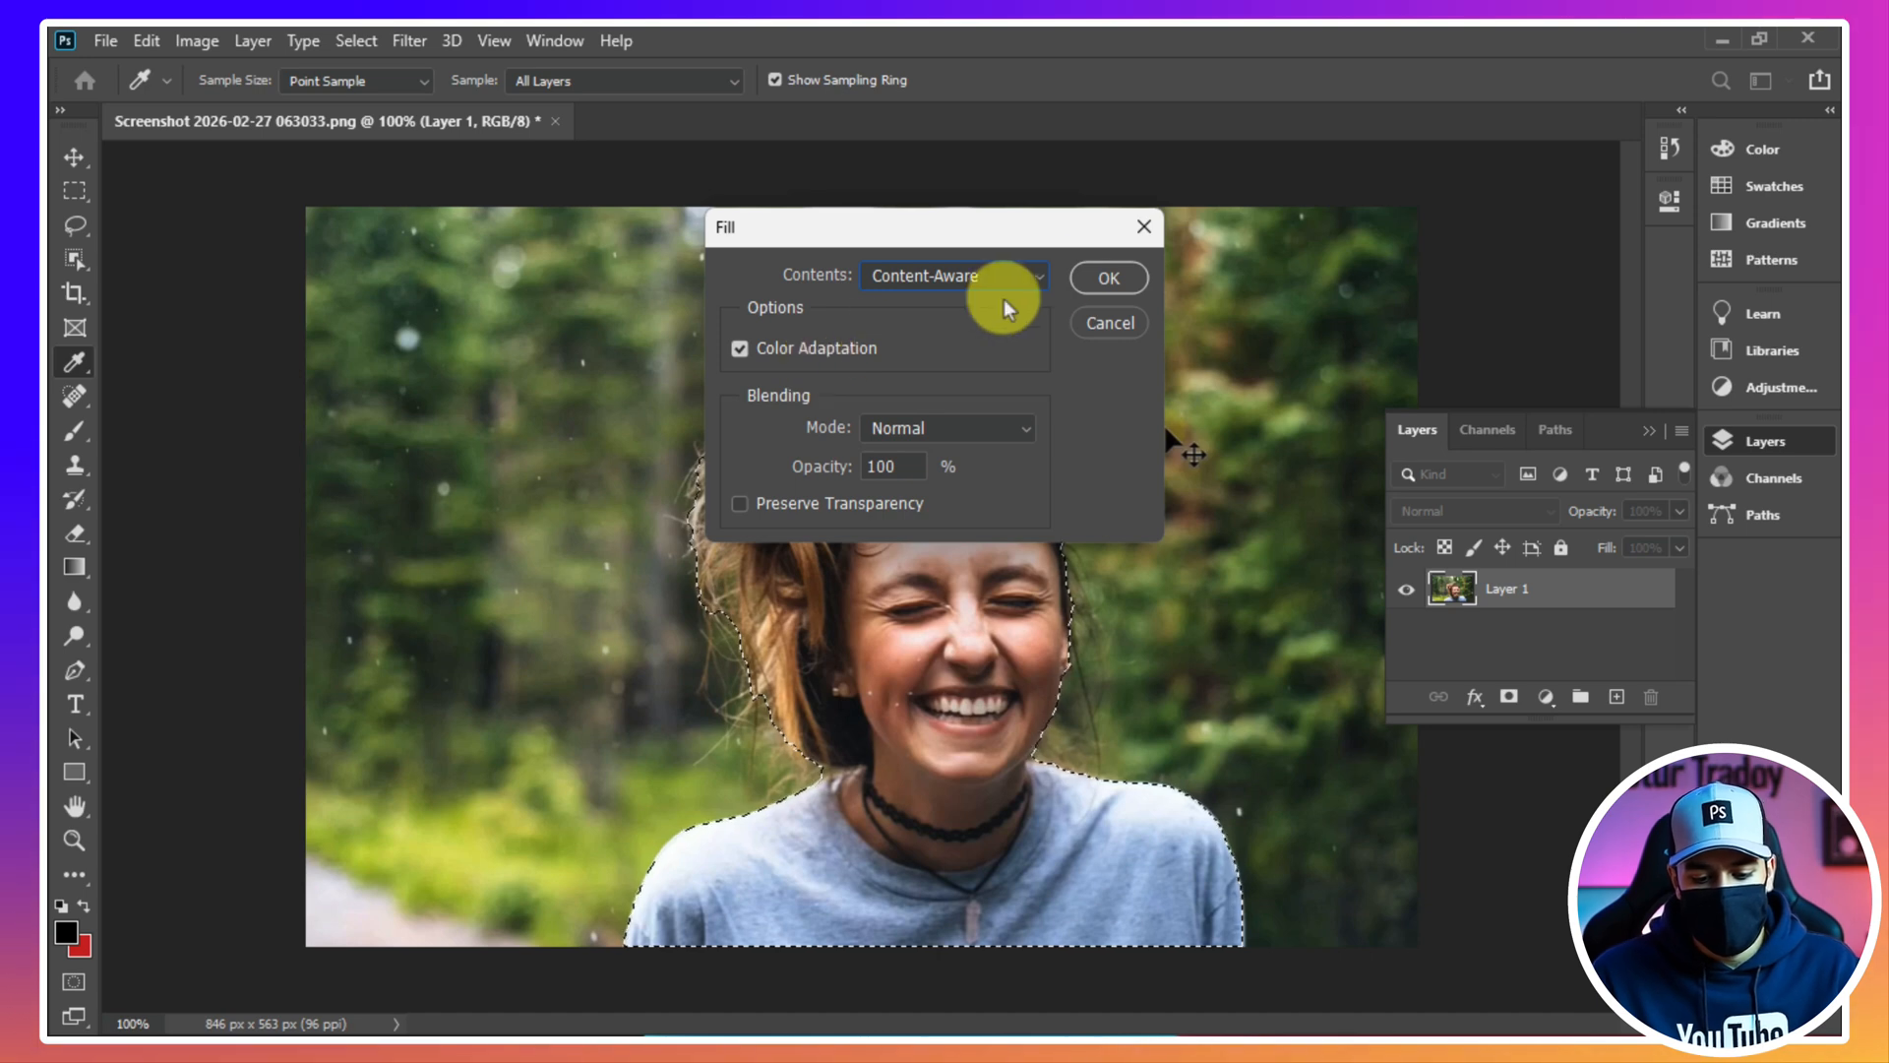
left_click(1093, 276)
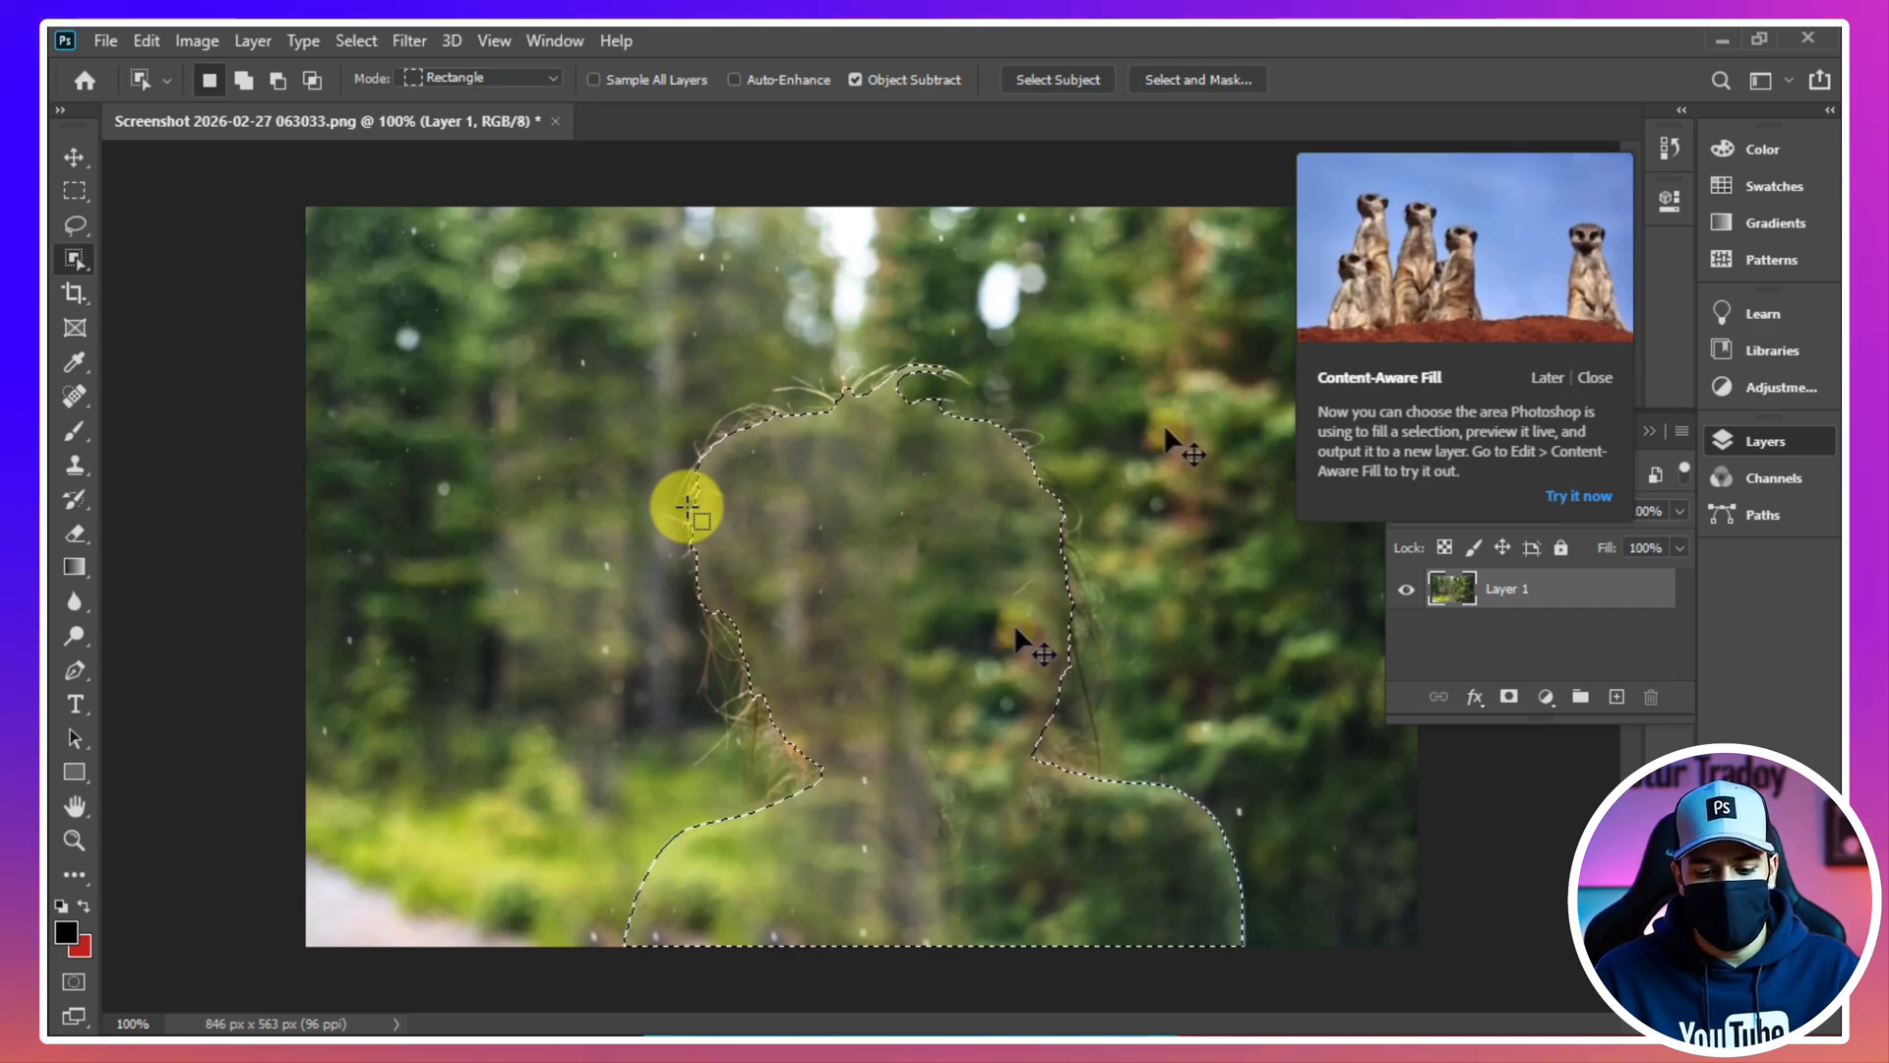
key("ctrl+d")
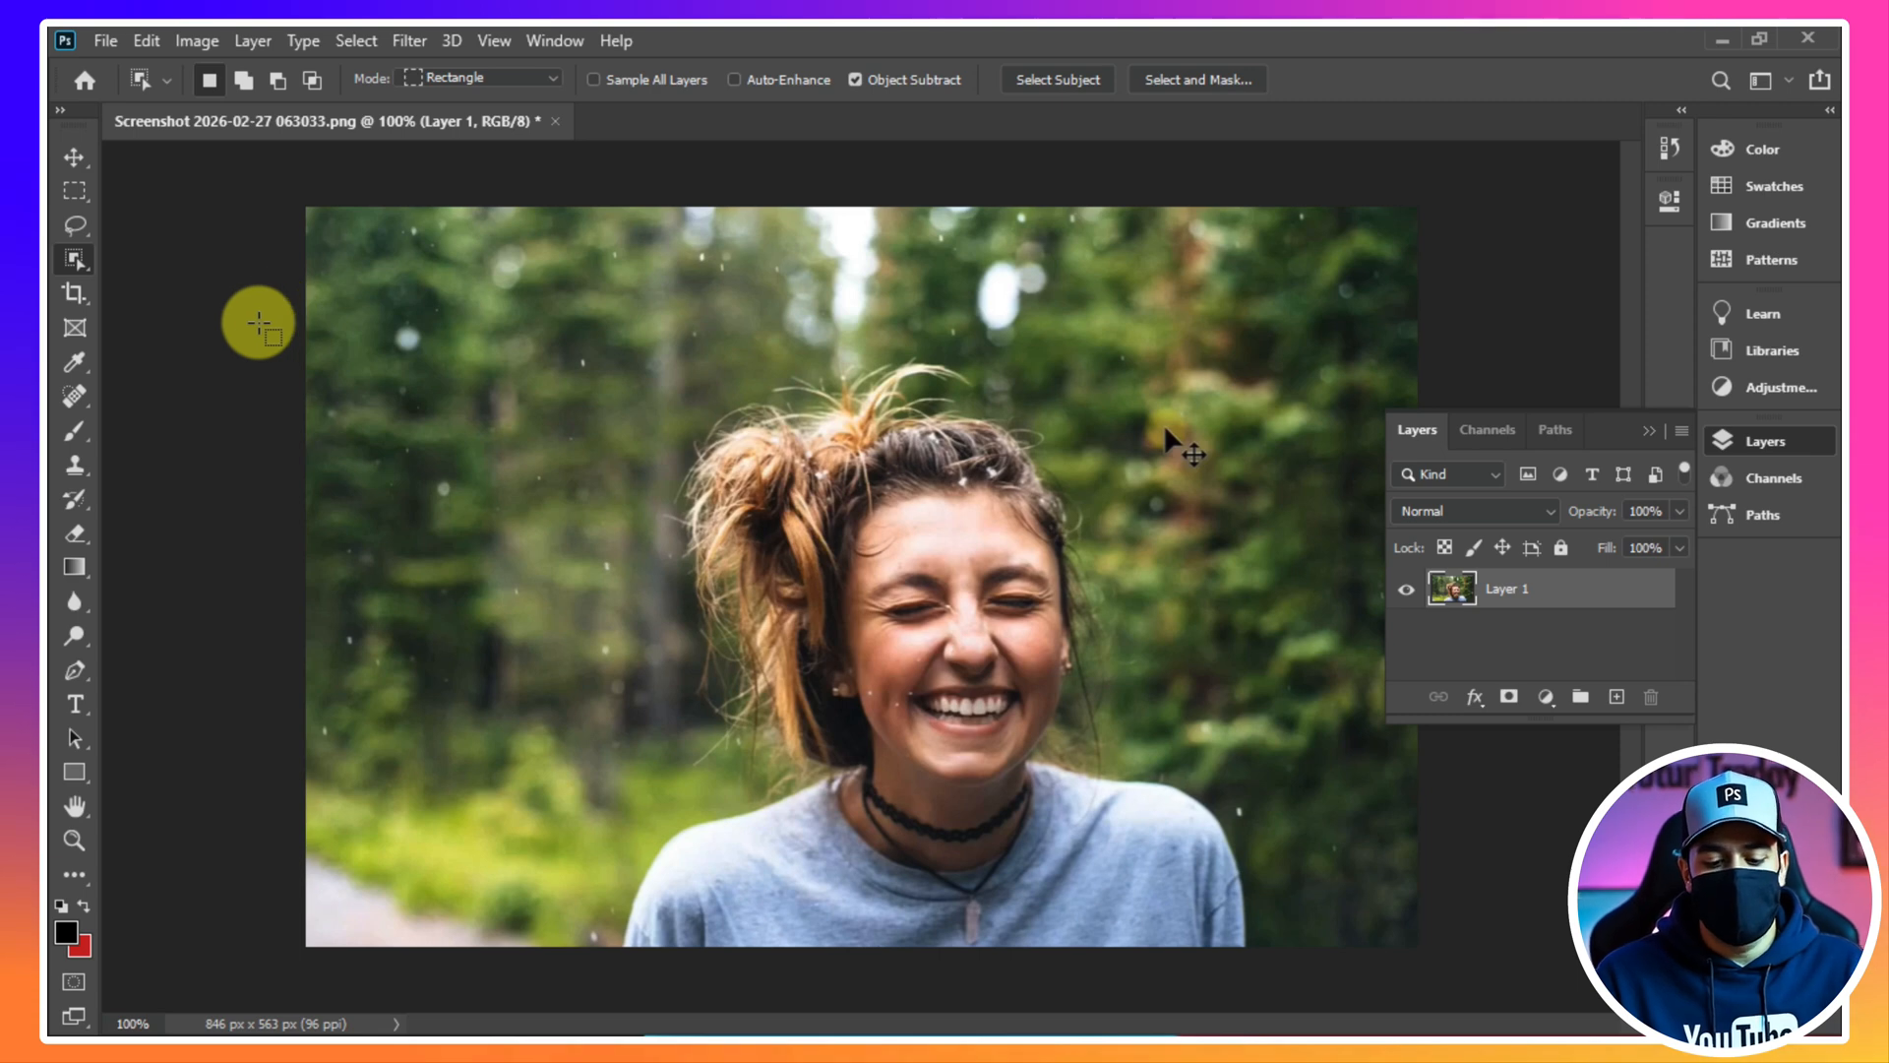
Select the woman with the Object Selection tool by framing her from above the hair to below the photo's lower edge
left_click(79, 261)
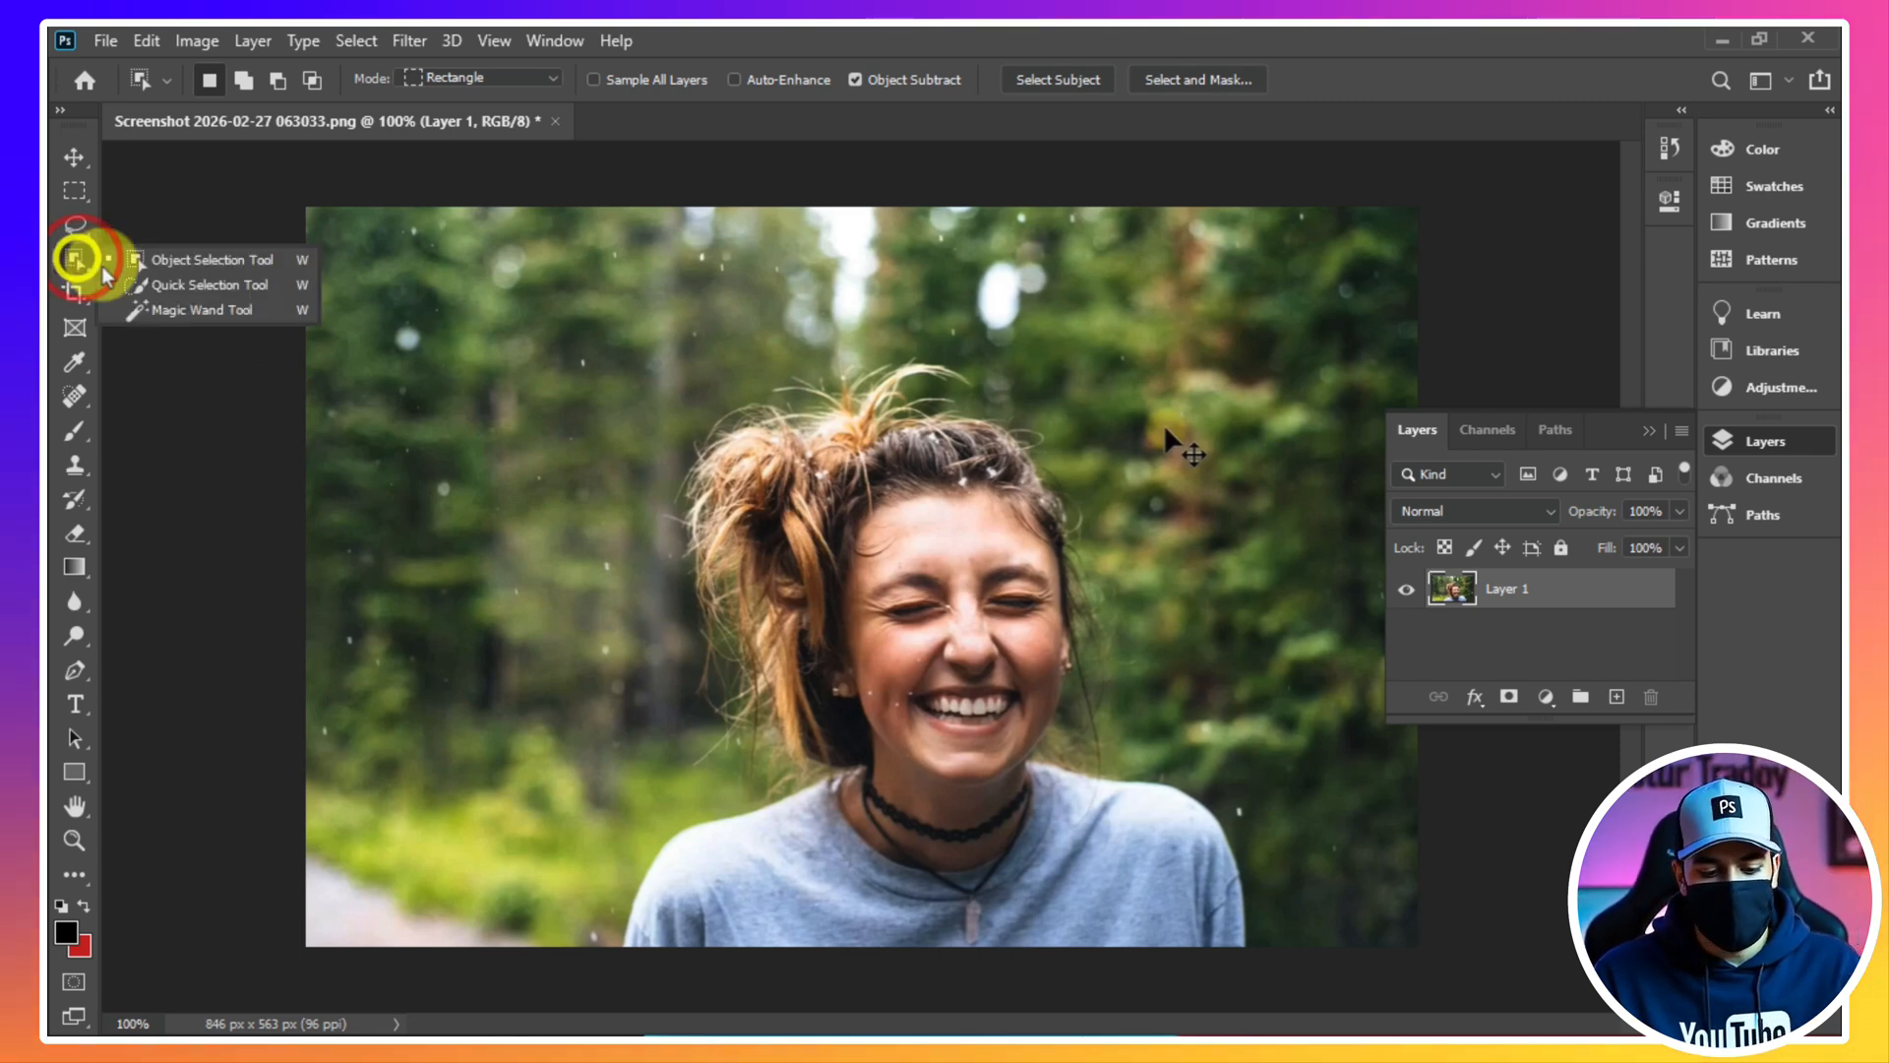
left_click(161, 266)
left_click_drag(510, 288, 1269, 972)
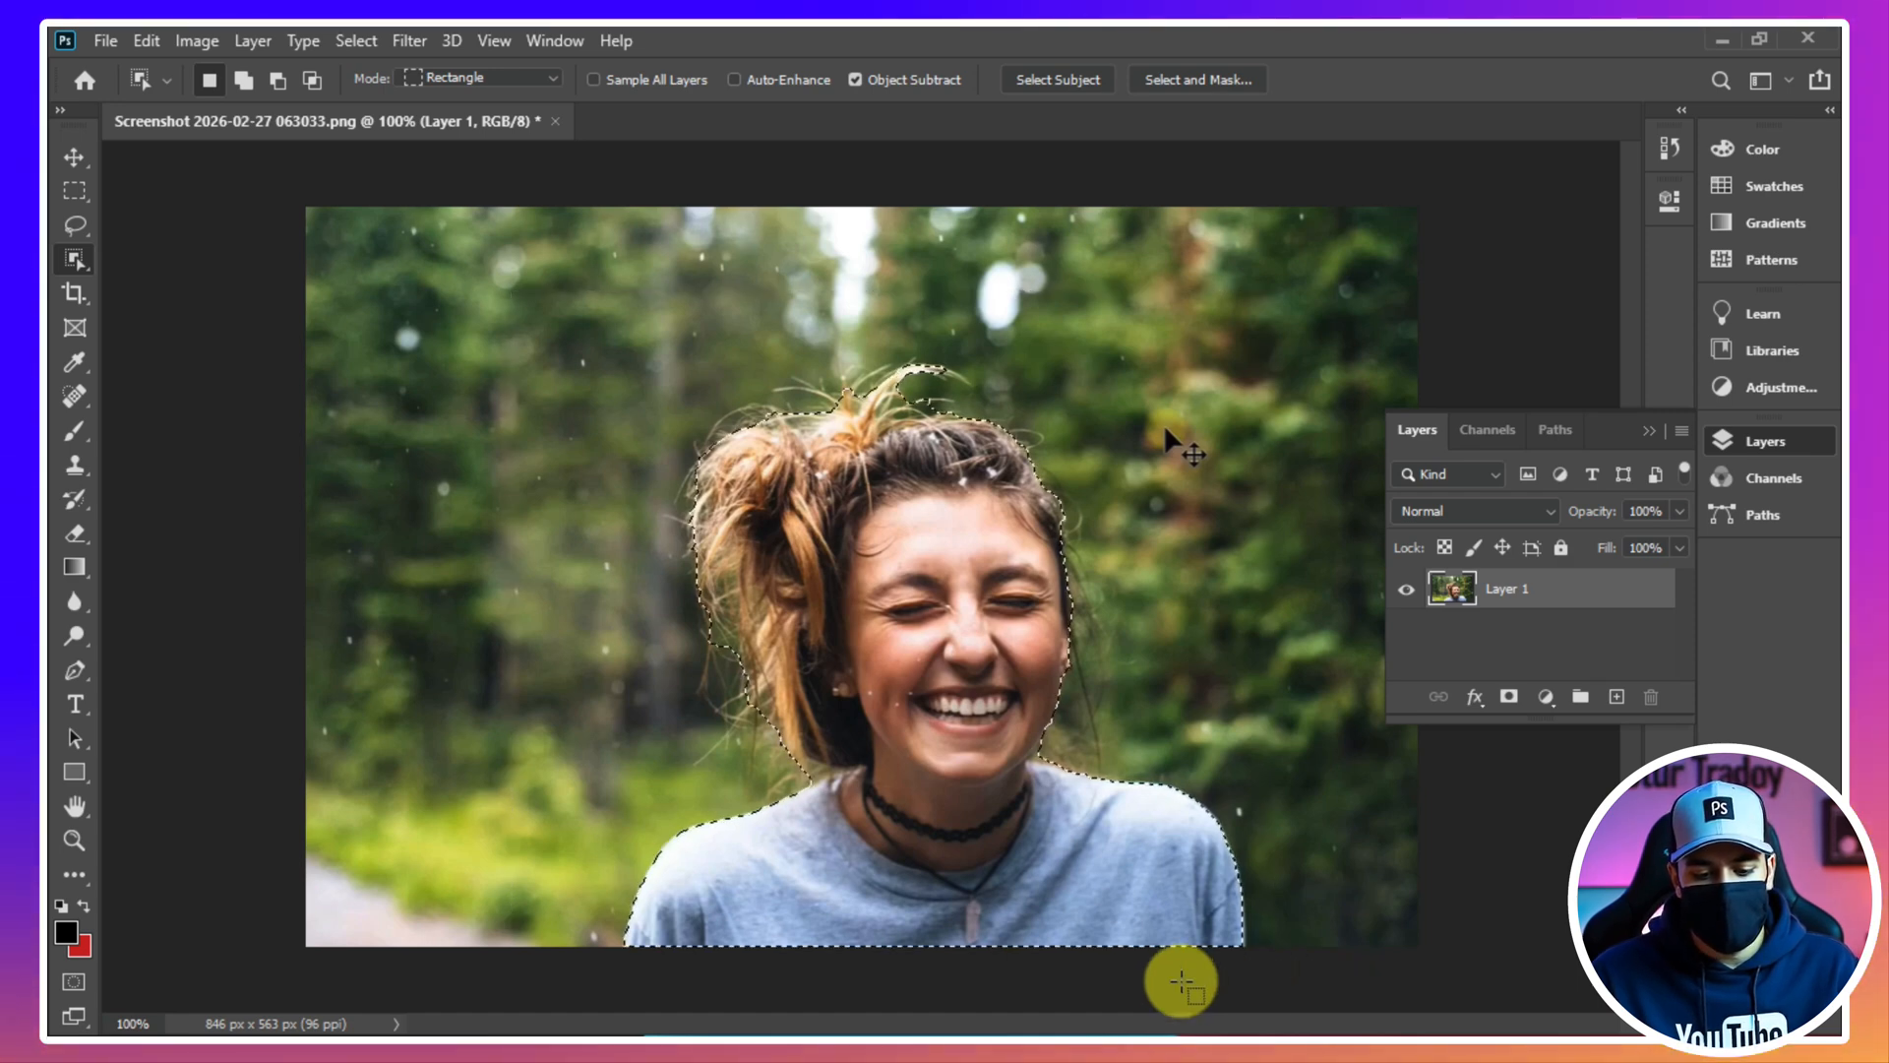
Expand the selection around the woman by 20 pixels
left_click(343, 42)
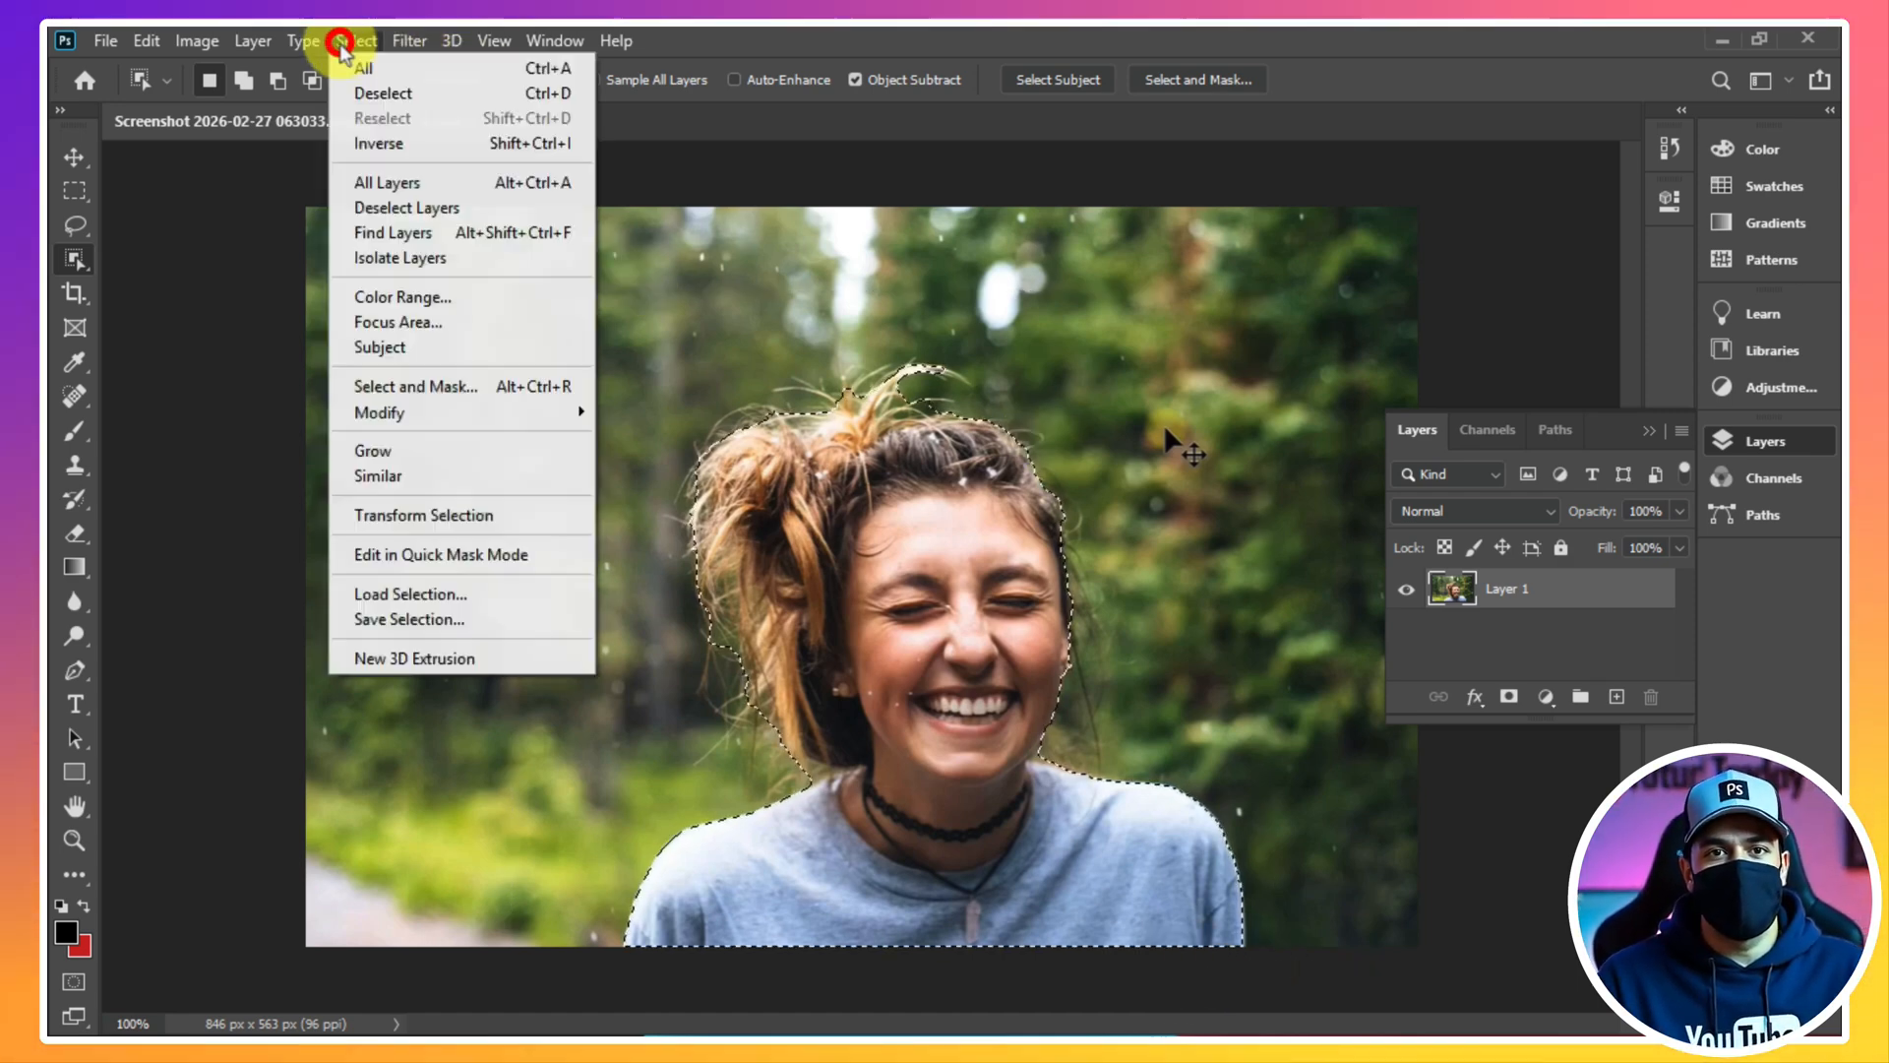
left_click(526, 418)
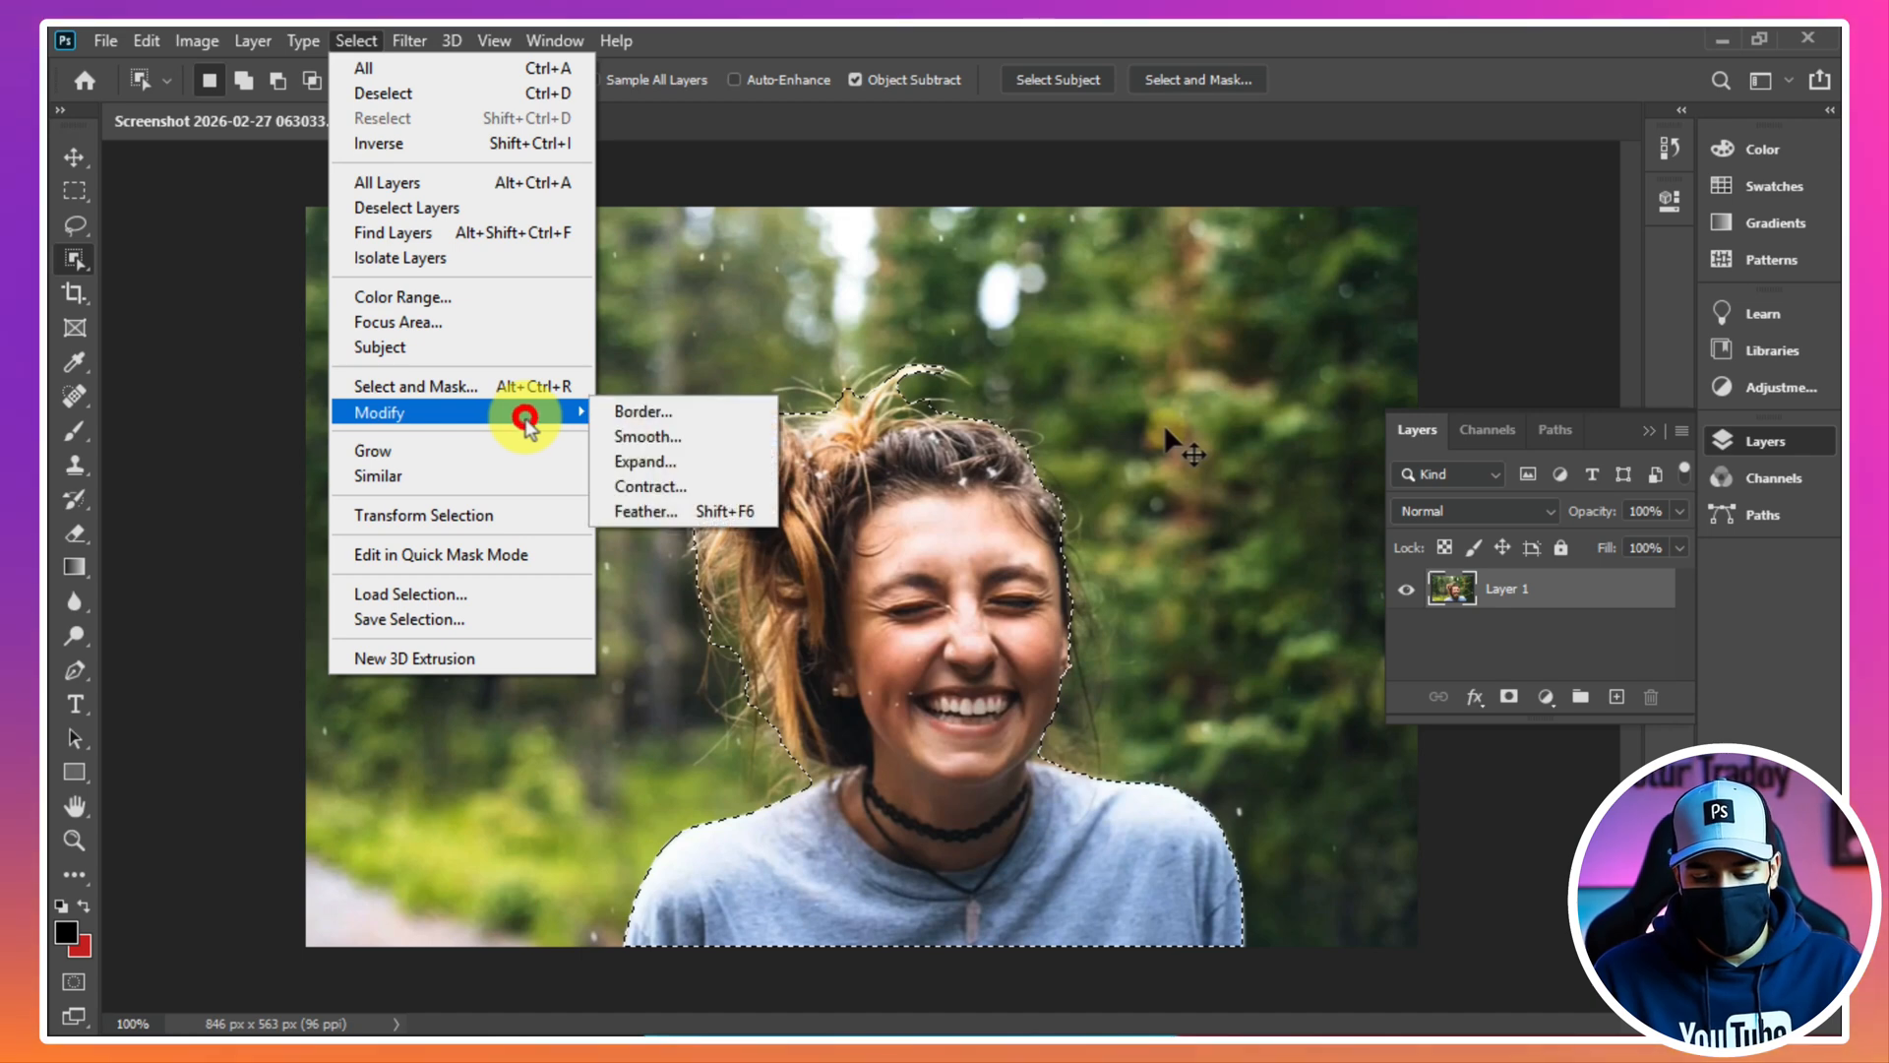
left_click(666, 460)
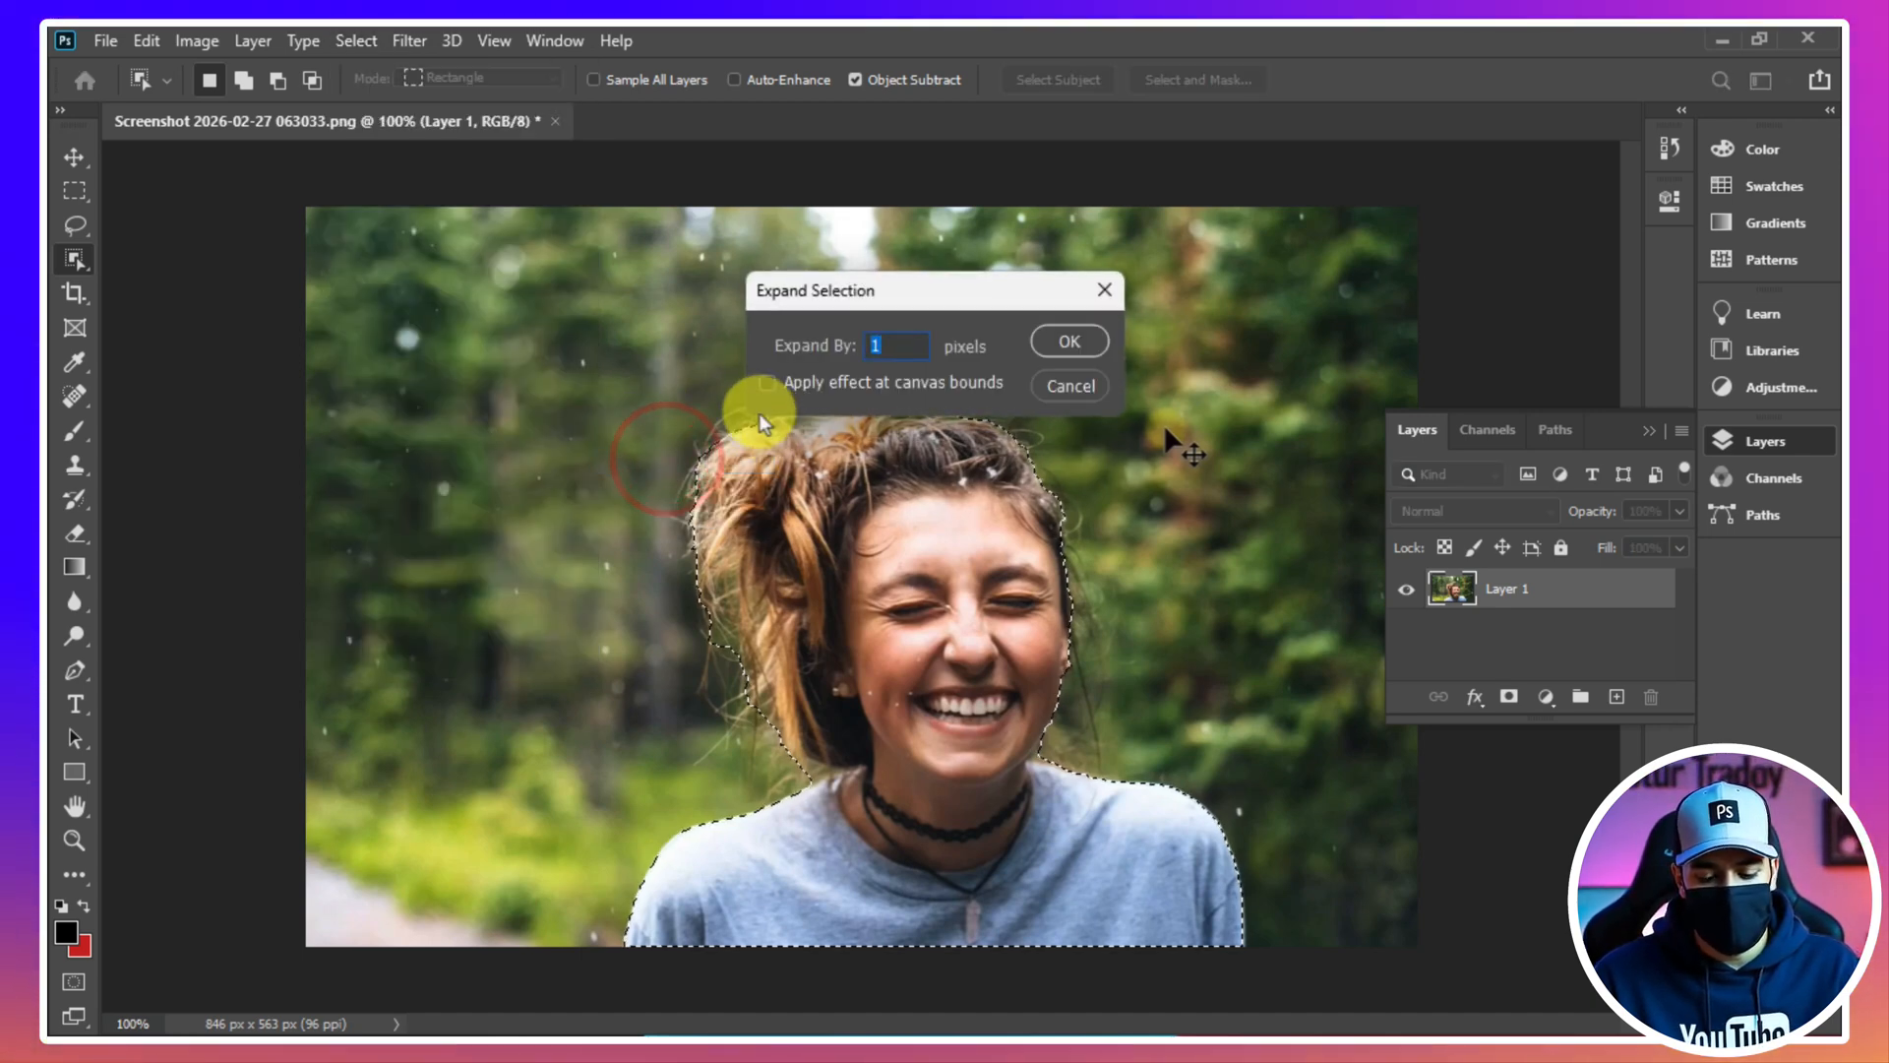
type("20")
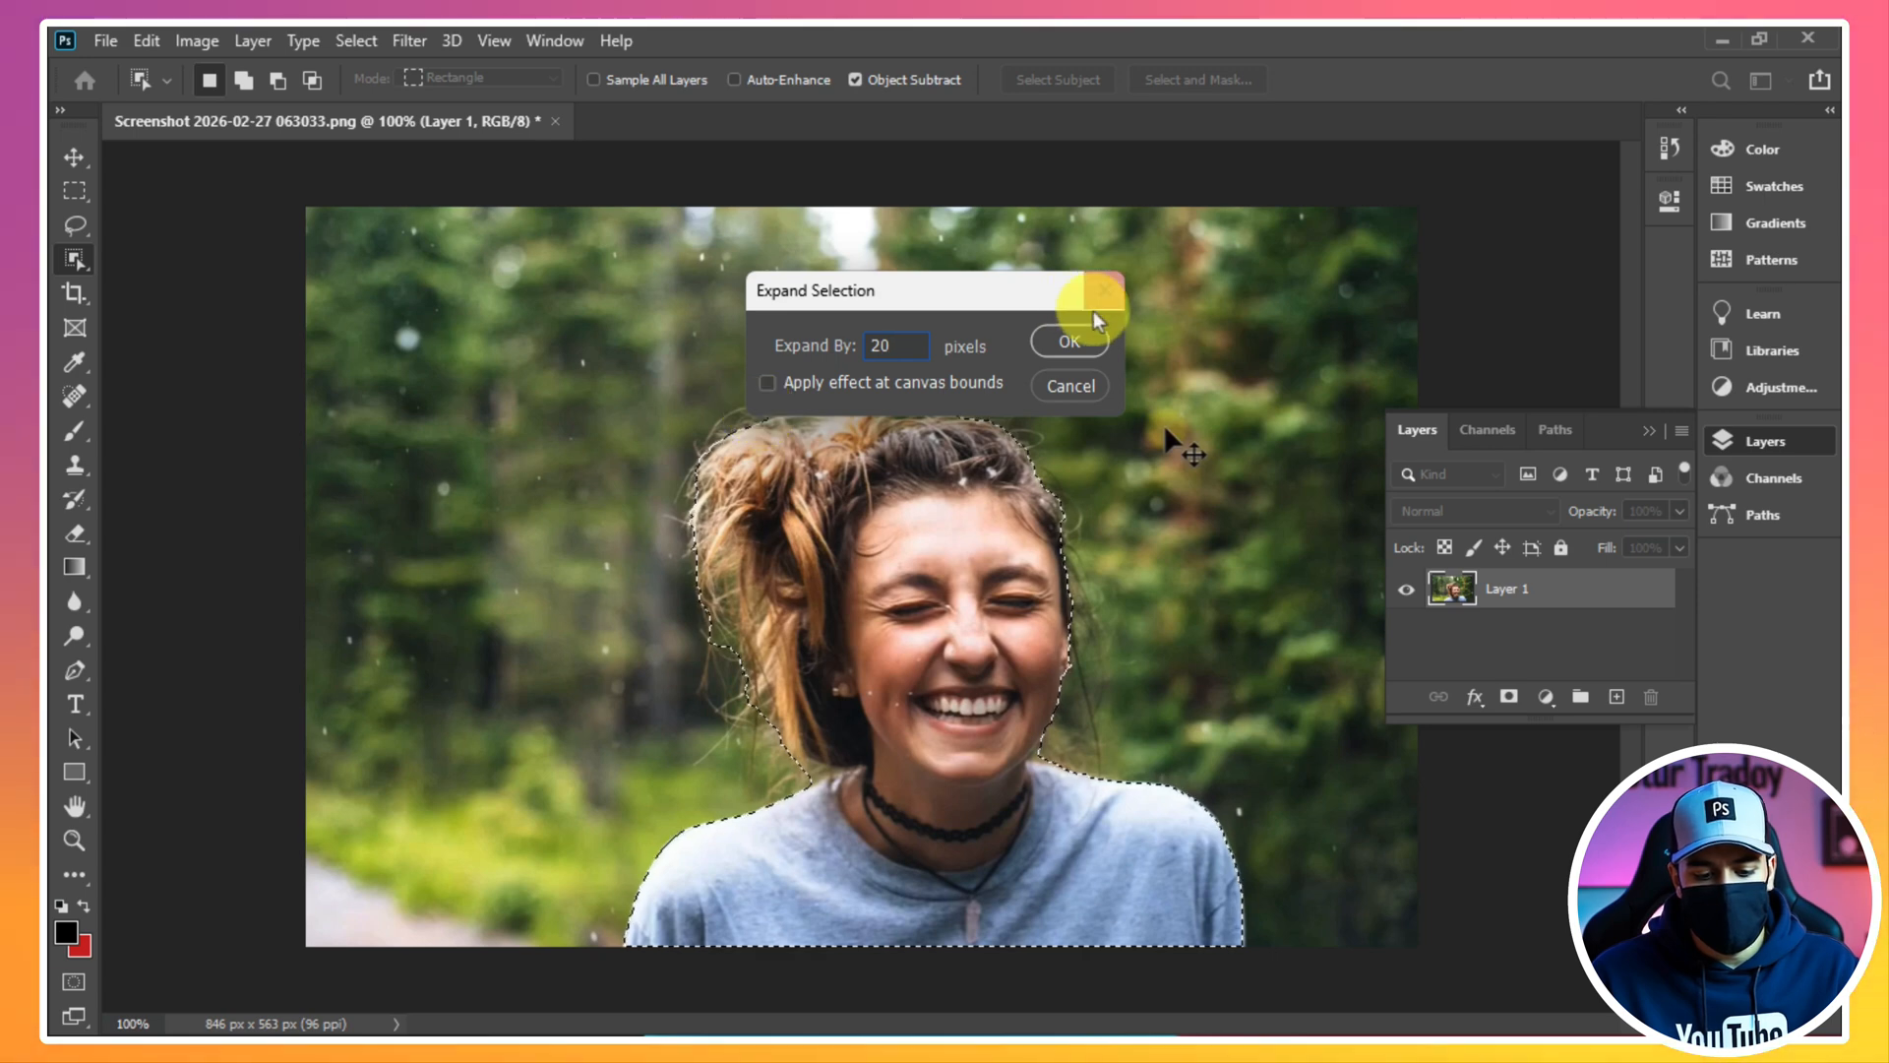
left_click(1069, 344)
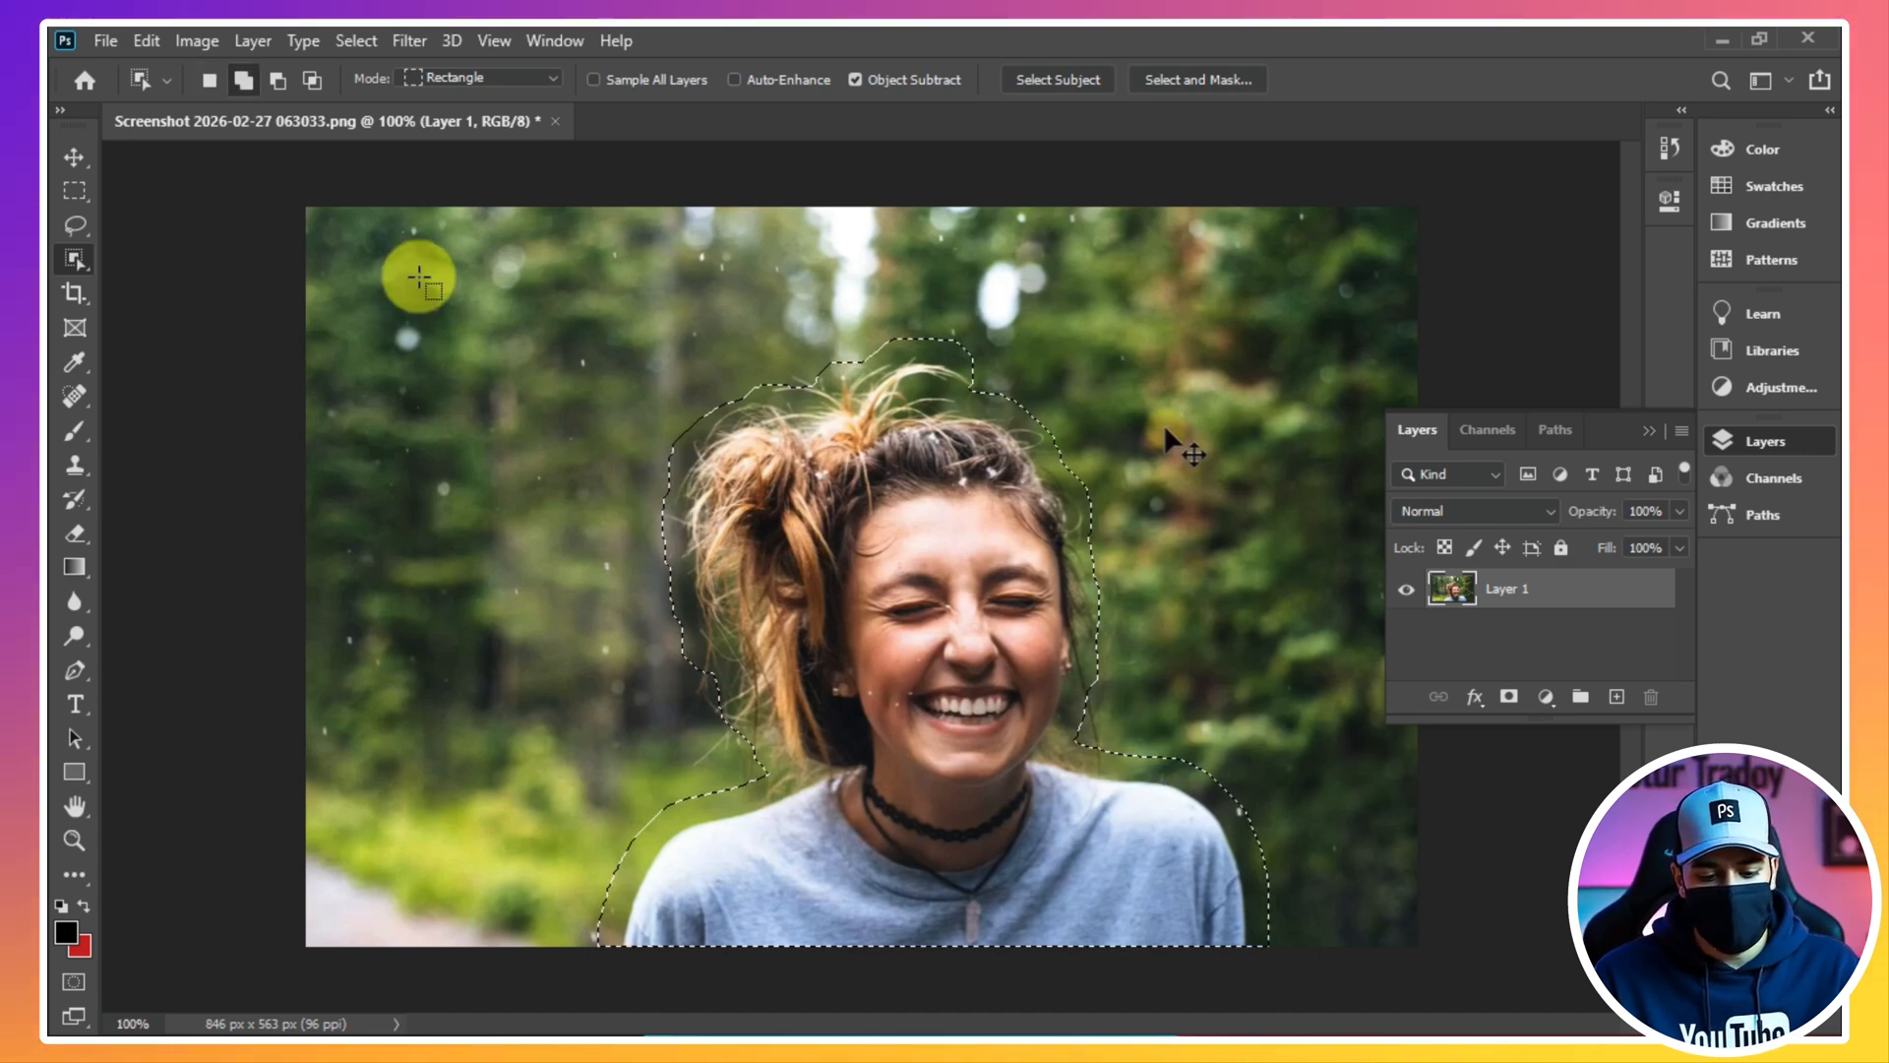
Remove the woman by filling the expanded selection with Content-Aware contents in Normal mode at 100% opacity, and deselect
key("shift+F5")
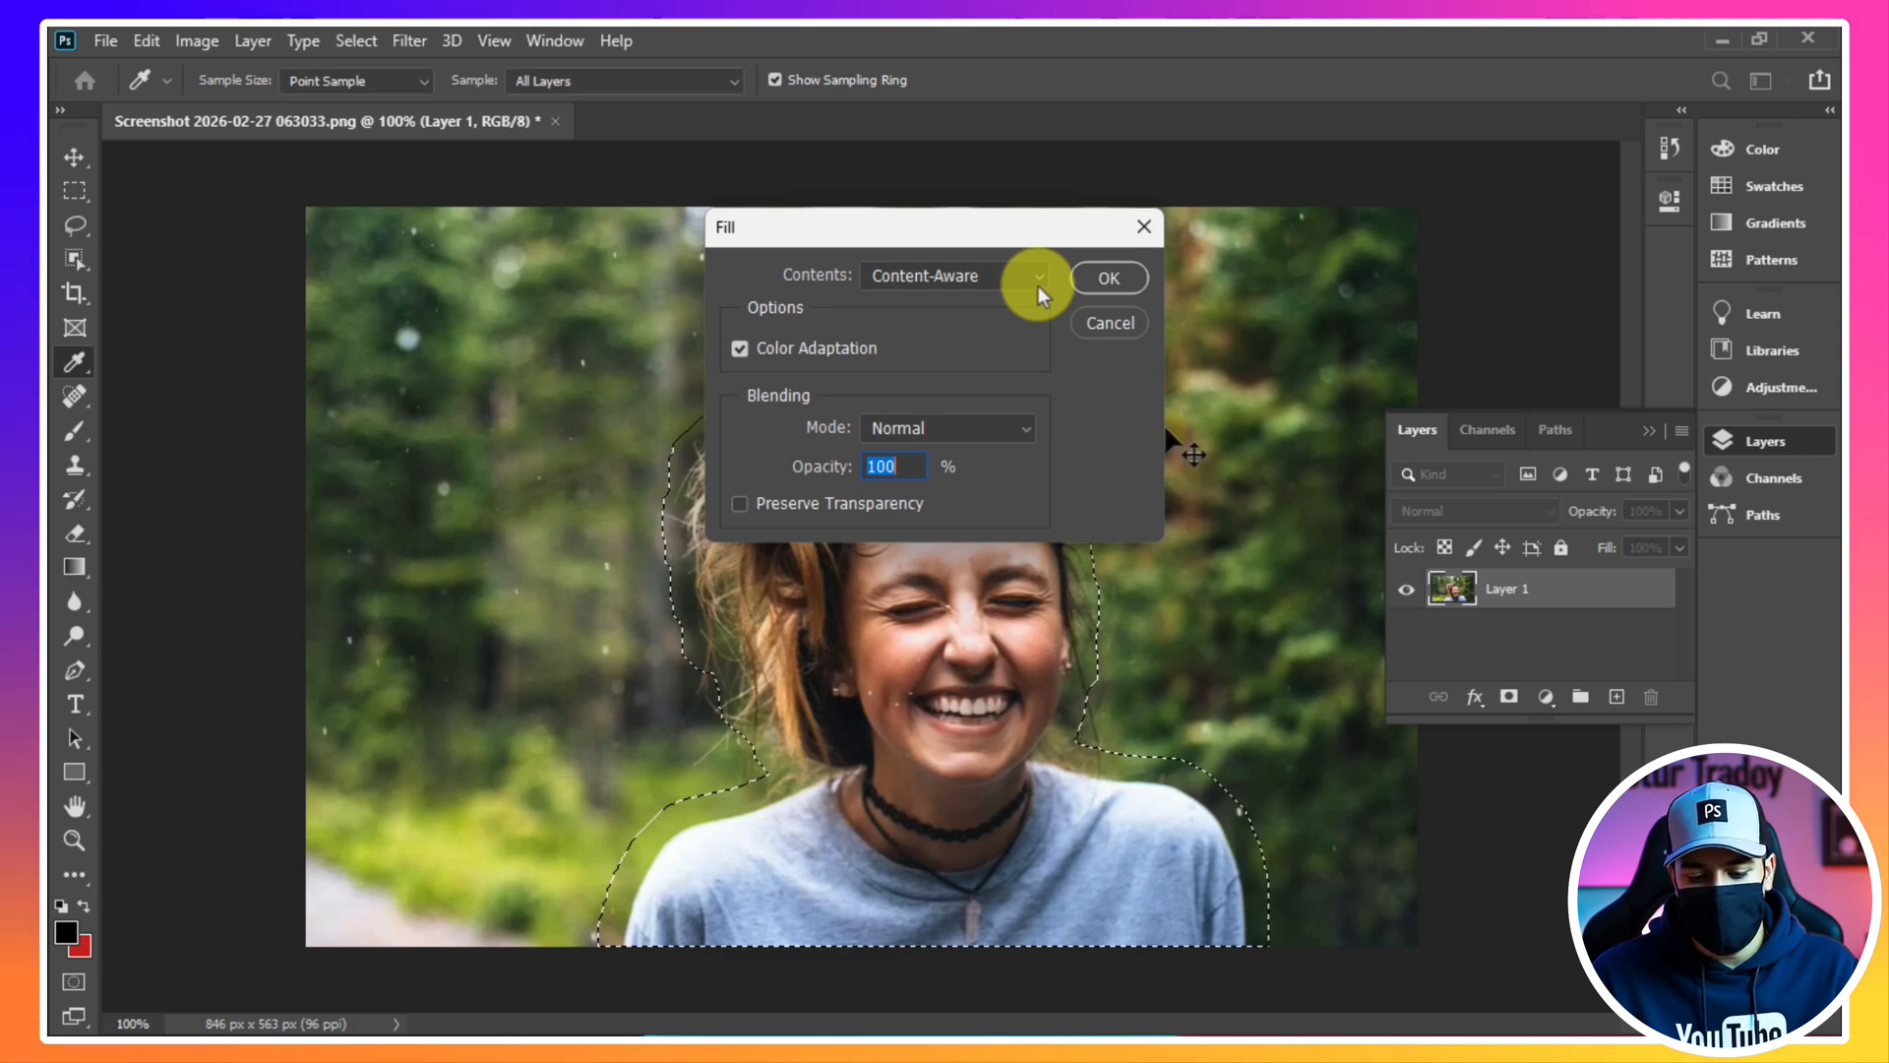
left_click(1109, 280)
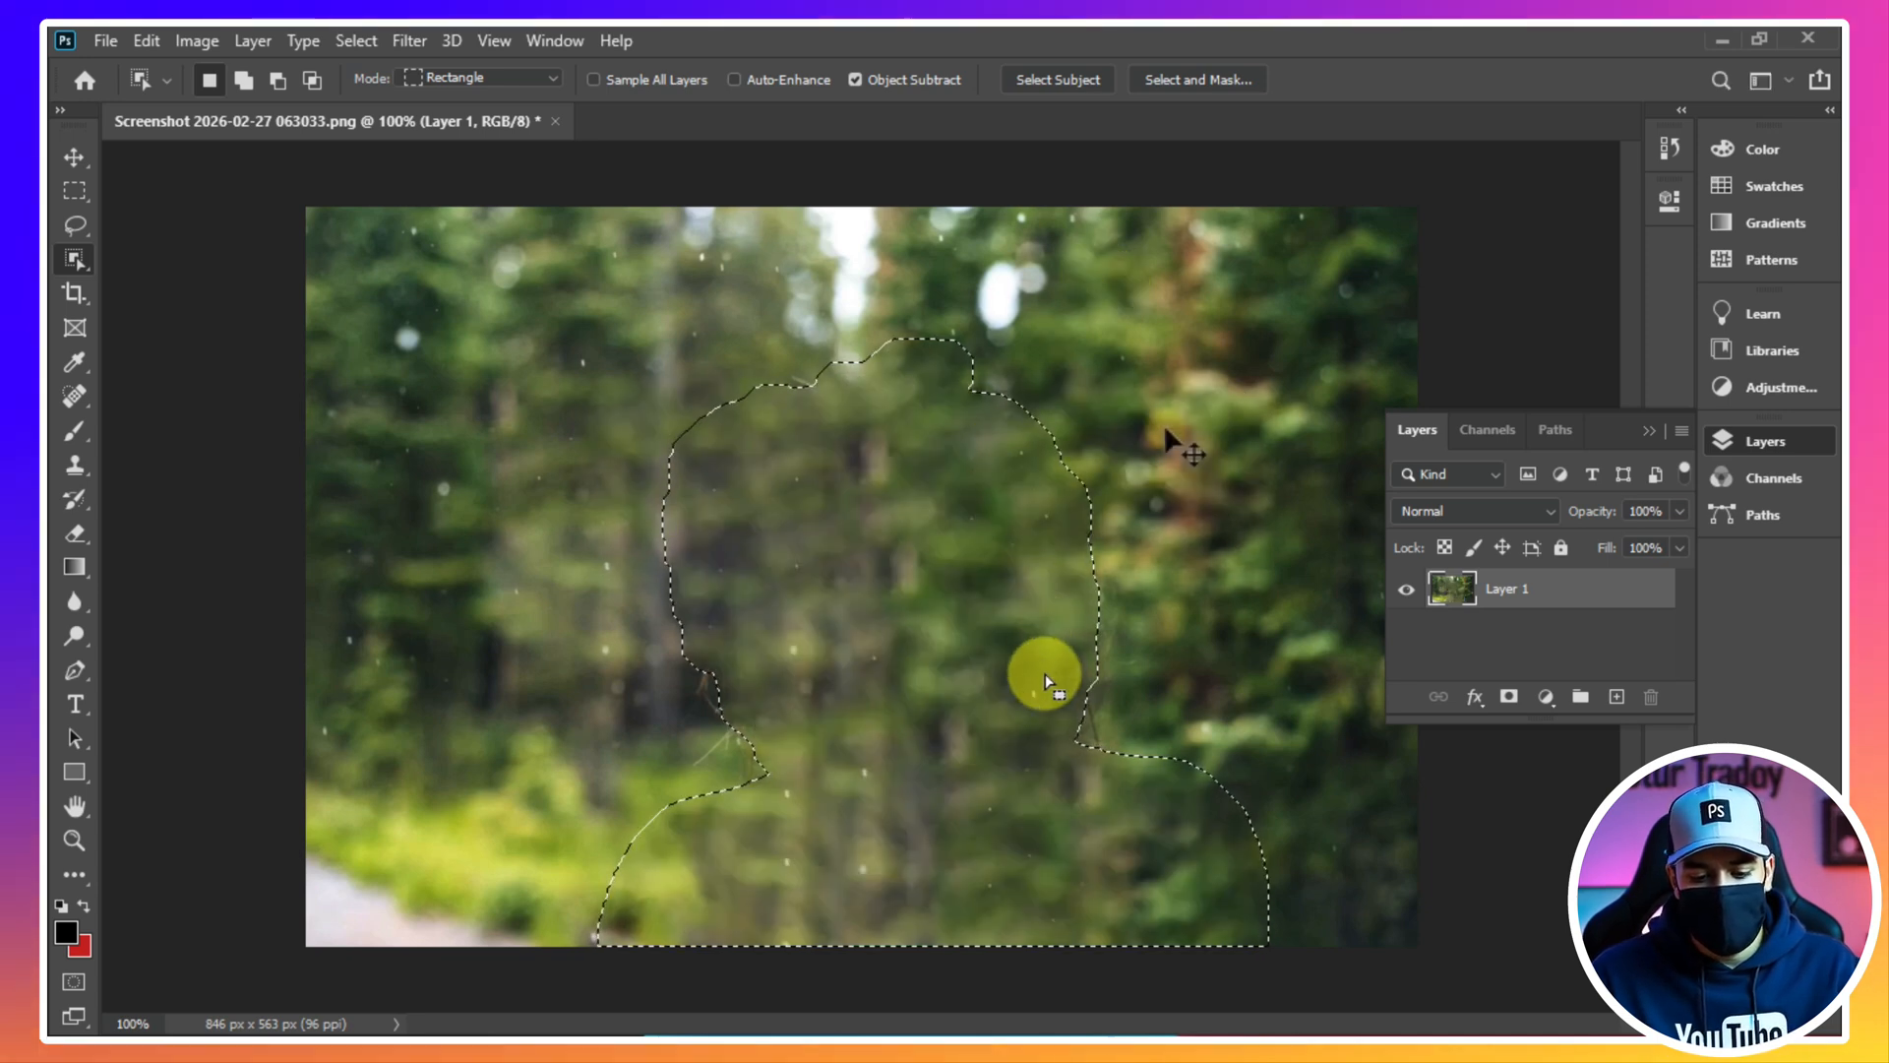
key("ctrl+d")
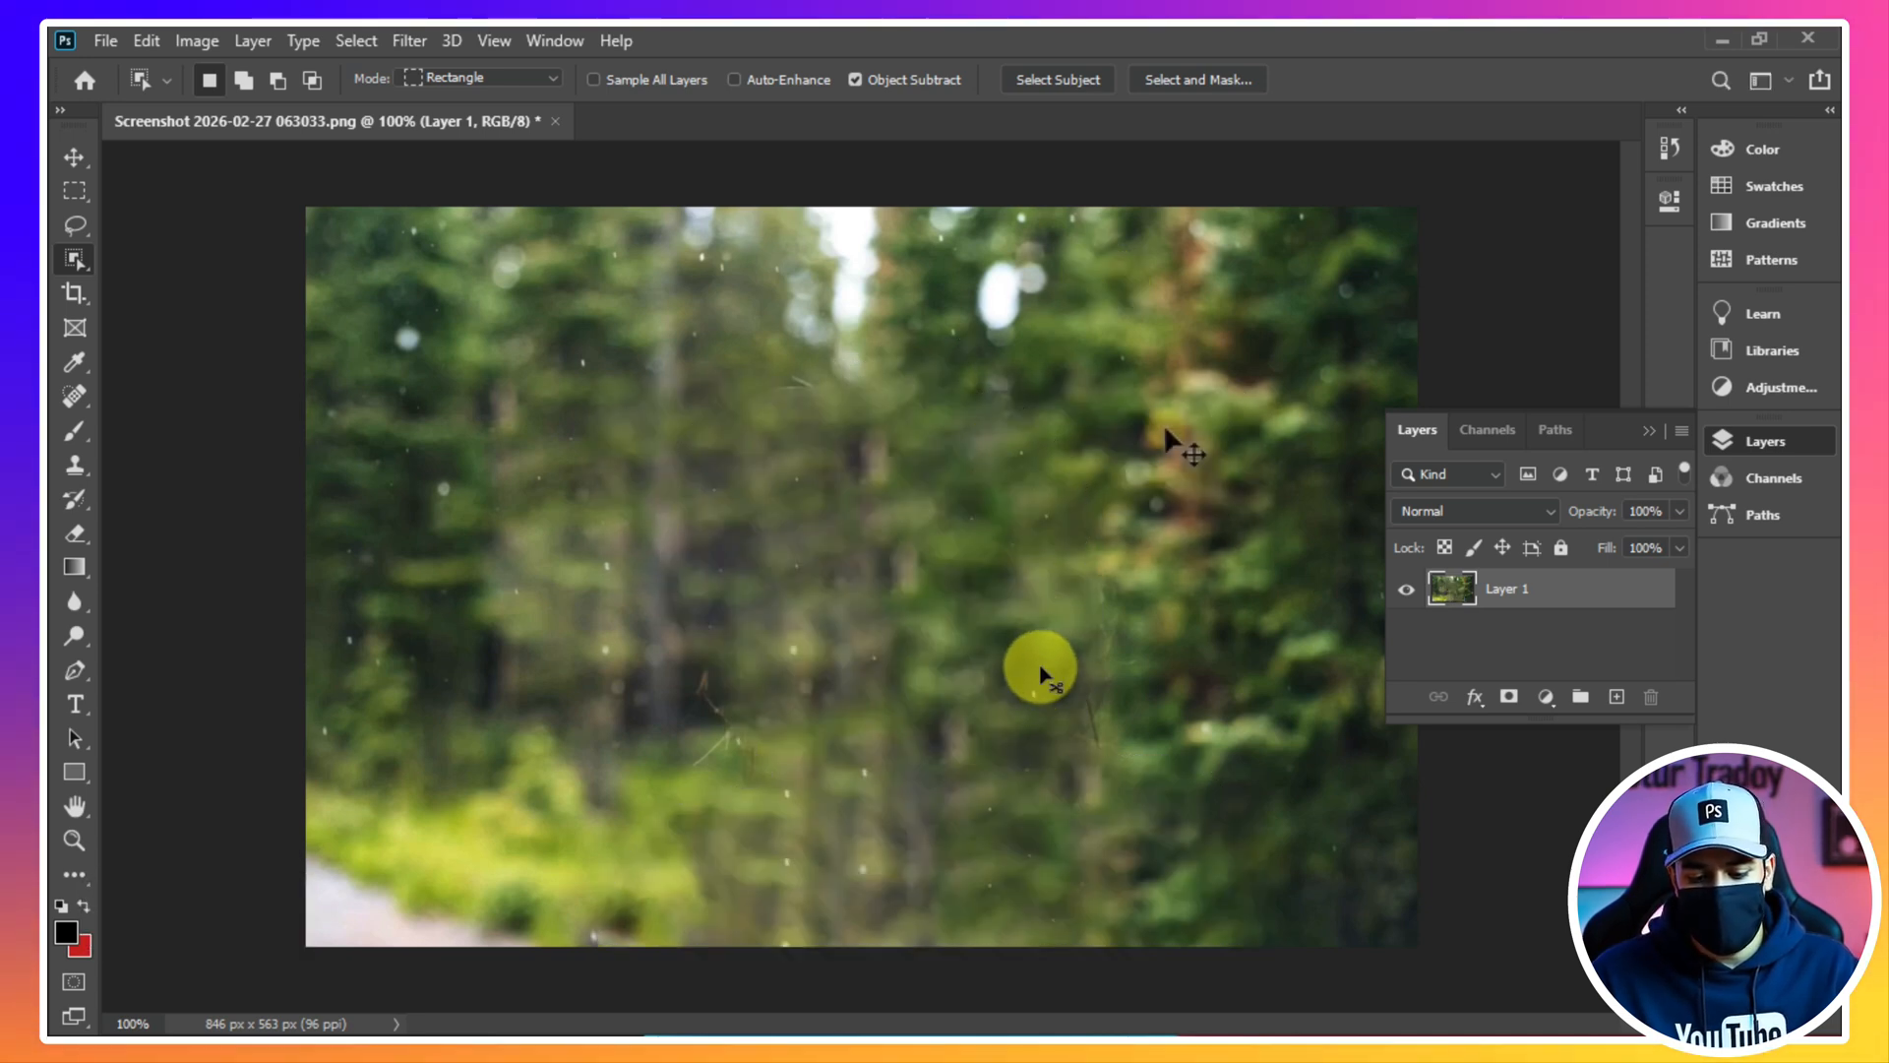